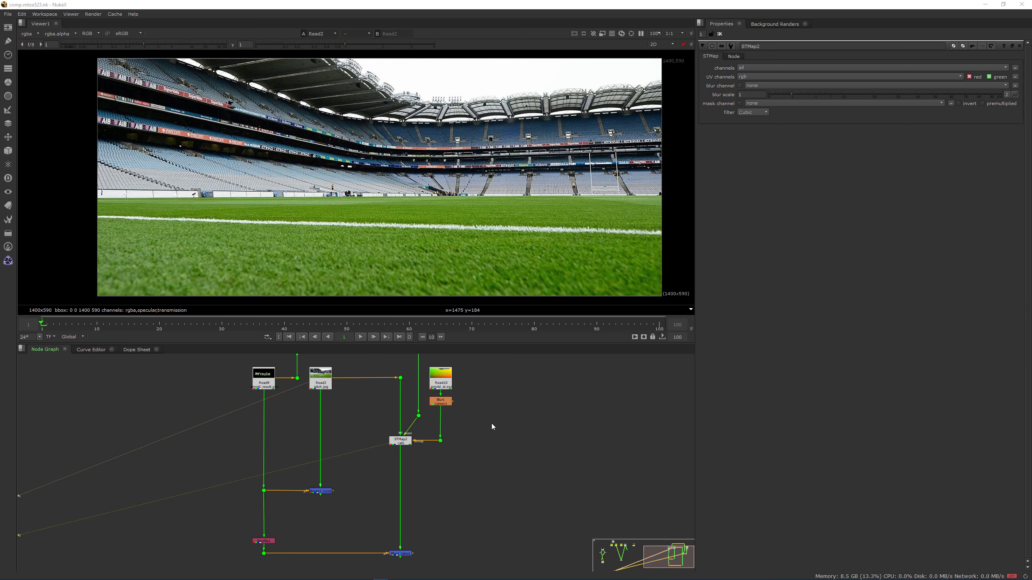
# View the arnold_result render on its own in the viewer, and the Merge1 composite over the stadium plate
pyautogui.scroll(1, 324, 409)
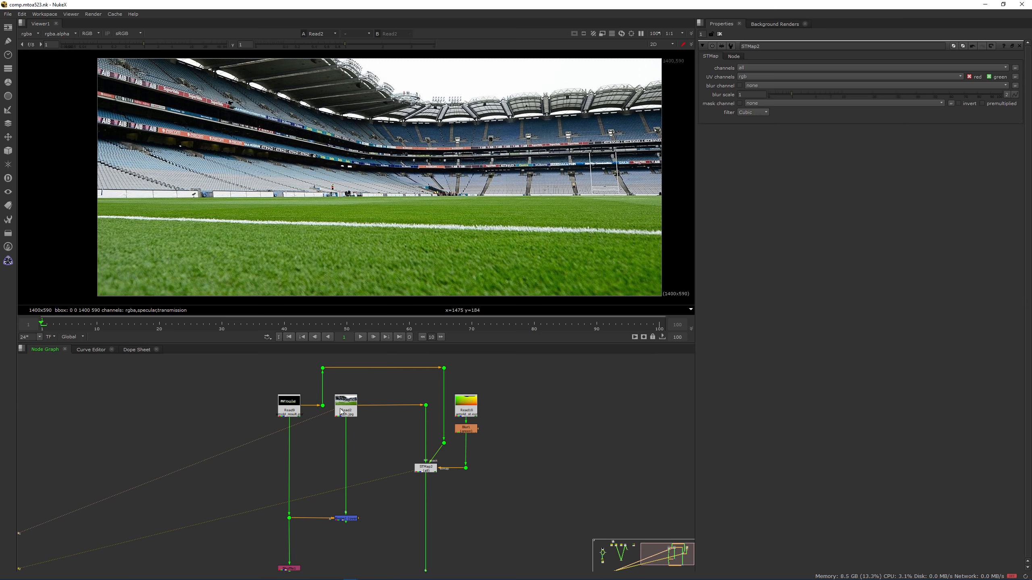
pyautogui.scroll(2, 342, 412)
pyautogui.moveTo(406, 201); pyautogui.dragTo(380, 200, button='middle')
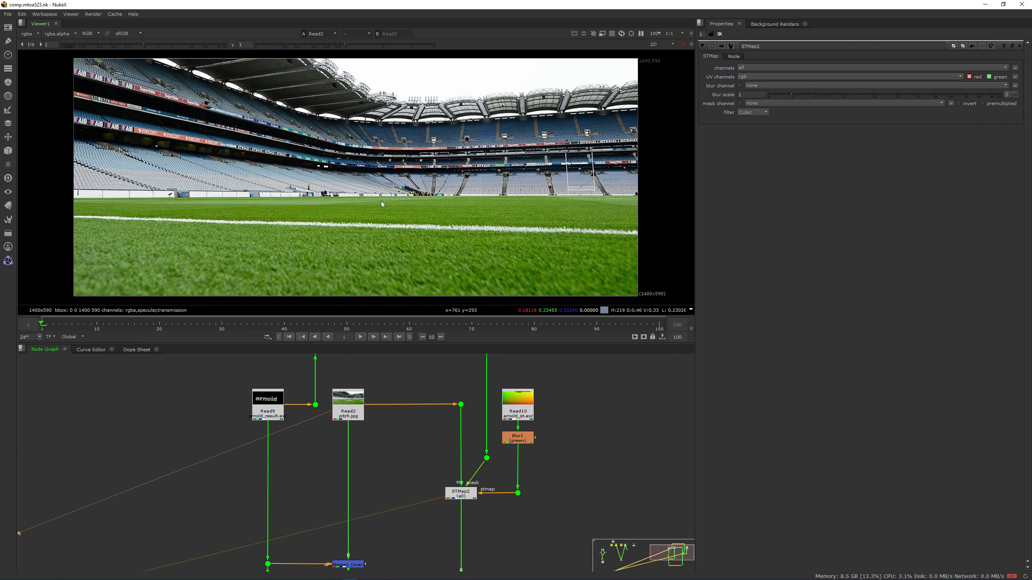
pyautogui.scroll(-3, 416, 196)
pyautogui.scroll(2, 400, 198)
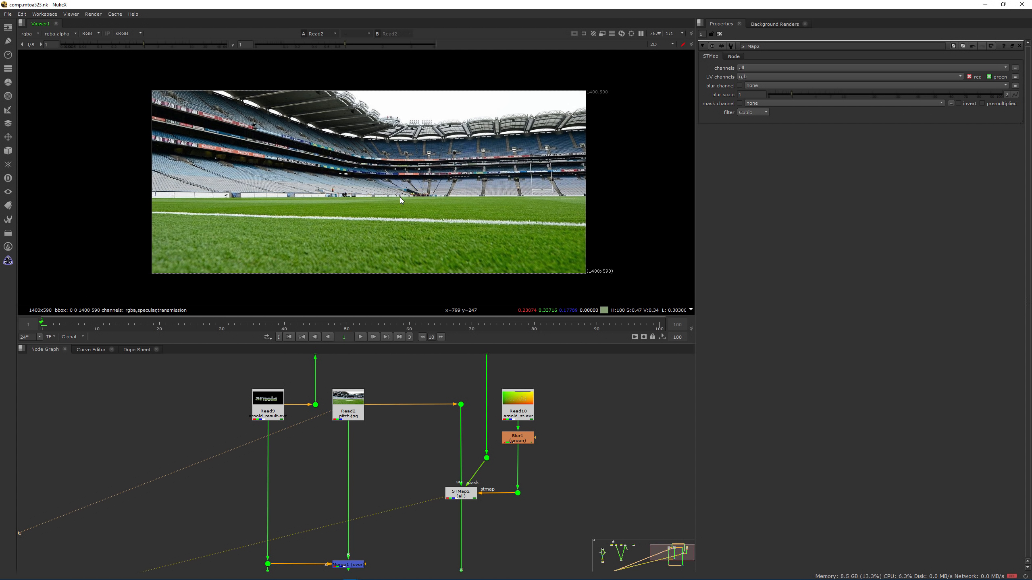
pyautogui.scroll(2, 374, 200)
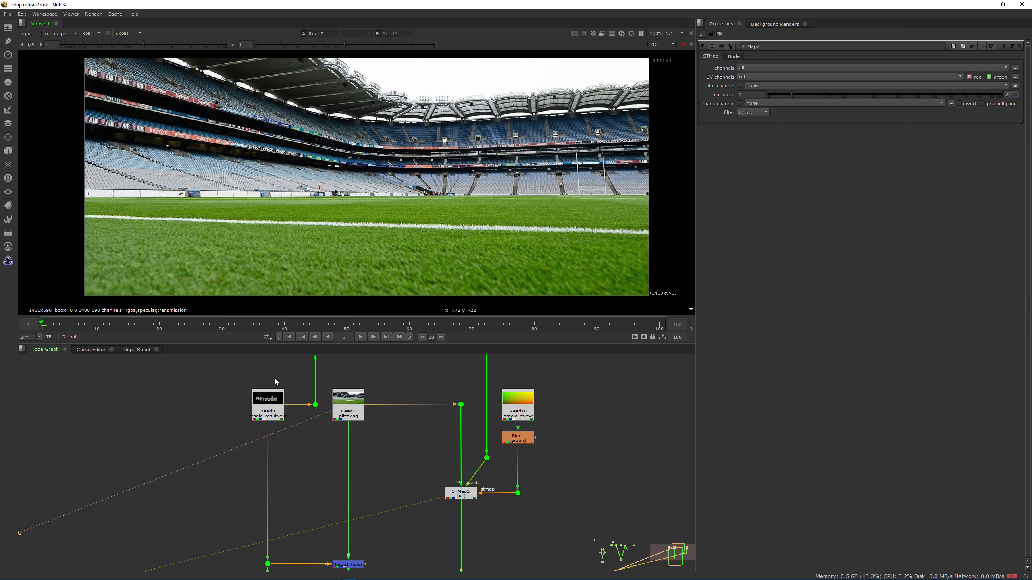
pyautogui.click(267, 402)
pyautogui.press('1')
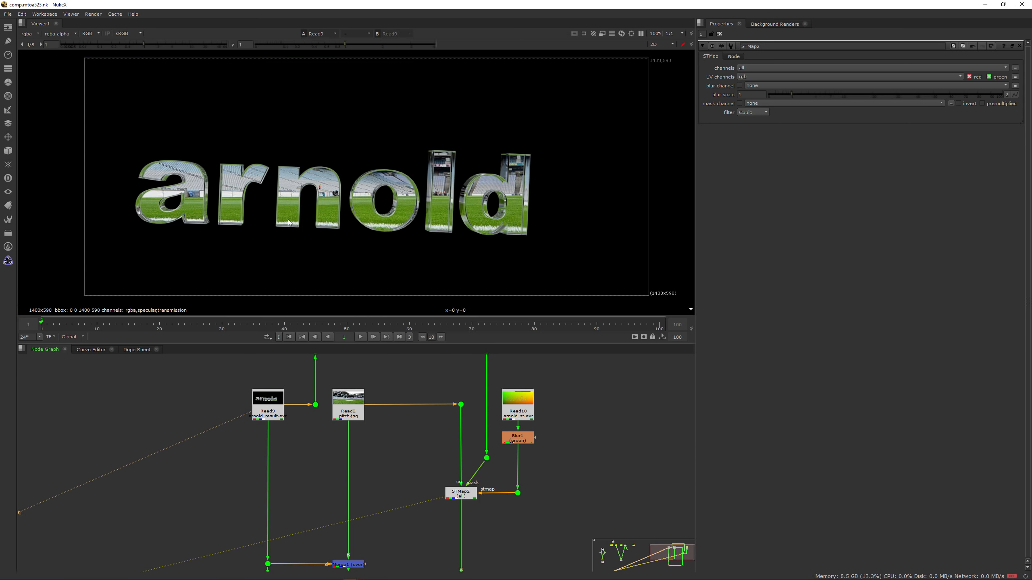
pyautogui.moveTo(422, 210); pyautogui.dragTo(445, 187, button='middle')
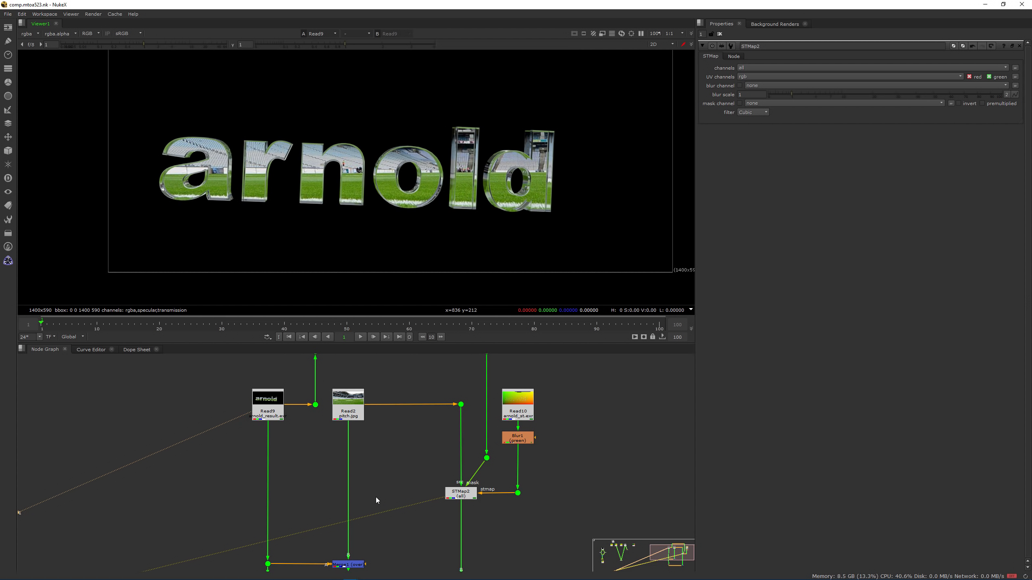
pyautogui.click(348, 563)
pyautogui.press('1')
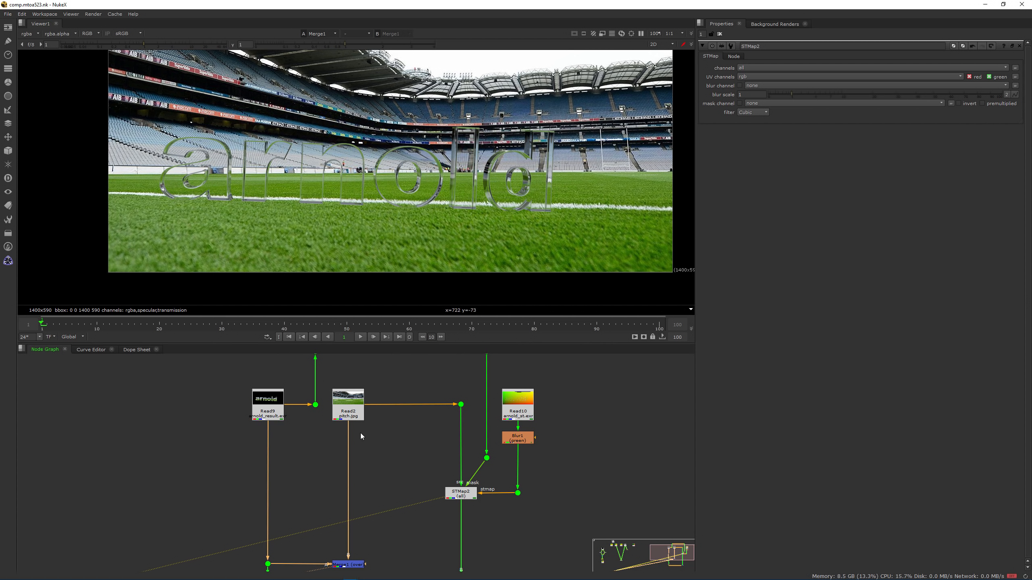
# Insert a Grade node below the pitch.jpg Read node and lower its gain to 0.375
pyautogui.press('Tab')
pyautogui.write('grade')
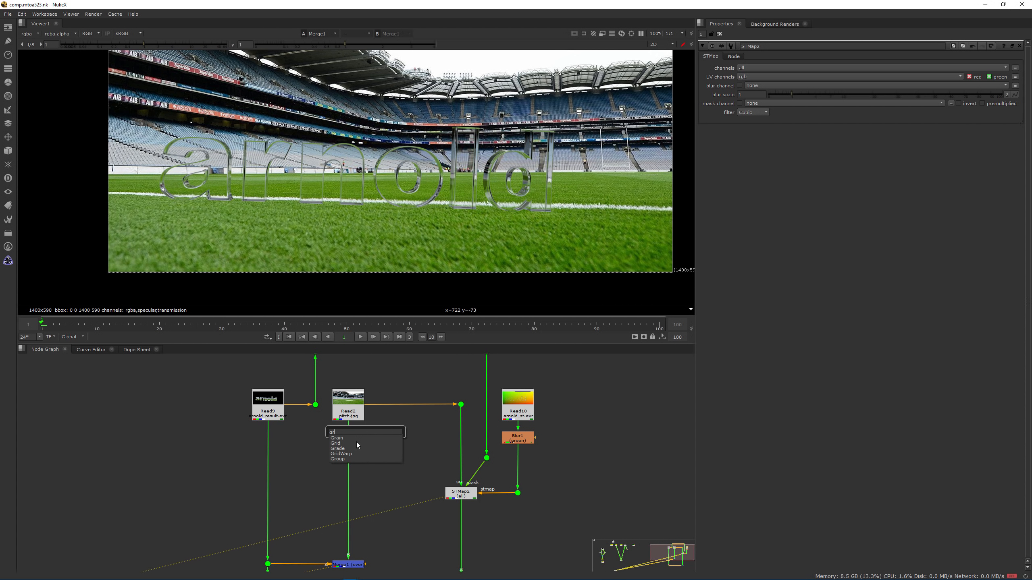
pyautogui.press('Return')
pyautogui.moveTo(378, 436); pyautogui.dragTo(346, 442)
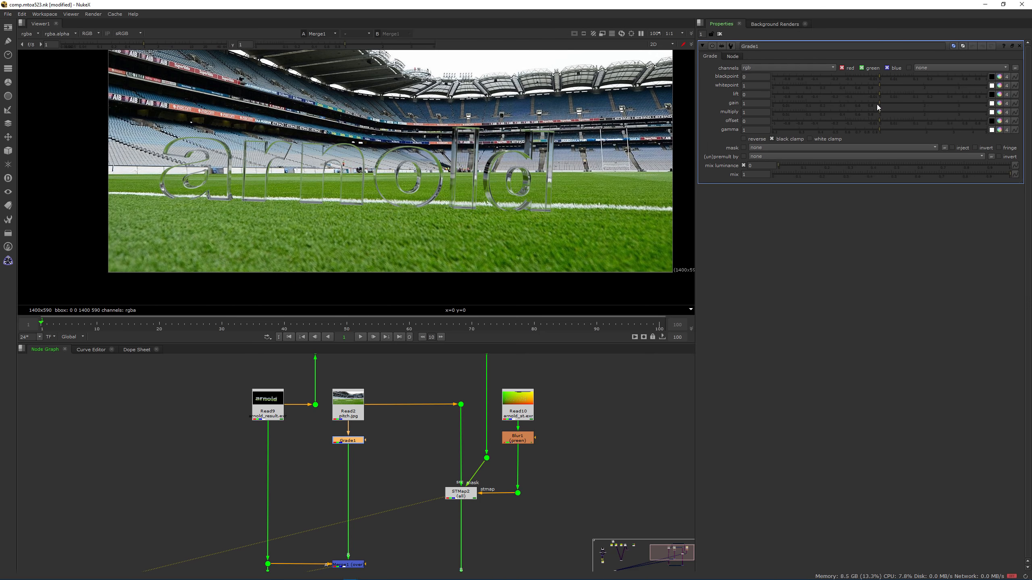
pyautogui.moveTo(877, 104); pyautogui.dragTo(838, 105)
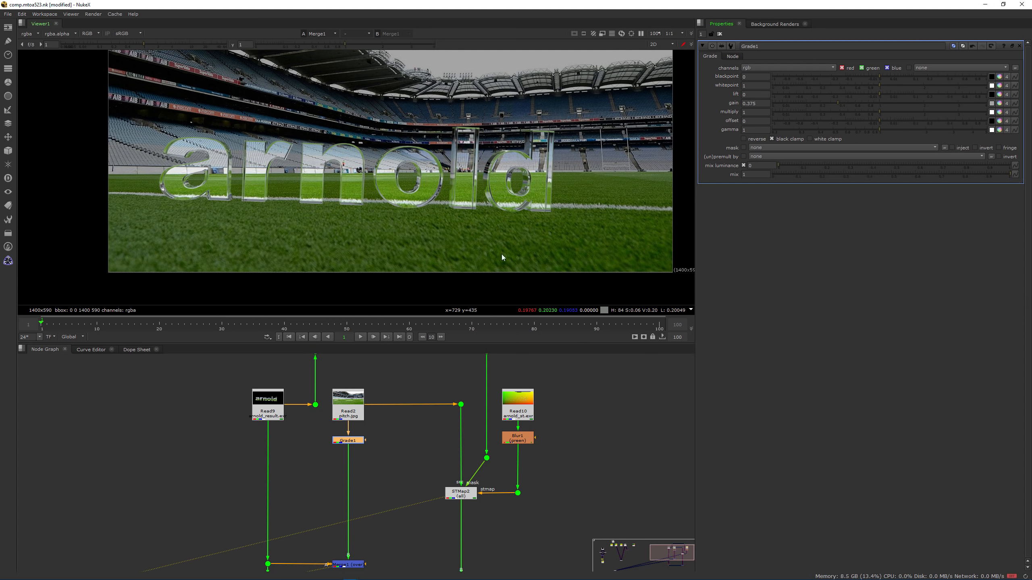
# View the output of the Grade1 node under the pitch.jpg plate
pyautogui.click(380, 453)
pyautogui.click(352, 445)
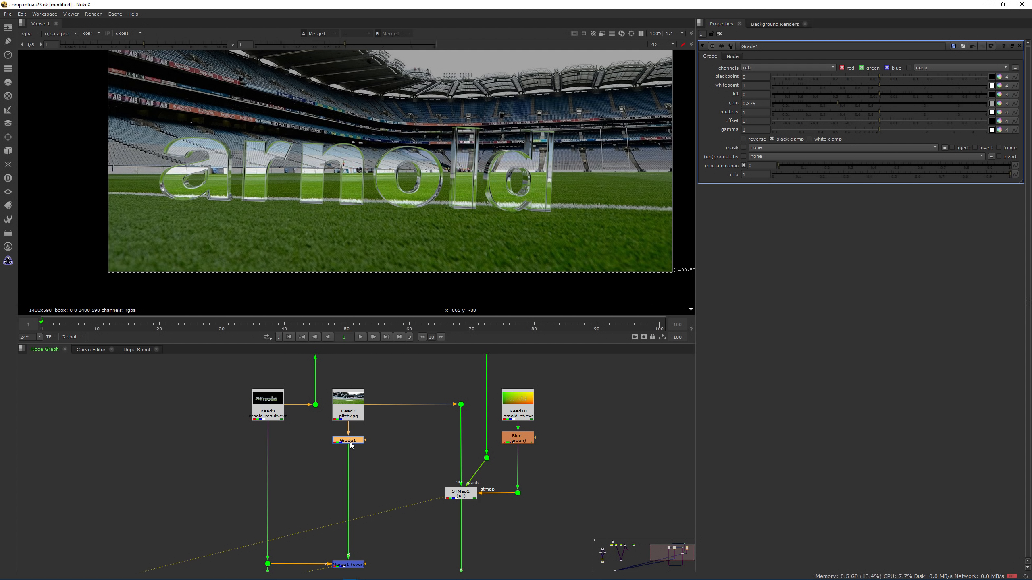
pyautogui.press('1')
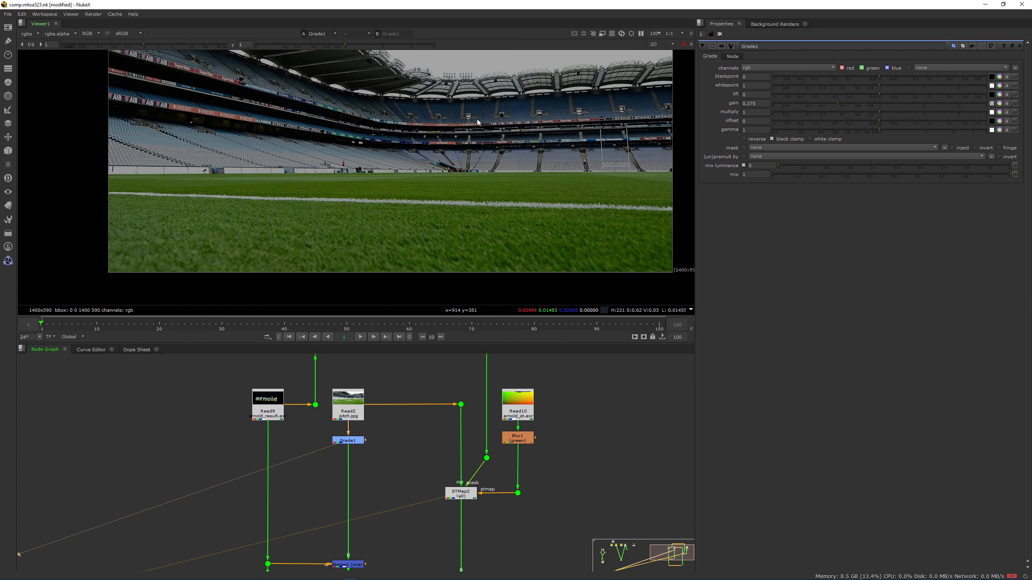
# Duplicate the plate's Grade node below the arnold_result Read node and view the Merge1 composite
pyautogui.click(356, 438)
pyautogui.click(265, 414)
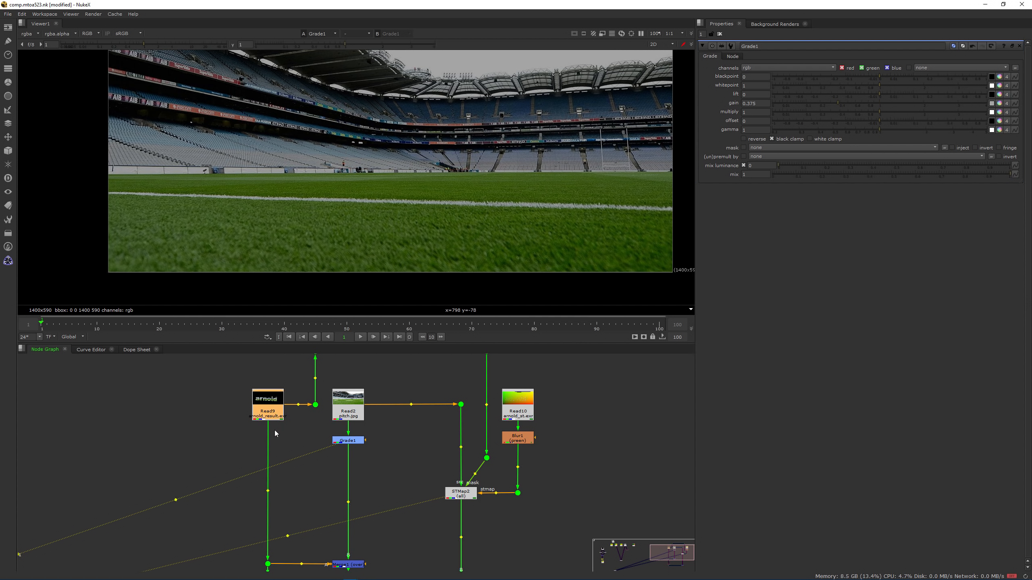
pyautogui.press('g')
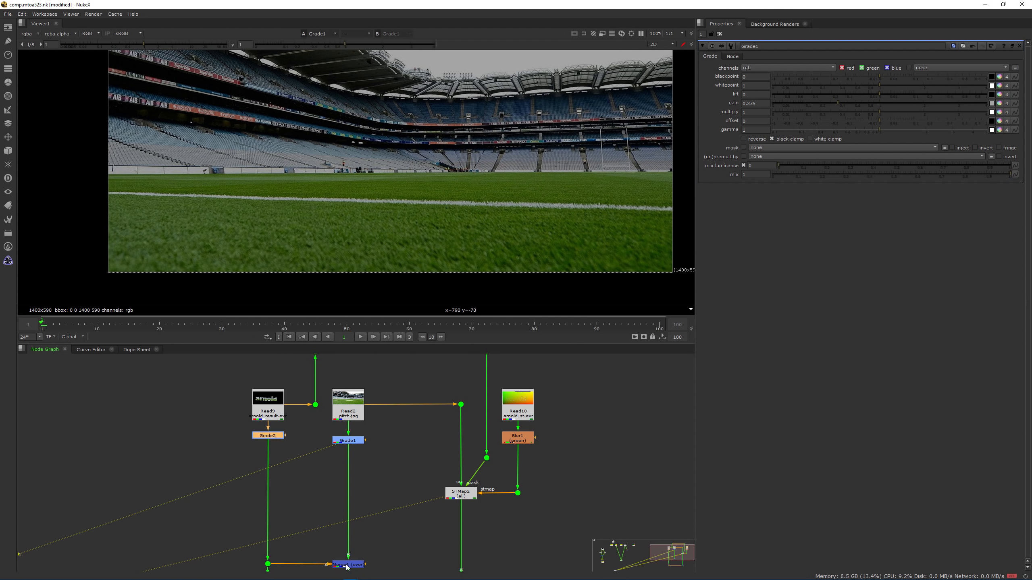
pyautogui.click(347, 566)
pyautogui.press('1')
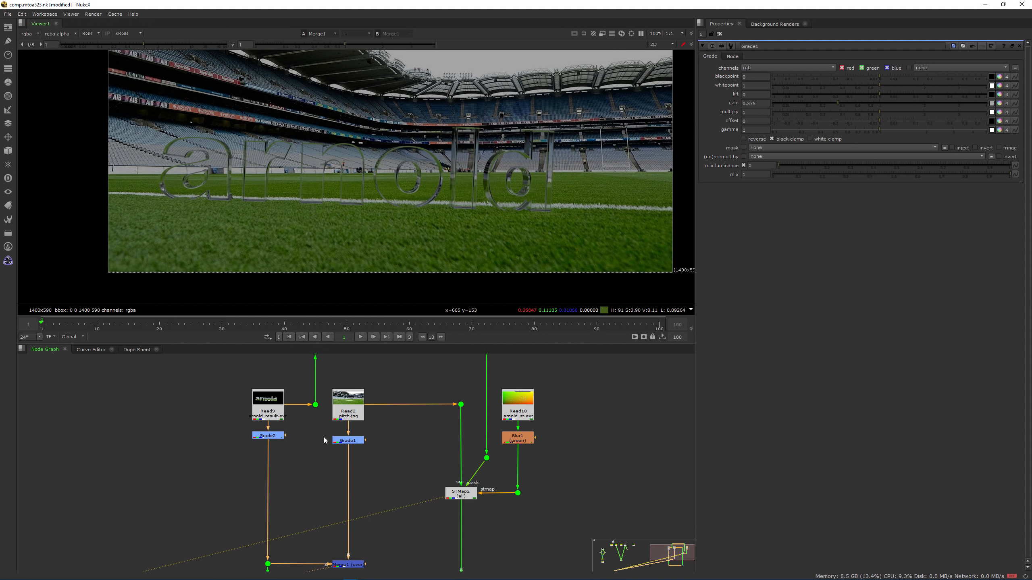
# Line up the two Grade nodes side by side and disable the one below arnold_result, keeping Grade1 enabled
pyautogui.moveTo(268, 436); pyautogui.dragTo(269, 459)
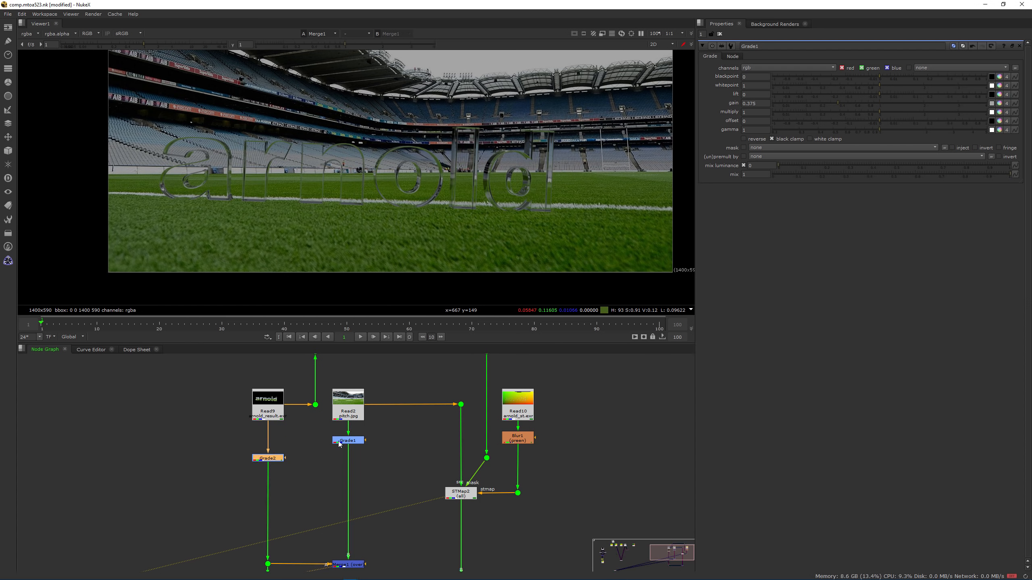
pyautogui.moveTo(340, 444); pyautogui.dragTo(340, 462)
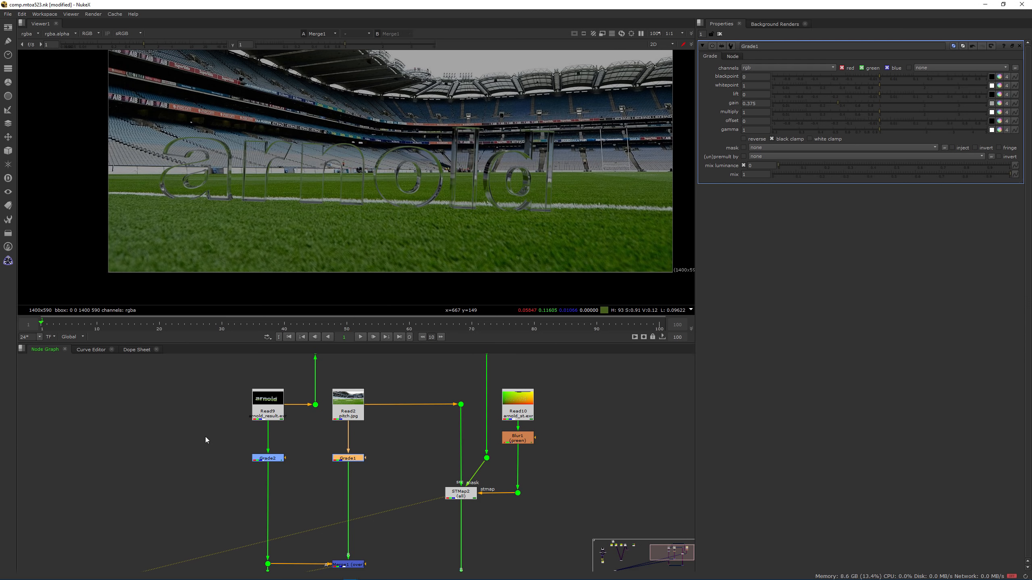
pyautogui.moveTo(205, 437); pyautogui.dragTo(388, 478)
pyautogui.press('d')
pyautogui.click(351, 458)
pyautogui.press('d')
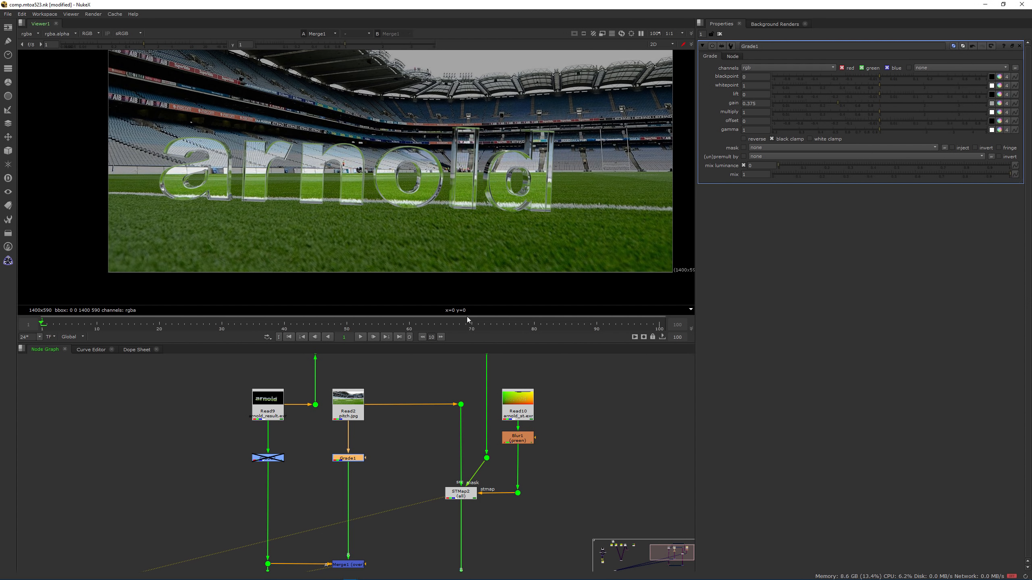
pyautogui.click(402, 447)
# View the Plus1 composite at the end of the STMap branch
pyautogui.scroll(-2, 427, 415)
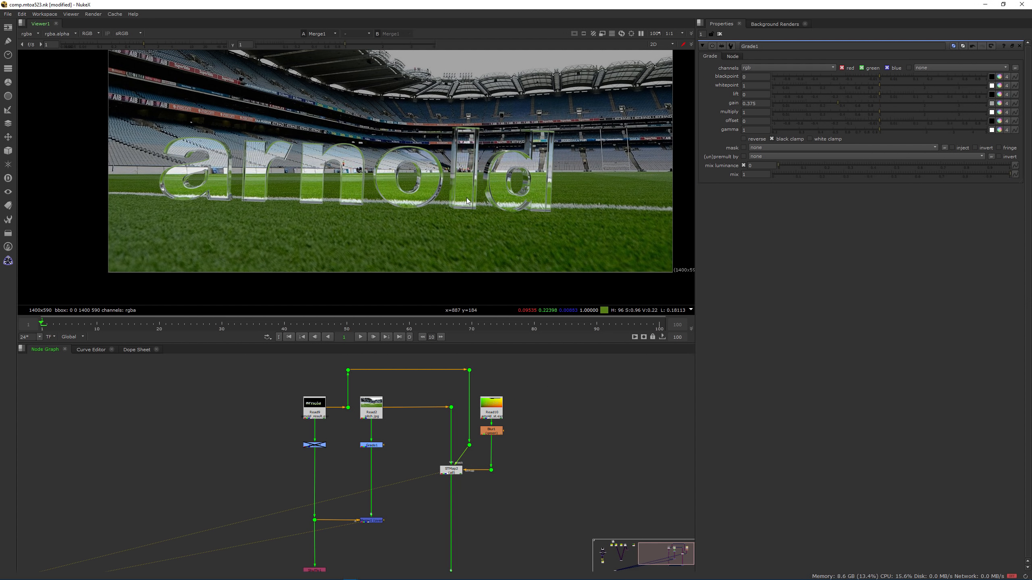
pyautogui.scroll(-1, 467, 198)
pyautogui.moveTo(334, 400); pyautogui.dragTo(277, 387, button='middle')
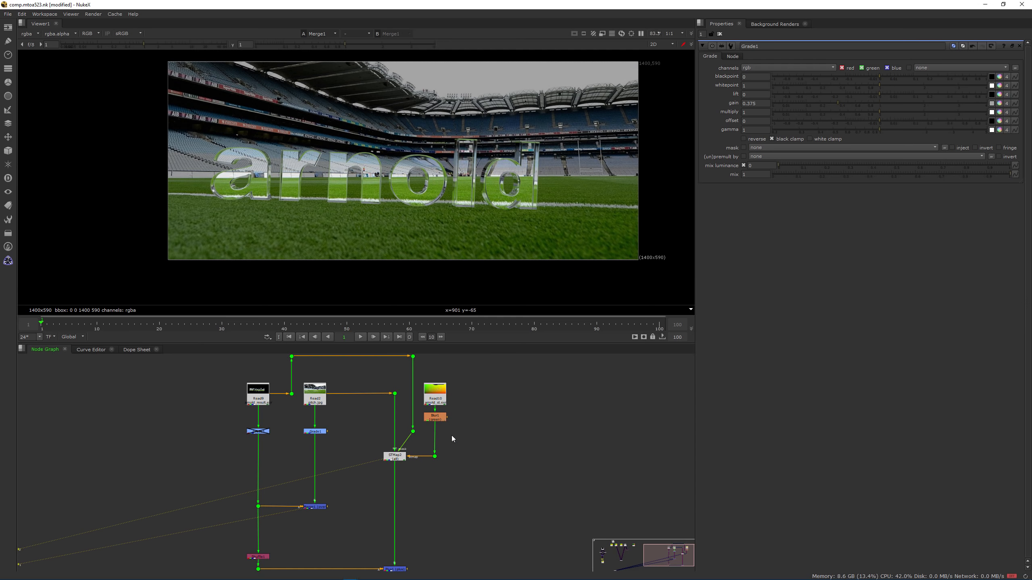
pyautogui.moveTo(421, 444); pyautogui.dragTo(441, 390, button='middle')
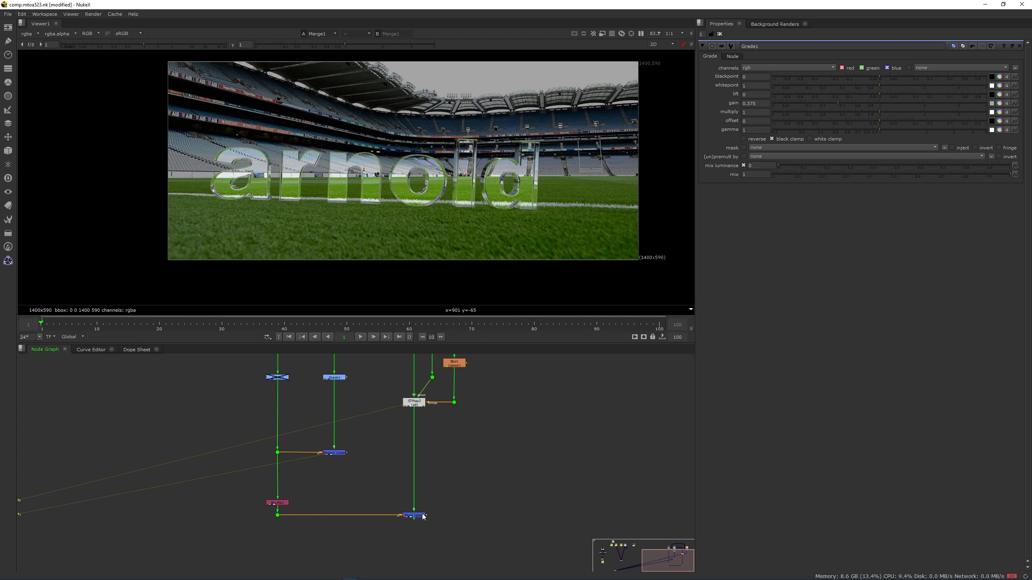
pyautogui.click(421, 515)
pyautogui.press('1')
pyautogui.scroll(1, 500, 146)
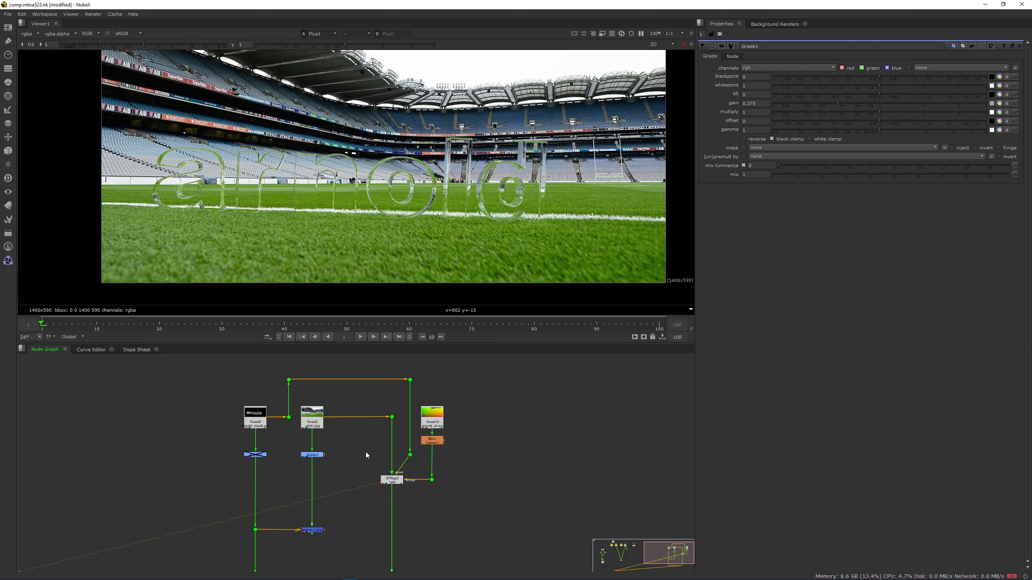
# Insert a Grade node between the pitch.jpg plate and STMap2, and view its output
pyautogui.press('g')
pyautogui.moveTo(365, 454); pyautogui.dragTo(391, 439)
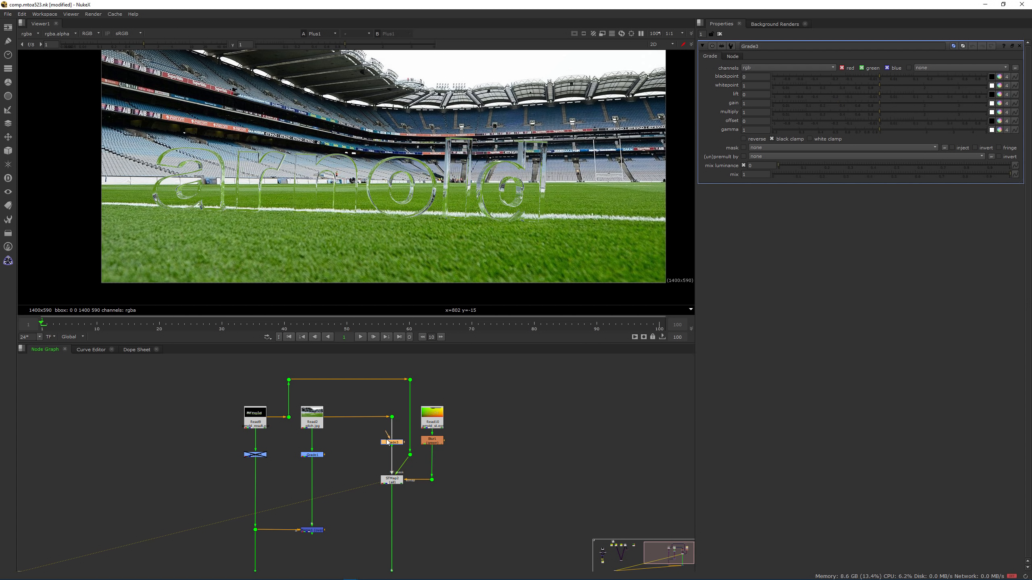
pyautogui.moveTo(390, 436); pyautogui.dragTo(399, 427, button='middle')
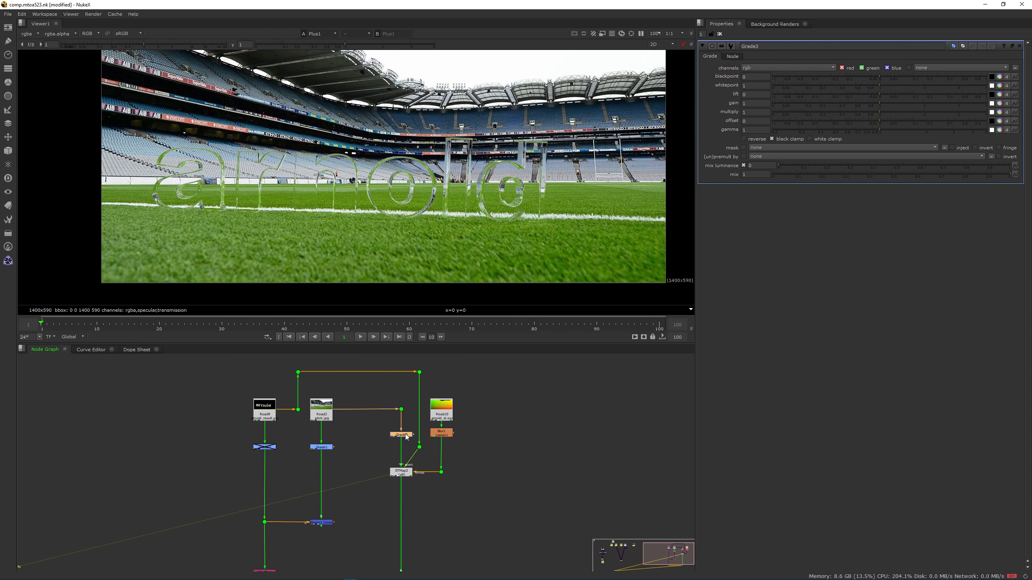
pyautogui.press('1')
pyautogui.click(415, 484)
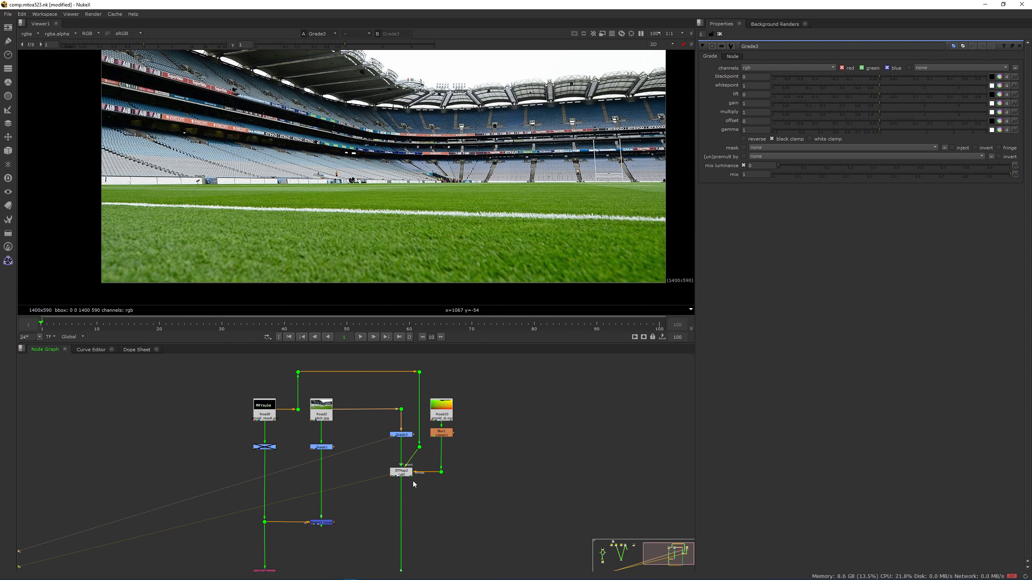
# View the Plus1 composite and set the gain of the Grade node above STMap2 to 0.79
pyautogui.moveTo(426, 478); pyautogui.dragTo(447, 397, button='middle')
pyautogui.click(424, 505)
pyautogui.press('1')
pyautogui.click(464, 446)
pyautogui.moveTo(464, 446); pyautogui.dragTo(444, 526, button='middle')
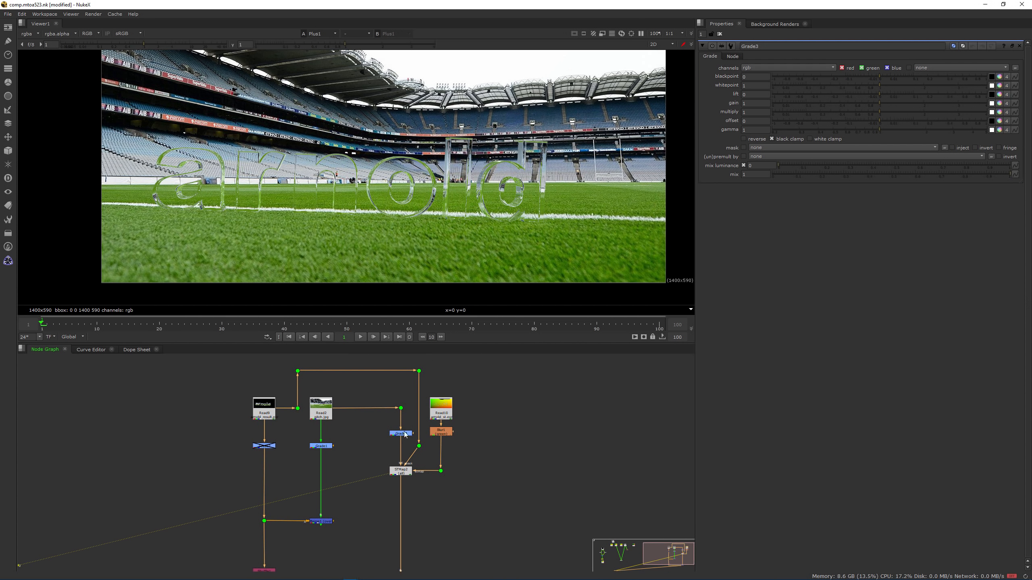
pyautogui.click(405, 435)
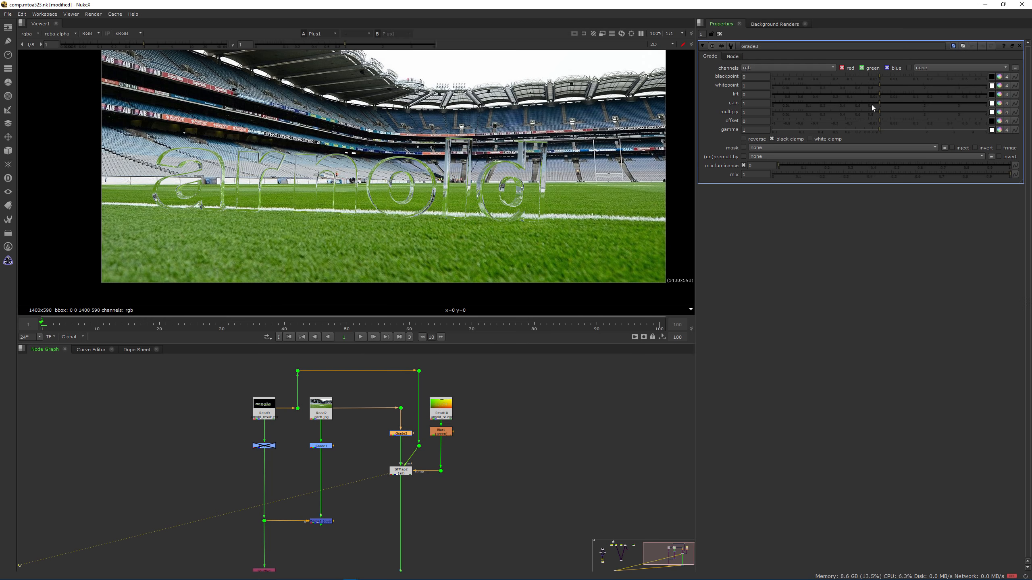
pyautogui.moveTo(871, 105)
pyautogui.mouseDown()
pyautogui.moveTo(837, 104)
pyautogui.moveTo(870, 104)
pyautogui.mouseUp()
# Insert a HueShift node between Grade3 and STMap2, set its hue rotation to about 50, and inspect the refracted letters up close
pyautogui.scroll(3, 426, 449)
pyautogui.press('Tab')
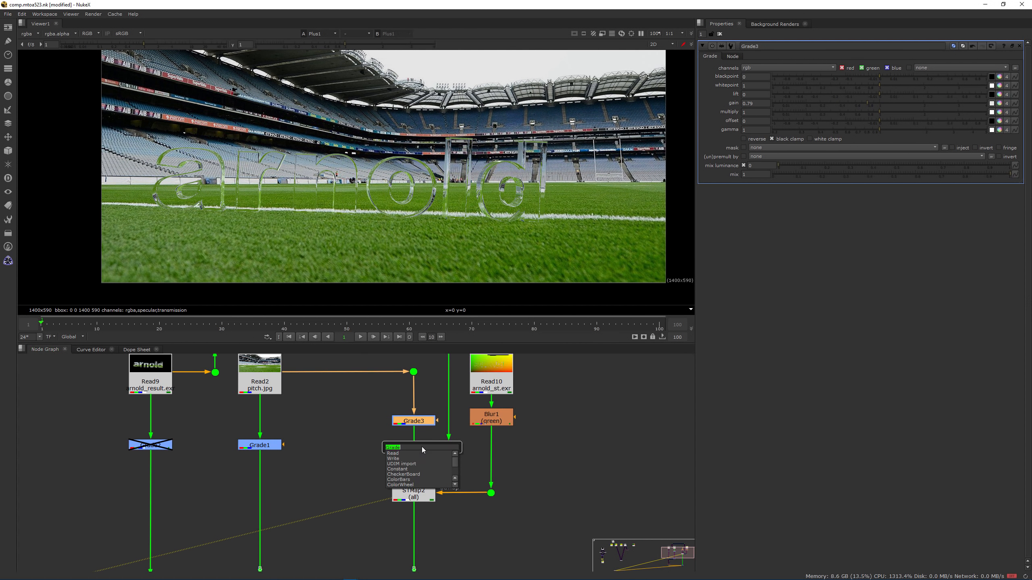
pyautogui.write('hift')
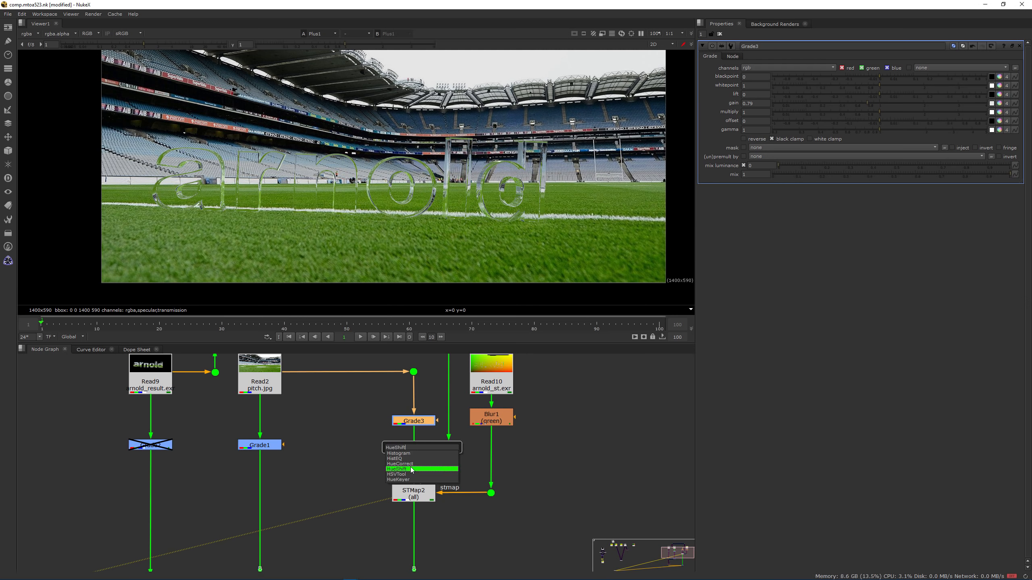
pyautogui.click(411, 470)
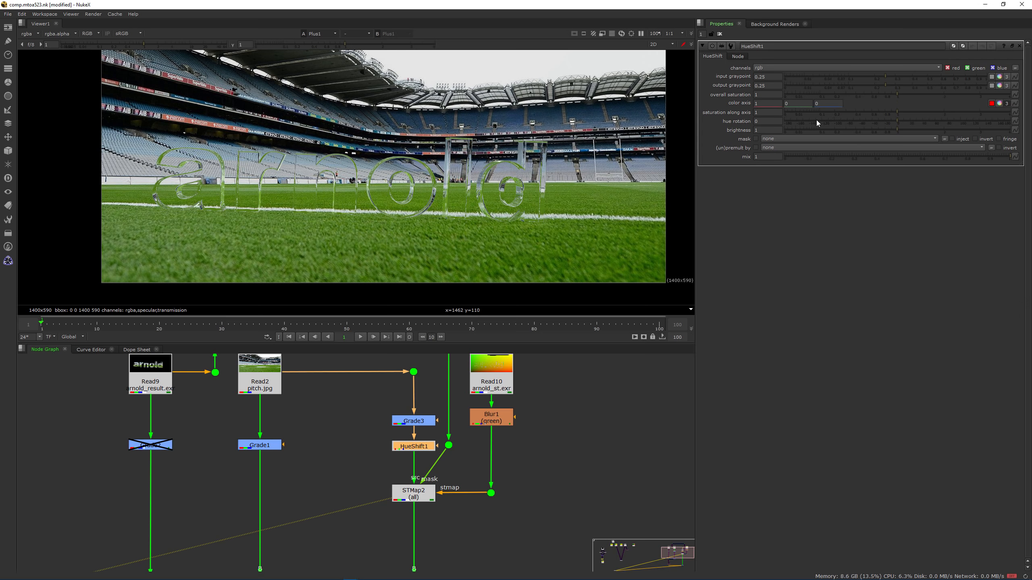
pyautogui.moveTo(913, 119); pyautogui.dragTo(931, 118)
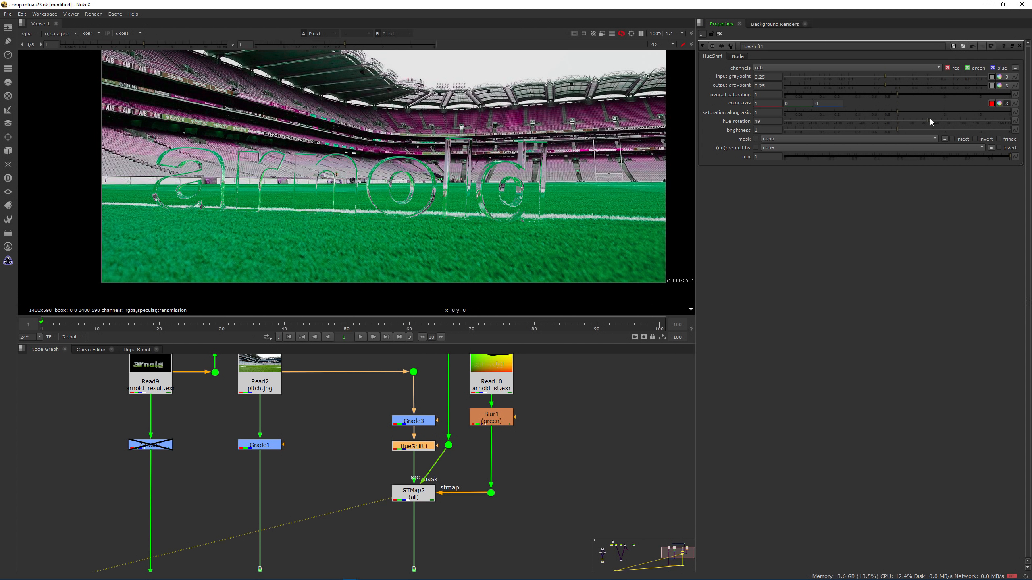
pyautogui.scroll(6, 373, 192)
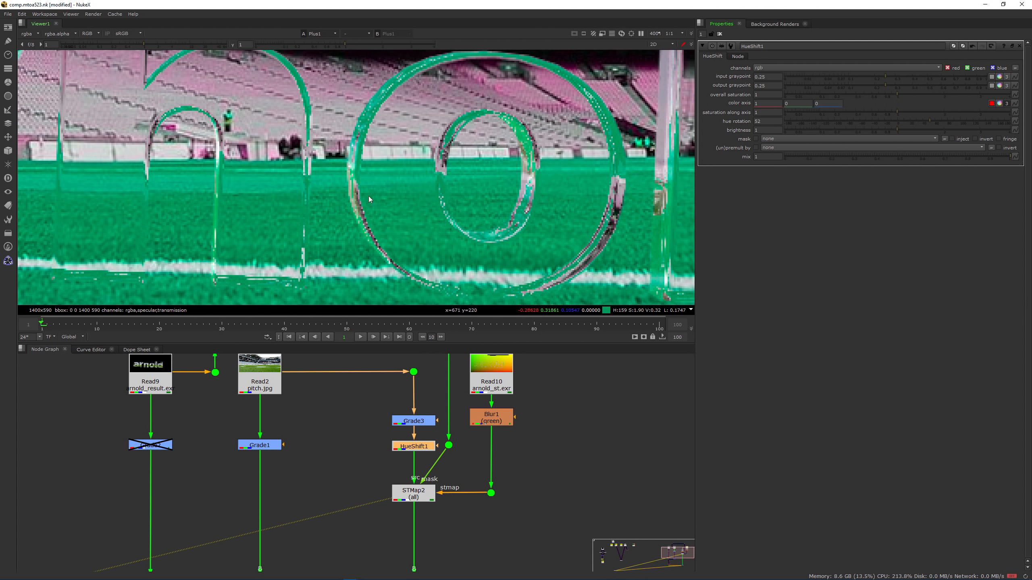
pyautogui.scroll(-6, 513, 163)
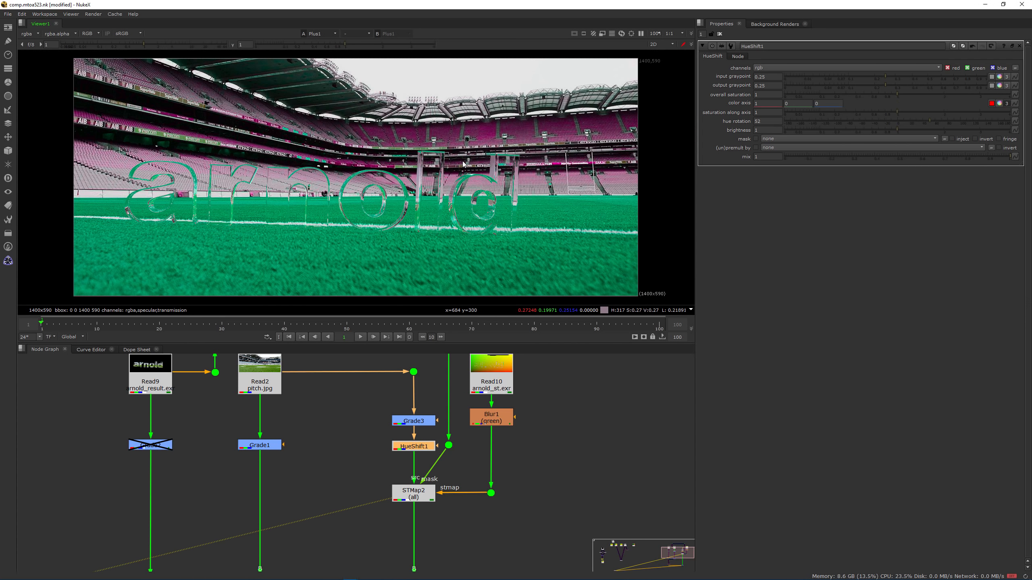
# Delete the Grade3 and HueShift1 nodes above STMap2
pyautogui.moveTo(354, 388); pyautogui.dragTo(439, 455)
pyautogui.press('Delete')
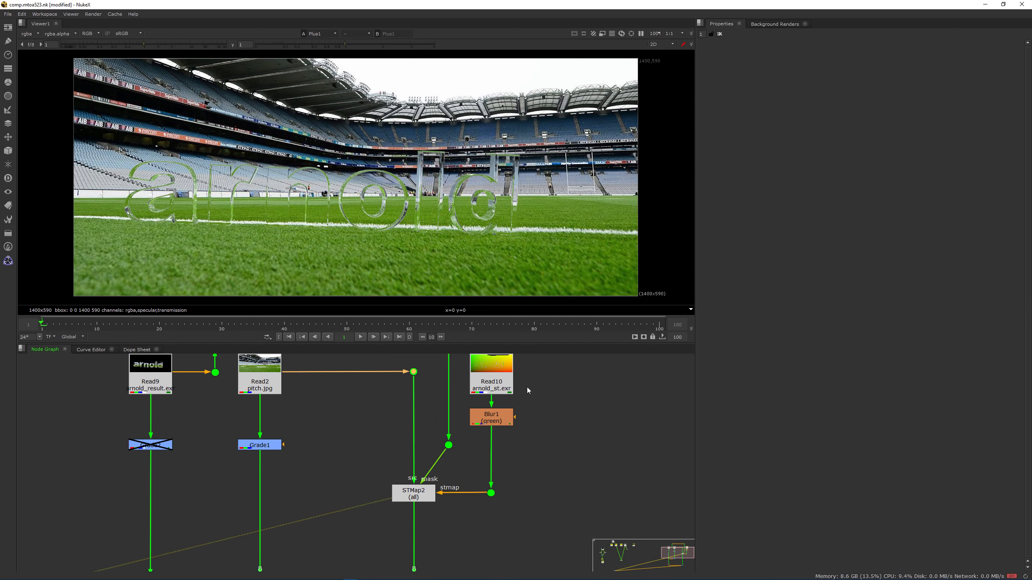
# View the arnold_st.exr ST map from Read10 in the viewer
pyautogui.press('1')
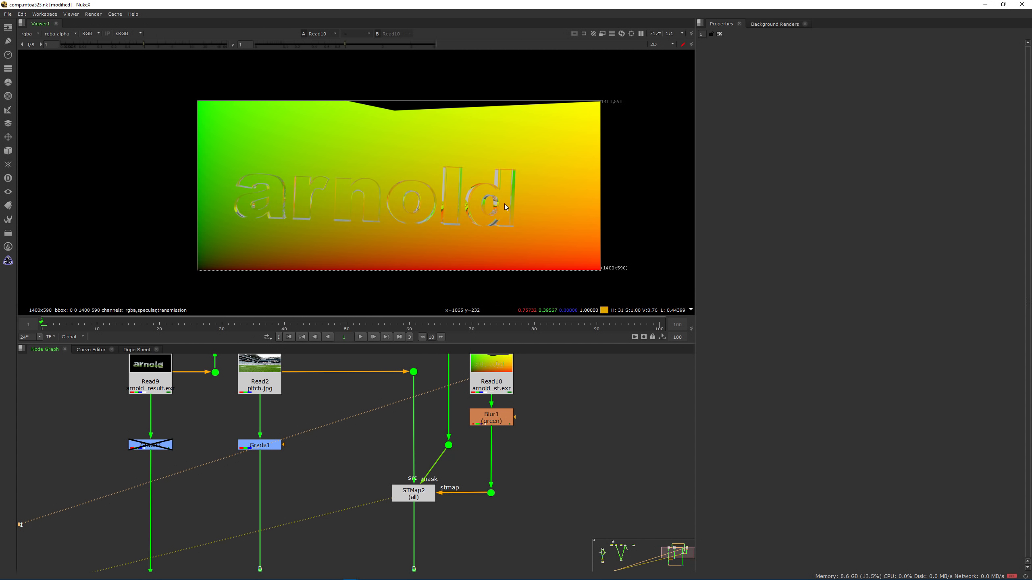
# Inspect the refracted edges of the arnold letters up close in the ST map
pyautogui.scroll(3, 260, 188)
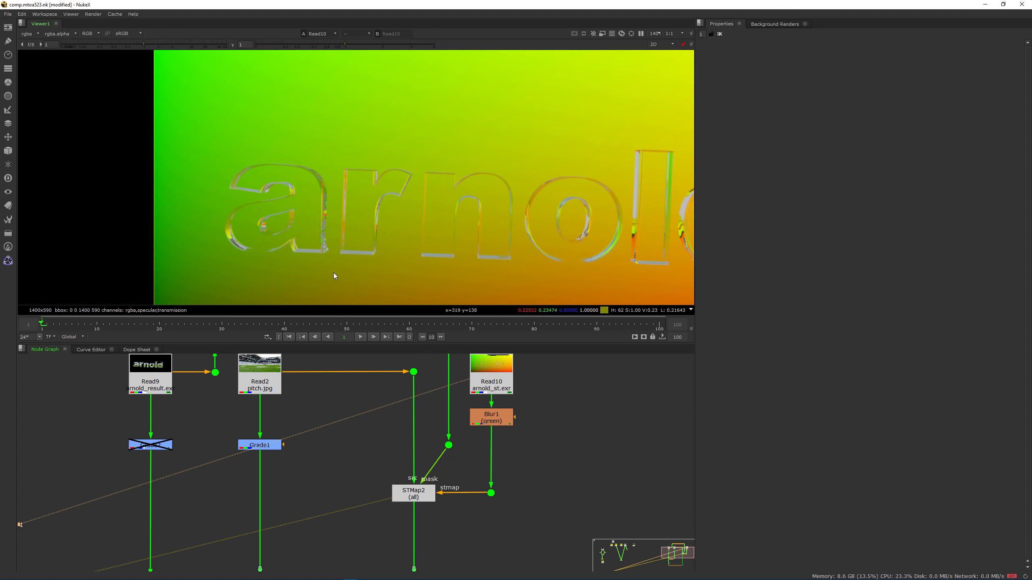
pyautogui.scroll(1, 334, 273)
pyautogui.moveTo(489, 196); pyautogui.dragTo(196, 209, button='middle')
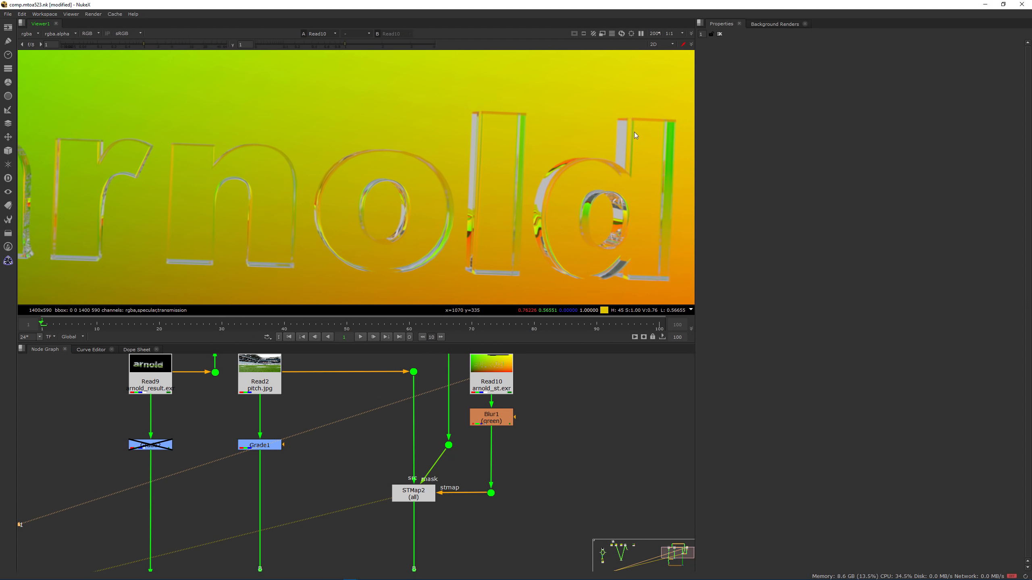
pyautogui.scroll(-1, 549, 135)
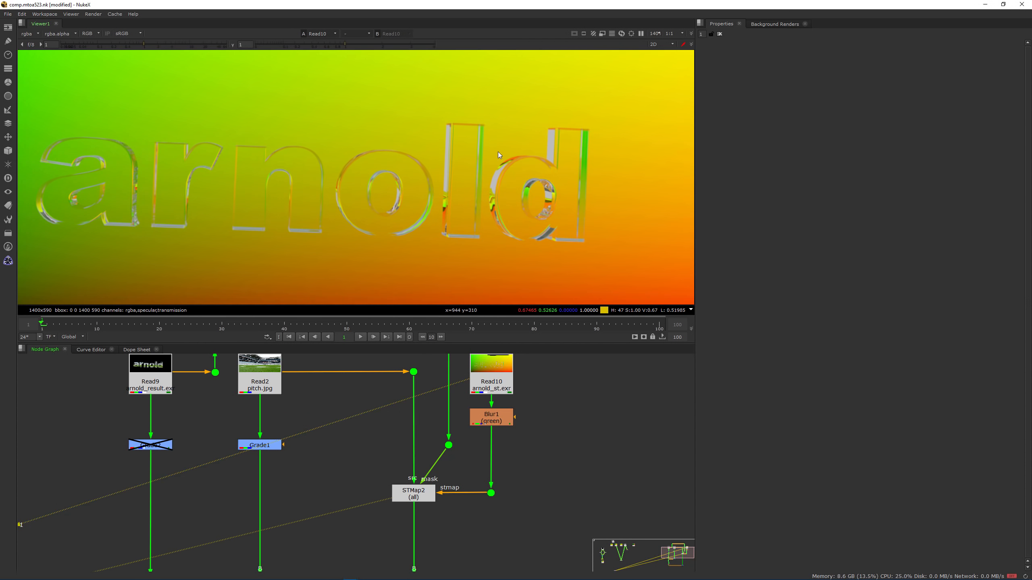
pyautogui.scroll(-1, 498, 153)
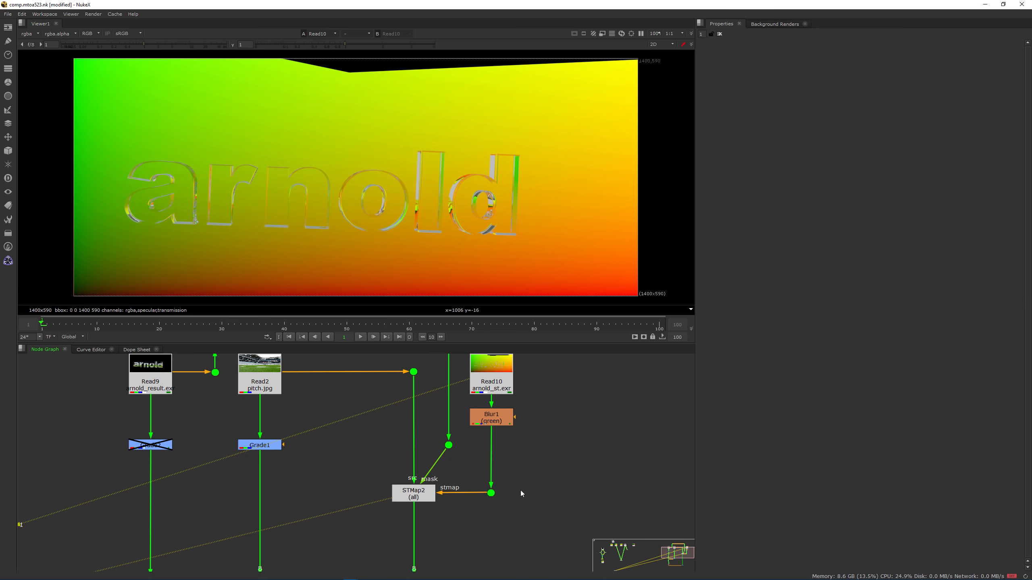
# View the Plus1 composite below STMap2 in the viewer and survey the whole node tree
pyautogui.scroll(-3, 521, 490)
pyautogui.moveTo(523, 436); pyautogui.dragTo(527, 383, button='middle')
pyautogui.moveTo(484, 460); pyautogui.dragTo(483, 389, button='middle')
pyautogui.click(457, 494)
pyautogui.press('1')
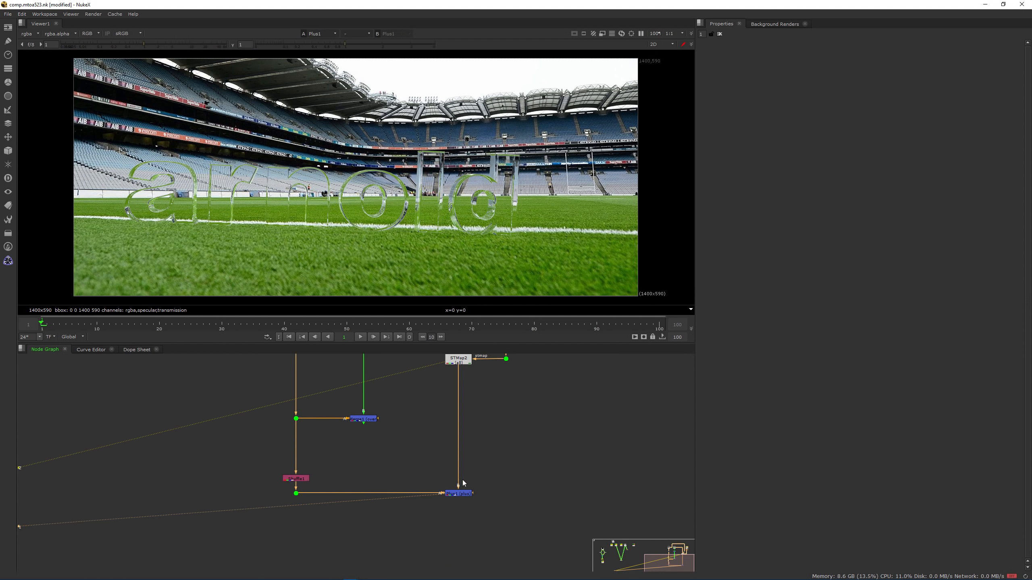
pyautogui.scroll(-3, 488, 415)
pyautogui.scroll(-1, 400, 211)
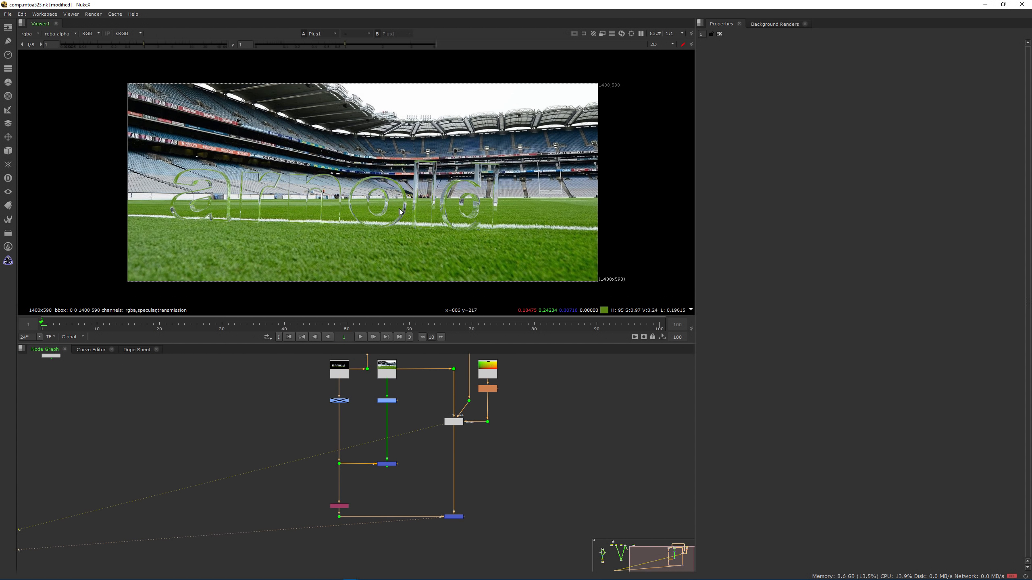
pyautogui.click(533, 428)
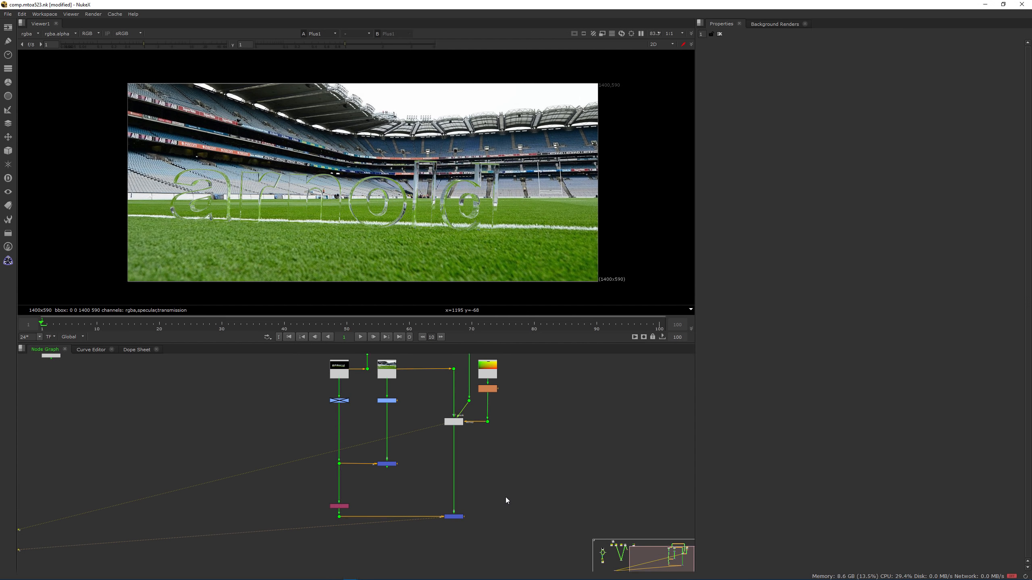
# Switch to Maya and reframe the perspective view around the arnold text and the render camera
pyautogui.moveTo(336, 579)
pyautogui.click(365, 557)
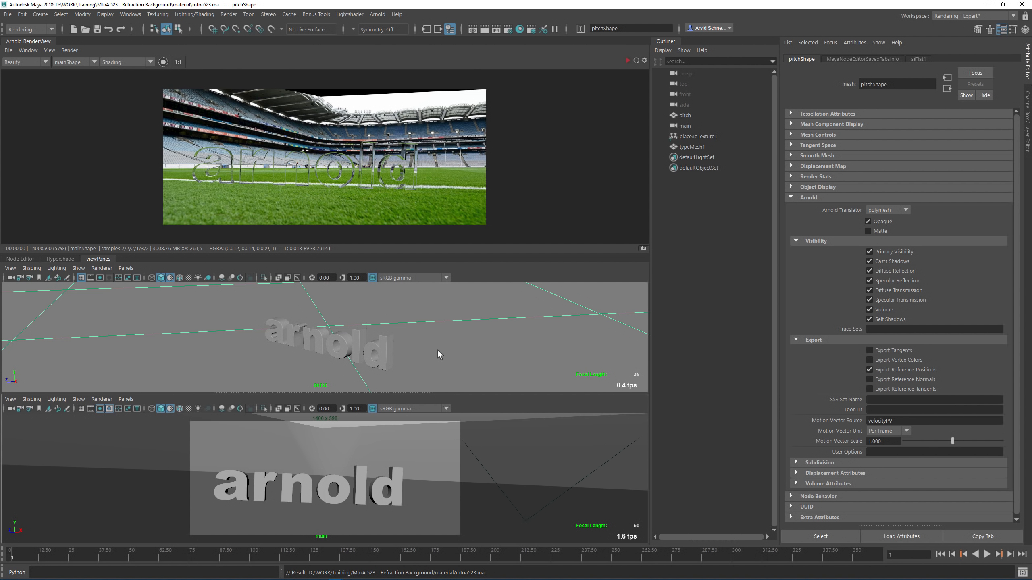
pyautogui.keyDown('alt'); pyautogui.moveTo(437, 354); pyautogui.dragTo(266, 333, button='right'); pyautogui.keyUp('alt')
pyautogui.keyDown('alt'); pyautogui.moveTo(427, 331); pyautogui.dragTo(454, 341); pyautogui.keyUp('alt')
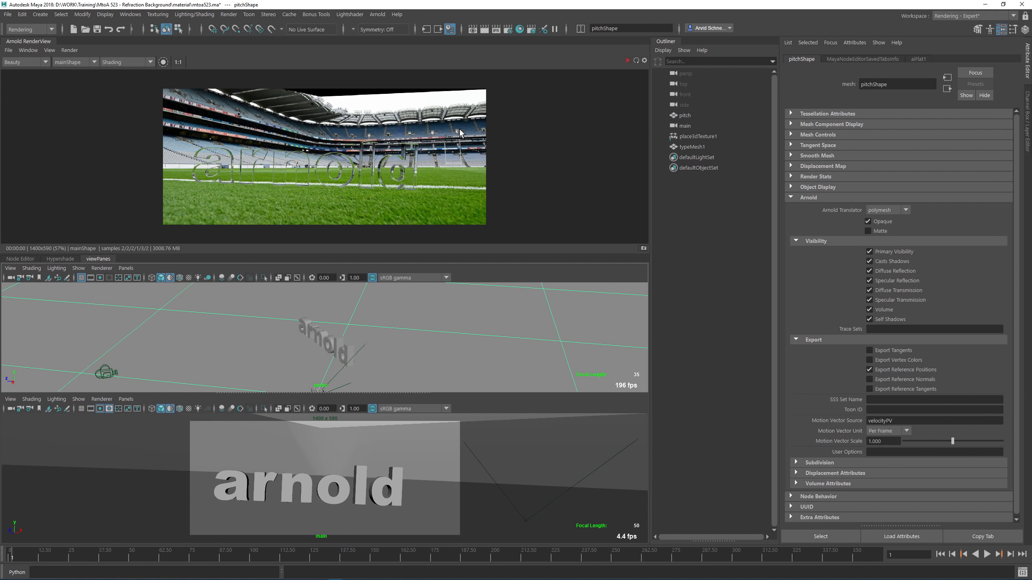
pyautogui.keyDown('alt'); pyautogui.moveTo(93, 346); pyautogui.dragTo(122, 346); pyautogui.keyUp('alt')
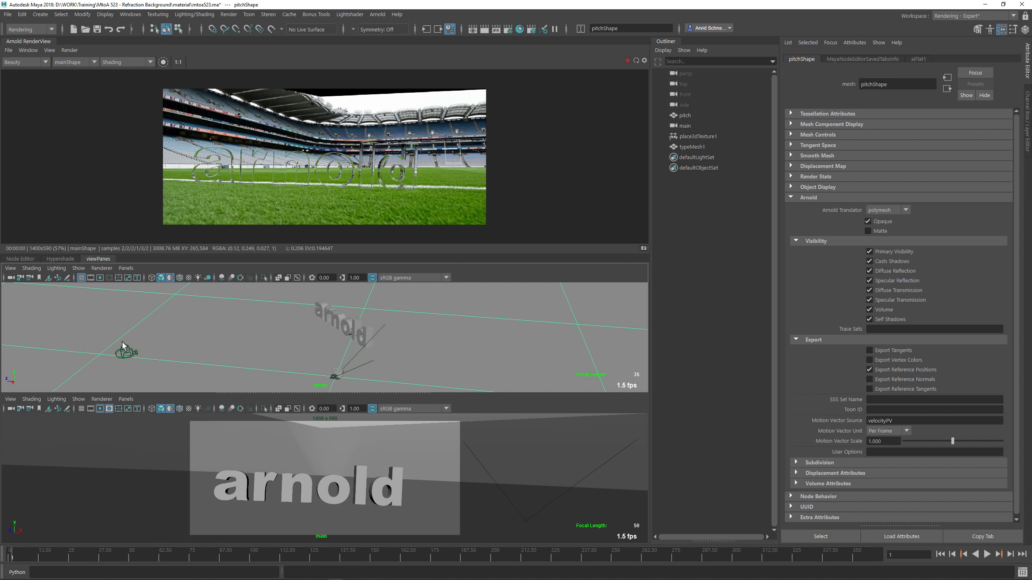
# Select the main camera, save the scene, and start the live render in Arnold RenderView
pyautogui.click(127, 350)
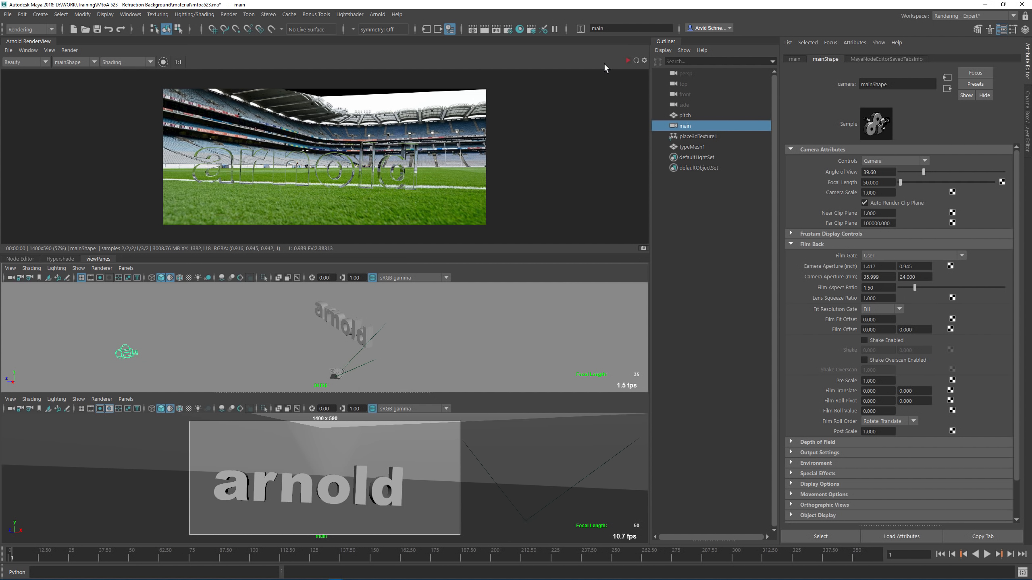
pyautogui.hotkey('ctrl', 's')
pyautogui.click(628, 60)
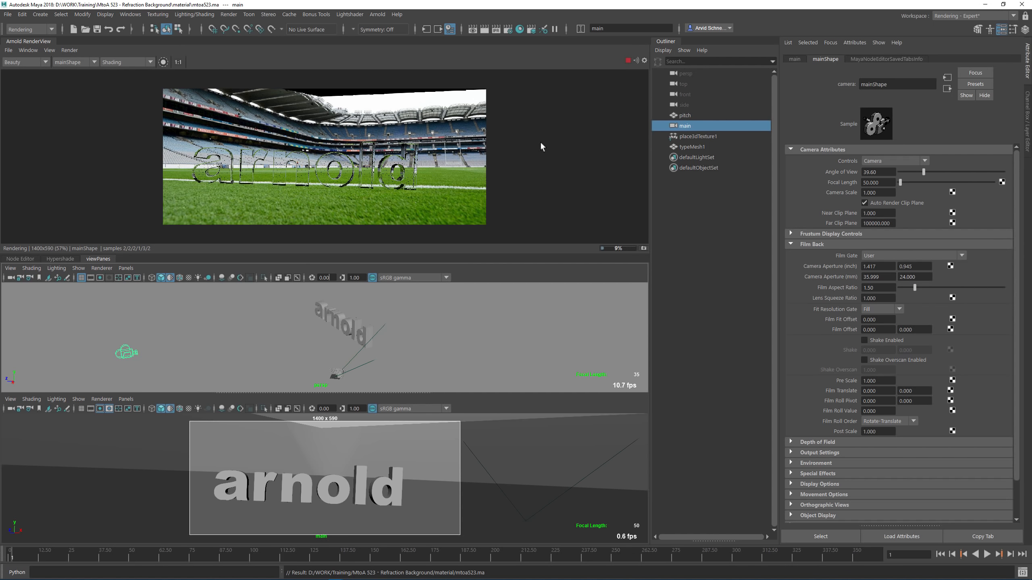
# Move the arnold text mesh typeMesh1 across the ground plane toward the right side of the main camera's frame
pyautogui.click(343, 334)
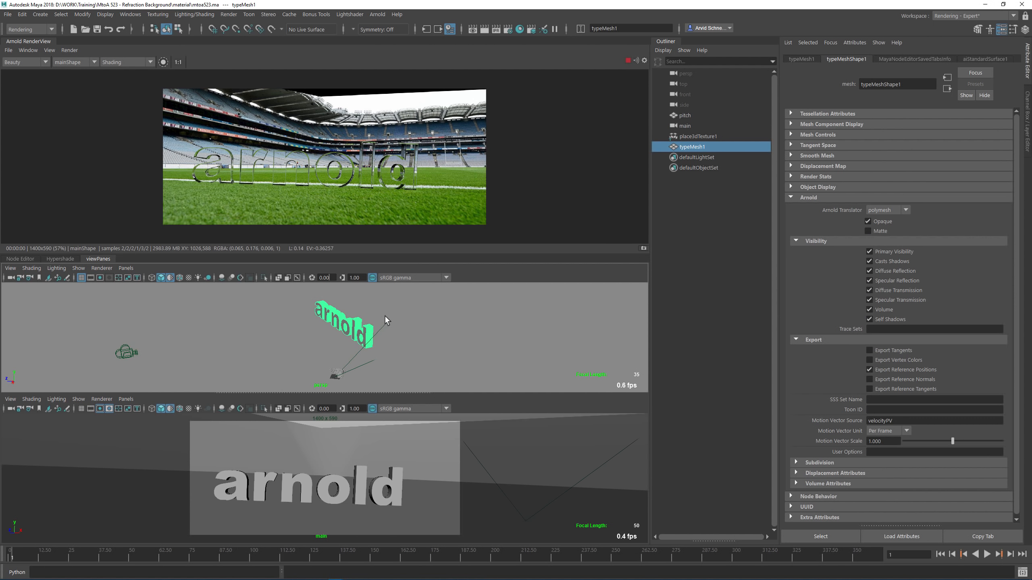
pyautogui.keyDown('alt'); pyautogui.moveTo(384, 321); pyautogui.dragTo(374, 324); pyautogui.keyUp('alt')
pyautogui.press('w')
pyautogui.moveTo(282, 324)
pyautogui.mouseDown()
pyautogui.moveTo(304, 326)
pyautogui.moveTo(289, 339)
pyautogui.moveTo(303, 340)
pyautogui.moveTo(286, 329)
pyautogui.mouseUp()
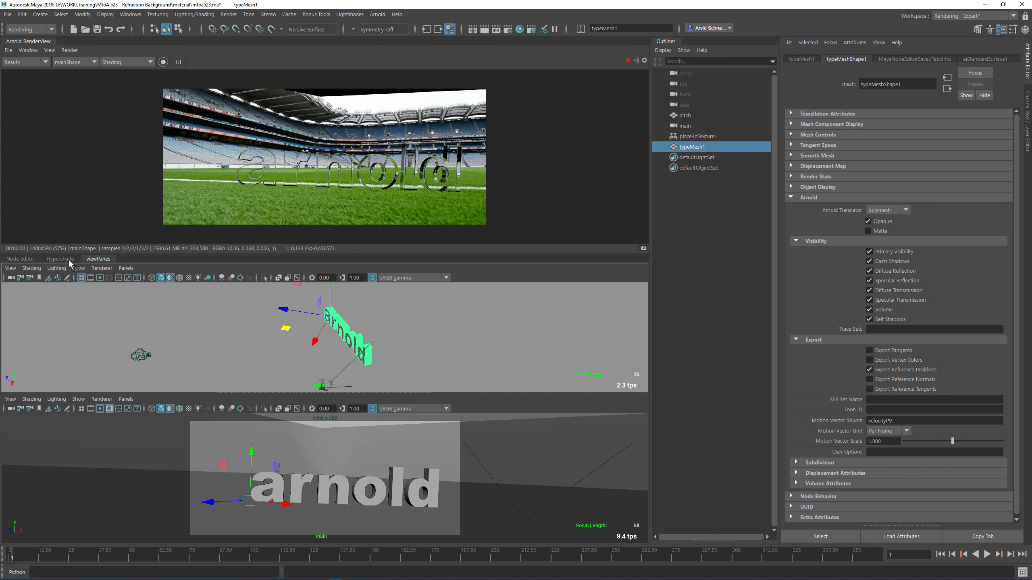
# Select the pitch mesh and graph its aiFlat1 shader network in the Hypershade
pyautogui.click(140, 354)
pyautogui.click(312, 330)
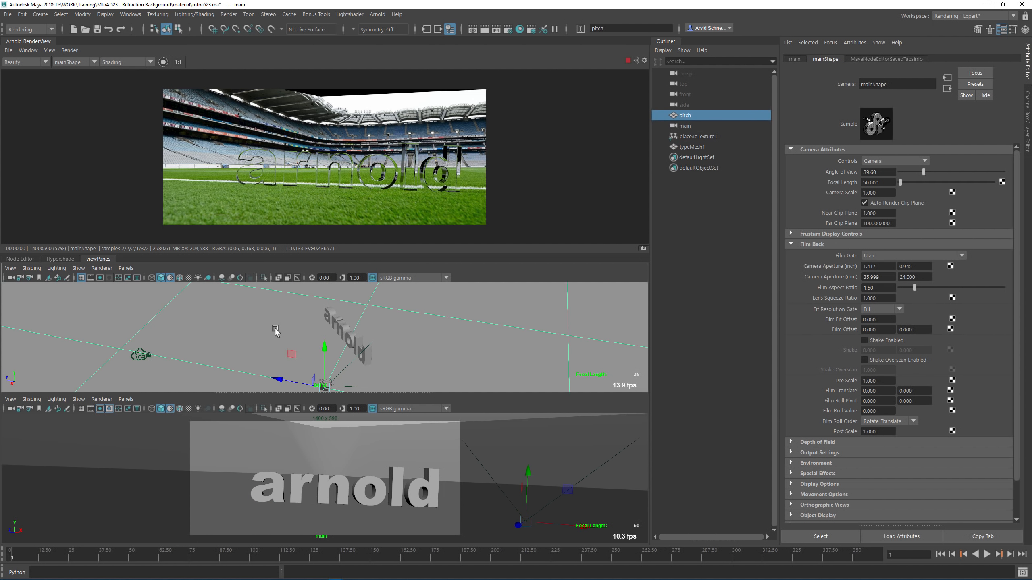
pyautogui.click(60, 259)
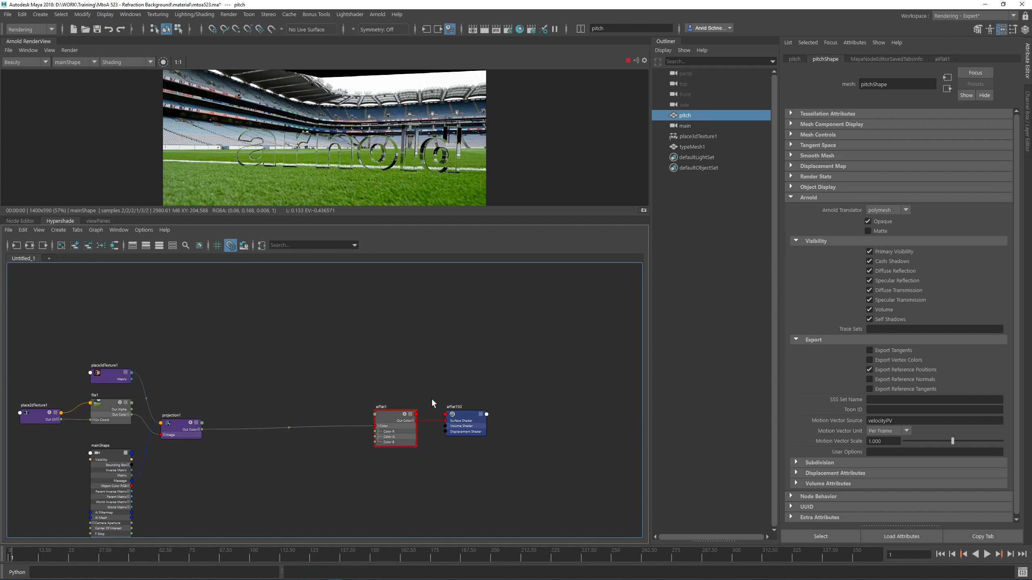
pyautogui.moveTo(438, 314); pyautogui.dragTo(439, 331, button='right')
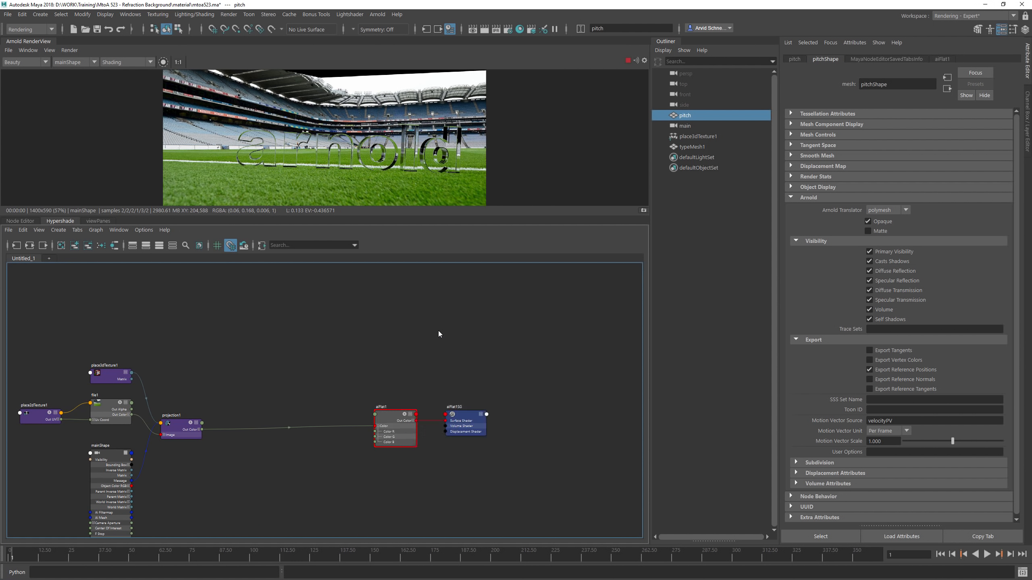
pyautogui.keyDown('alt'); pyautogui.moveTo(379, 372); pyautogui.dragTo(403, 365, button='middle'); pyautogui.keyUp('alt')
pyautogui.scroll(-1, 403, 364)
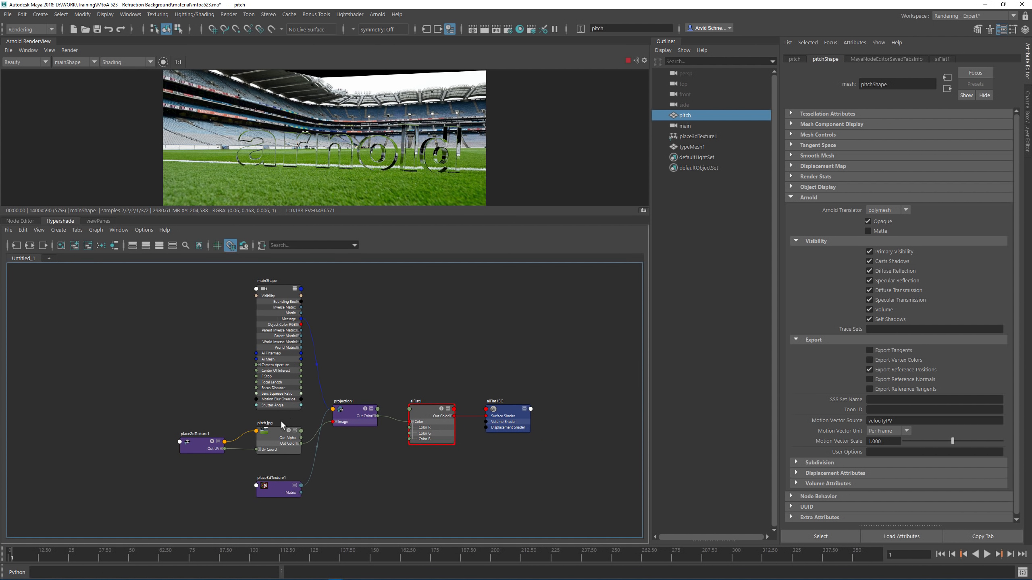
# Examine the attributes of the pitch.jpg file node, projection1's camera projection settings, and the aiFlat1 shader
pyautogui.click(266, 447)
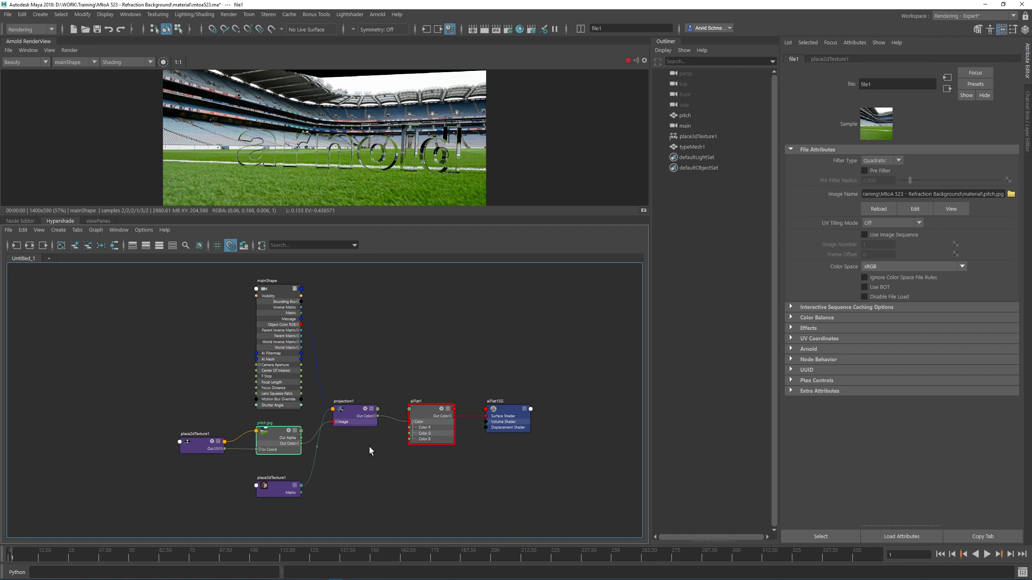
pyautogui.scroll(2, 360, 443)
pyautogui.click(355, 405)
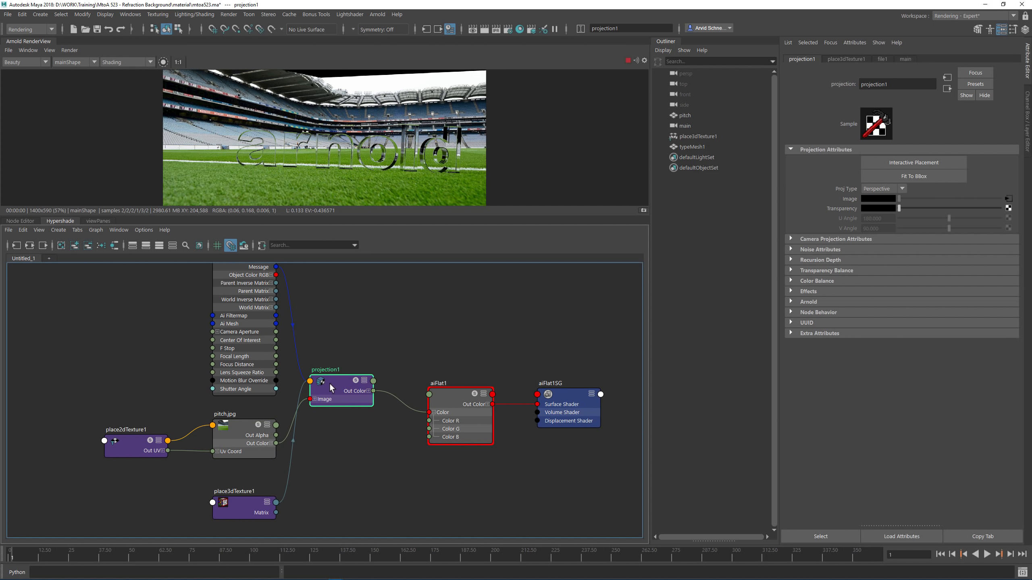
pyautogui.click(823, 240)
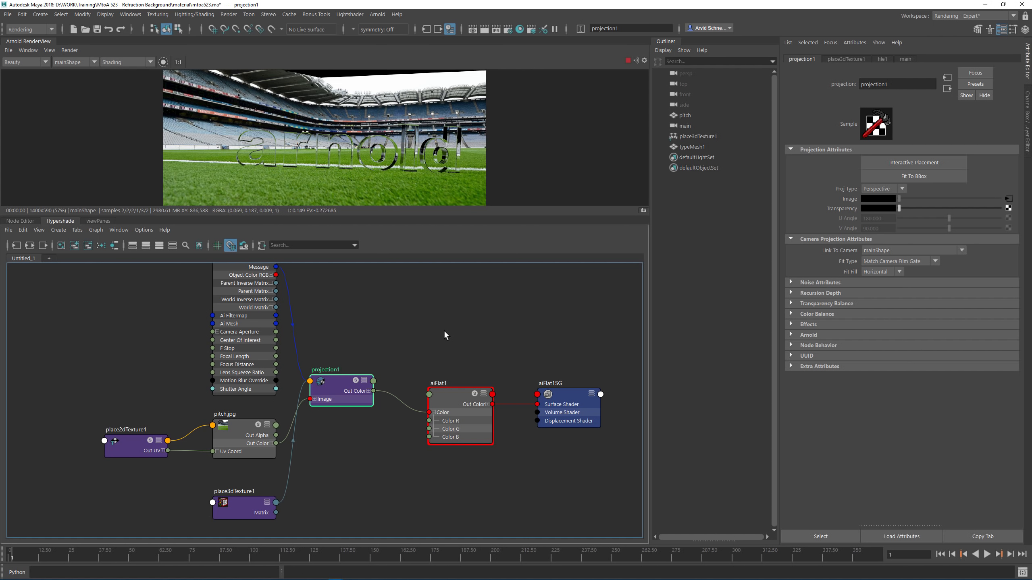
pyautogui.keyDown('alt'); pyautogui.moveTo(447, 385); pyautogui.dragTo(428, 380, button='middle'); pyautogui.keyUp('alt')
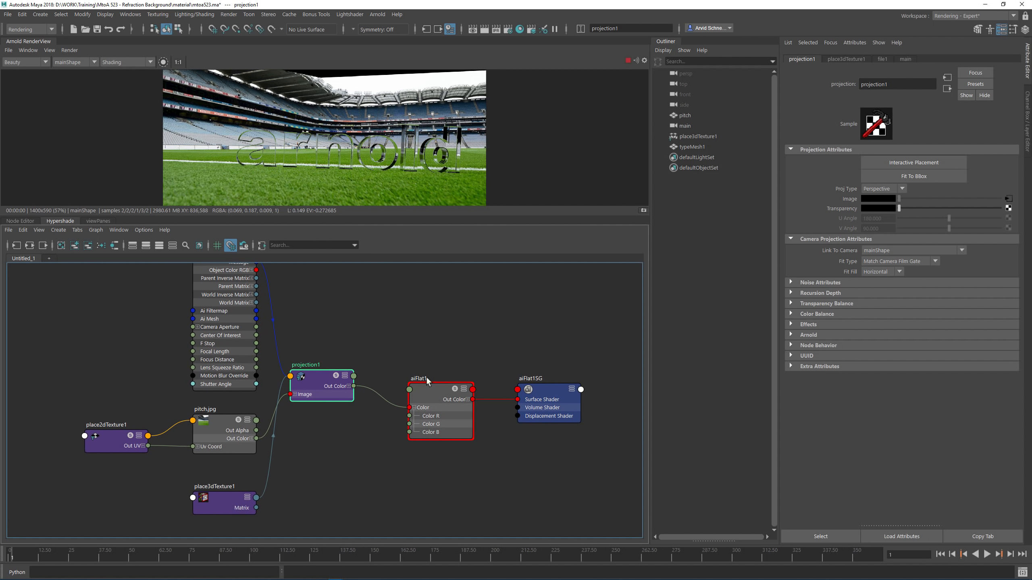
pyautogui.click(417, 389)
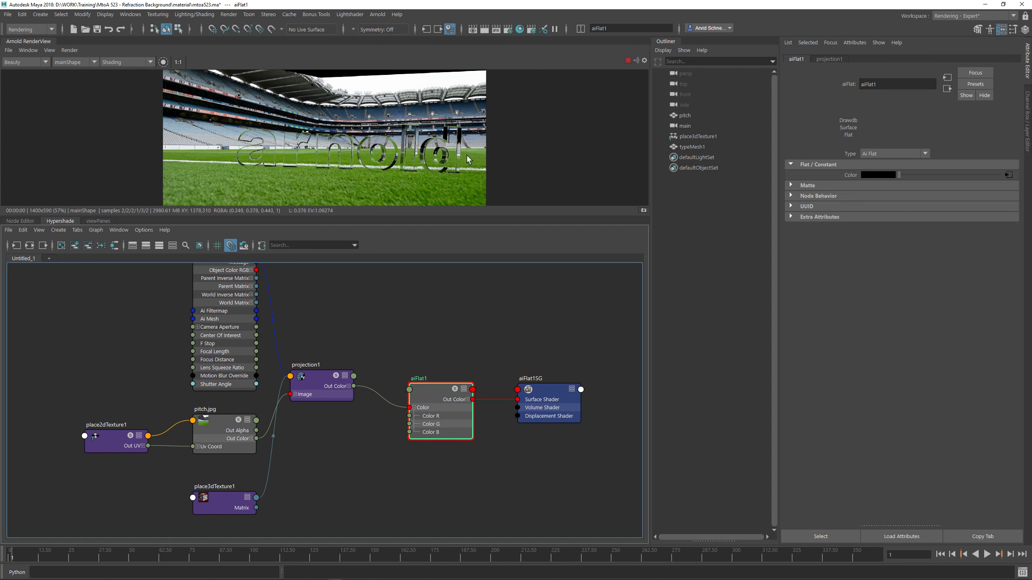
# Pick the glass text in the render and show the attributes of its aiStandardSurface1 shader
pyautogui.click(441, 159)
pyautogui.click(441, 158)
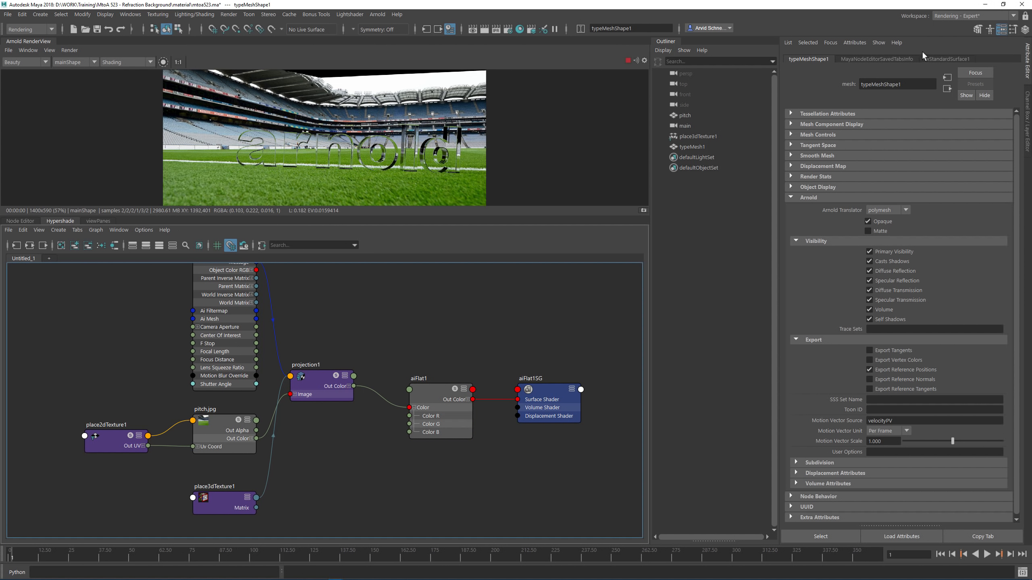
pyautogui.click(929, 59)
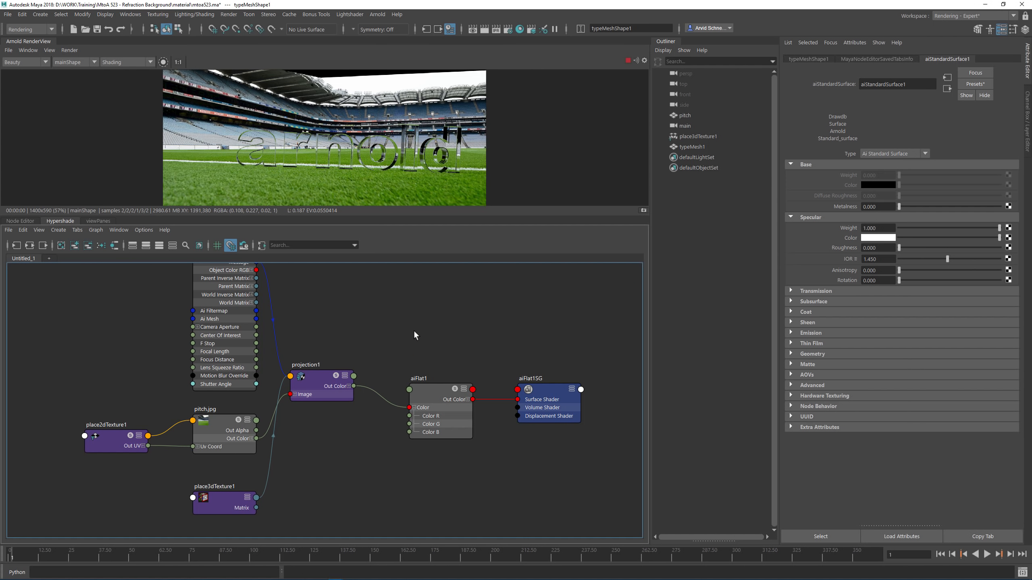
# Select the pitch.jpg file node in the shader network and frame it
pyautogui.scroll(-3, 382, 312)
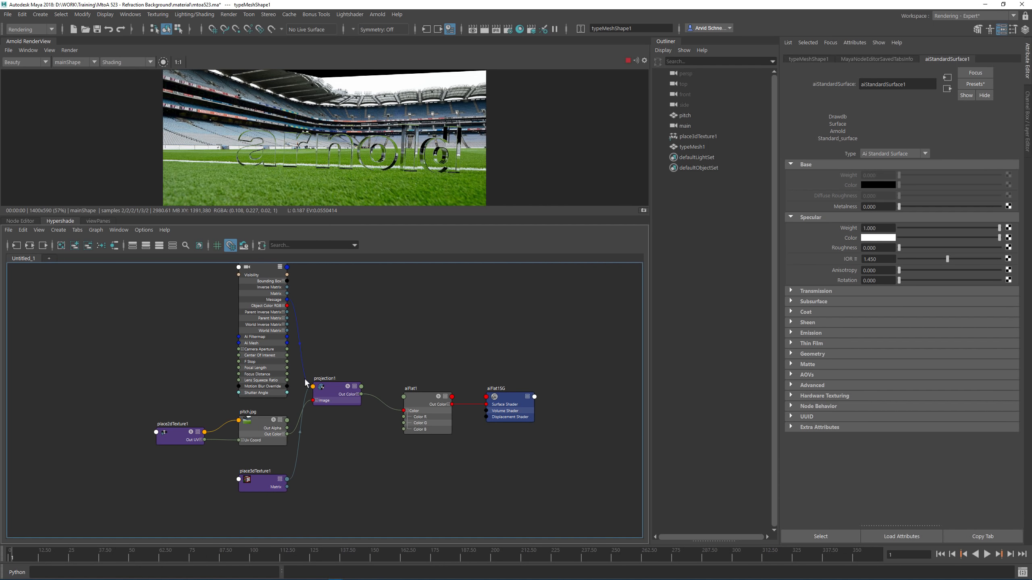
pyautogui.keyDown('alt'); pyautogui.moveTo(396, 333); pyautogui.dragTo(358, 352, button='middle'); pyautogui.keyUp('alt')
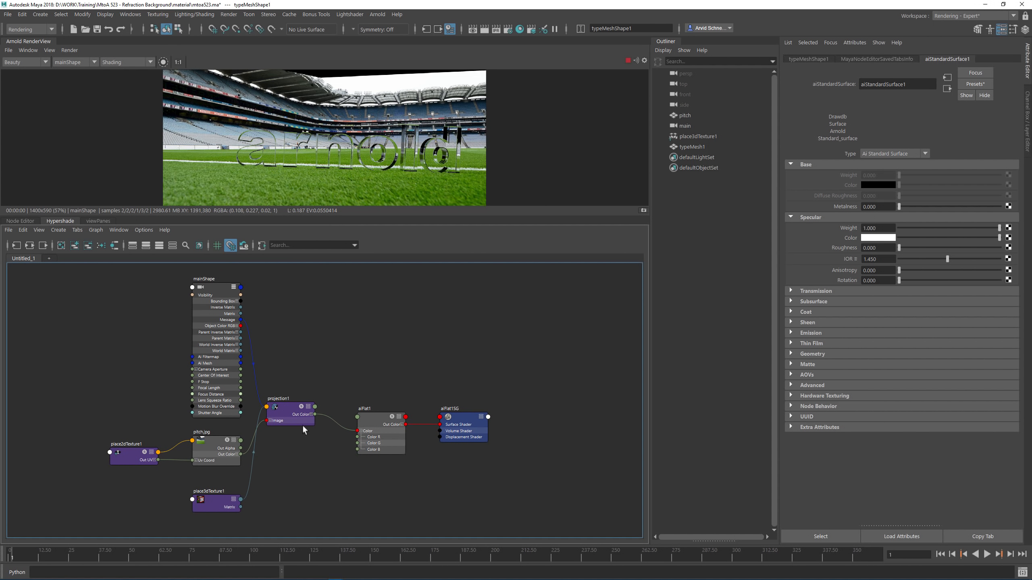
pyautogui.click(204, 450)
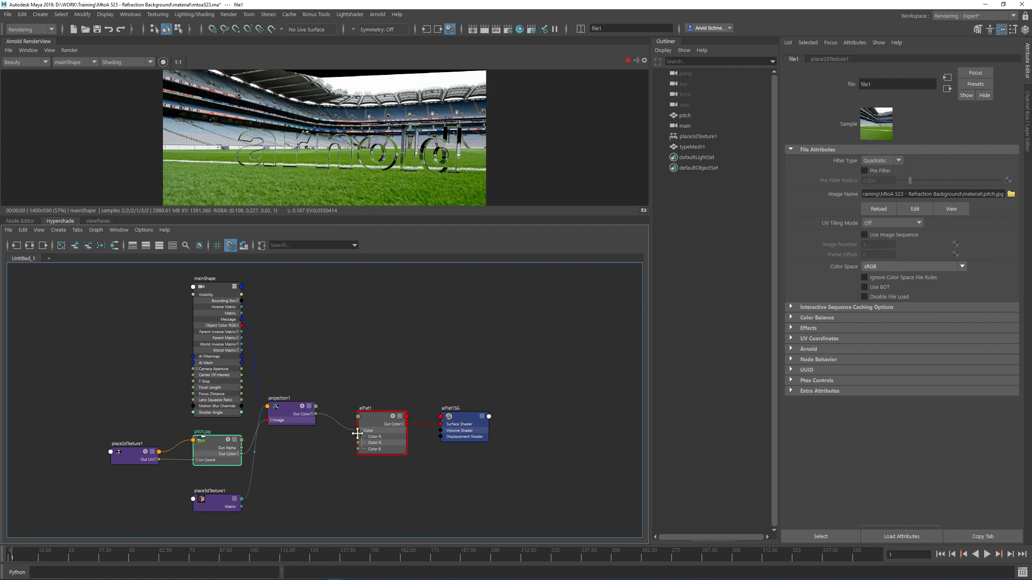
pyautogui.press('f')
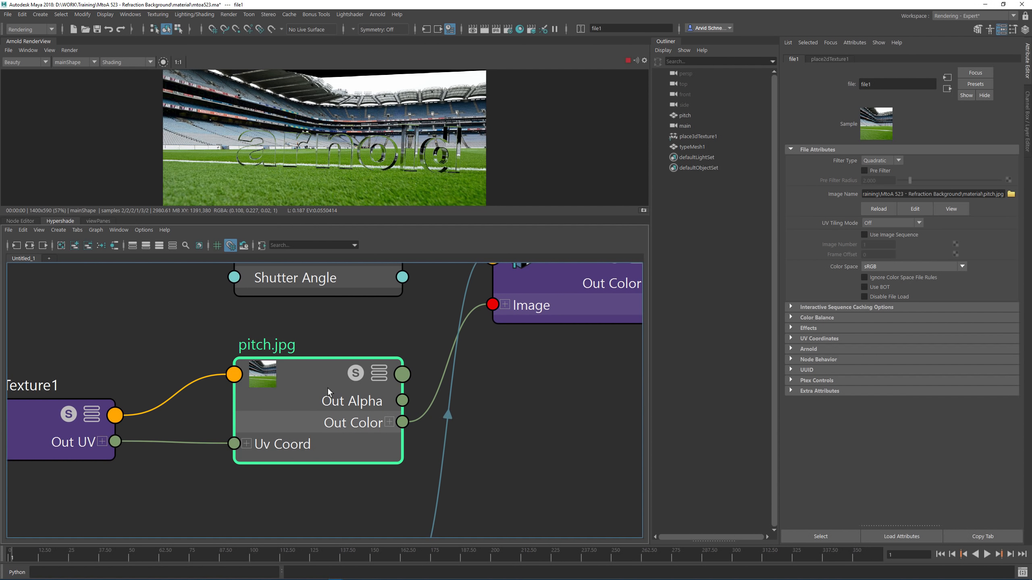
# Switch to Nuke and view the graded pitch.jpg plate from Grade1 in the viewer
pyautogui.hotkey('alt', 'Tab')
pyautogui.moveTo(419, 400); pyautogui.dragTo(409, 438, button='middle')
pyautogui.scroll(3, 408, 440)
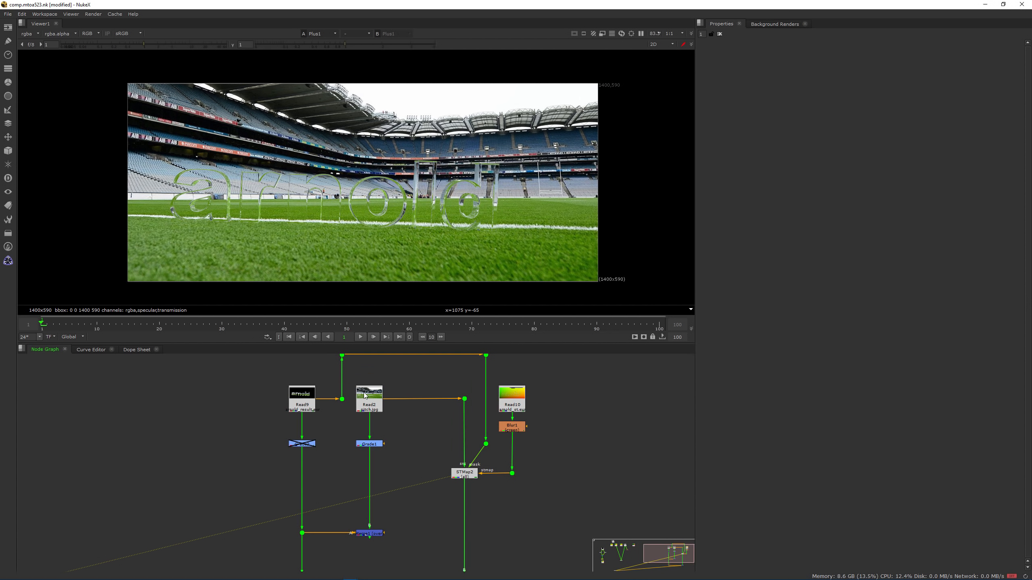
pyautogui.press('1')
pyautogui.click(371, 445)
pyautogui.press('1')
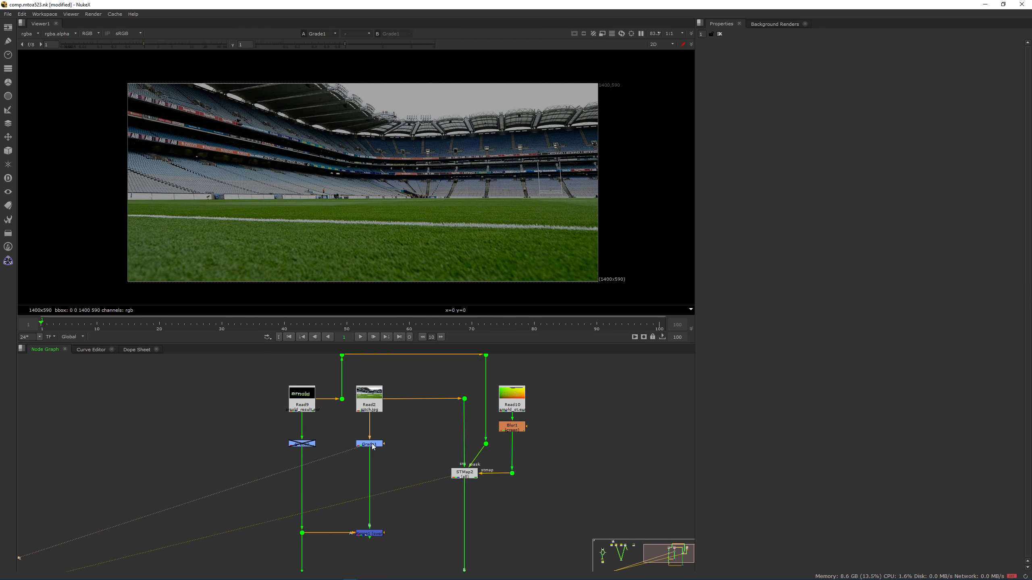
# Switch to Maya and examine how pitch.jpg feeds projection1 and aiFlat1 in the shader network
pyautogui.hotkey('alt', 'Tab')
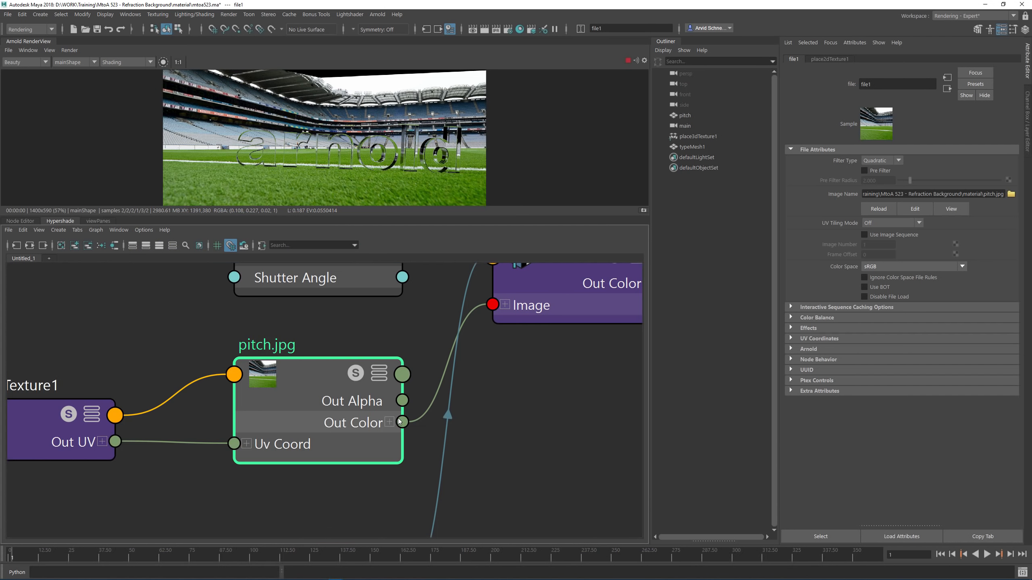
pyautogui.keyDown('alt'); pyautogui.moveTo(452, 394); pyautogui.dragTo(287, 479, button='middle'); pyautogui.keyUp('alt')
pyautogui.scroll(2, 336, 420)
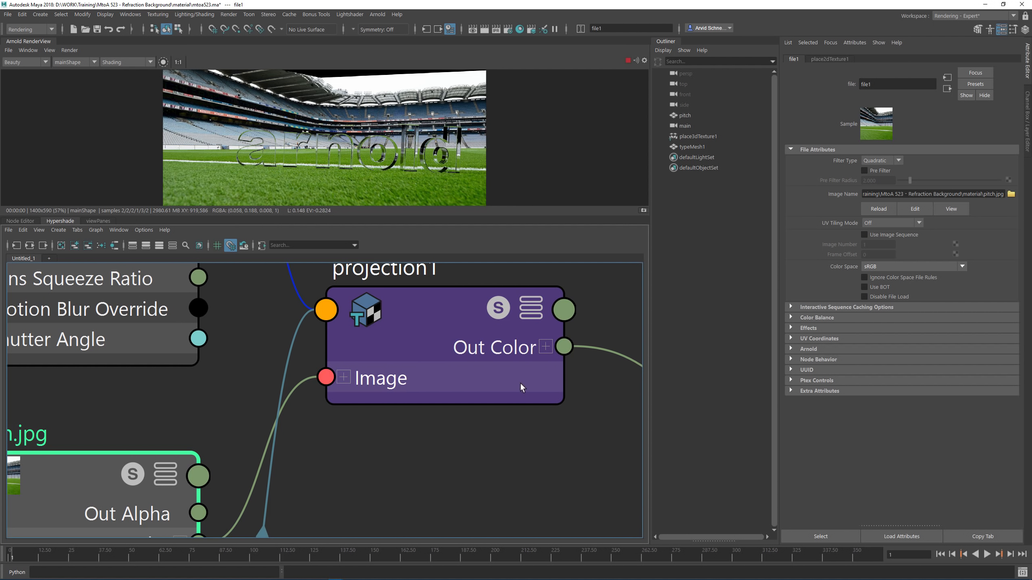
pyautogui.scroll(-3, 519, 383)
pyautogui.keyDown('alt'); pyautogui.moveTo(561, 320); pyautogui.dragTo(336, 340, button='middle'); pyautogui.keyUp('alt')
pyautogui.keyDown('alt'); pyautogui.moveTo(429, 358); pyautogui.dragTo(441, 434, button='middle'); pyautogui.keyUp('alt')
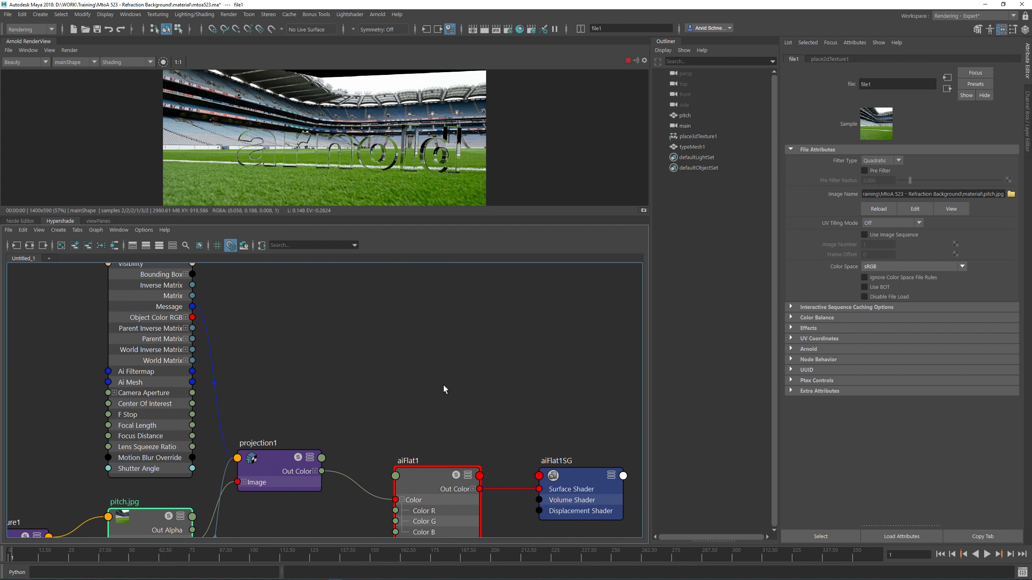
pyautogui.scroll(-4, 444, 385)
pyautogui.keyDown('alt'); pyautogui.moveTo(439, 377); pyautogui.dragTo(405, 351, button='middle'); pyautogui.keyUp('alt')
# Switch to Nuke and view the arnold_st.exr ST map from Read10 in the viewer
pyautogui.hotkey('alt', 'Tab')
pyautogui.click(507, 399)
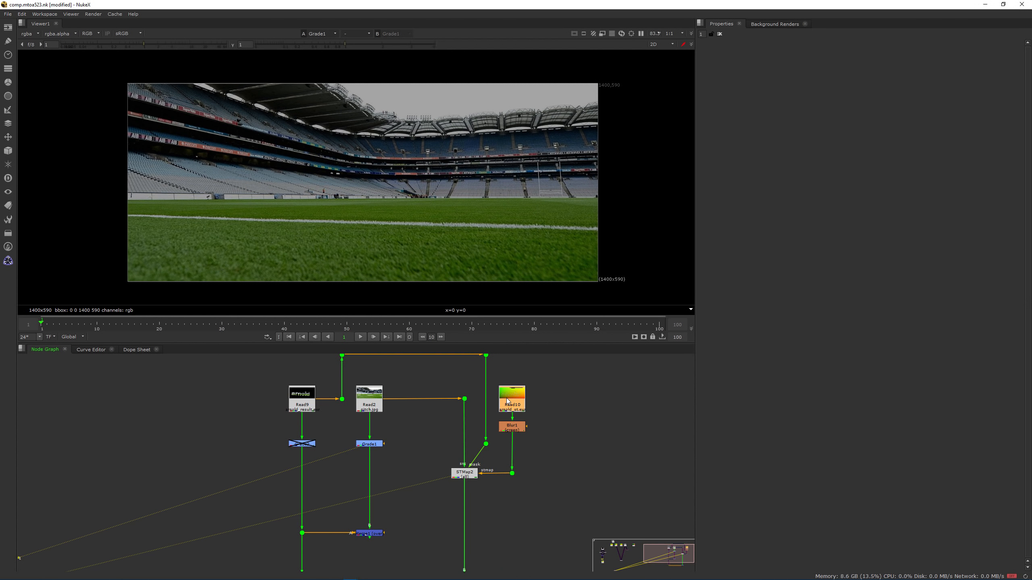
pyautogui.press('1')
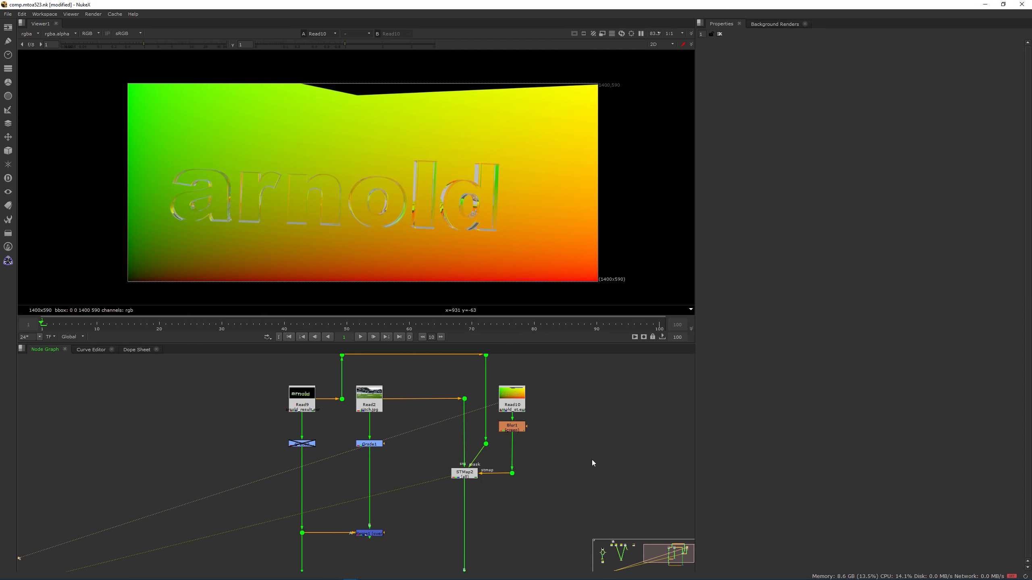
# Add an unconnected Ramp node in empty space beside the ST map branch and view it framed in the viewer
pyautogui.moveTo(600, 446); pyautogui.dragTo(517, 433, button='middle')
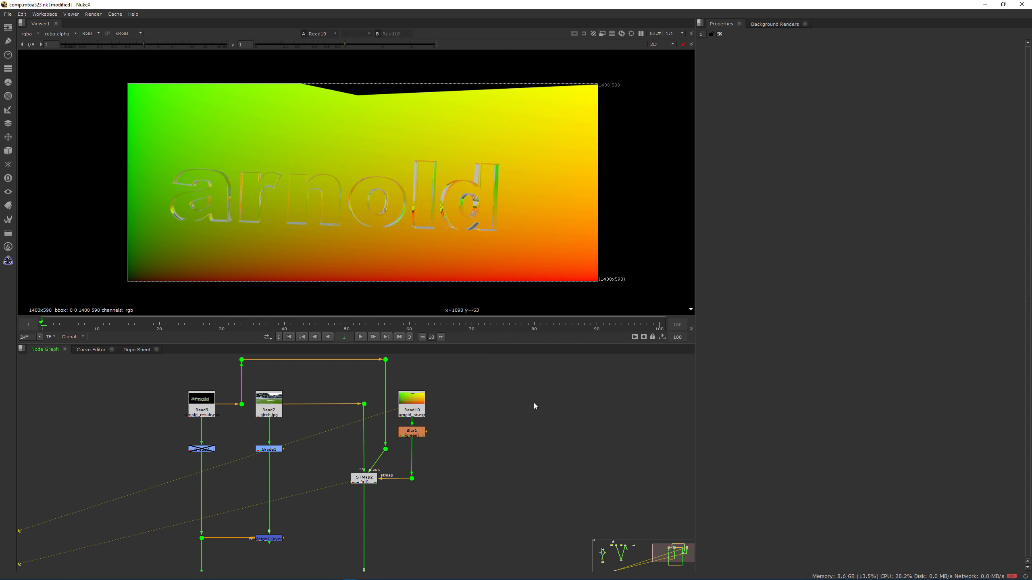
pyautogui.press('Tab')
pyautogui.write('ramp')
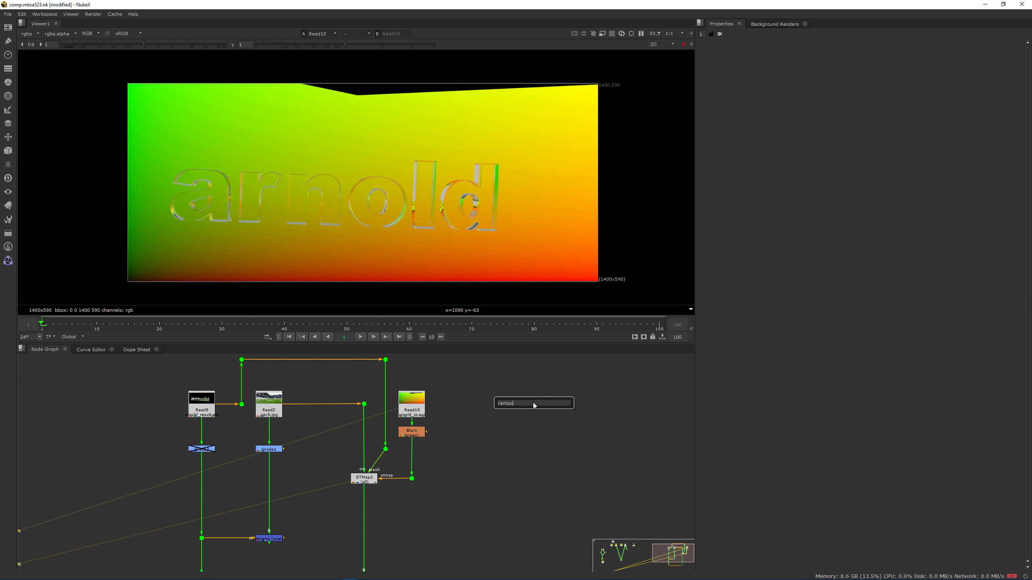
pyautogui.press('Return')
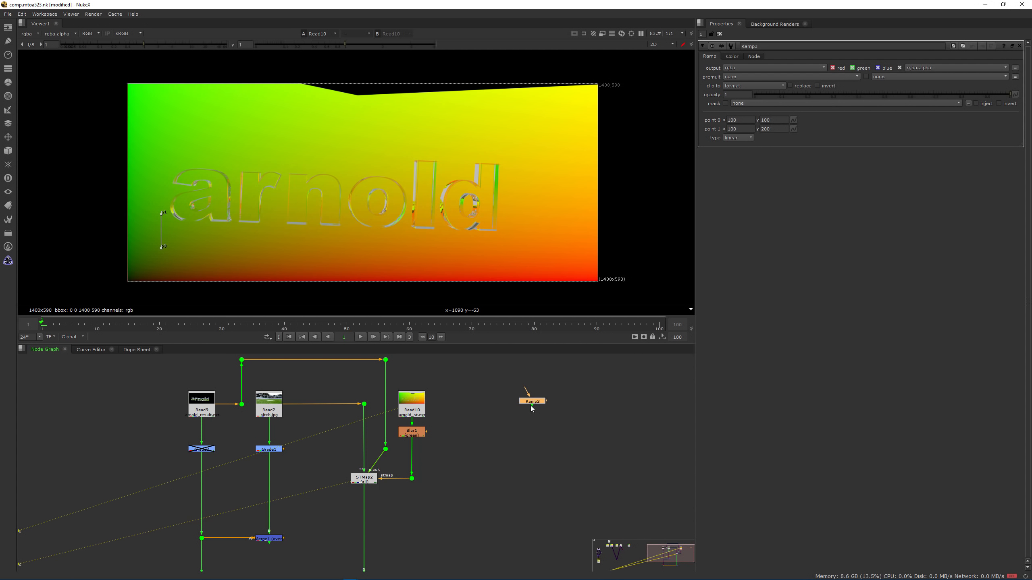
pyautogui.click(533, 402)
pyautogui.press('1')
pyautogui.press('f')
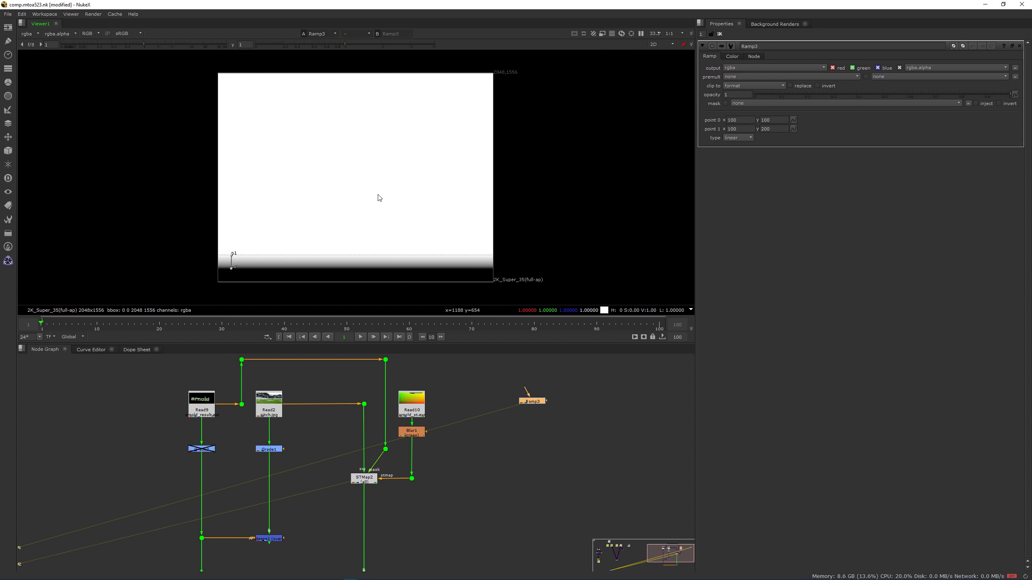
# Add a Constant with the square_2K 2048x2048 format above the ramp and feed it into the ramp's input
pyautogui.scroll(4, 564, 415)
pyautogui.press('Tab')
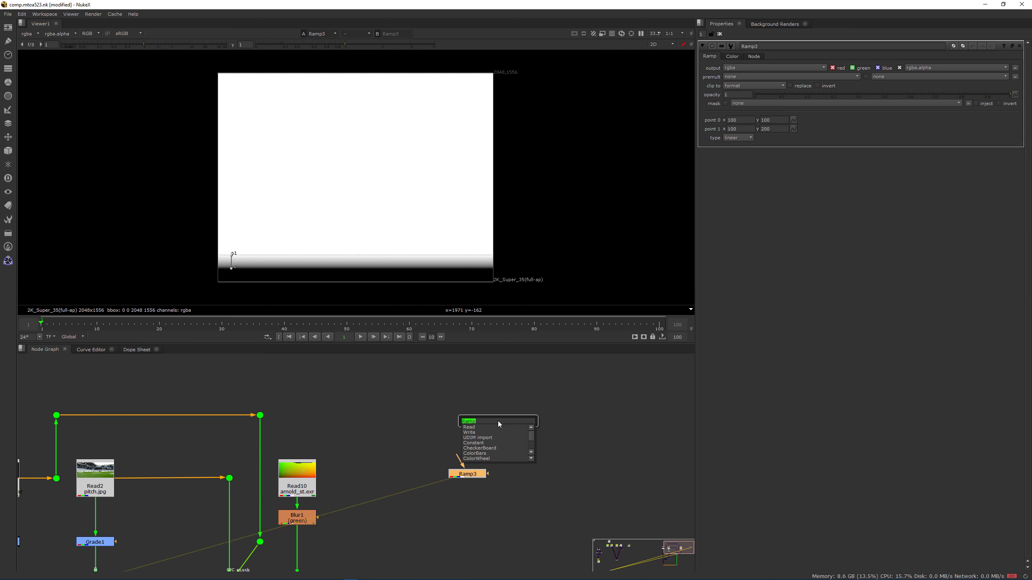
pyautogui.write('constant')
pyautogui.press('Return')
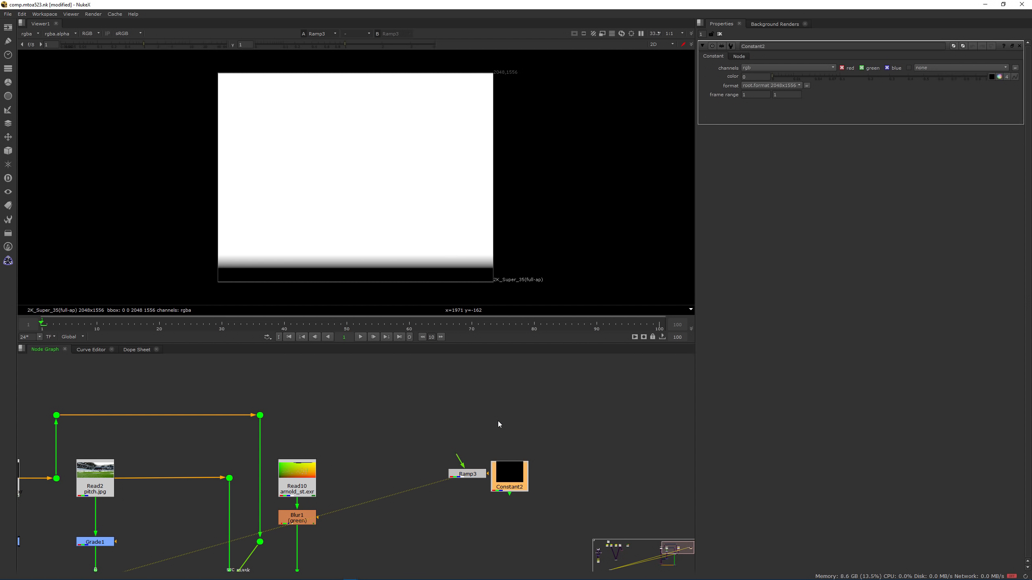
pyautogui.click(780, 85)
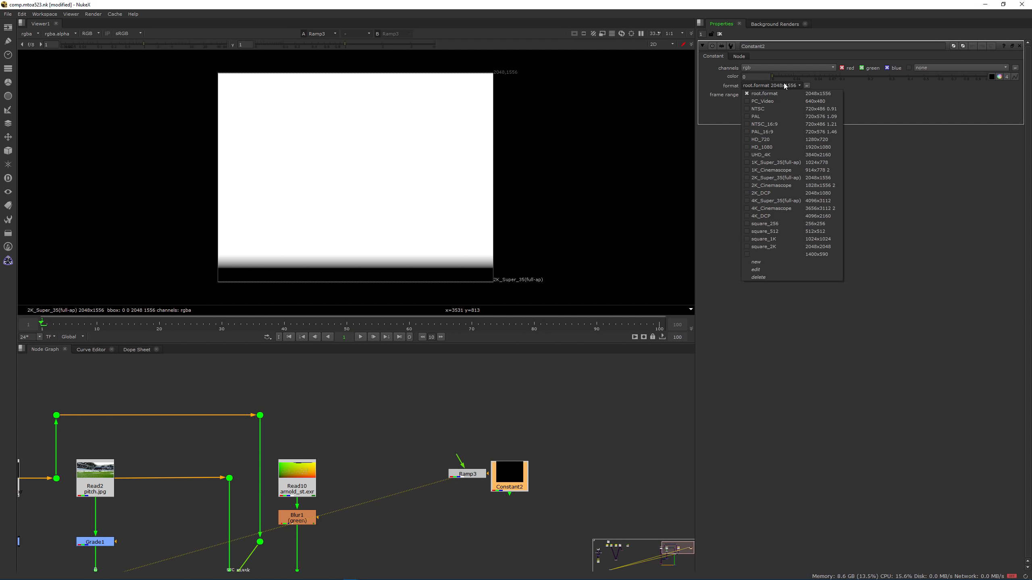
pyautogui.click(772, 246)
pyautogui.moveTo(492, 478); pyautogui.dragTo(483, 423)
pyautogui.moveTo(471, 472); pyautogui.dragTo(464, 478)
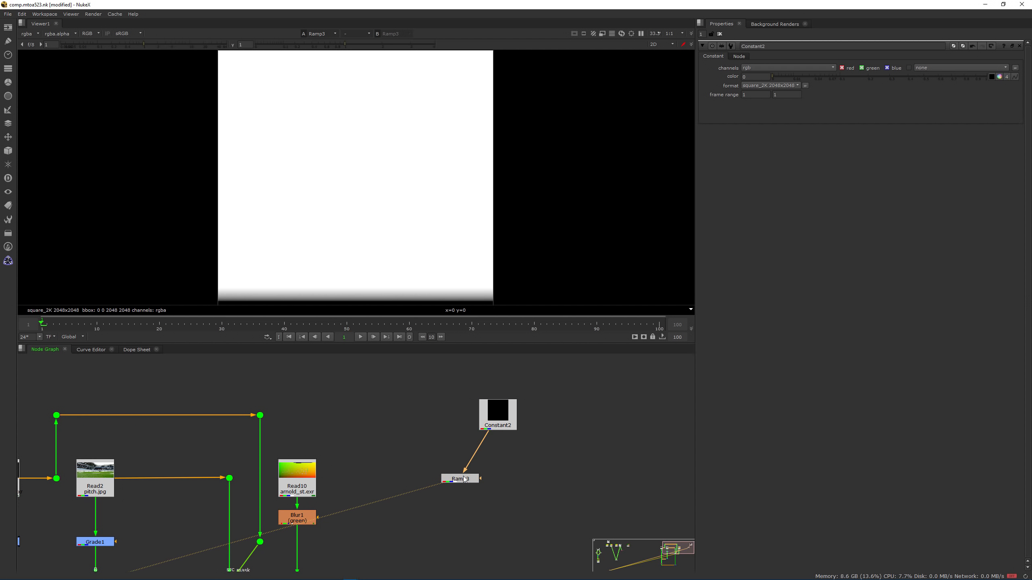
# Restrict Ramp3's output to the red channel by disabling green, blue and alpha
pyautogui.doubleClick(463, 477)
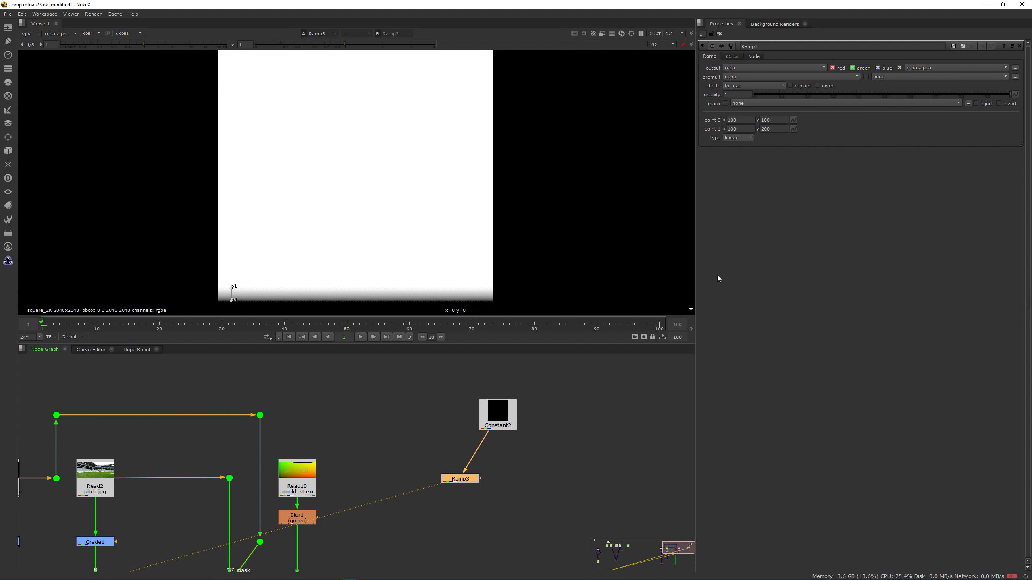
pyautogui.click(862, 68)
pyautogui.click(887, 68)
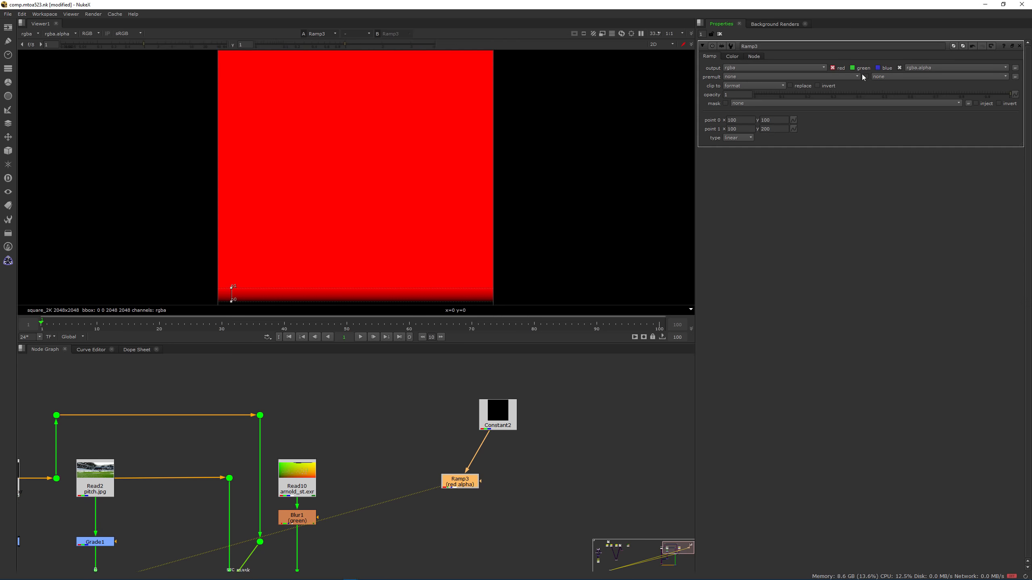
pyautogui.click(899, 68)
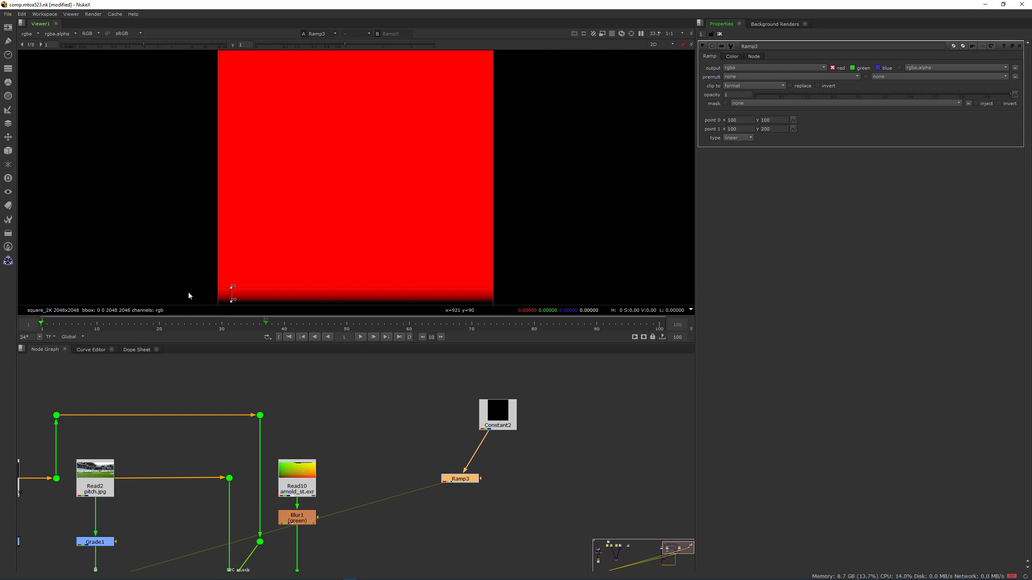
# Set both of Ramp3's points, point 0 and point 1, to x 0 and y 0
pyautogui.moveTo(520, 200); pyautogui.dragTo(527, 166, button='middle')
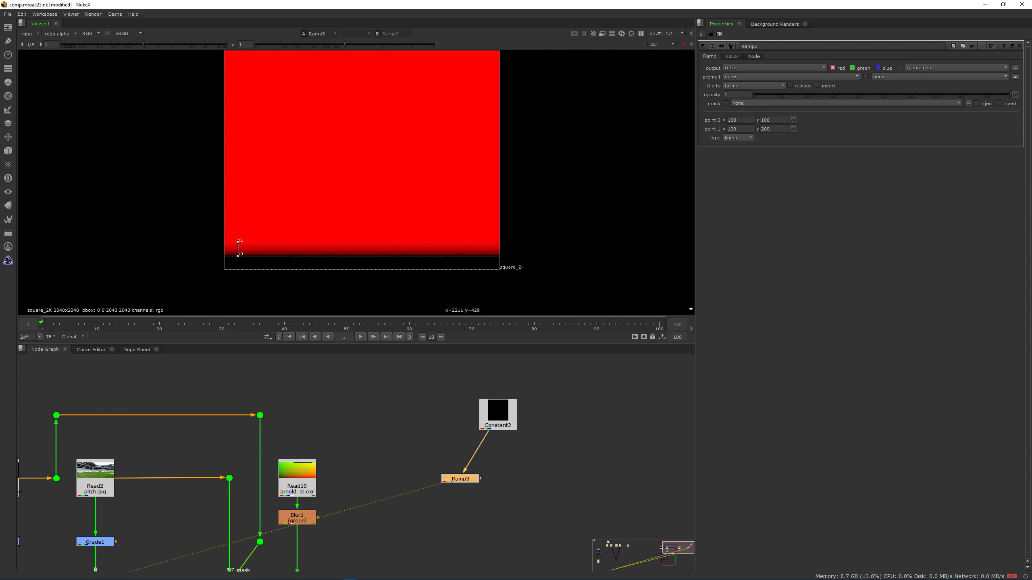
pyautogui.moveTo(744, 121); pyautogui.dragTo(676, 112)
pyautogui.write('0')
pyautogui.press('Tab')
pyautogui.write('0')
pyautogui.press('Tab')
pyautogui.write('0')
pyautogui.press('Tab')
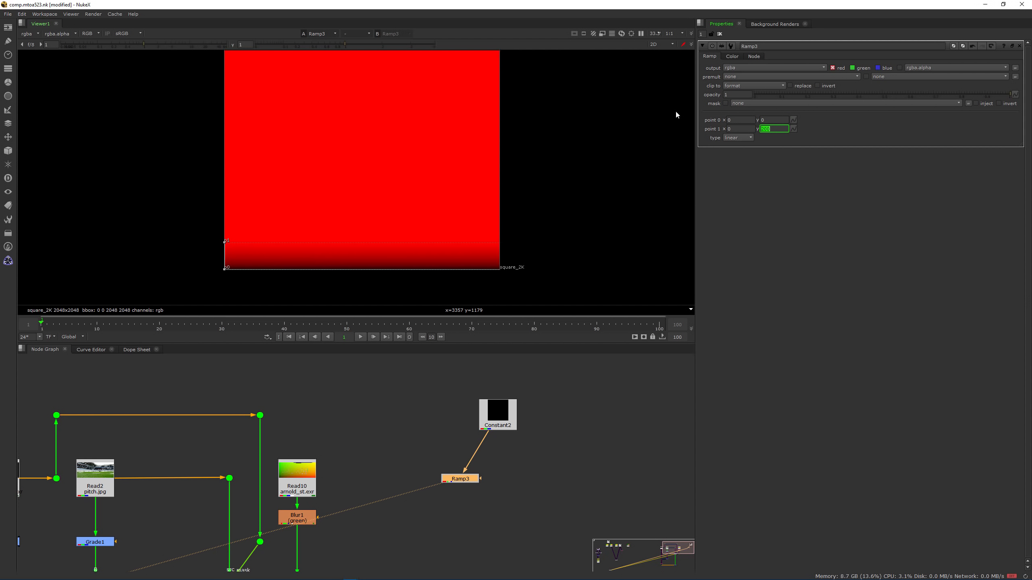
pyautogui.write('0')
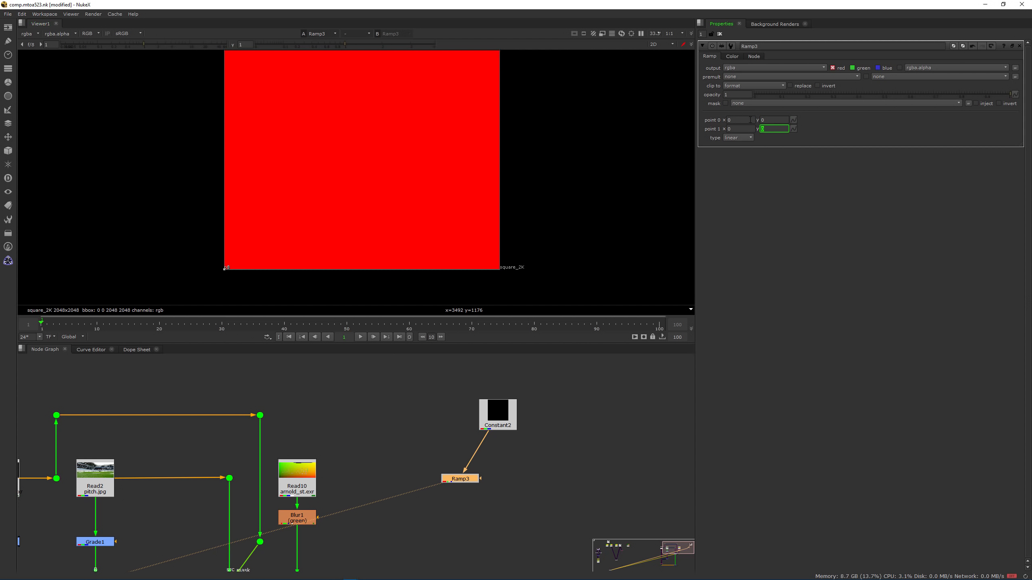
# Set the y value of Ramp3's point 1 to 2048 for a vertical red gradient
pyautogui.click(752, 120)
pyautogui.click(769, 130)
pyautogui.write('2048')
pyautogui.press('Return')
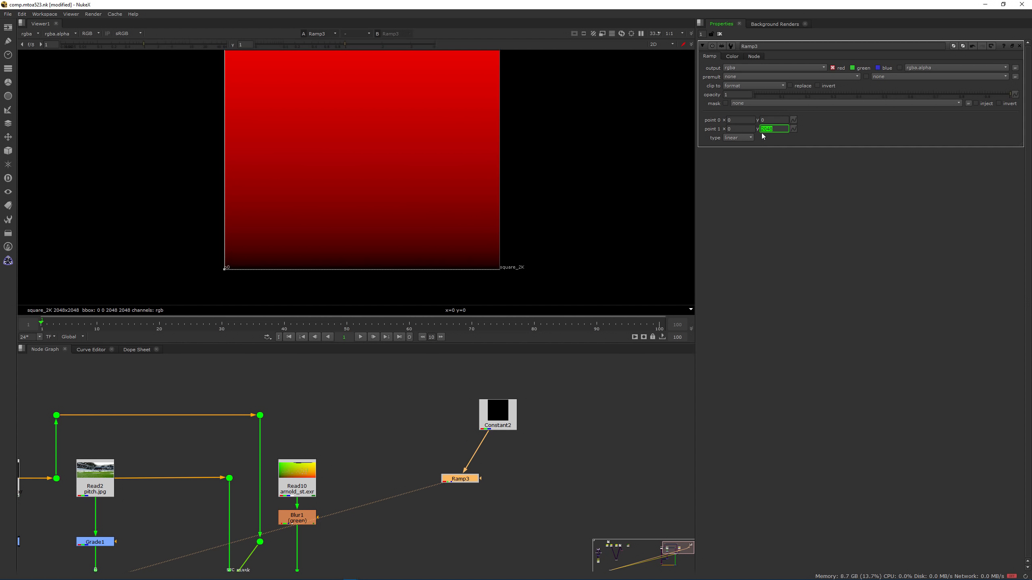
pyautogui.scroll(-3, 467, 135)
pyautogui.moveTo(466, 136); pyautogui.dragTo(472, 188, button='middle')
pyautogui.scroll(2, 472, 187)
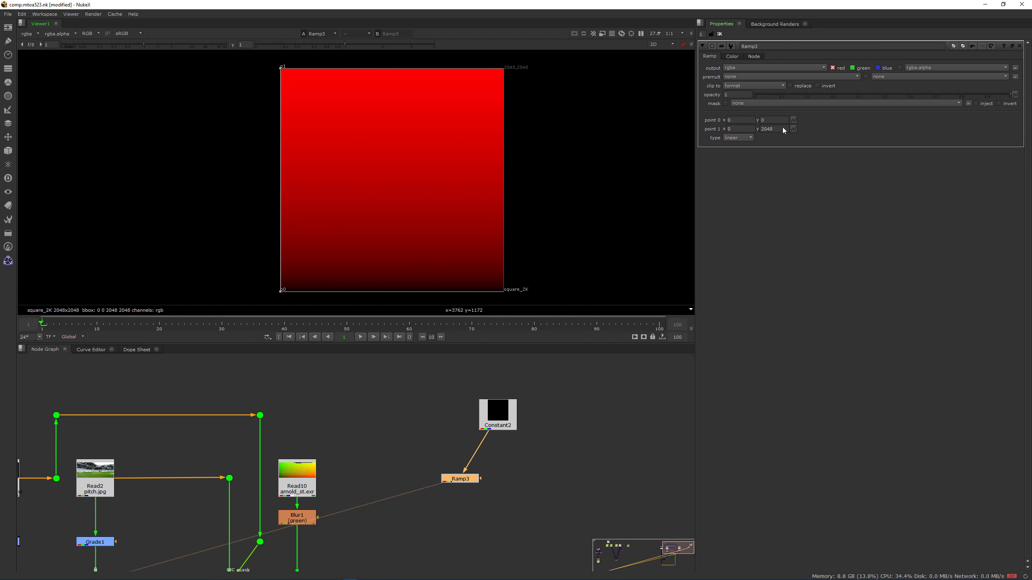
# Set Ramp3's point 1 to x 2048 and y 0 for a horizontal red gradient
pyautogui.write('0')
pyautogui.press('Return')
pyautogui.doubleClick(763, 120)
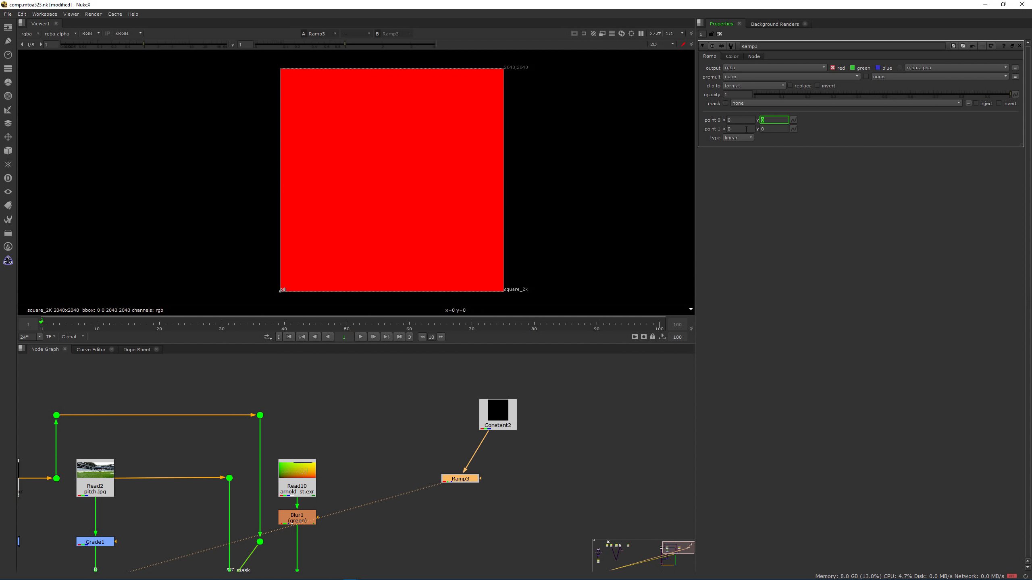
pyautogui.doubleClick(731, 128)
pyautogui.press('Return')
pyautogui.scroll(3, 280, 205)
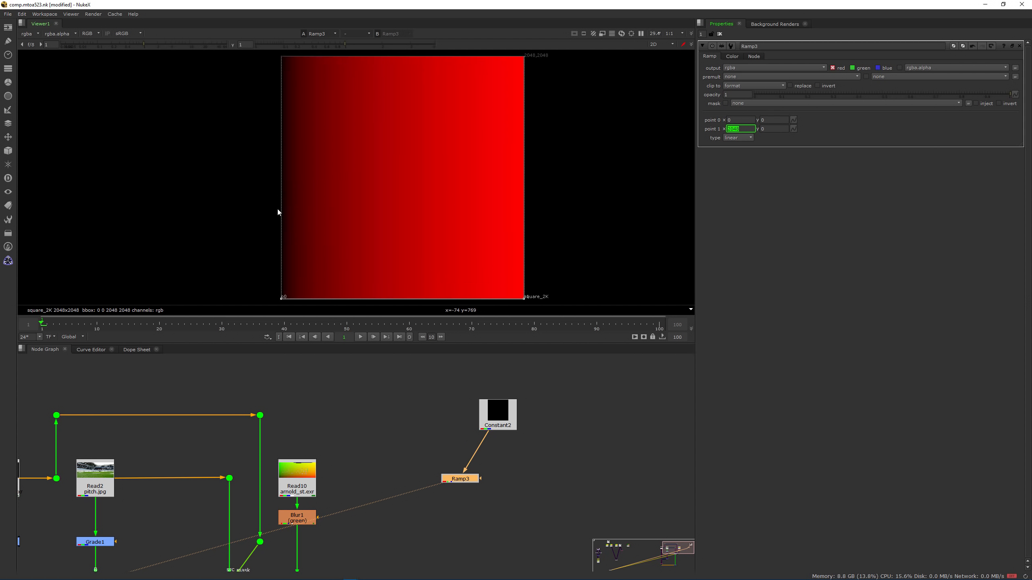
# Set the viewer's display transform to None and view only the red channel of Ramp3
pyautogui.click(131, 34)
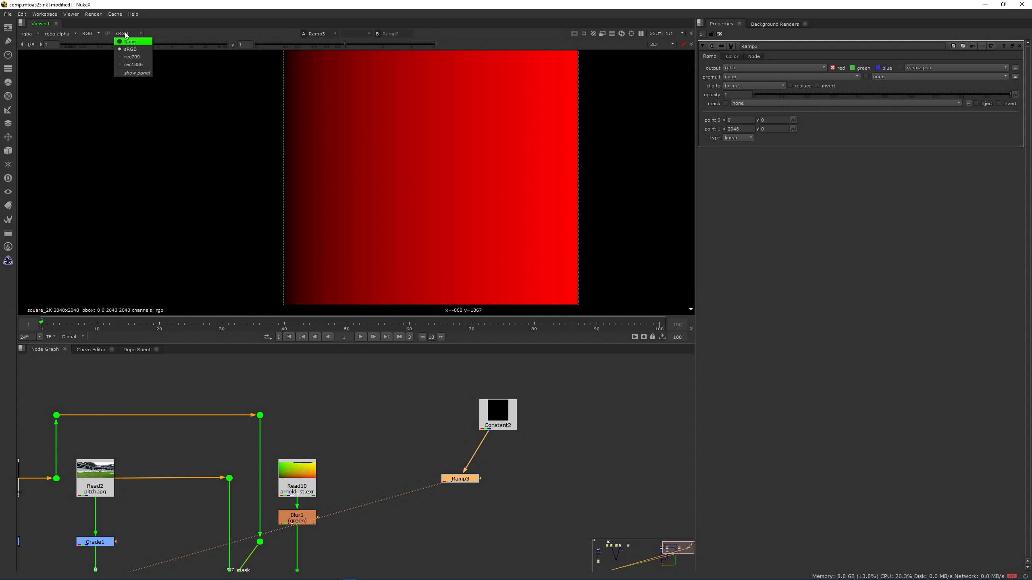
pyautogui.click(129, 42)
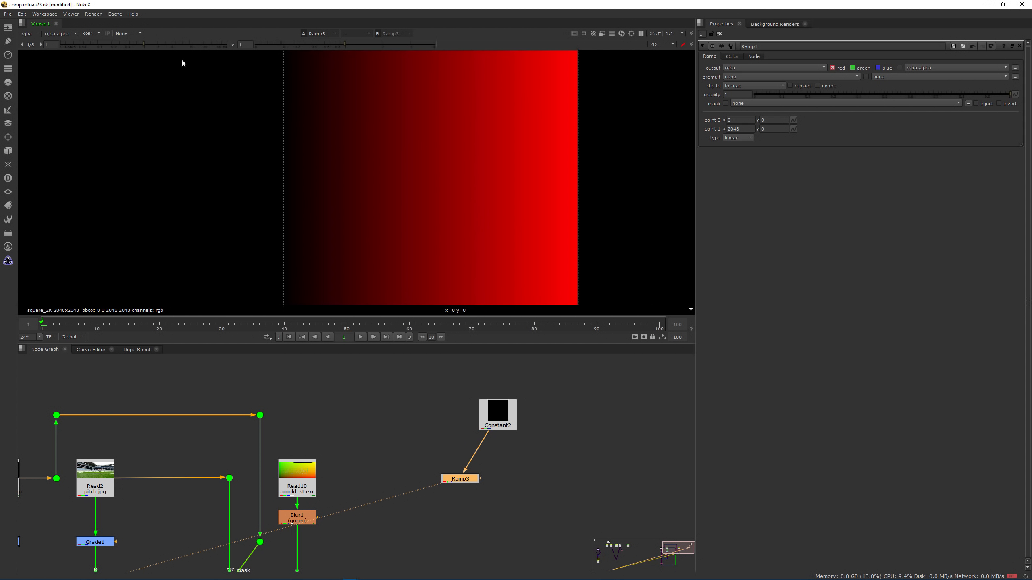
pyautogui.moveTo(449, 167); pyautogui.dragTo(317, 168, button='middle')
pyautogui.moveTo(251, 162); pyautogui.dragTo(316, 175, button='middle')
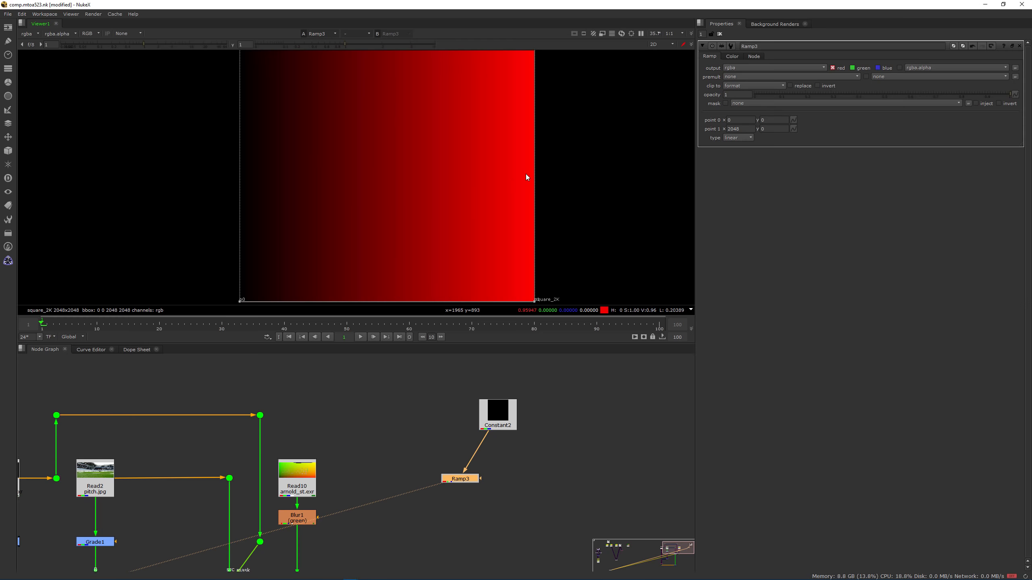
pyautogui.press('r')
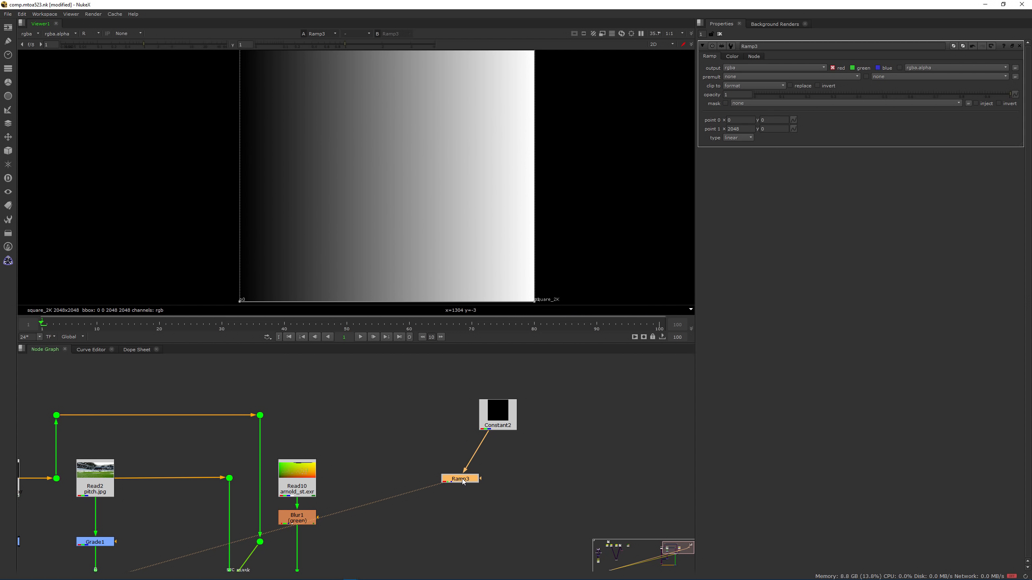
# Duplicate Ramp3 and connect the copy beside it to the same Constant node
pyautogui.hotkey('ctrl', 'c')
pyautogui.click(530, 484)
pyautogui.hotkey('ctrl', 'v')
pyautogui.moveTo(522, 466); pyautogui.dragTo(504, 420)
pyautogui.moveTo(530, 484); pyautogui.dragTo(533, 479)
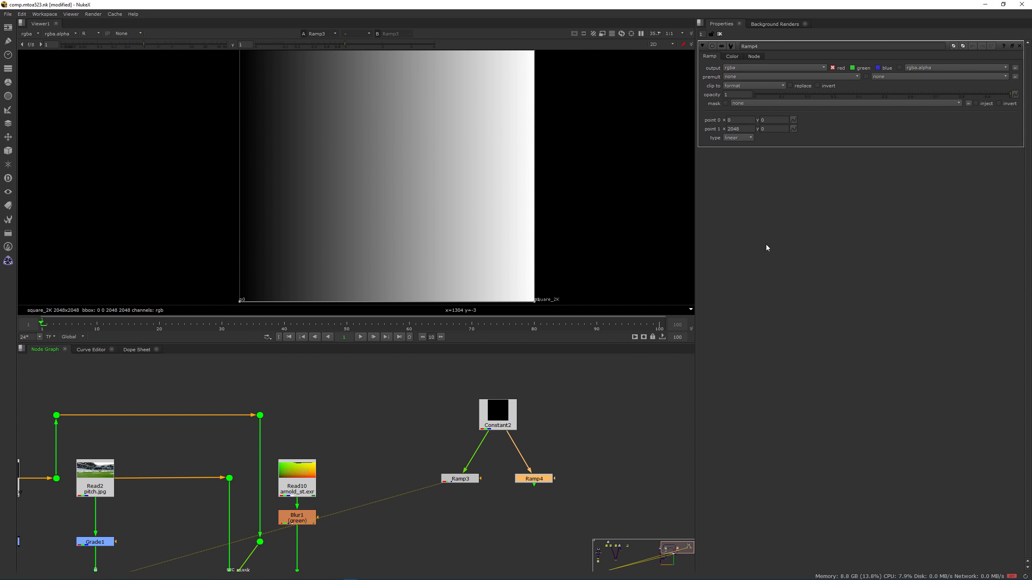
# Set Ramp4's point 1 to x 0 and y 2048 and output it to the green channel instead of red
pyautogui.doubleClick(735, 129)
pyautogui.write('0')
pyautogui.press('Tab')
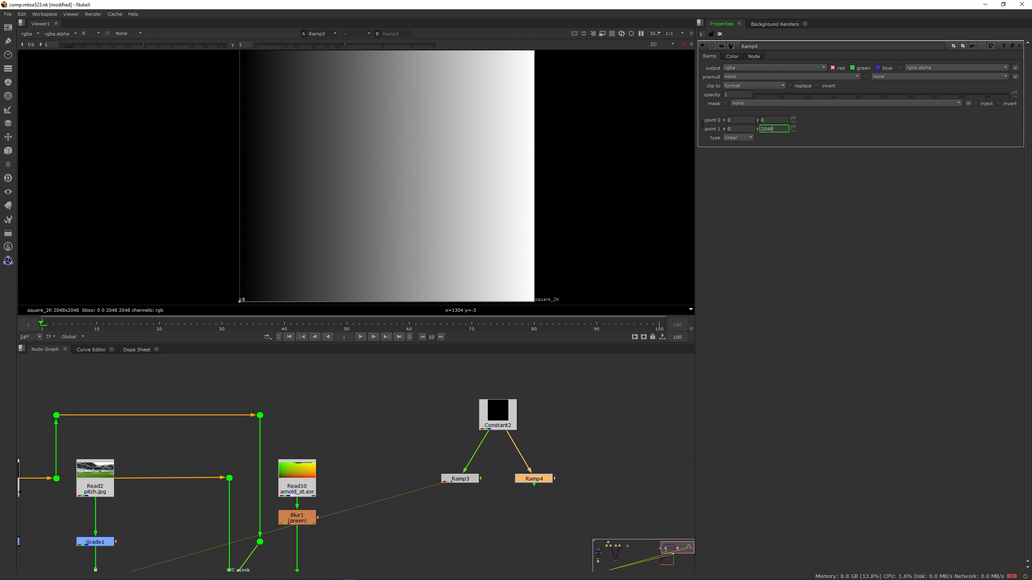
pyautogui.press('Return')
pyautogui.click(833, 68)
pyautogui.click(861, 68)
# View the green channel of Ramp4's vertical gradient in the viewer
pyautogui.press('g')
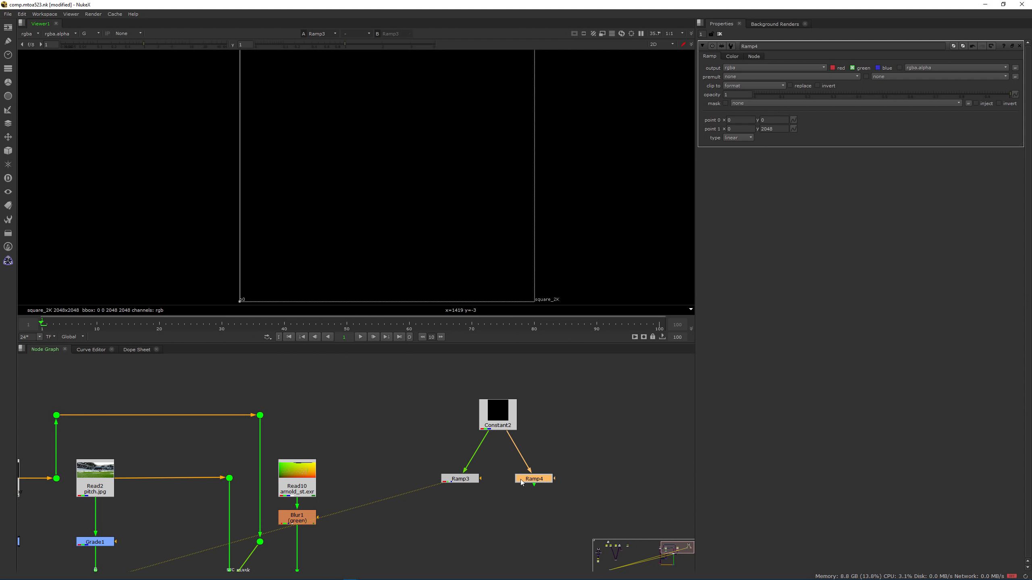
pyautogui.press('1')
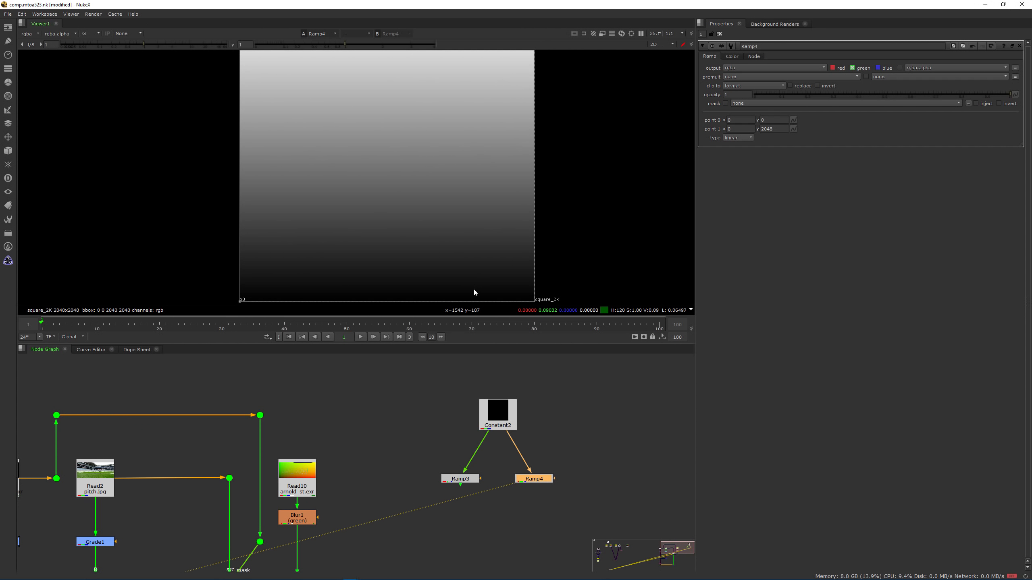
pyautogui.moveTo(390, 164); pyautogui.dragTo(367, 125, button='middle')
pyautogui.scroll(-1, 367, 128)
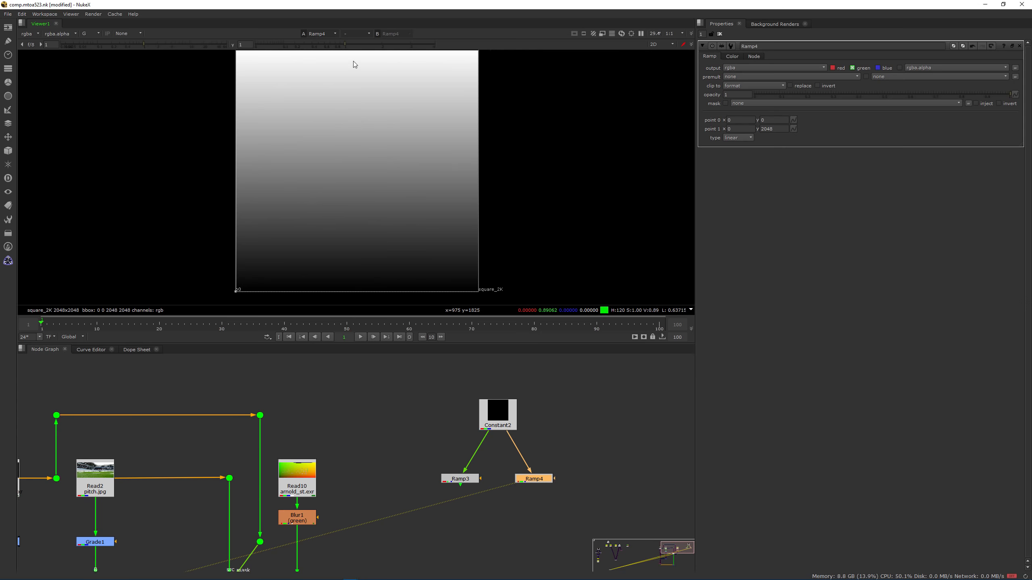
# Add a Plus merge node below the two ramps and connect its inputs to Ramp3 and Ramp4
pyautogui.moveTo(498, 487); pyautogui.dragTo(493, 443, button='middle')
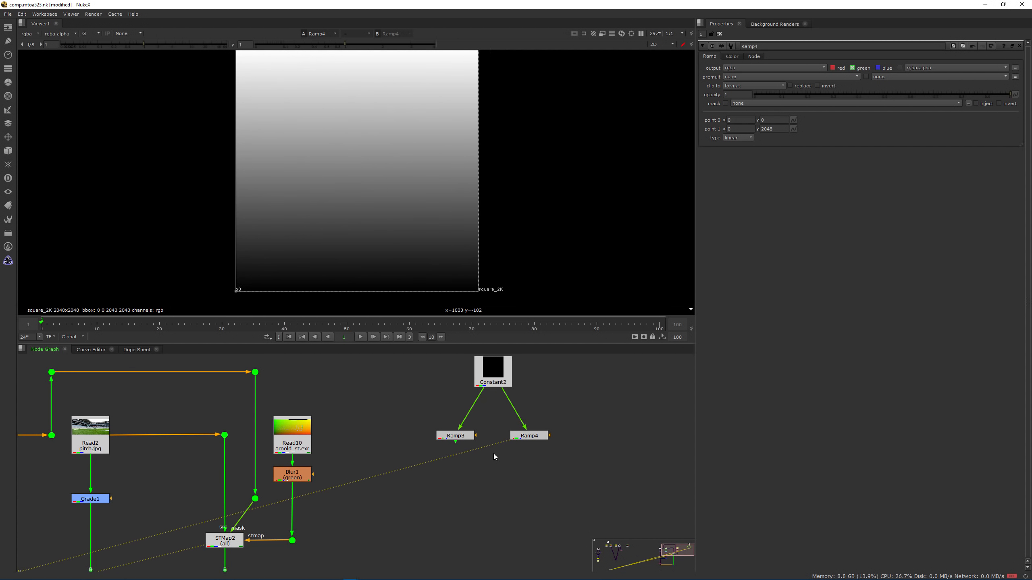
pyautogui.press('Tab')
pyautogui.write('plus')
pyautogui.press('Return')
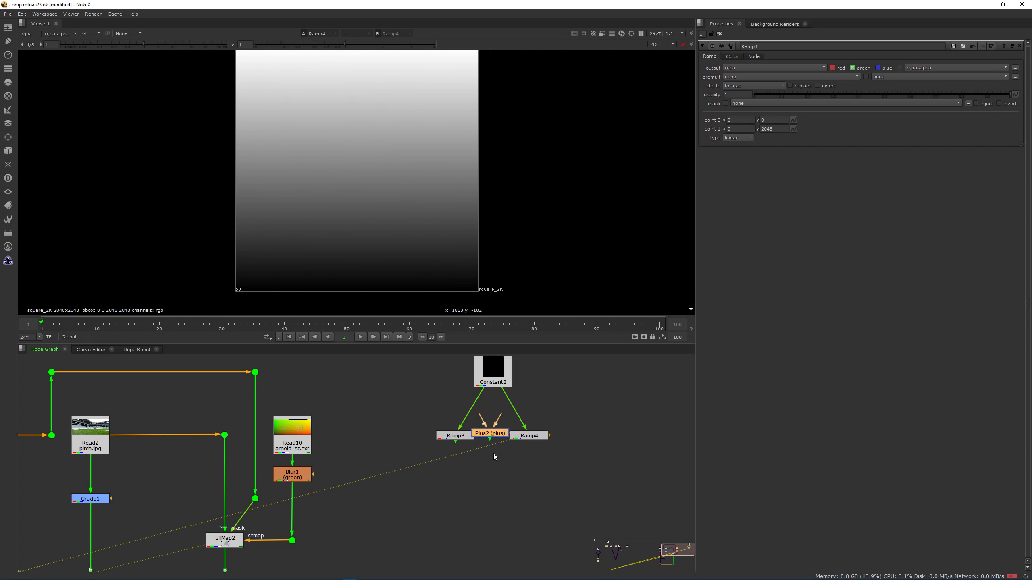
pyautogui.moveTo(492, 436); pyautogui.dragTo(455, 436)
pyautogui.moveTo(505, 460); pyautogui.dragTo(529, 436)
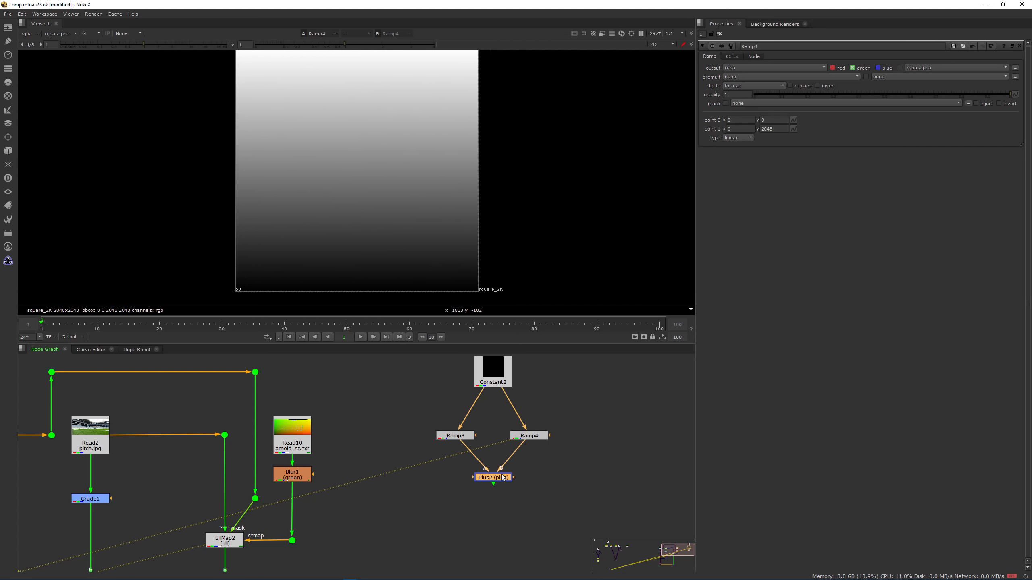
# View the combined ramps from the Plus merge in full RGB and examine the resulting ST map
pyautogui.doubleClick(503, 478)
pyautogui.press('1')
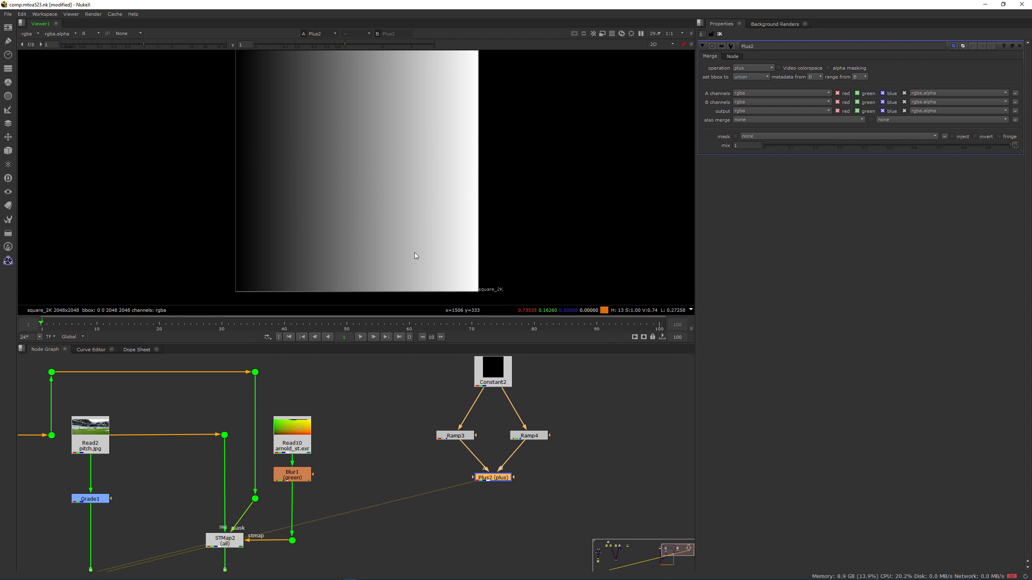
pyautogui.press('r')
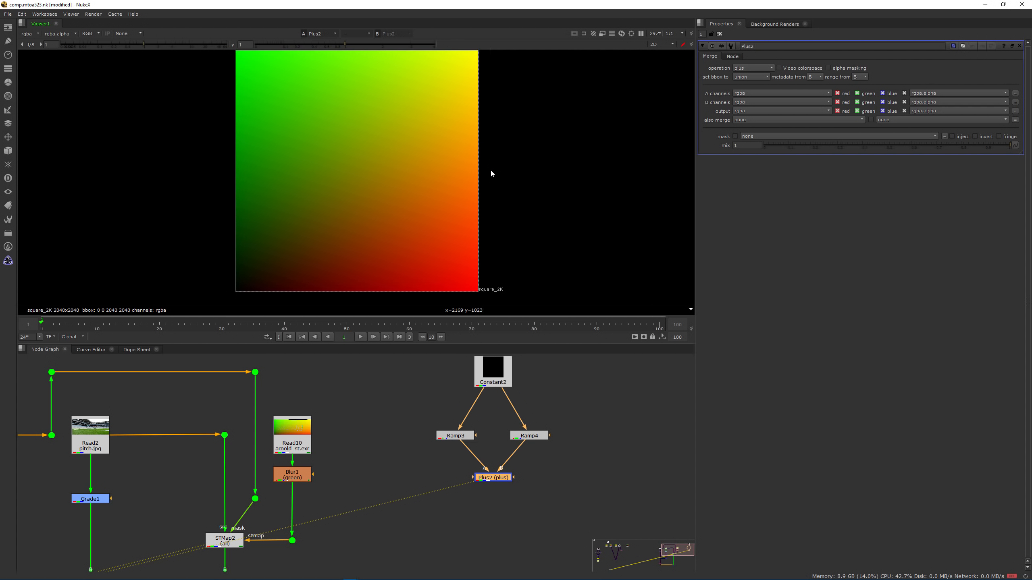
pyautogui.scroll(-1, 491, 171)
pyautogui.moveTo(489, 169); pyautogui.dragTo(469, 191, button='middle')
pyautogui.moveTo(288, 251); pyautogui.dragTo(299, 213, button='middle')
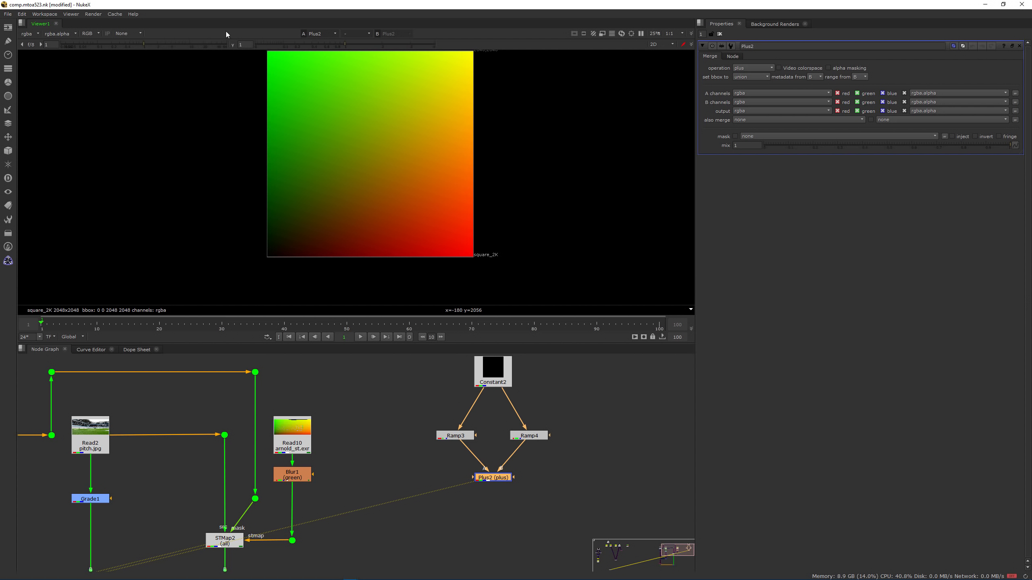
# Adjust the viewer's gain and gamma to inspect the ST map's gradients, and reset both to their defaults
pyautogui.moveTo(264, 44)
pyautogui.mouseDown()
pyautogui.moveTo(375, 54)
pyautogui.moveTo(276, 61)
pyautogui.moveTo(264, 44)
pyautogui.mouseUp()
pyautogui.moveTo(99, 42); pyautogui.dragTo(184, 67)
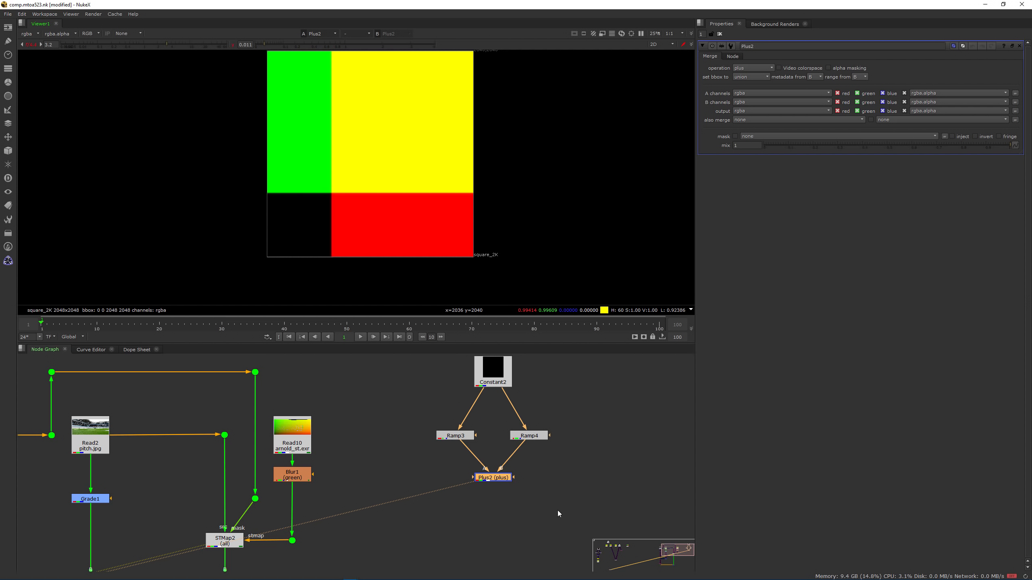
pyautogui.click(233, 46)
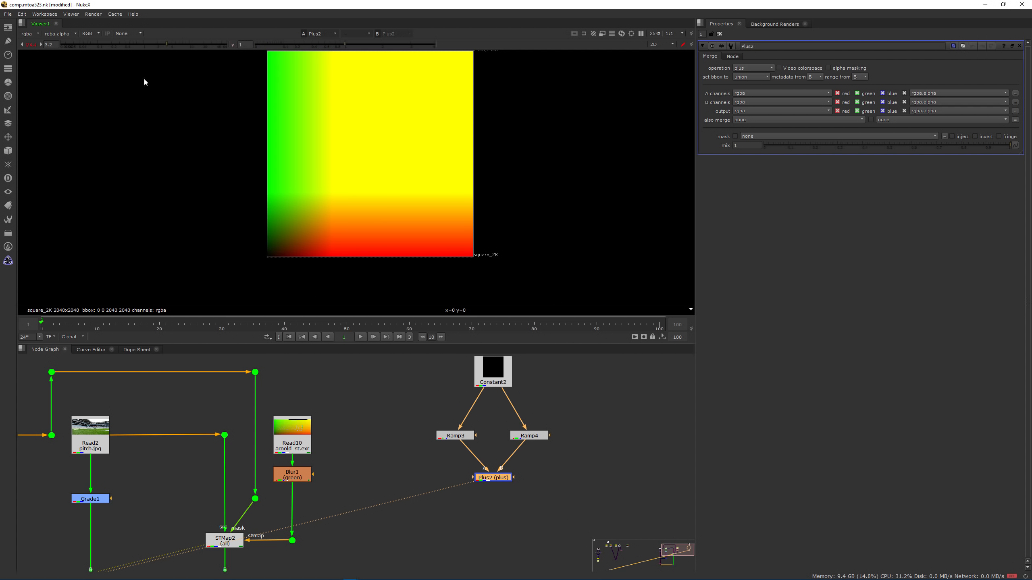
pyautogui.click(30, 45)
# Add a Write node below the Plus2 merge
pyautogui.click(500, 478)
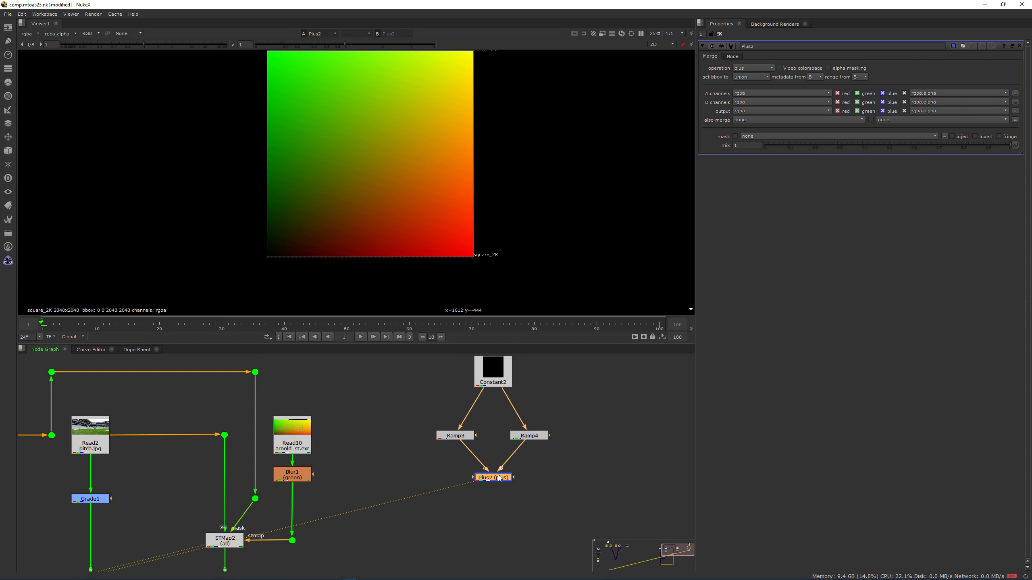
pyautogui.press('Tab')
pyautogui.write('write')
pyautogui.press('Return')
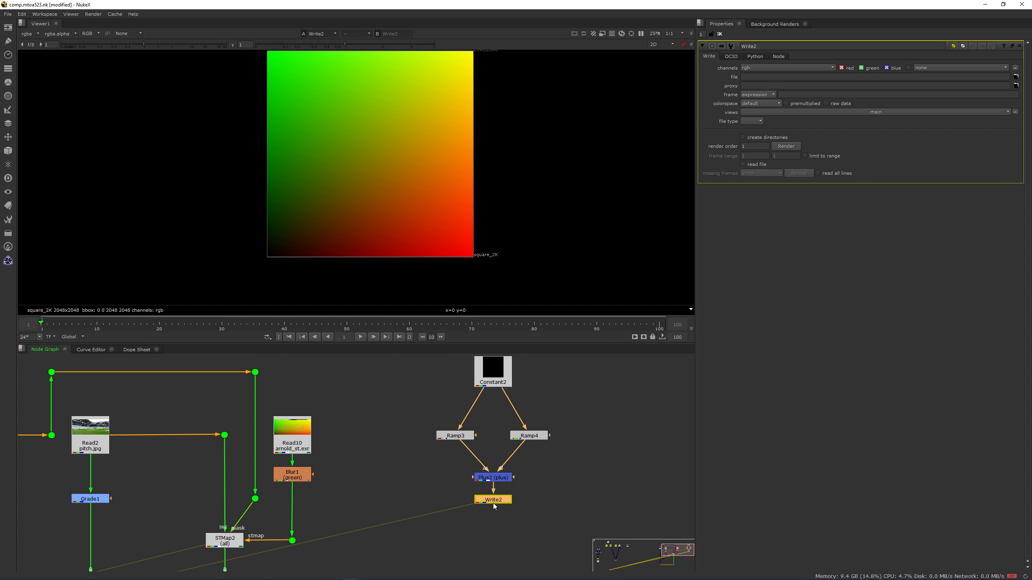
# Set the Write node's output file to projectionST.exr in the project's material folder and render frame range 1-1
pyautogui.click(497, 500)
pyautogui.click(1016, 76)
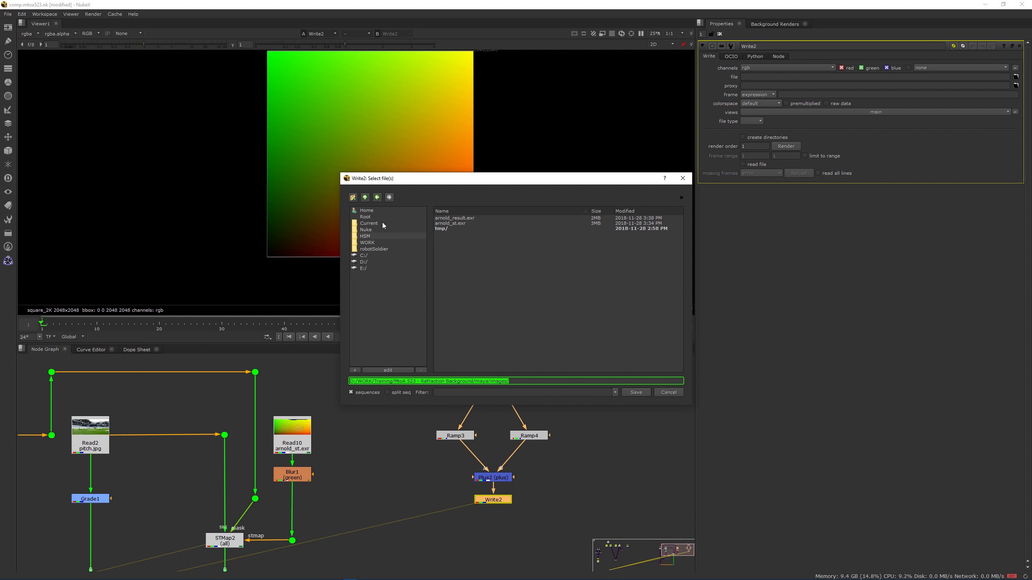
pyautogui.click(365, 198)
pyautogui.click(365, 199)
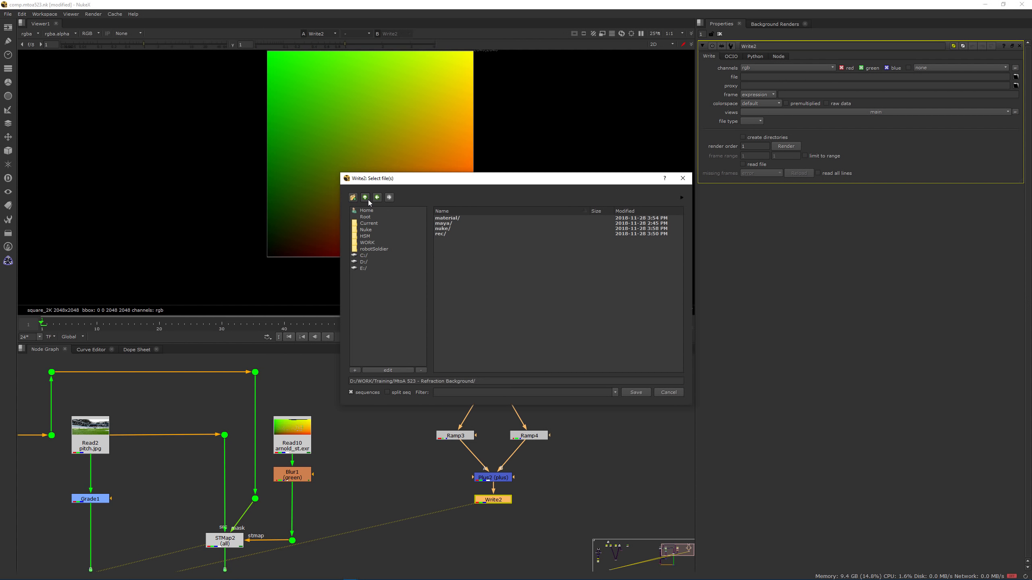
pyautogui.doubleClick(450, 219)
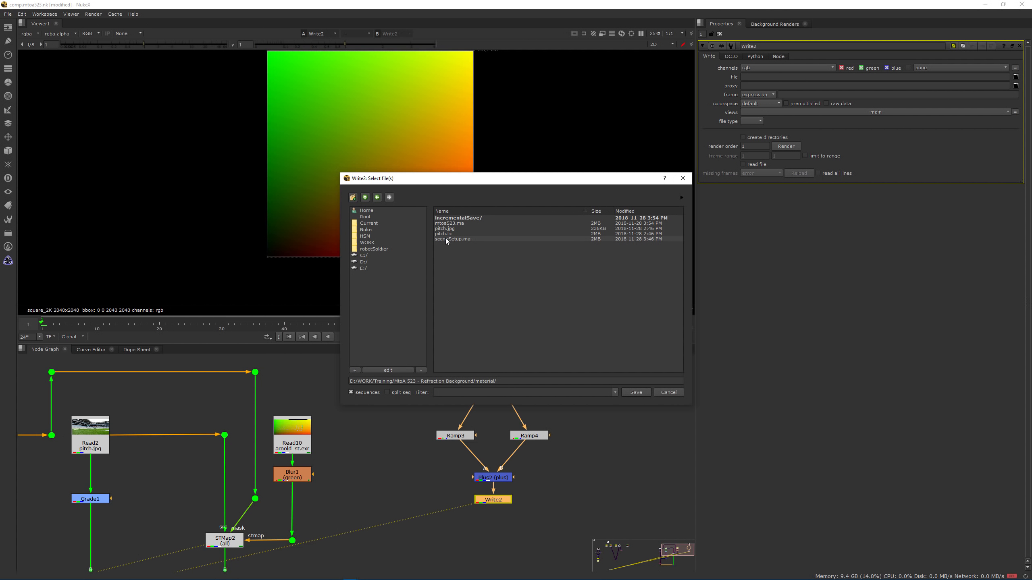
pyautogui.click(521, 382)
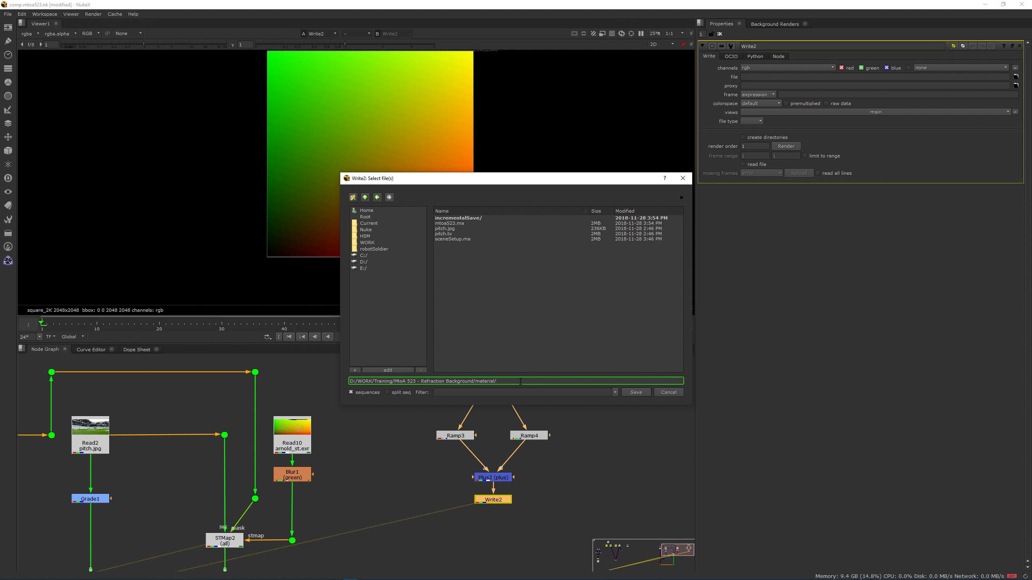
pyautogui.write('projectionST.')
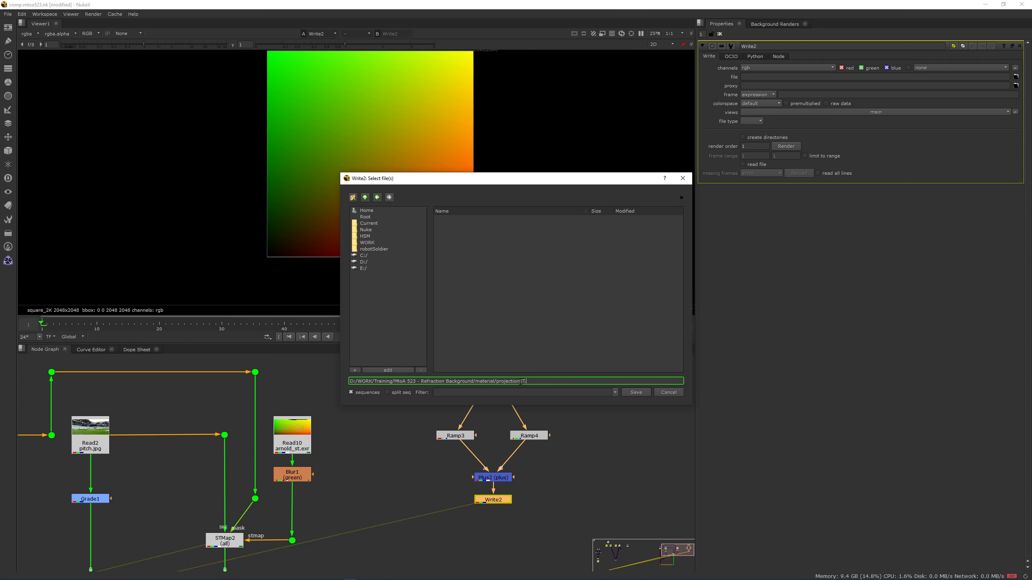
pyautogui.write('exr')
pyautogui.press('Return')
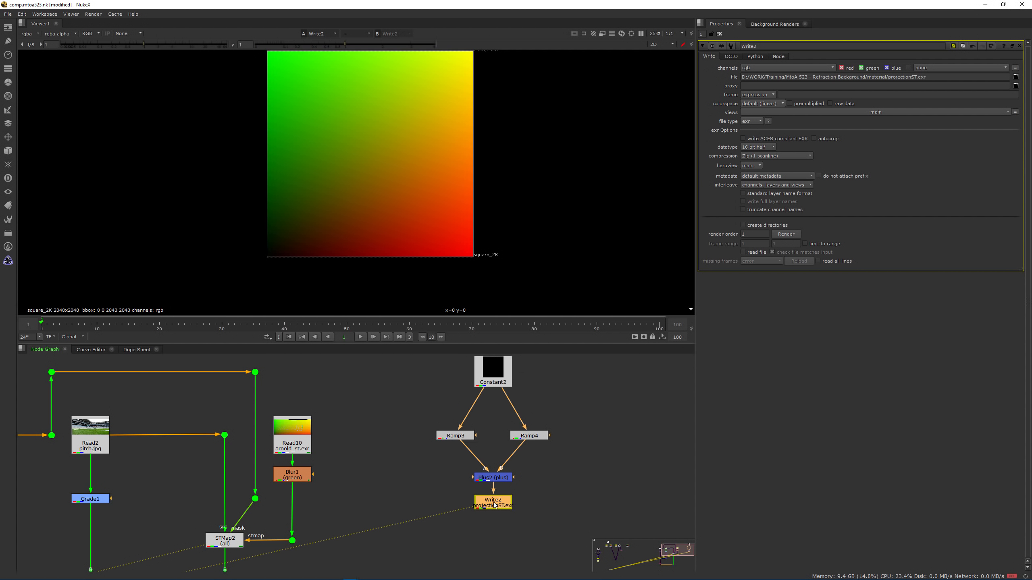
pyautogui.press('F7')
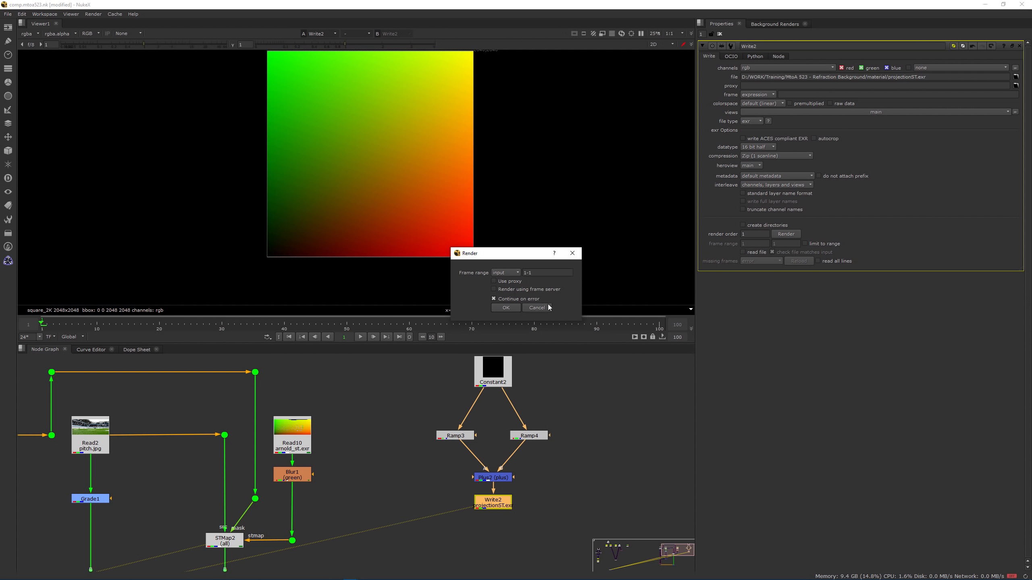
pyautogui.click(507, 306)
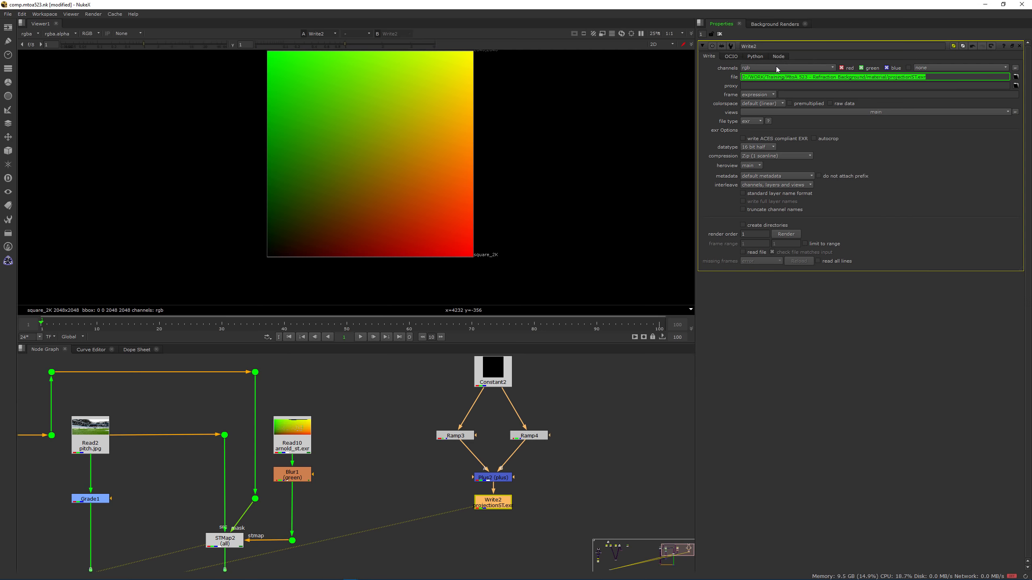
# Switch to Maya, create a file texture with projection in the Hypershade, and place its 2D placement node before the file node
pyautogui.hotkey('alt', 'Tab')
pyautogui.click(431, 378)
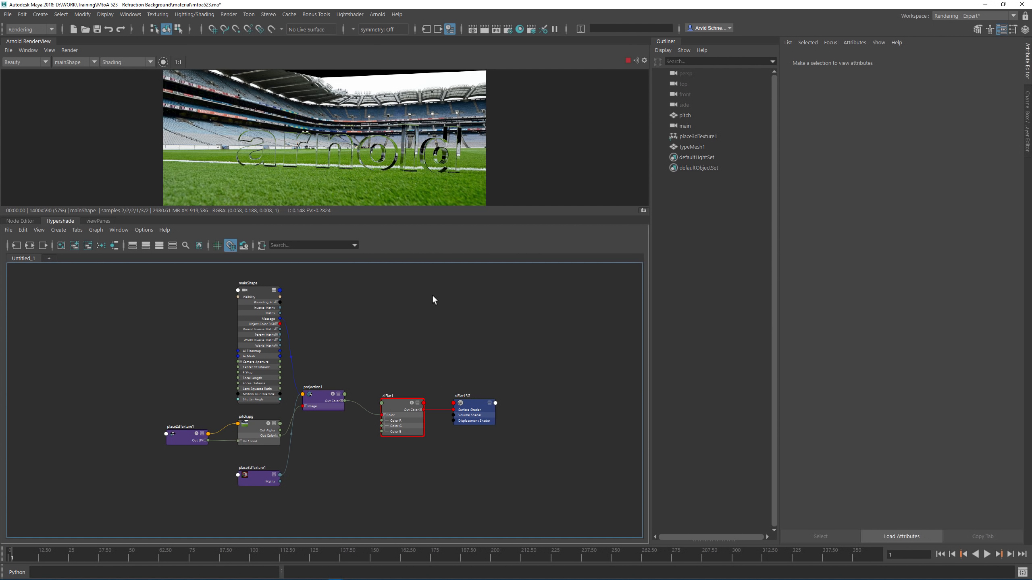
pyautogui.keyDown('alt'); pyautogui.moveTo(433, 300); pyautogui.dragTo(410, 352, button='middle'); pyautogui.keyUp('alt')
pyautogui.press('Tab')
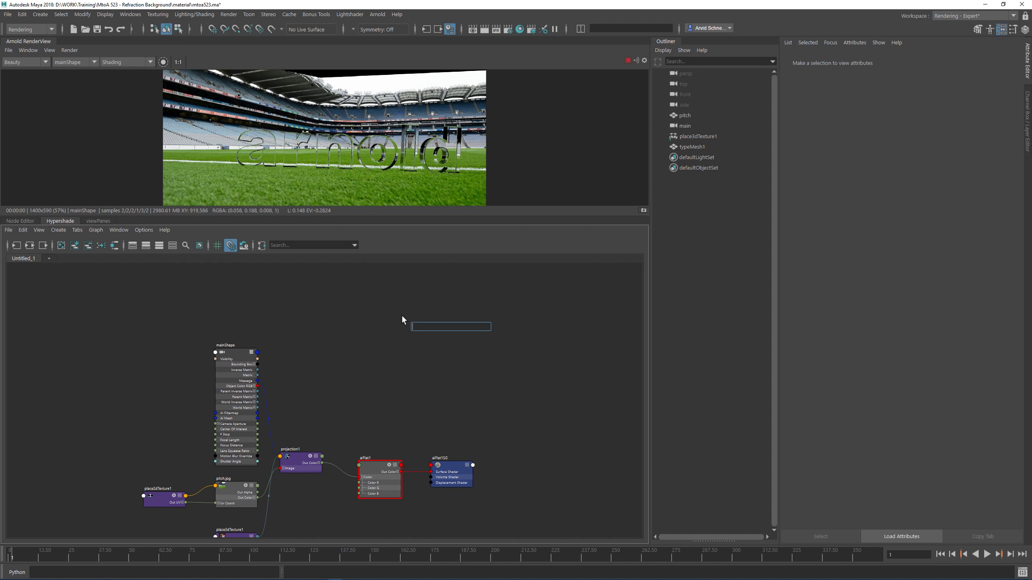
pyautogui.write('file')
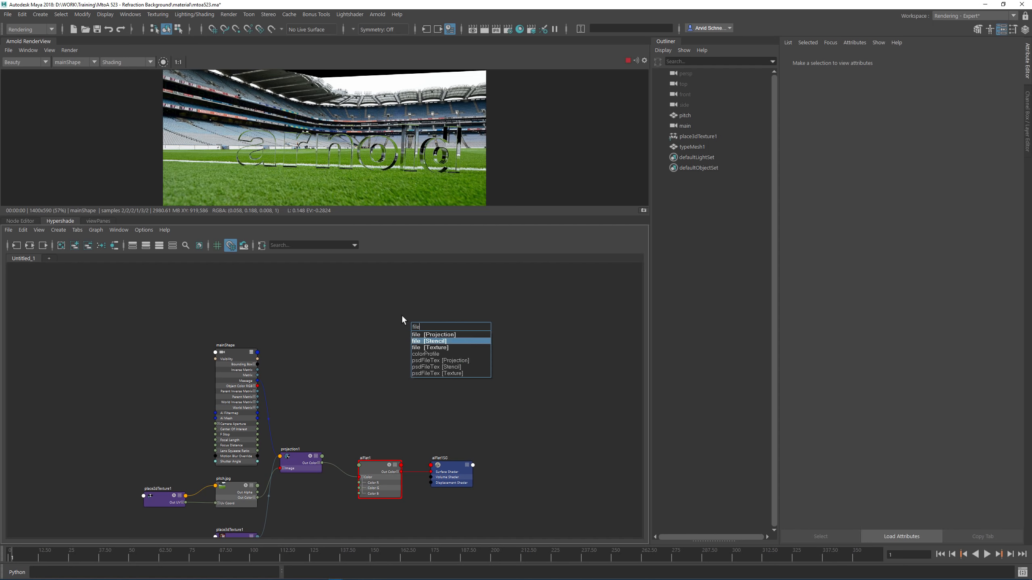
pyautogui.press('Return')
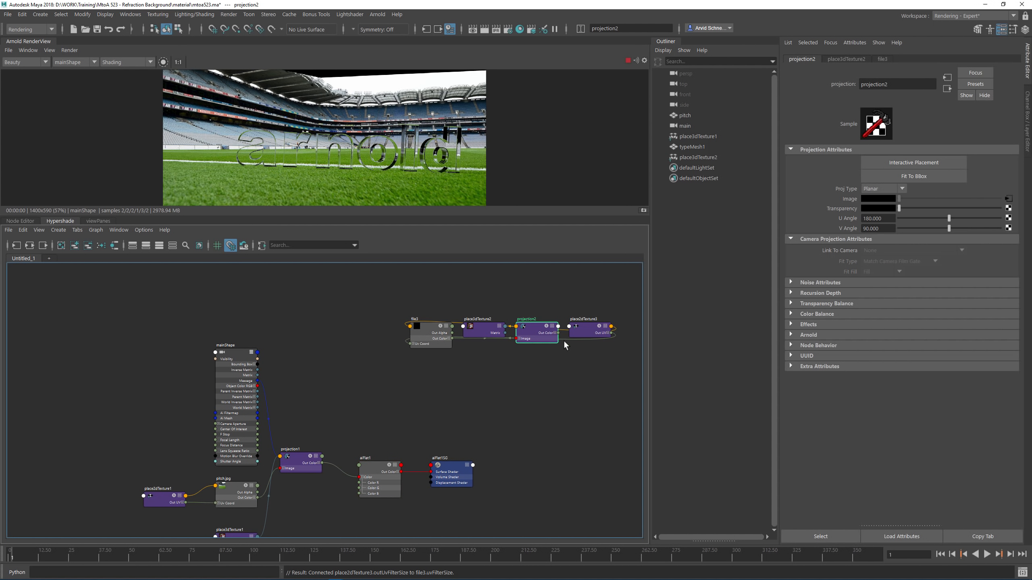
pyautogui.moveTo(587, 329); pyautogui.dragTo(359, 316)
# Load D:/WORK/Training/MtoA 523 - Refraction Background/material/projectionST.exr as the new file node's image
pyautogui.click(431, 330)
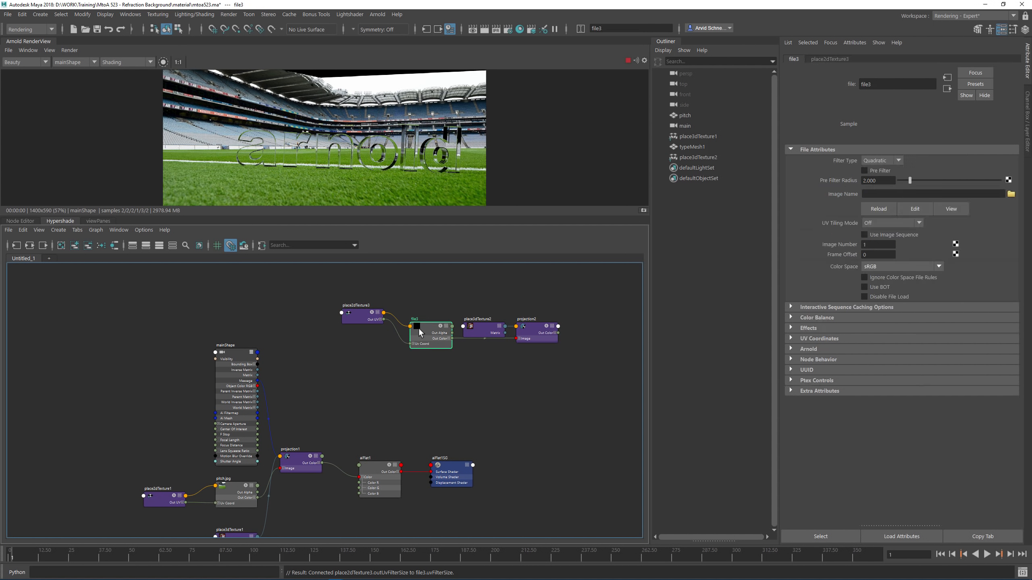
pyautogui.click(898, 194)
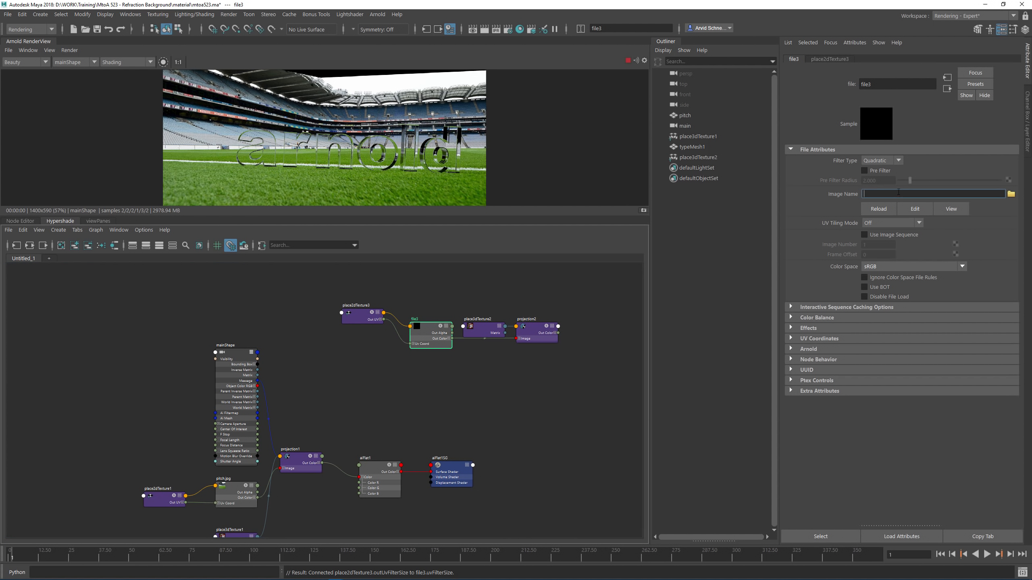
pyautogui.write('D:/WORK/Training/MtoA 523 - Refraction Background/material/projectionST.exr')
pyautogui.moveTo(907, 193); pyautogui.dragTo(1005, 194)
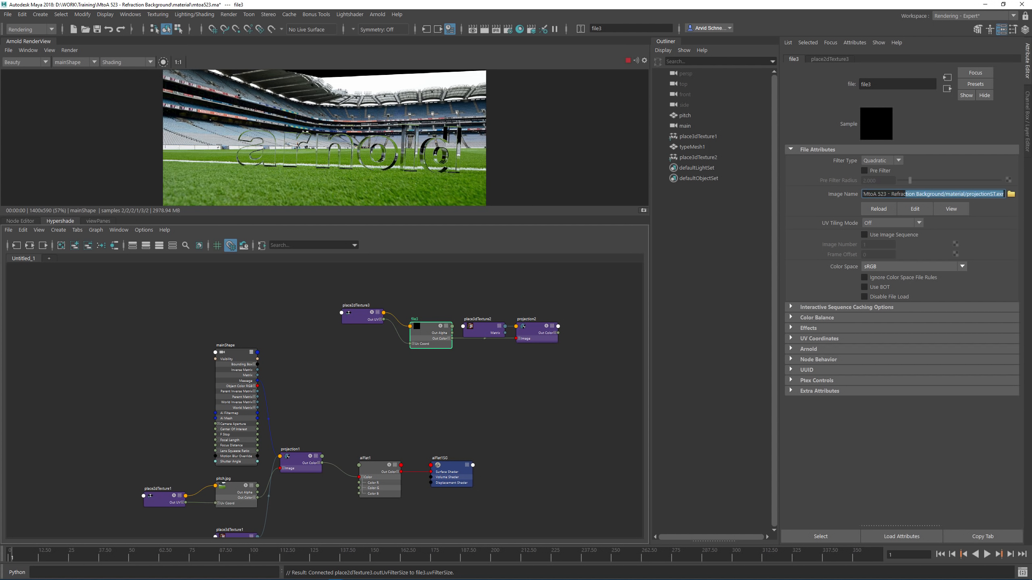
pyautogui.click(969, 195)
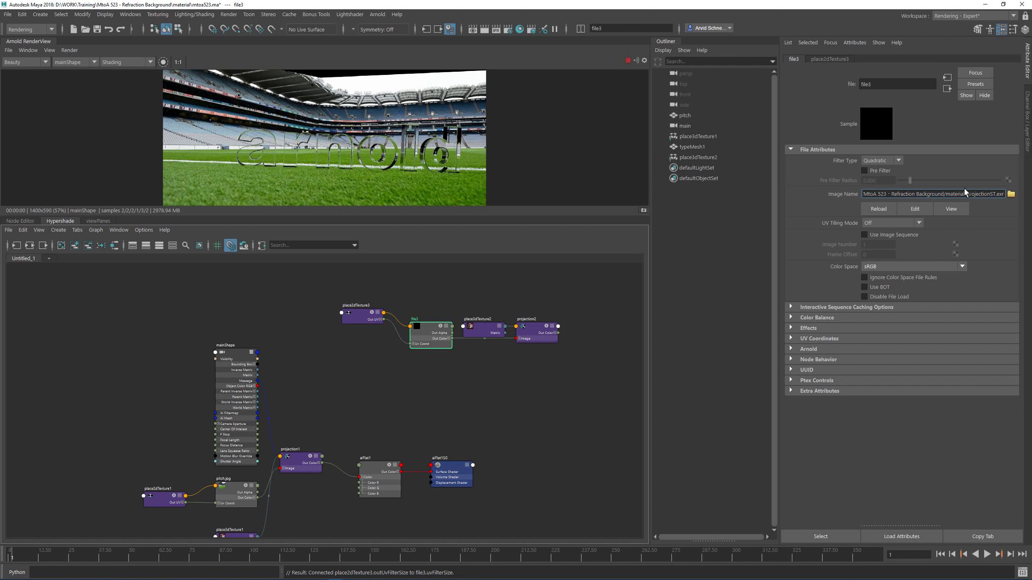
pyautogui.press('Return')
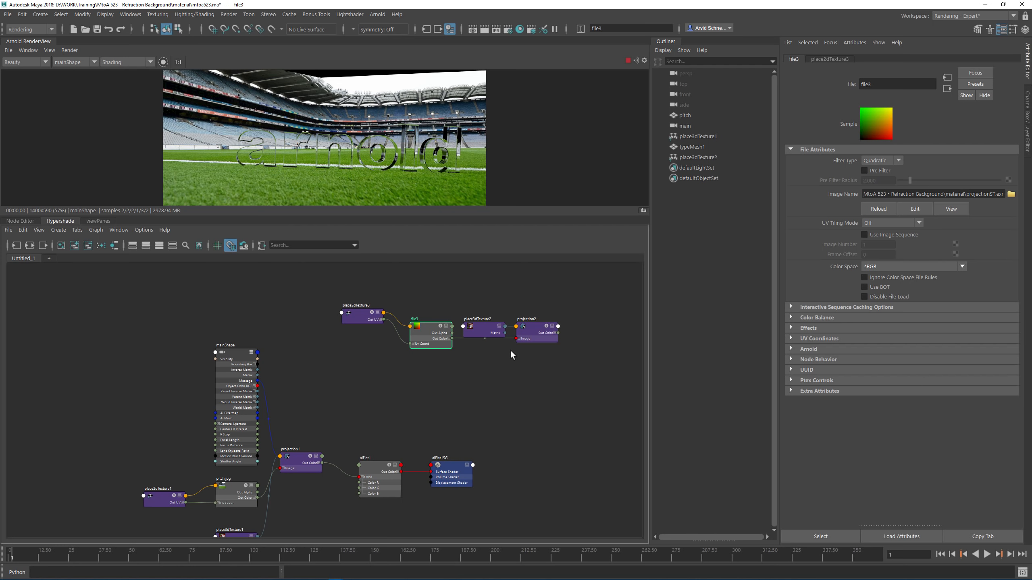
# Set the projection2 node's projection type to Perspective and link it to the mainShape camera
pyautogui.moveTo(532, 333); pyautogui.dragTo(532, 360)
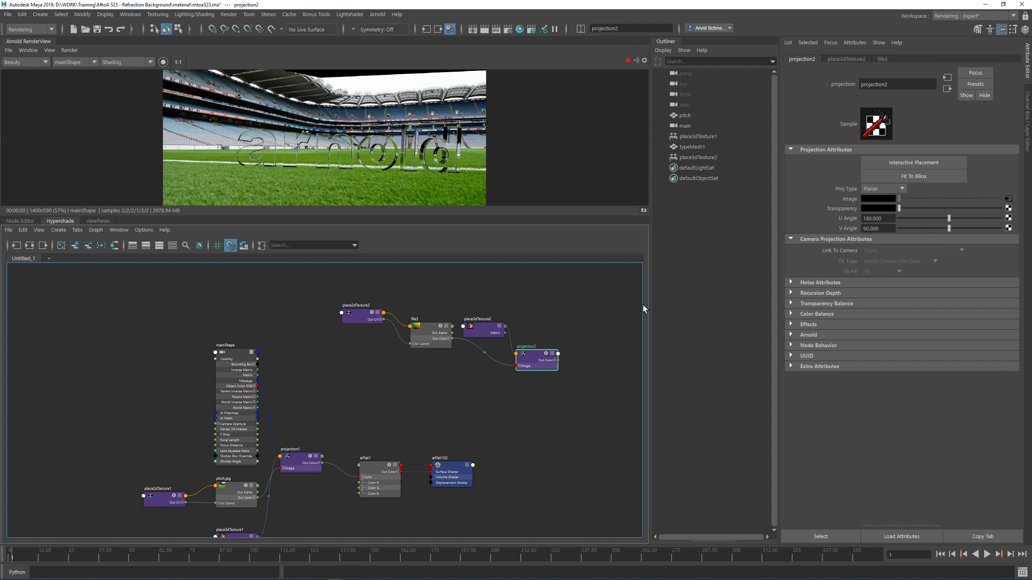
pyautogui.click(878, 189)
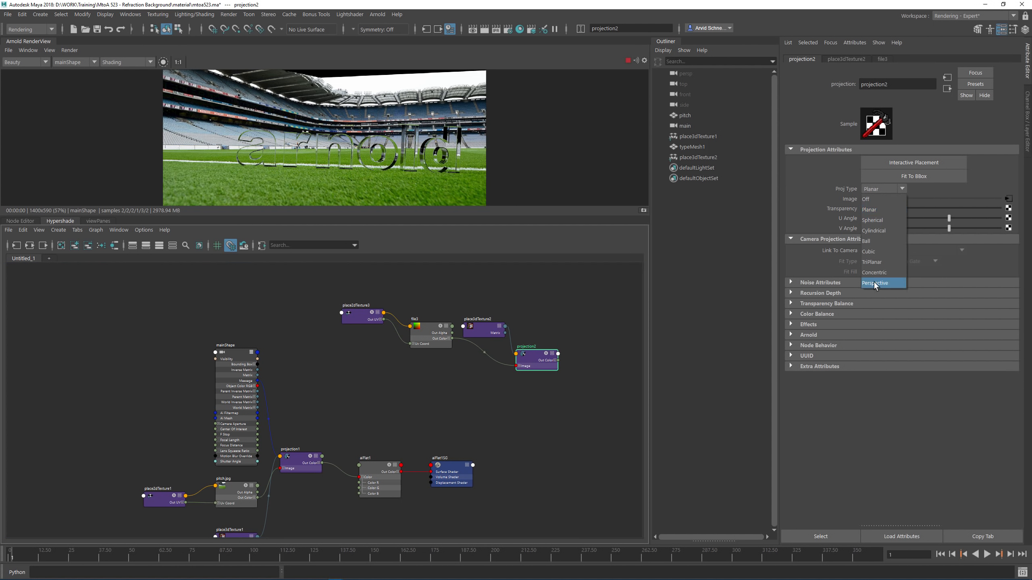
pyautogui.click(875, 283)
pyautogui.click(888, 248)
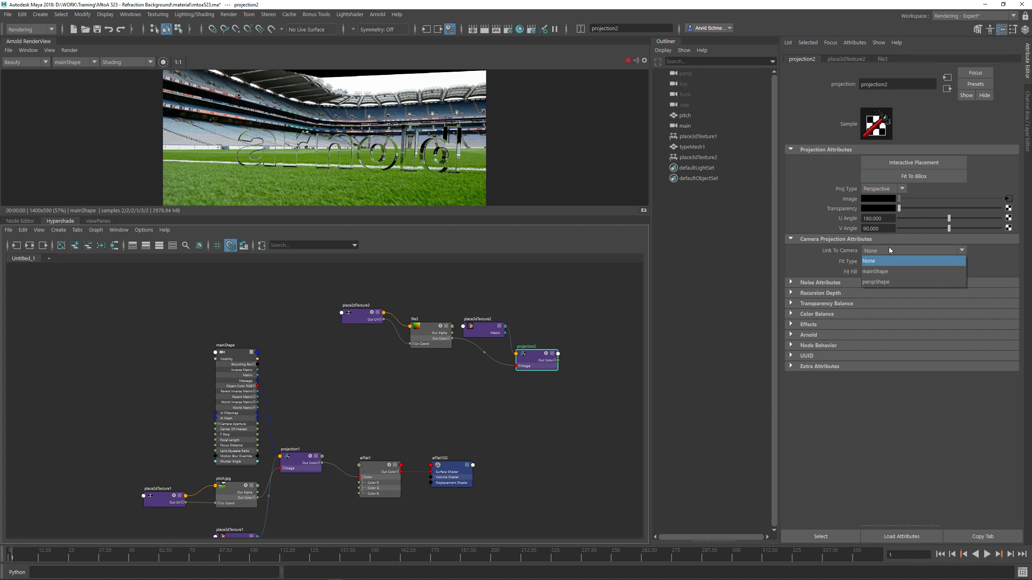
pyautogui.click(875, 273)
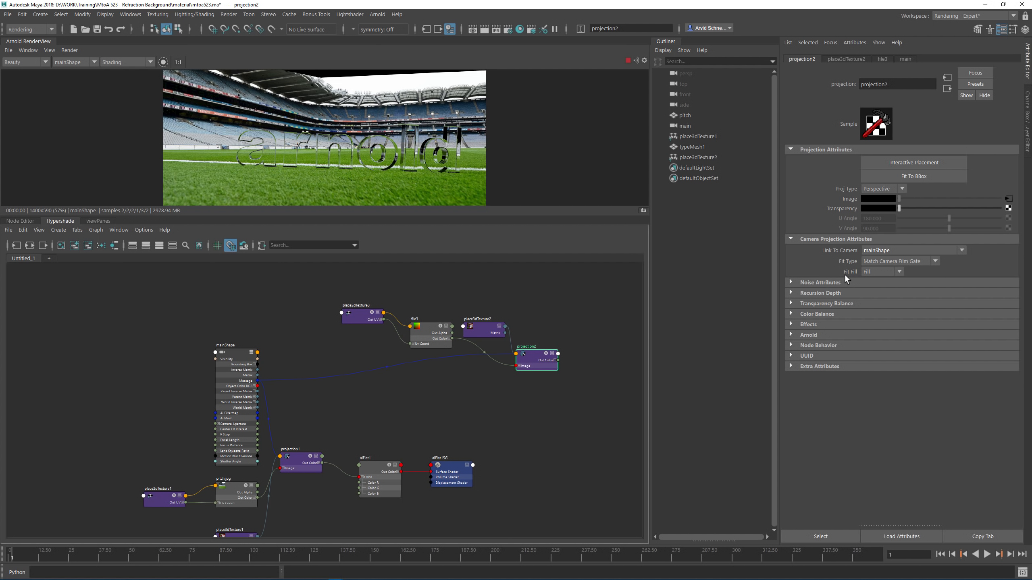
# Set projection2's camera fit type to Match Camera Resolution, keeping its fit fill on Fill
pyautogui.click(883, 272)
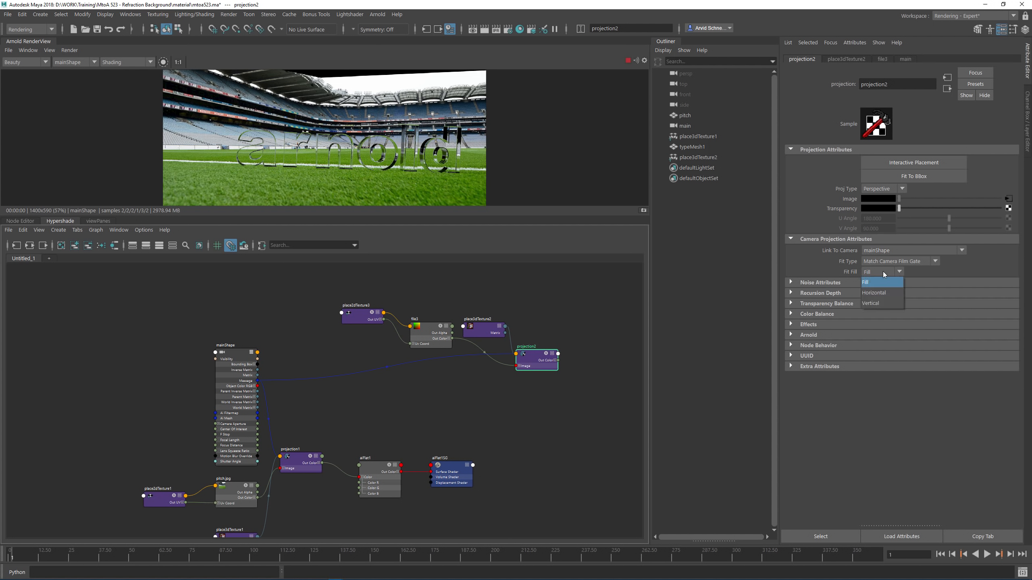
pyautogui.click(830, 273)
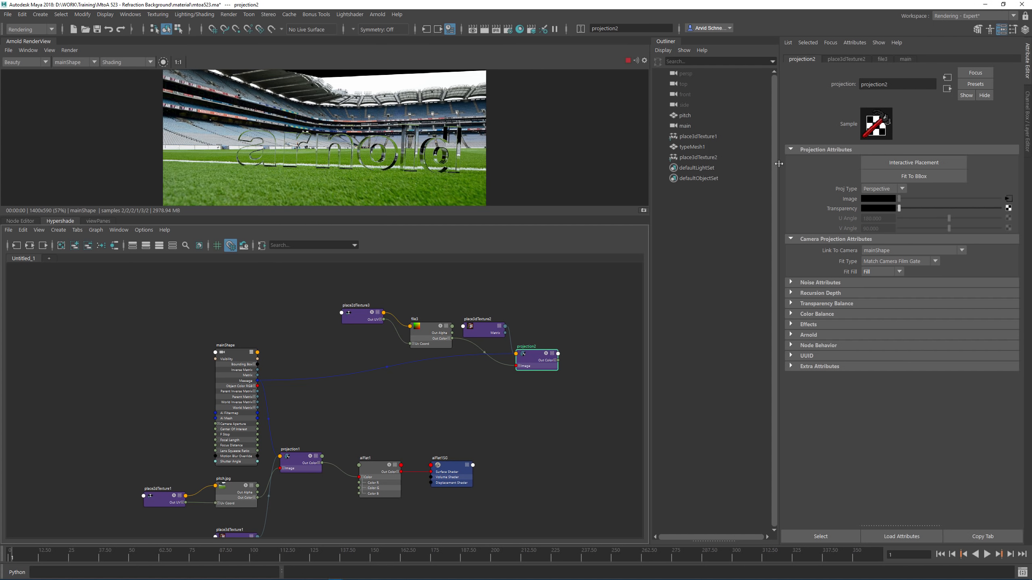
pyautogui.scroll(-2, 369, 183)
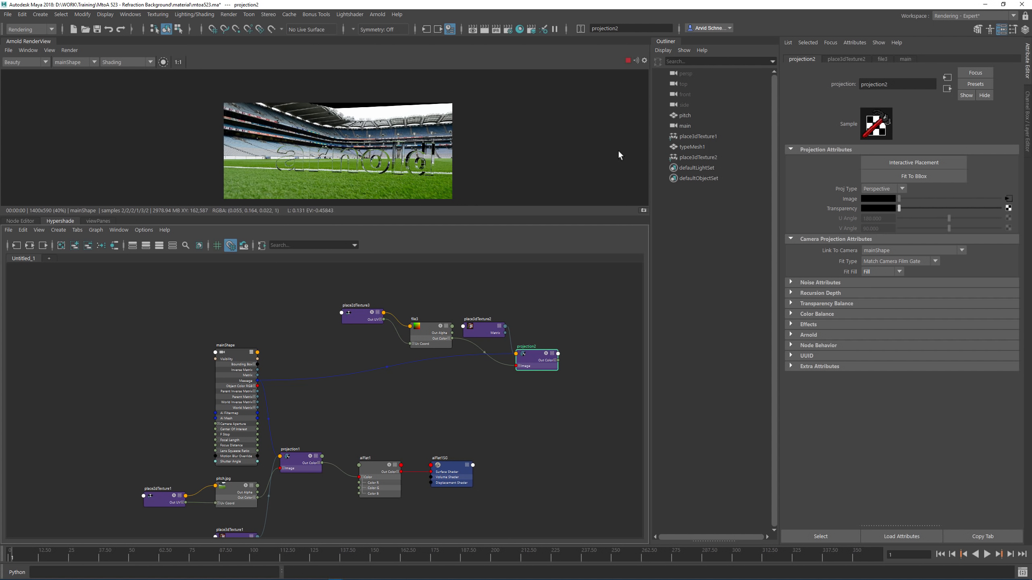
pyautogui.click(906, 262)
pyautogui.click(906, 295)
# Show projection2's connected attributes and connect its Out Color to the Color input of aiFlat1
pyautogui.scroll(3, 585, 352)
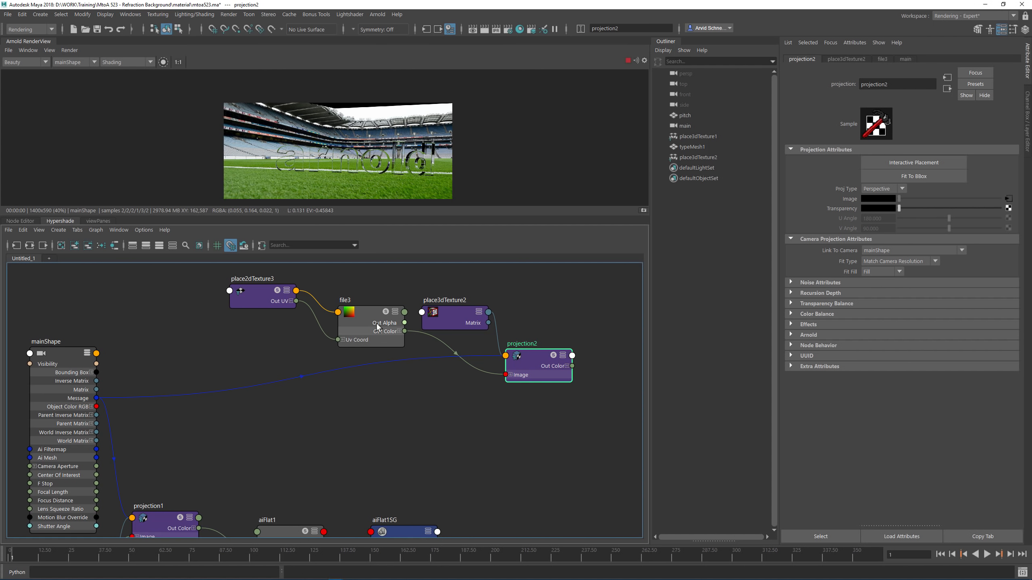
pyautogui.press('1')
pyautogui.moveTo(537, 361); pyautogui.dragTo(532, 355)
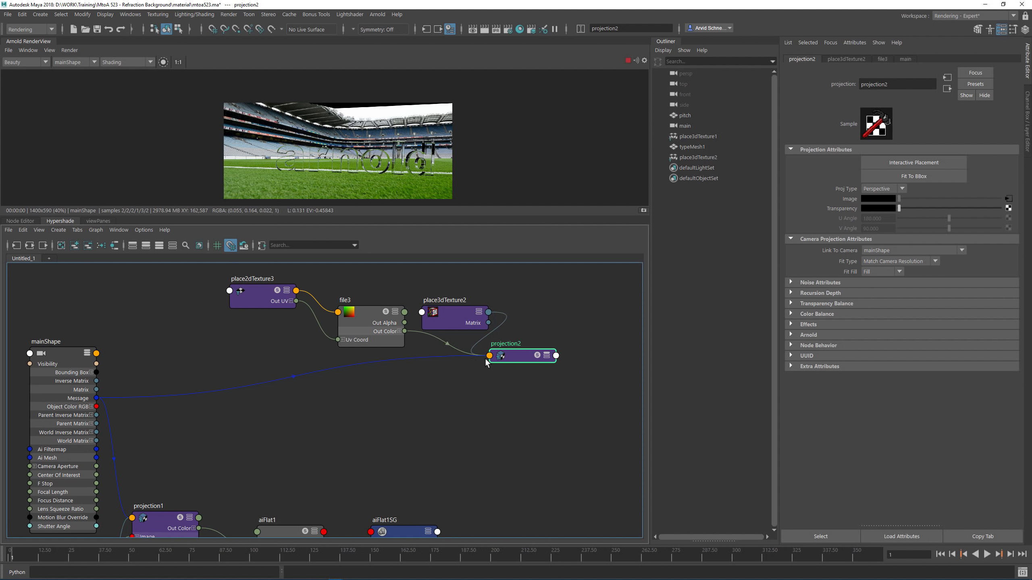
pyautogui.keyDown('alt'); pyautogui.moveTo(517, 344); pyautogui.dragTo(503, 295, button='middle'); pyautogui.keyUp('alt')
pyautogui.press('3')
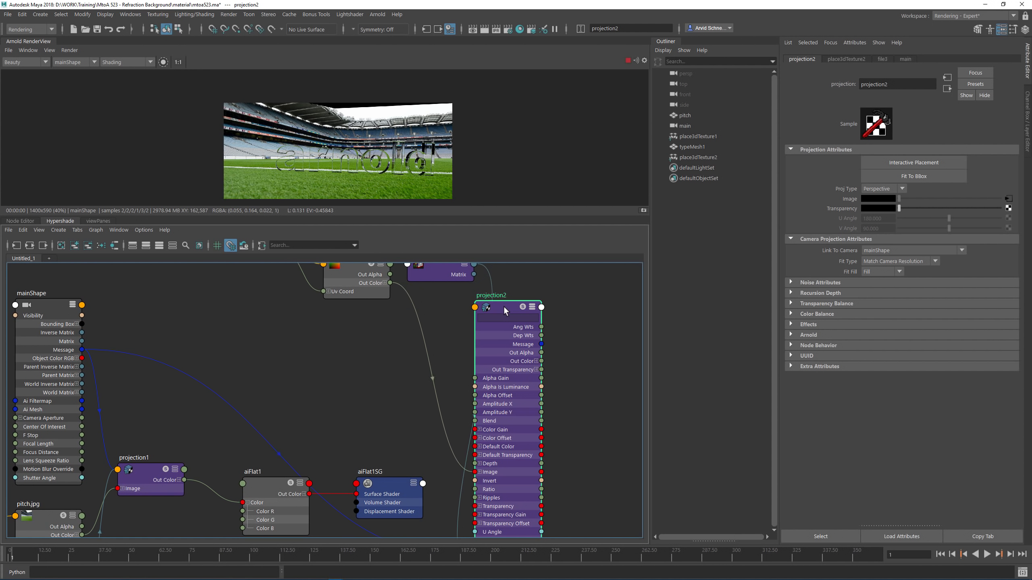
pyautogui.press('2')
pyautogui.keyDown('alt'); pyautogui.moveTo(253, 420); pyautogui.dragTo(285, 374, button='middle'); pyautogui.keyUp('alt')
pyautogui.click(276, 456)
pyautogui.moveTo(496, 416); pyautogui.dragTo(598, 431)
pyautogui.keyDown('alt'); pyautogui.moveTo(524, 330); pyautogui.dragTo(377, 334, button='middle'); pyautogui.keyUp('alt')
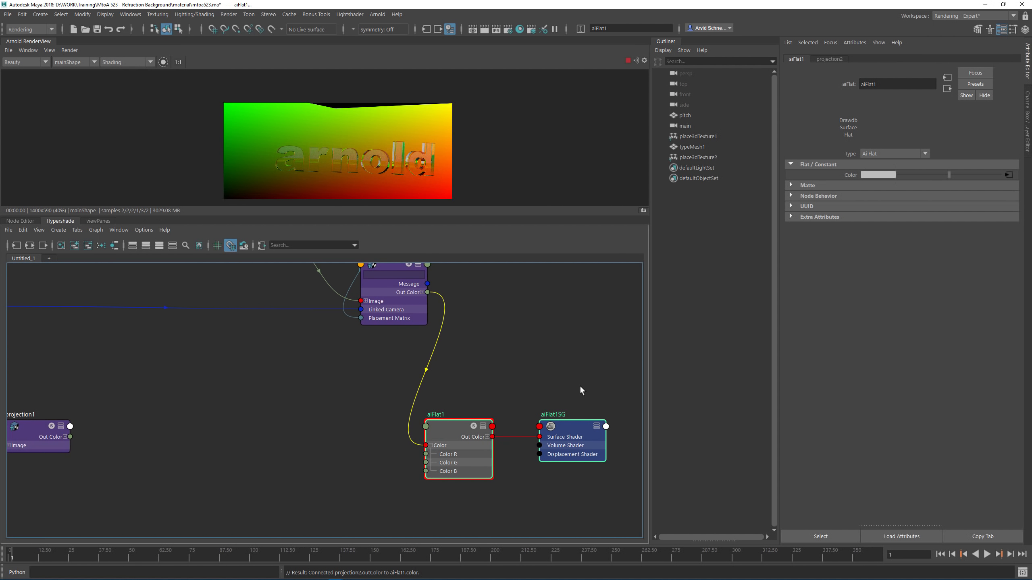
# Move aiFlat1 and its shading group clear of projection2 and examine the refracted ST map in the render view
pyautogui.moveTo(448, 432); pyautogui.dragTo(519, 408)
pyautogui.click(481, 362)
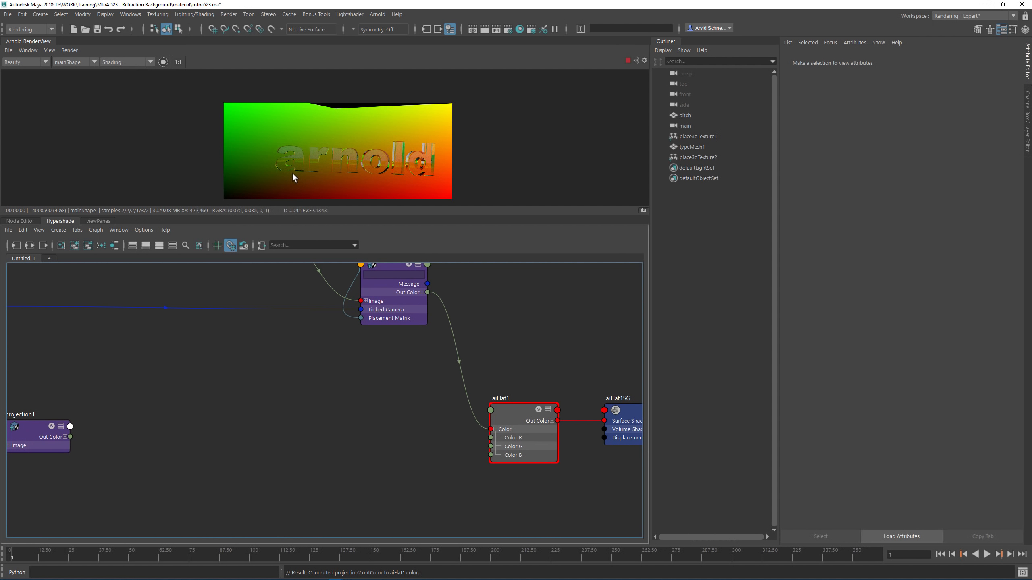
pyautogui.keyDown('alt'); pyautogui.moveTo(266, 151); pyautogui.dragTo(251, 137, button='middle'); pyautogui.keyUp('alt')
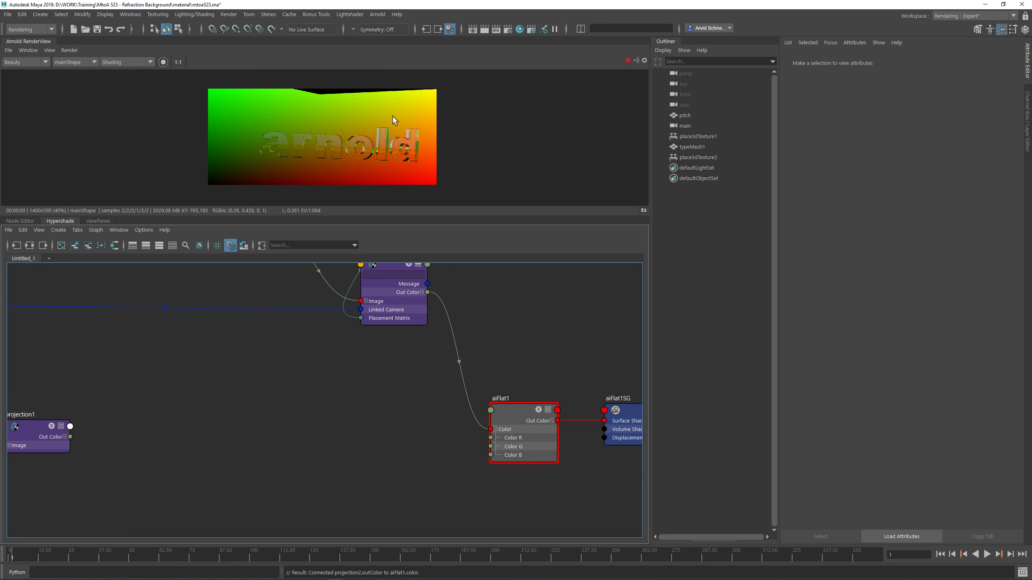
pyautogui.keyDown('alt'); pyautogui.moveTo(465, 395); pyautogui.dragTo(477, 475, button='middle'); pyautogui.keyUp('alt')
pyautogui.scroll(-2, 430, 382)
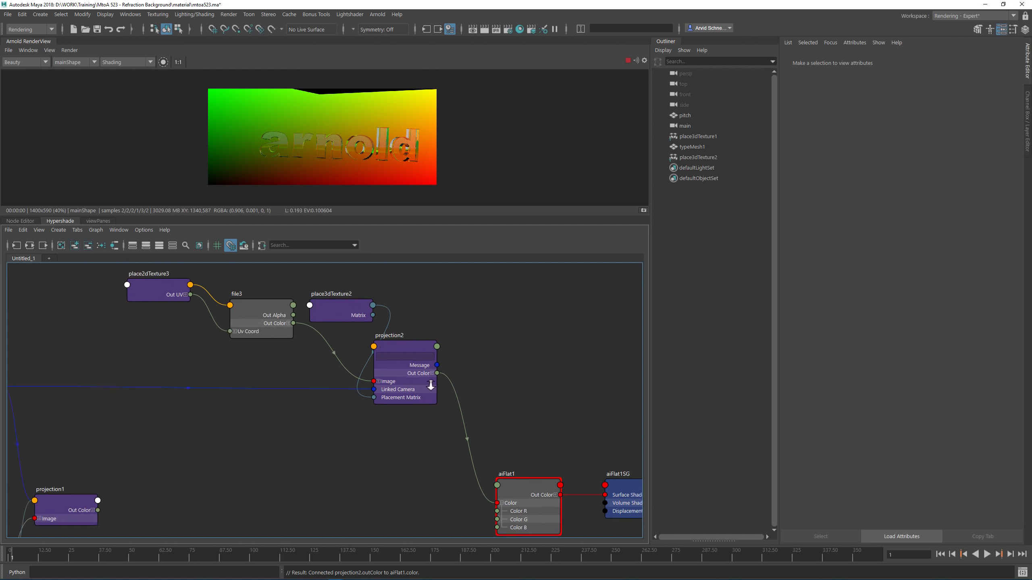
# Set the color space of the file3 ST map texture to Raw
pyautogui.click(275, 328)
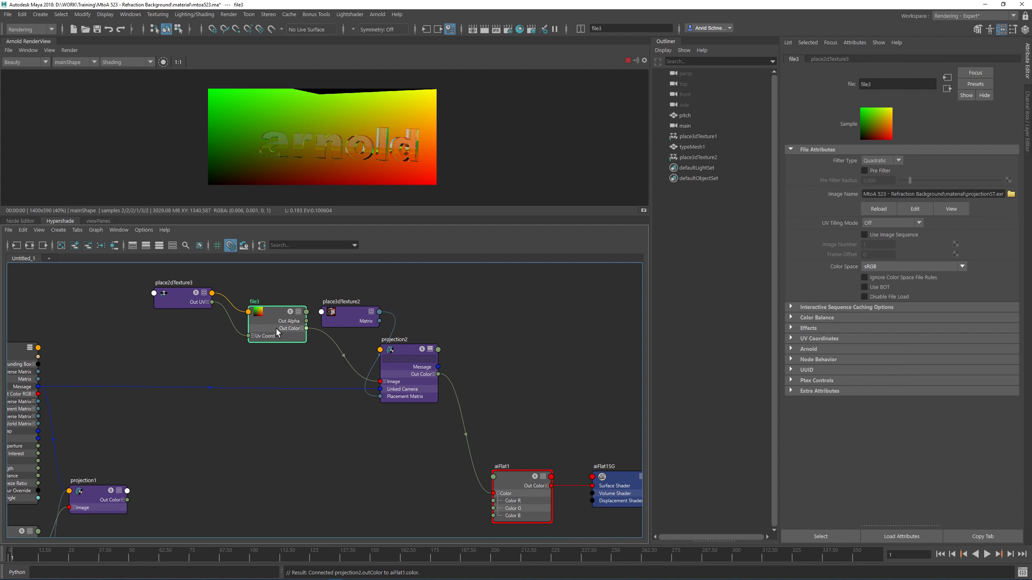
pyautogui.click(888, 270)
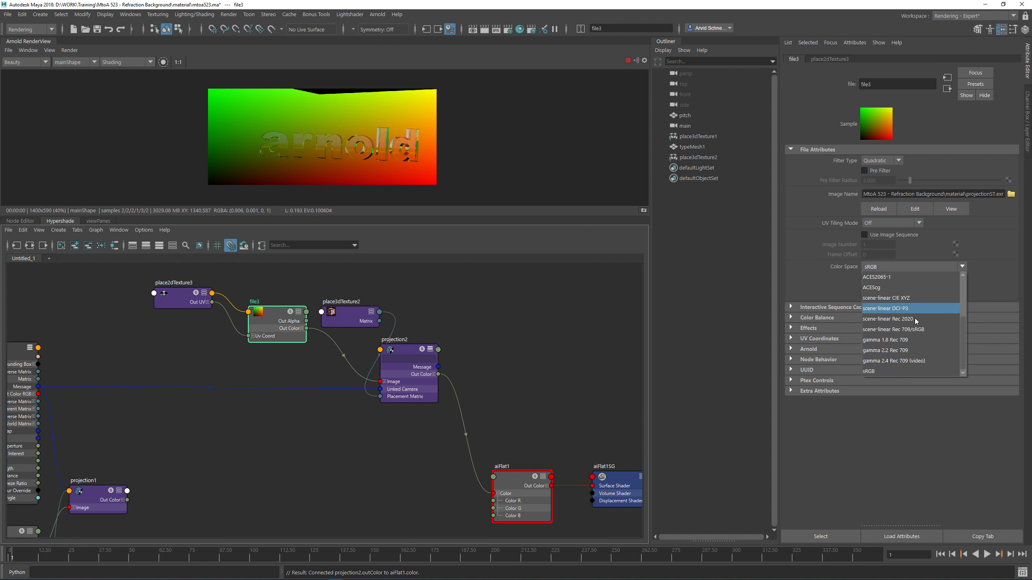
pyautogui.click(891, 338)
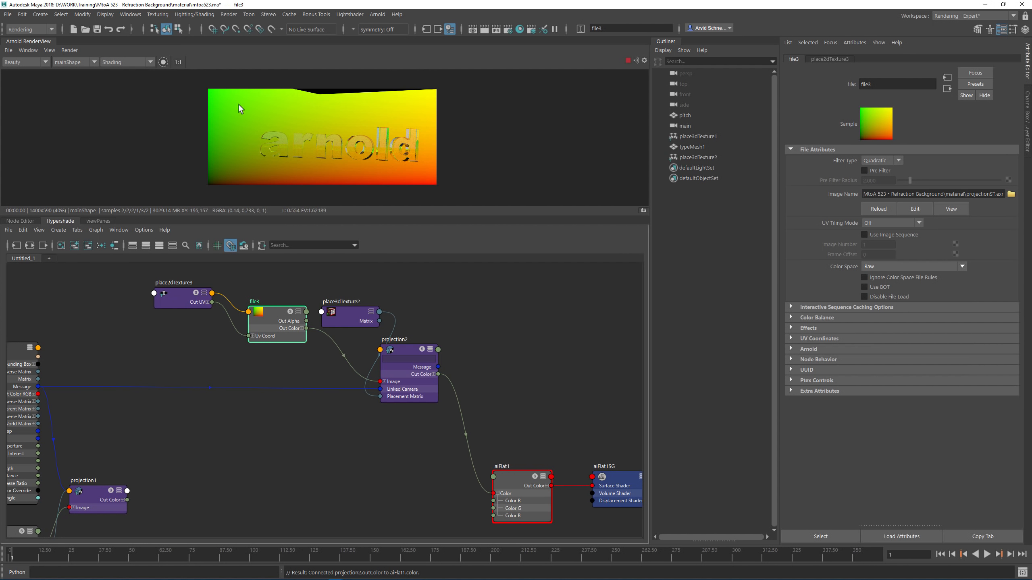
# Examine the ST map's color values at the corners and outer edges of the render view
pyautogui.scroll(5, 221, 91)
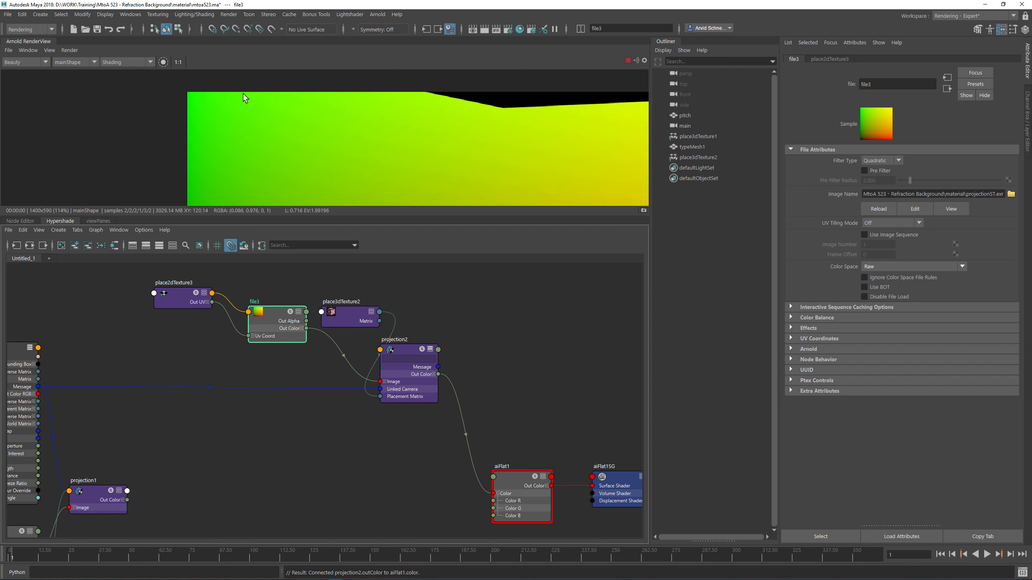
pyautogui.scroll(-2, 291, 122)
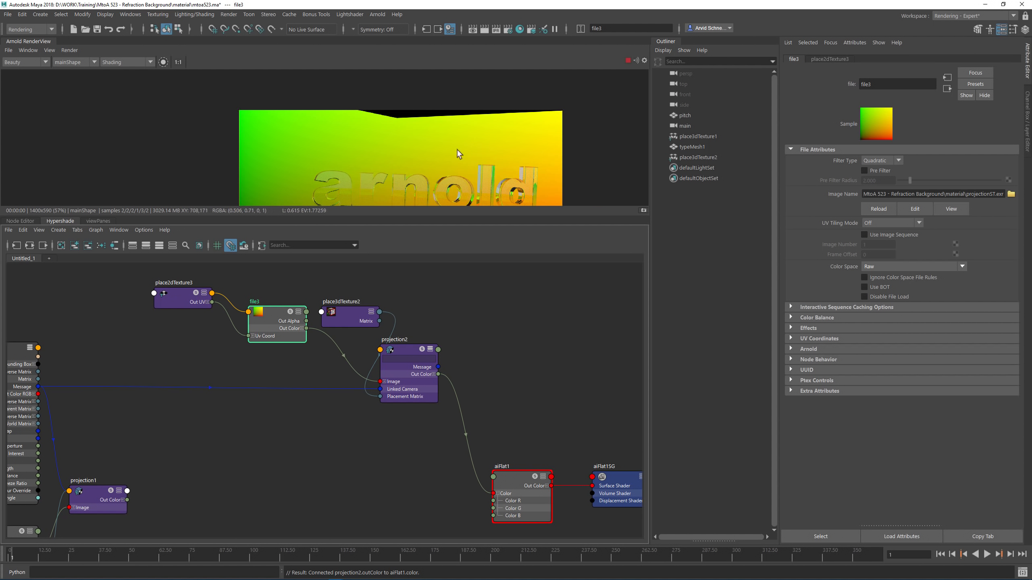
pyautogui.moveTo(556, 159); pyautogui.dragTo(400, 124, button='middle')
pyautogui.scroll(4, 401, 128)
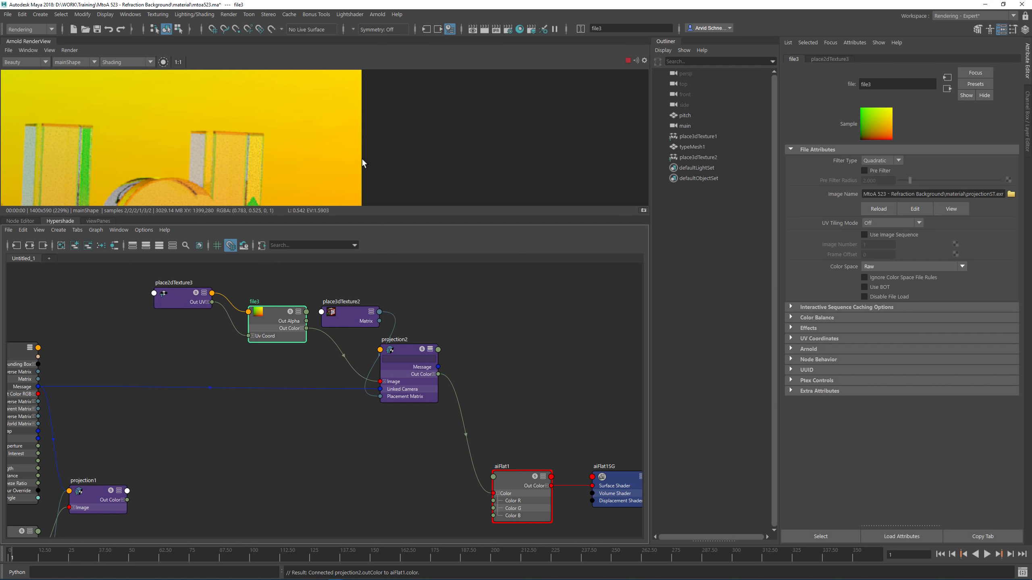
pyautogui.scroll(-6, 362, 160)
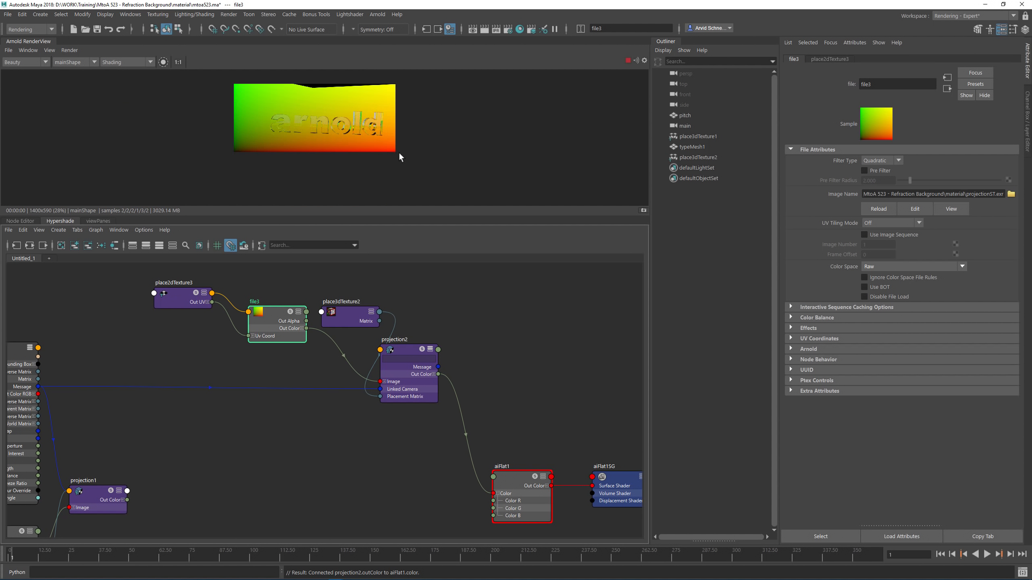
pyautogui.scroll(4, 401, 151)
pyautogui.scroll(-3, 402, 149)
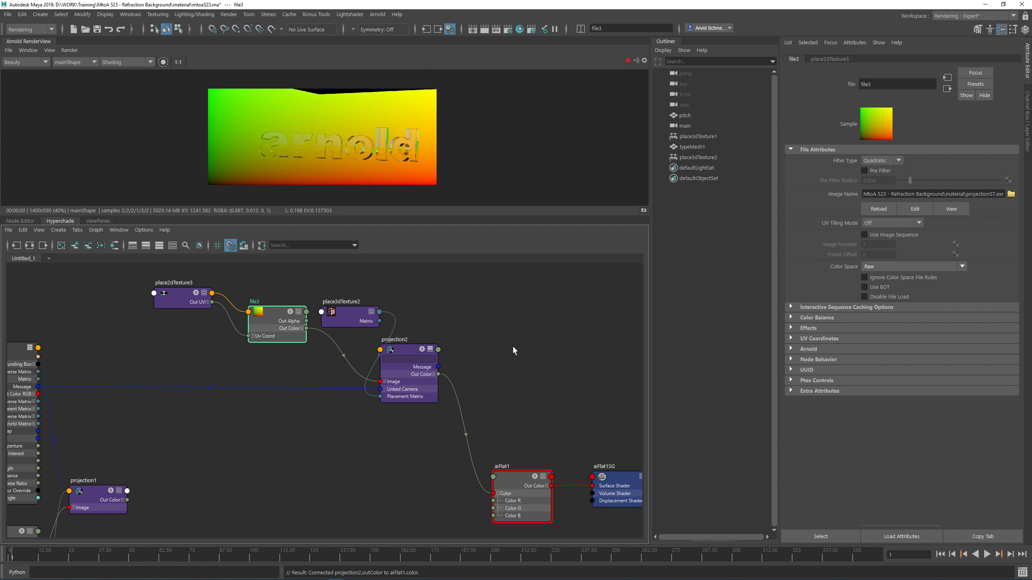
# Move aiFlat1 and its shading group up so they line up beside projection2 in the node graph
pyautogui.click(528, 351)
pyautogui.keyDown('alt'); pyautogui.moveTo(559, 360); pyautogui.dragTo(439, 321, button='middle'); pyautogui.keyUp('alt')
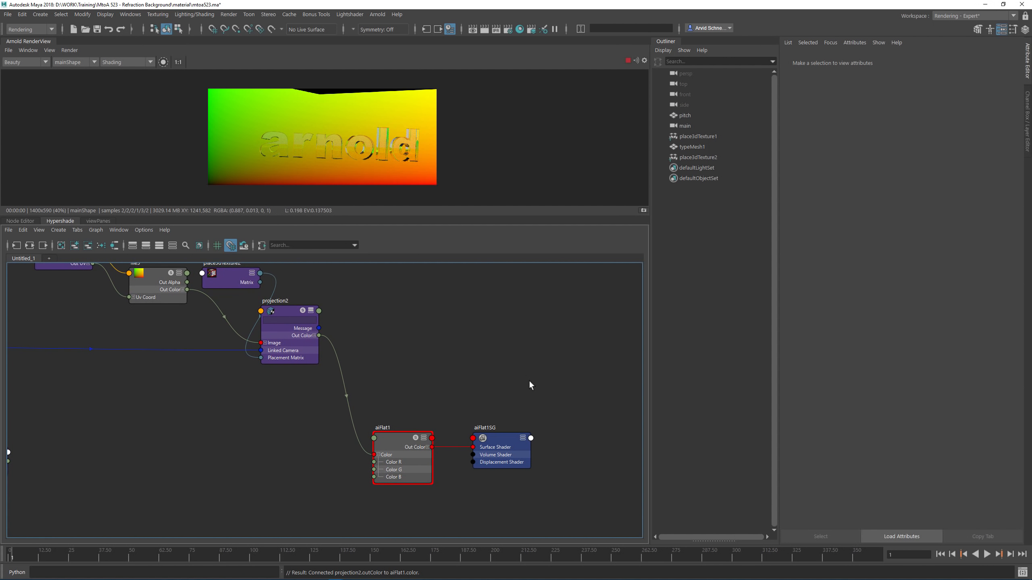
pyautogui.moveTo(536, 397); pyautogui.dragTo(391, 466)
pyautogui.moveTo(383, 457); pyautogui.dragTo(380, 329)
pyautogui.click(363, 384)
pyautogui.keyDown('alt'); pyautogui.moveTo(357, 383); pyautogui.dragTo(332, 423, button='right'); pyautogui.keyUp('alt')
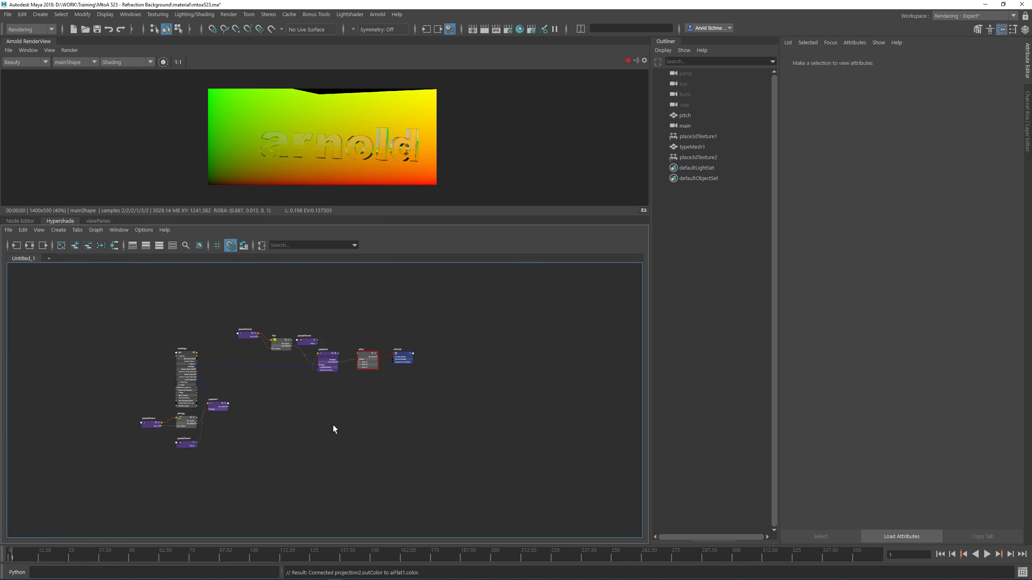
pyautogui.keyDown('alt'); pyautogui.moveTo(332, 423); pyautogui.dragTo(389, 414, button='middle'); pyautogui.keyUp('alt')
pyautogui.scroll(3, 414, 327)
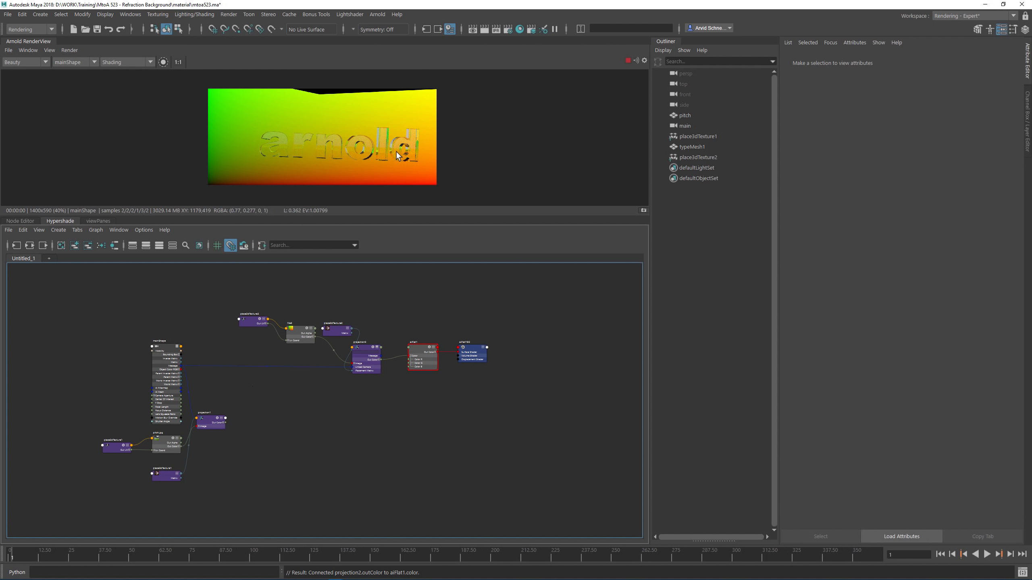
# Inspect the refracting arnold text in the render and set its aiStandardSurface1 specular weight to 0
pyautogui.scroll(1, 439, 154)
pyautogui.scroll(1, 316, 131)
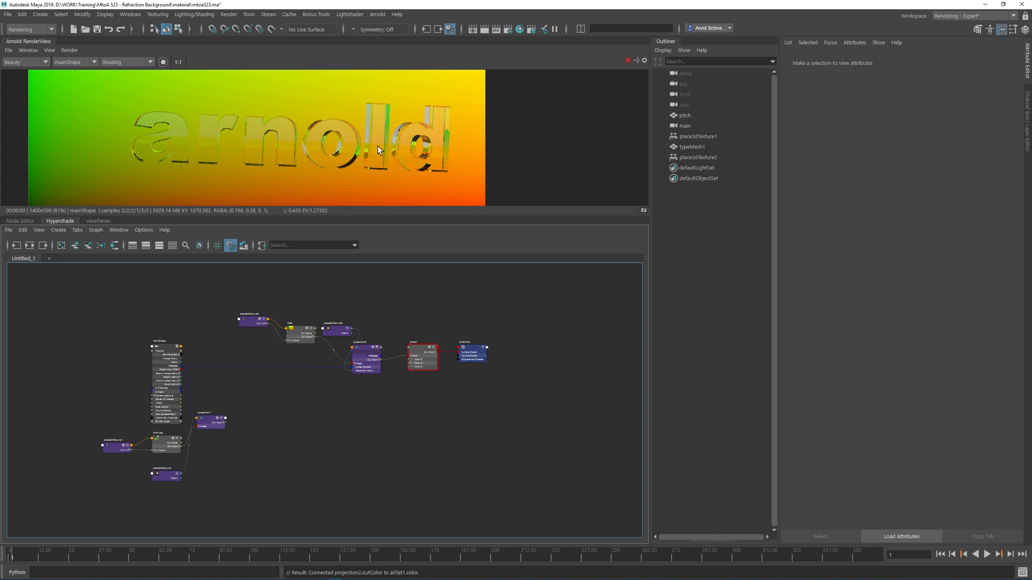
pyautogui.scroll(3, 412, 325)
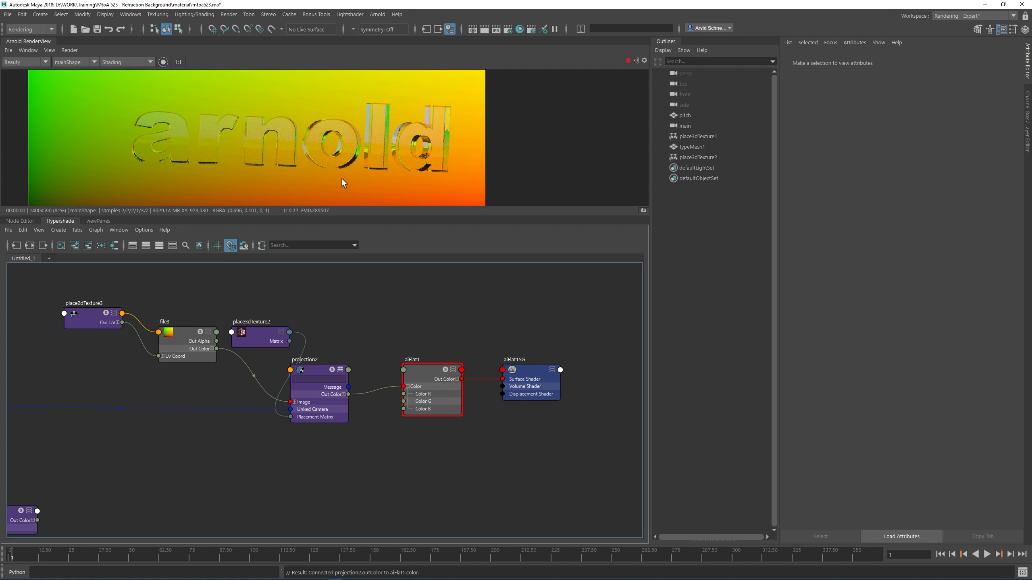
pyautogui.click(318, 143)
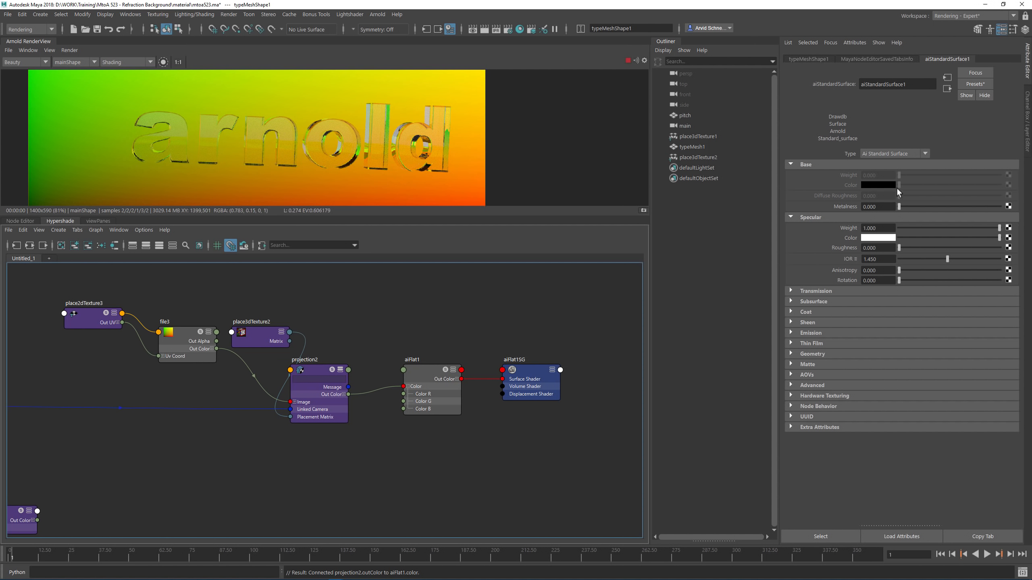
pyautogui.click(887, 228)
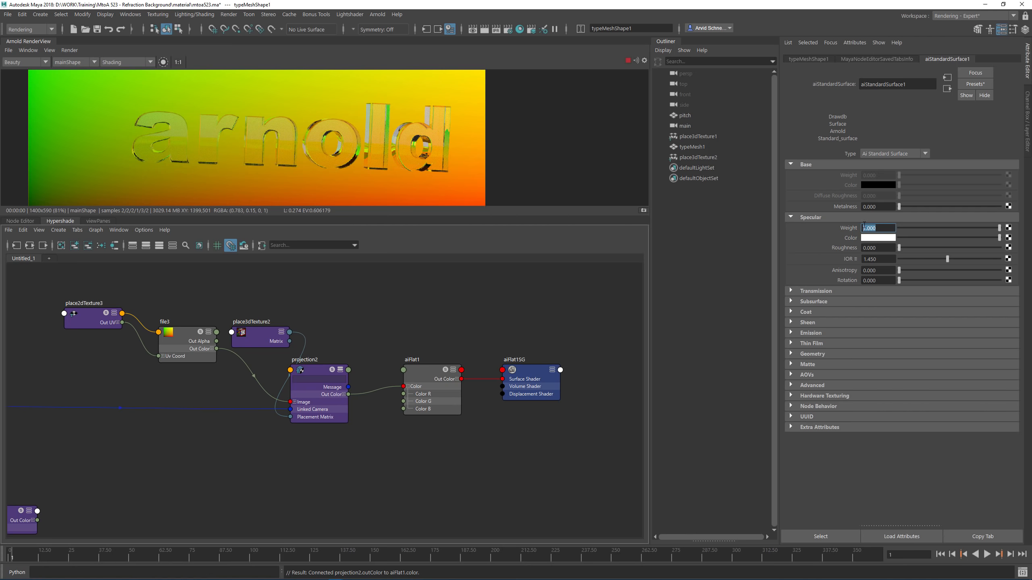
pyautogui.write('0')
pyautogui.press('Return')
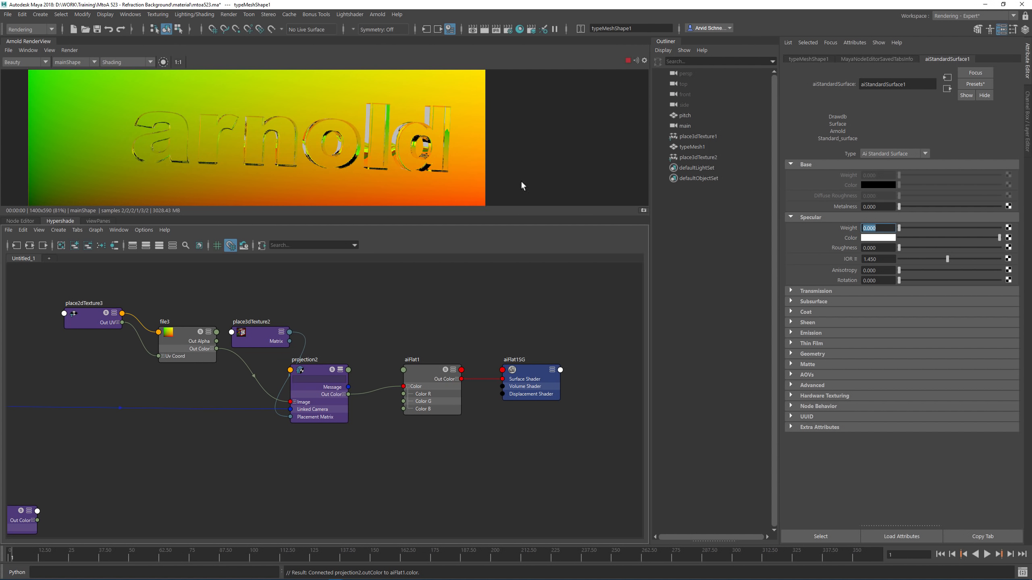
# Test the text material's transmission weight at 0, and set it back to 1
pyautogui.click(806, 291)
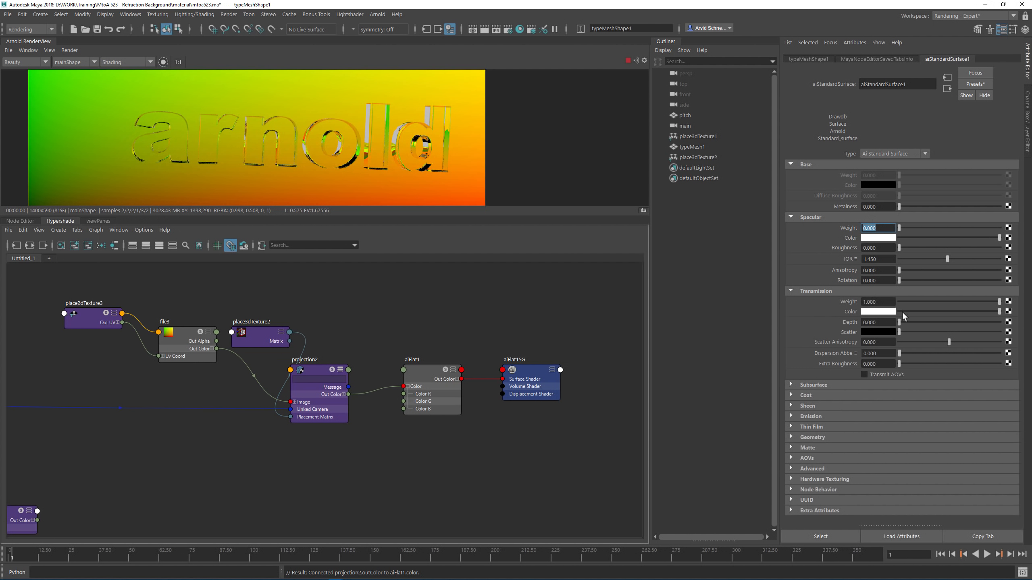
pyautogui.moveTo(922, 301); pyautogui.dragTo(841, 296)
pyautogui.write('1')
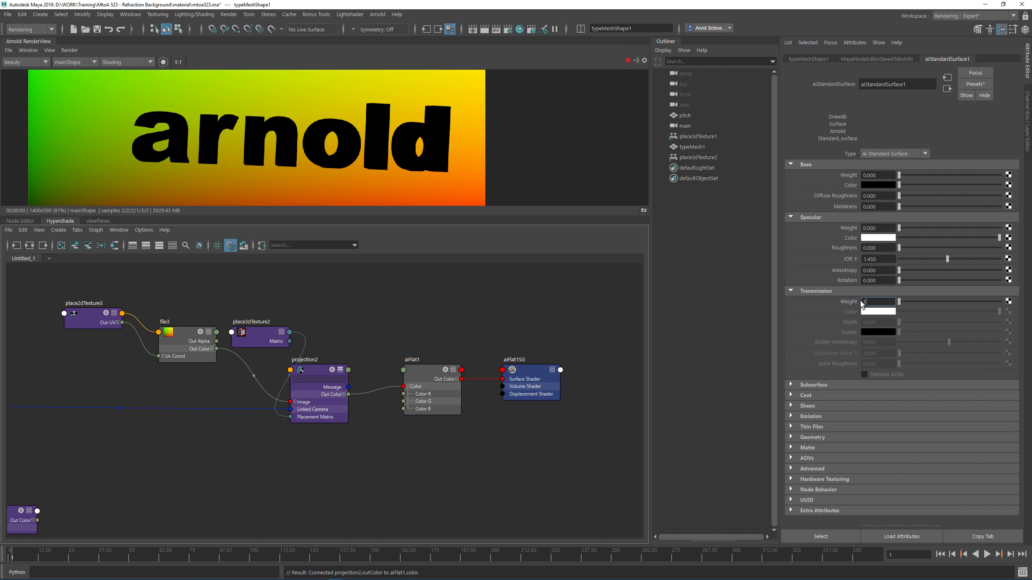
pyautogui.press('Return')
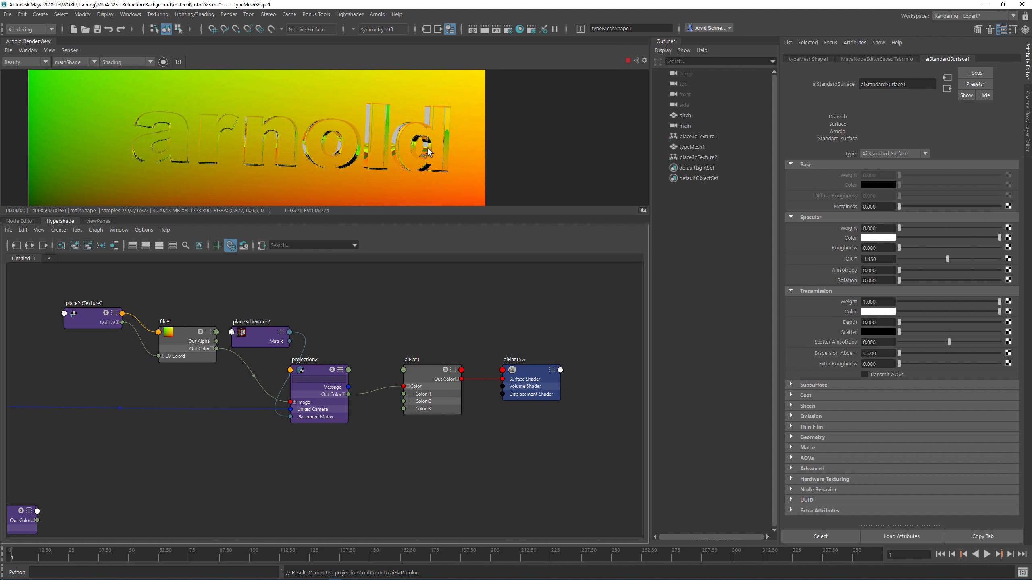
# Check the Opaque option in the Arnold attributes of the text mesh and the pitch mesh, and reselect the text
pyautogui.click(819, 59)
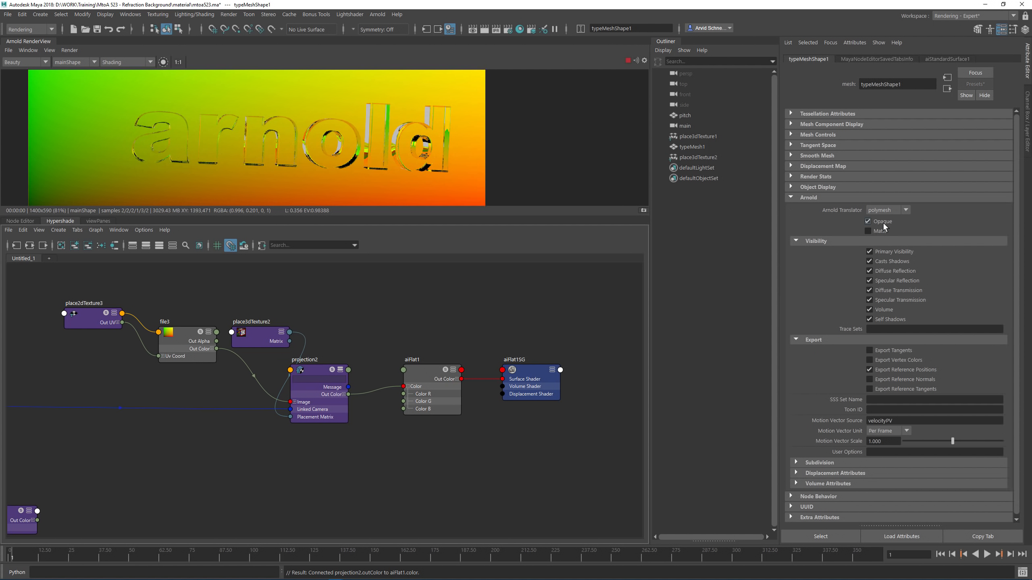
pyautogui.click(883, 222)
pyautogui.click(443, 184)
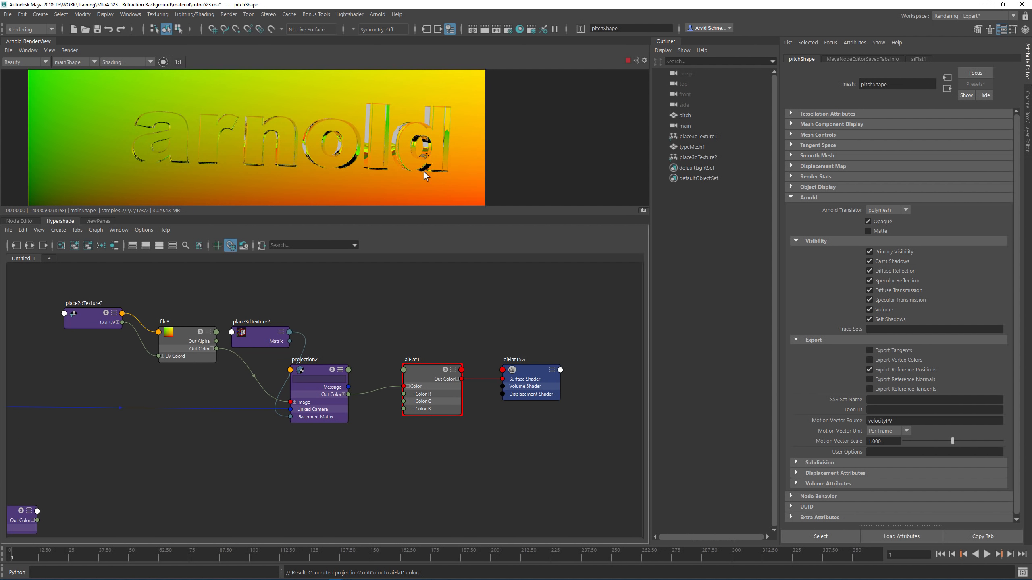
pyautogui.click(445, 144)
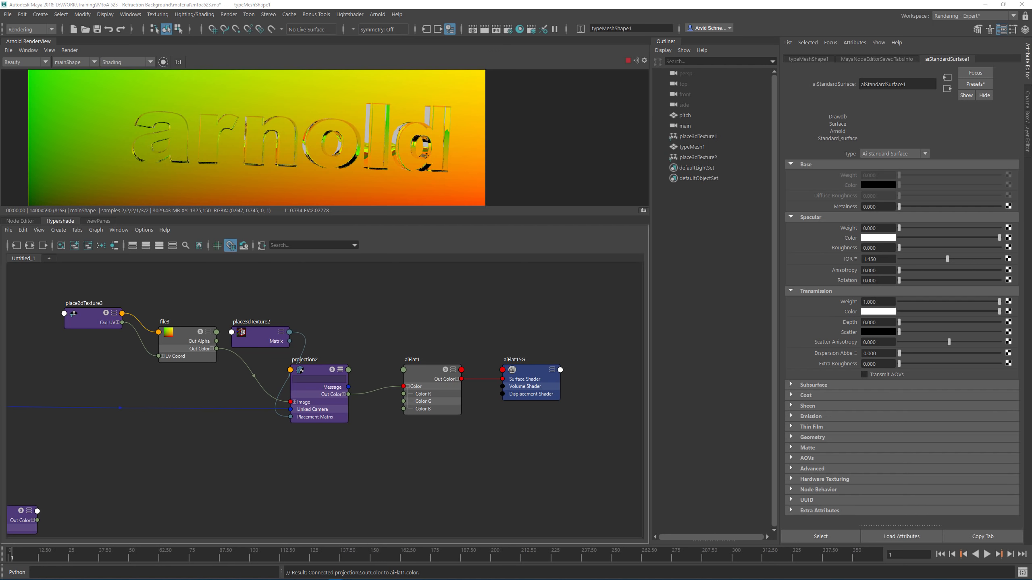
# In the Arnold render settings, set the transmission ray depth to 6 and the total ray depth to 10
pyautogui.click(508, 29)
pyautogui.keyDown('alt'); pyautogui.moveTo(672, 176); pyautogui.dragTo(562, 199); pyautogui.keyUp('alt')
pyautogui.keyDown('alt'); pyautogui.moveTo(568, 249); pyautogui.dragTo(669, 271); pyautogui.keyUp('alt')
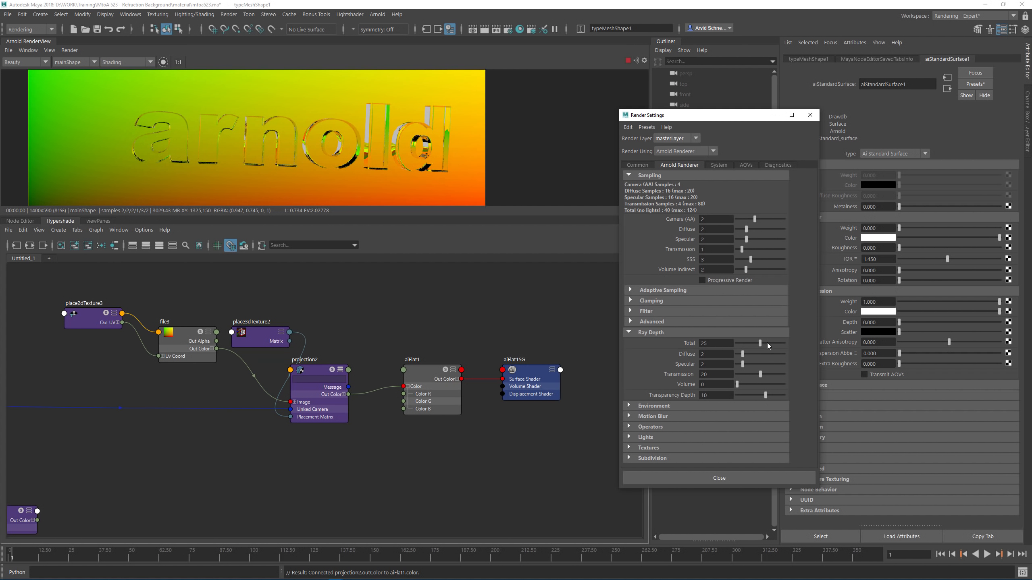
pyautogui.moveTo(707, 374); pyautogui.dragTo(675, 375)
pyautogui.write('6')
pyautogui.press('Return')
pyautogui.moveTo(709, 344); pyautogui.dragTo(694, 345)
pyautogui.write('10')
pyautogui.press('Return')
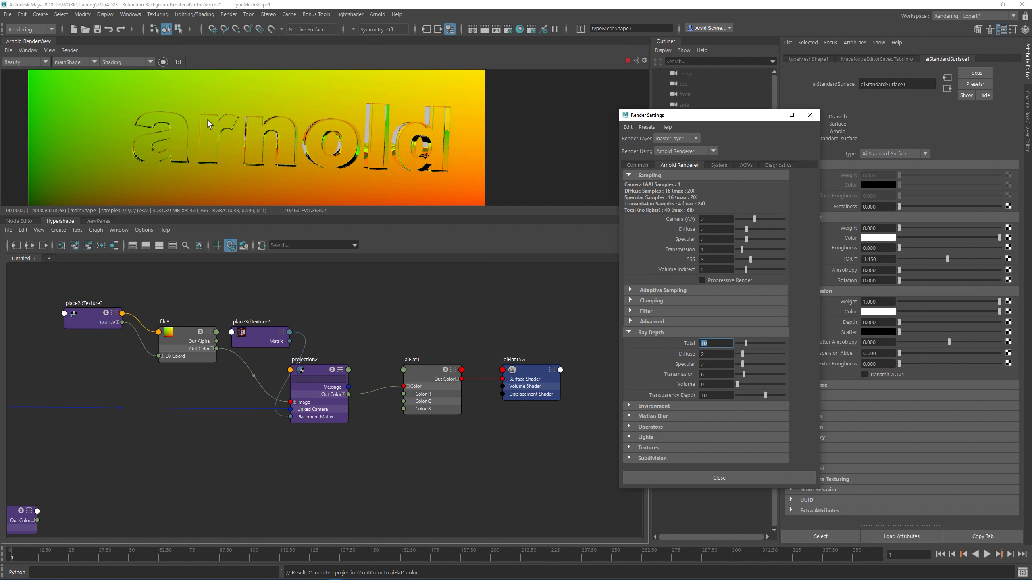
# Outline a render region around the last three letters of the text and try transmission ray depths of 3 and 5
pyautogui.keyDown('shift'); pyautogui.moveTo(314, 103); pyautogui.dragTo(443, 175); pyautogui.keyUp('shift')
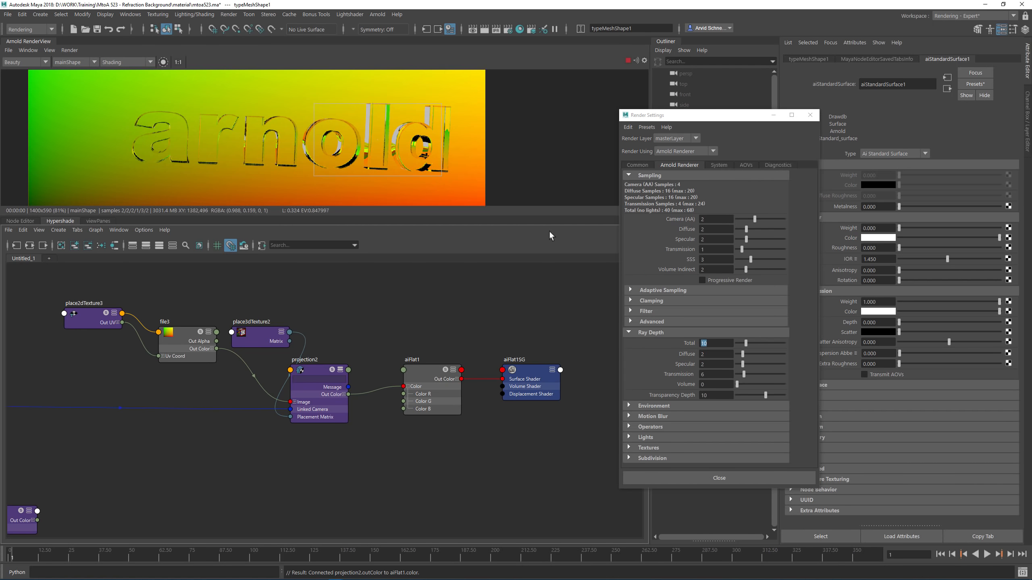
pyautogui.moveTo(739, 381); pyautogui.dragTo(739, 379)
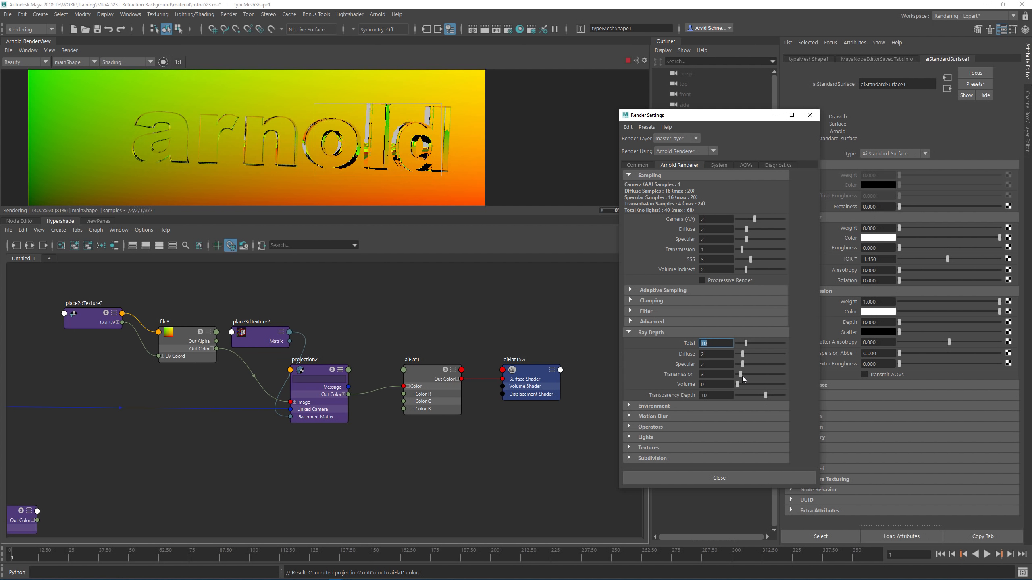
pyautogui.moveTo(740, 379); pyautogui.dragTo(743, 379)
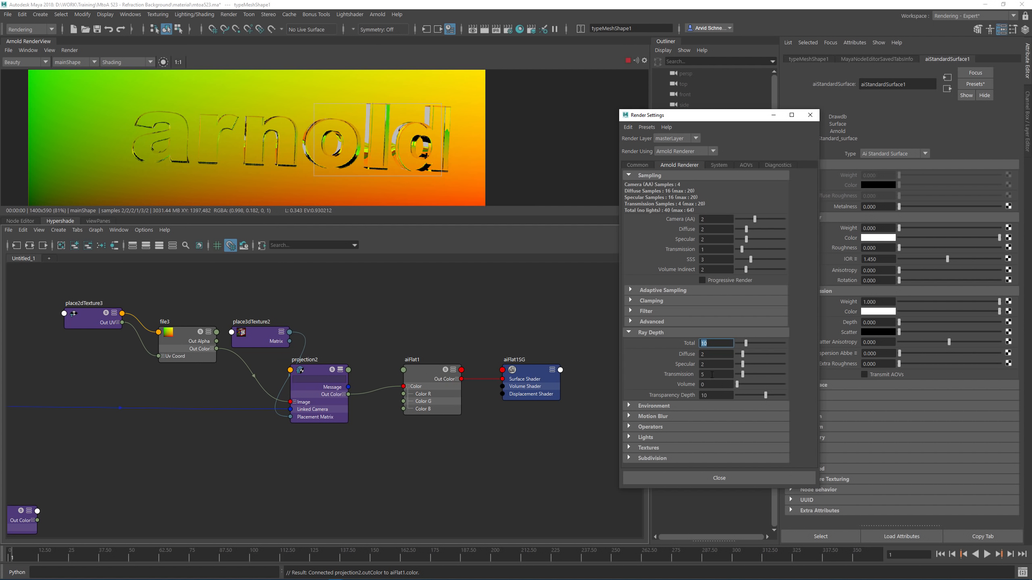
# Set the transmission ray depth to 20 and the total ray depth to 24
pyautogui.click(712, 374)
pyautogui.write('20')
pyautogui.press('Return')
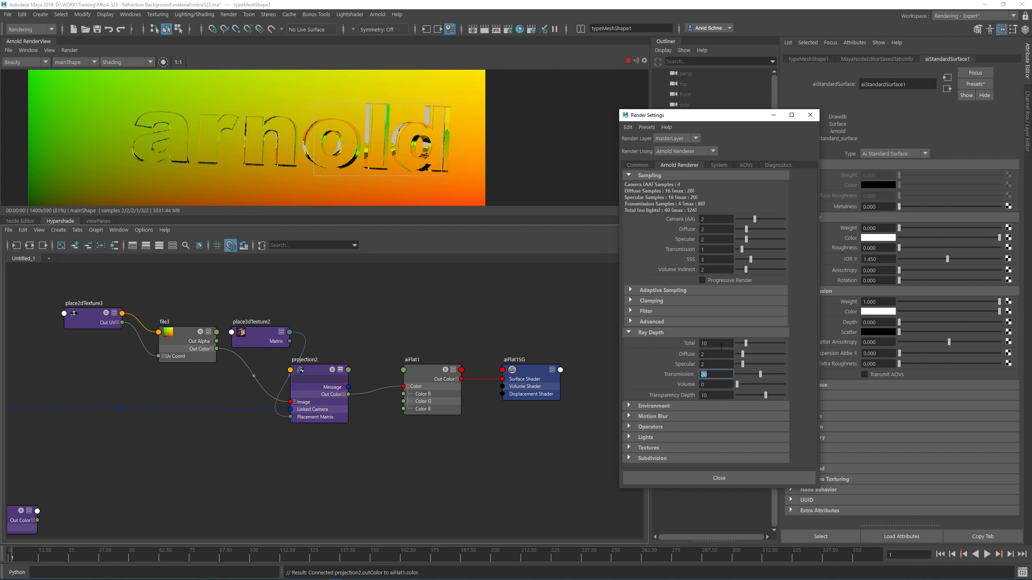
pyautogui.click(699, 344)
pyautogui.click(711, 375)
pyautogui.click(716, 343)
pyautogui.write('24')
pyautogui.press('Return')
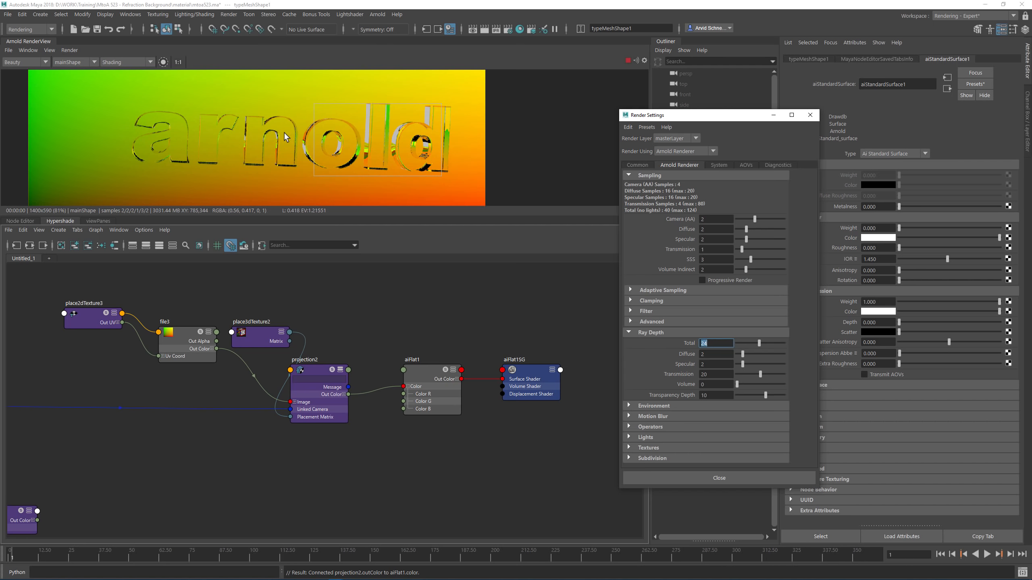
# Redraw the render region around the letter d and move the Render Settings window clear of the material attributes
pyautogui.moveTo(235, 129)
pyautogui.mouseDown()
pyautogui.moveTo(351, 189)
pyautogui.moveTo(472, 153)
pyautogui.mouseUp()
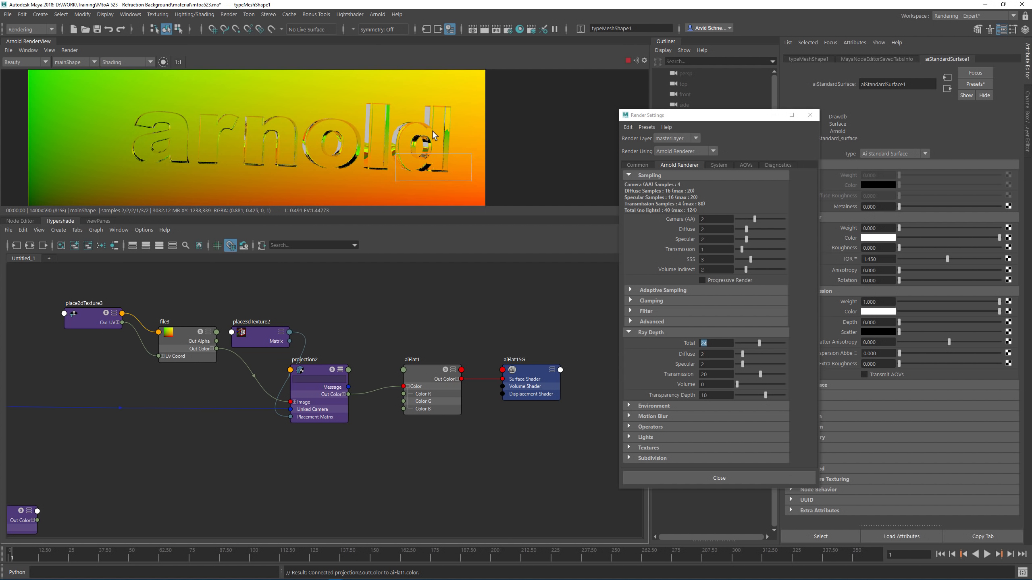
pyautogui.keyDown('shift'); pyautogui.moveTo(381, 116); pyautogui.dragTo(465, 176); pyautogui.keyUp('shift')
pyautogui.moveTo(682, 117); pyautogui.dragTo(622, 115)
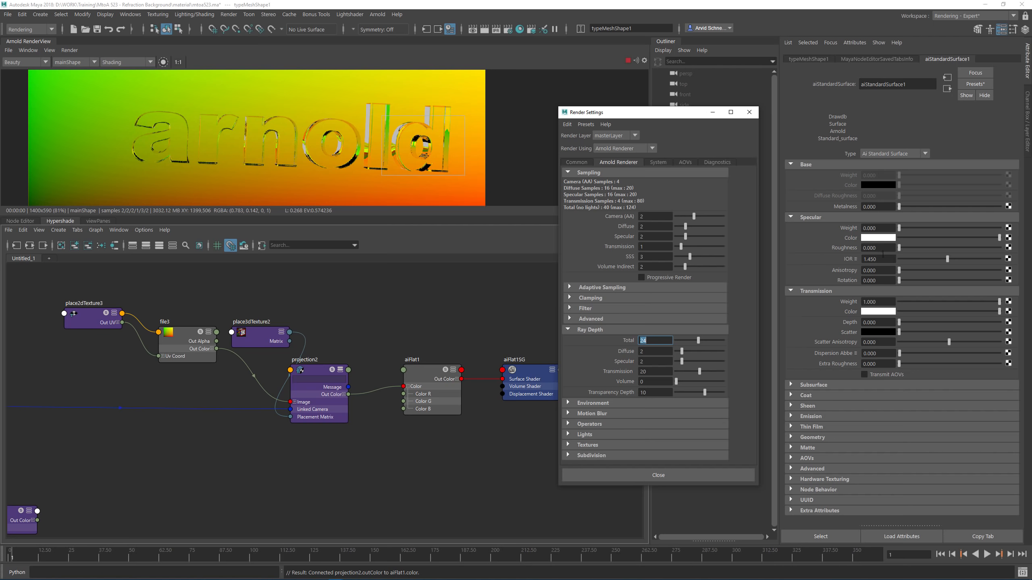
# Set the text material's specular weight to 1 and the render's specular samples to 0
pyautogui.moveTo(887, 229); pyautogui.dragTo(853, 227)
pyautogui.write('1')
pyautogui.press('Return')
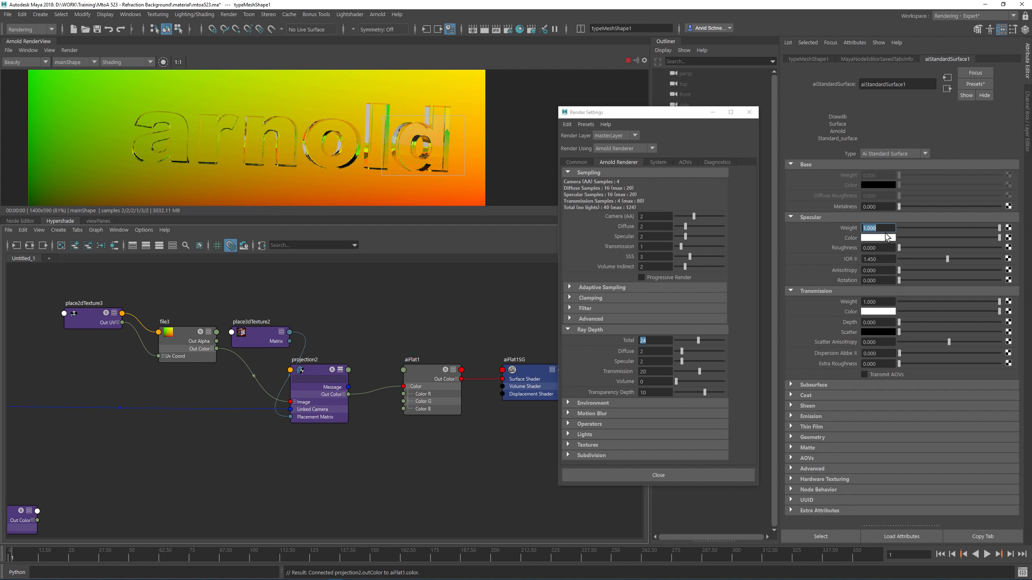
pyautogui.doubleClick(655, 236)
pyautogui.write('0')
pyautogui.press('Return')
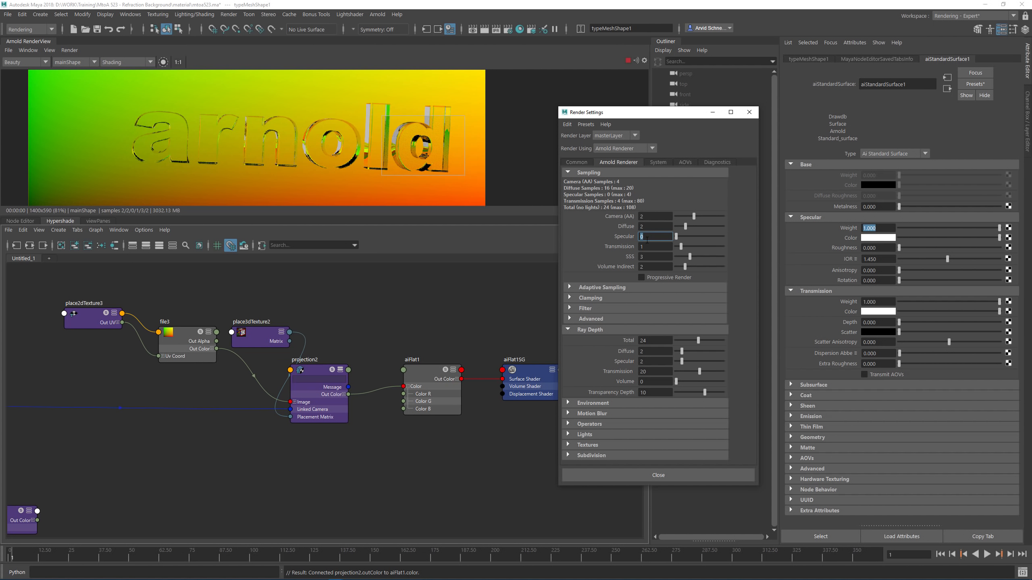
# Set the render's specular samples back to 2 and the text material's specular weight to 0
pyautogui.write('2')
pyautogui.press('Return')
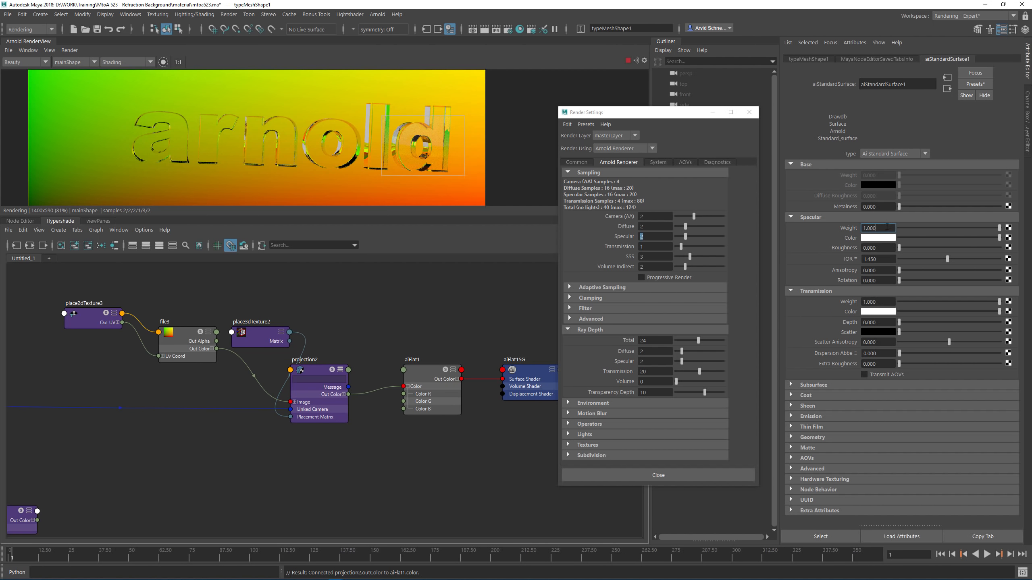
pyautogui.write('0')
pyautogui.press('Return')
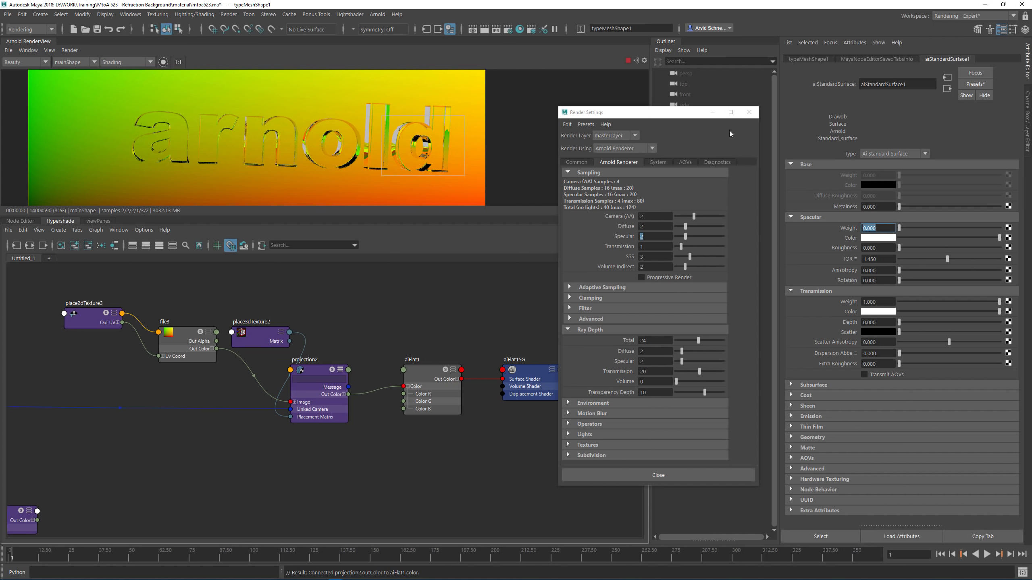
# Close the Render Settings and save the Maya scene
pyautogui.click(749, 112)
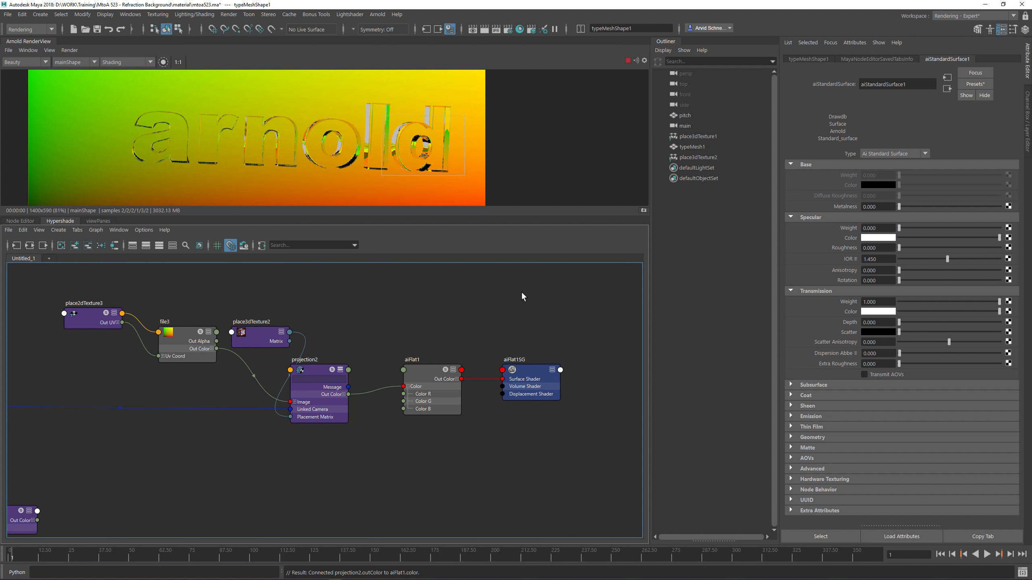
pyautogui.hotkey('ctrl', 's')
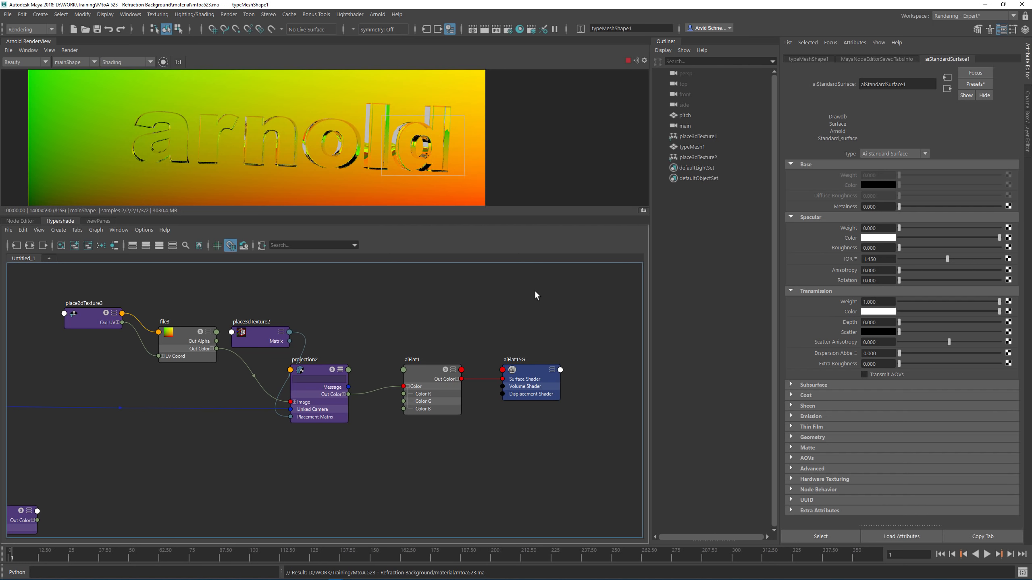
pyautogui.scroll(-2, 534, 291)
pyautogui.scroll(1, 528, 290)
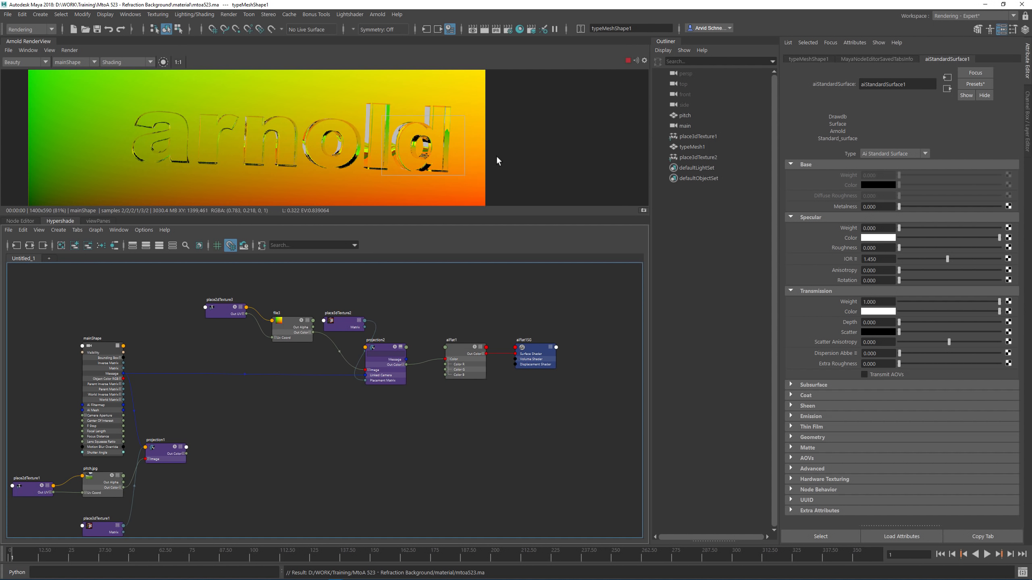
# Stop the live render preview and set the render's Camera (AA) samples to 10
pyautogui.click(629, 61)
pyautogui.click(519, 30)
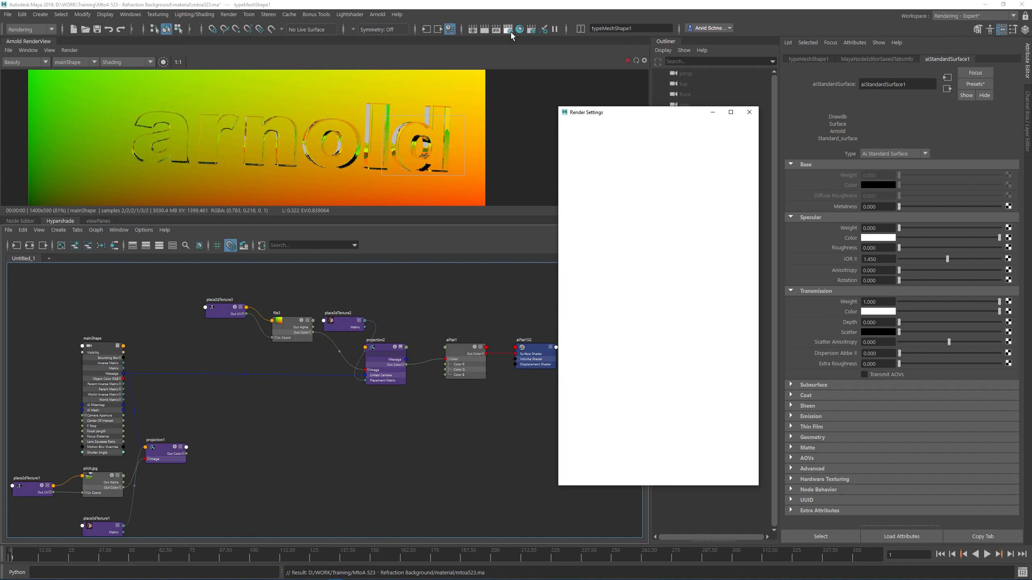
pyautogui.click(654, 216)
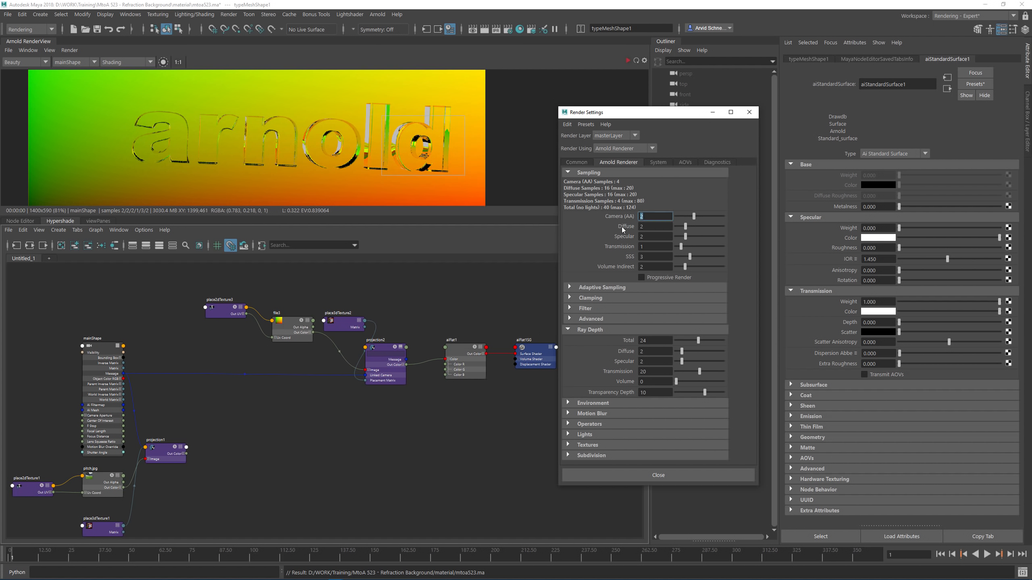
pyautogui.write('10')
pyautogui.press('Return')
# Add the N AOV to the render's active AOVs and close the Render Settings
pyautogui.click(659, 162)
pyautogui.click(685, 163)
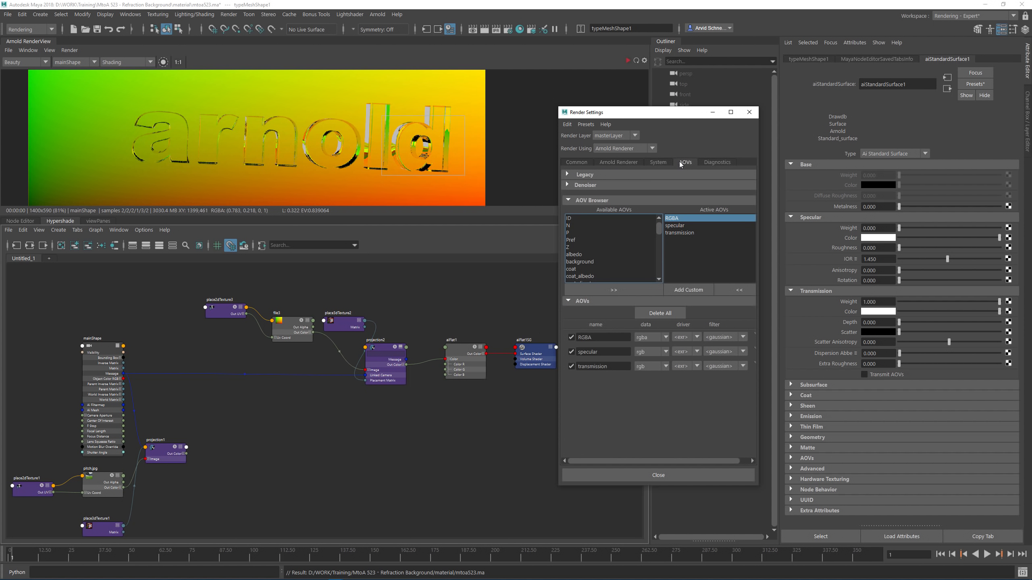
pyautogui.click(607, 366)
pyautogui.click(576, 226)
pyautogui.click(611, 291)
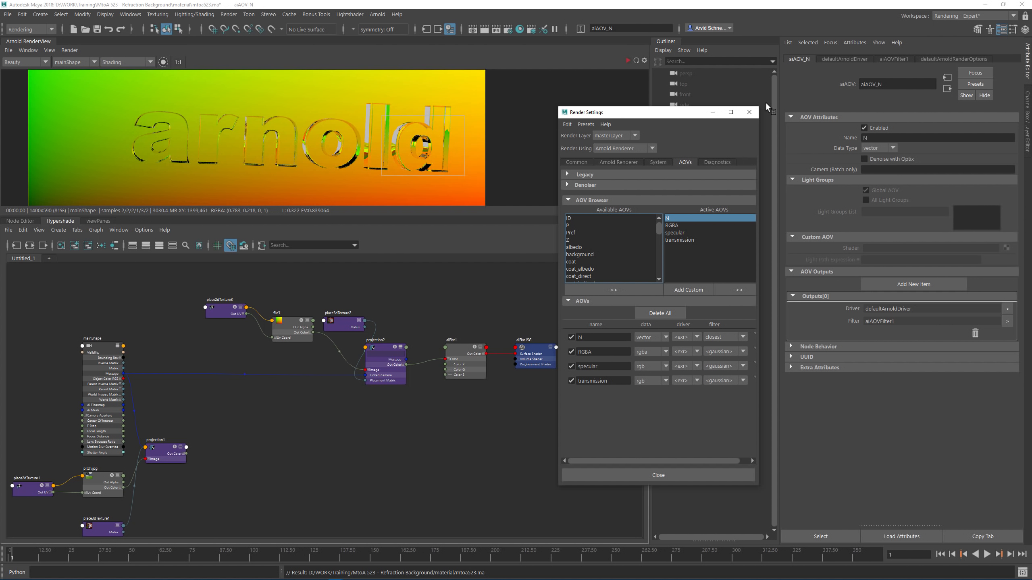
pyautogui.click(749, 112)
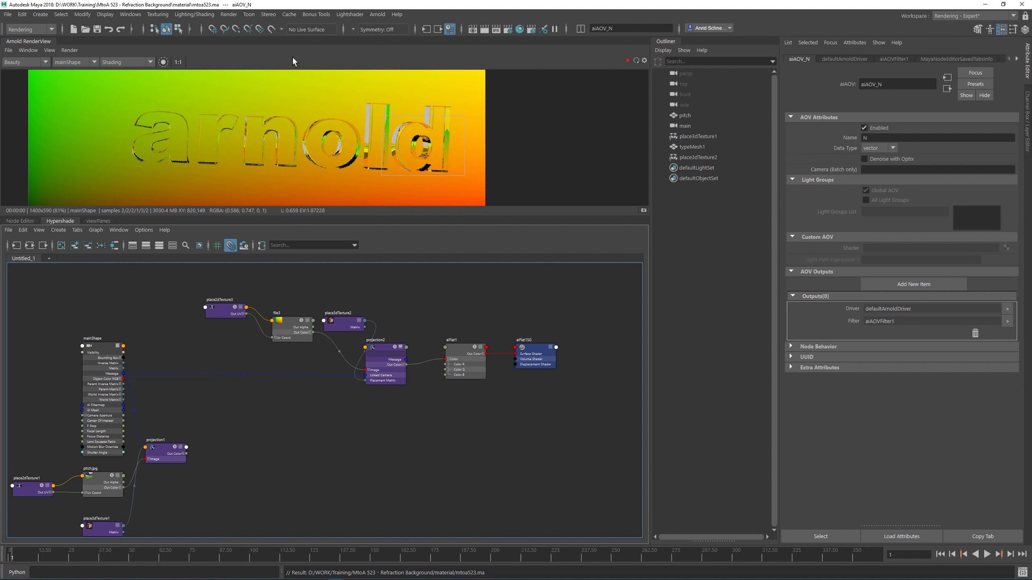
# Set the render output's file name prefix to mtoa523_st and start a batch render of the scene
pyautogui.click(229, 14)
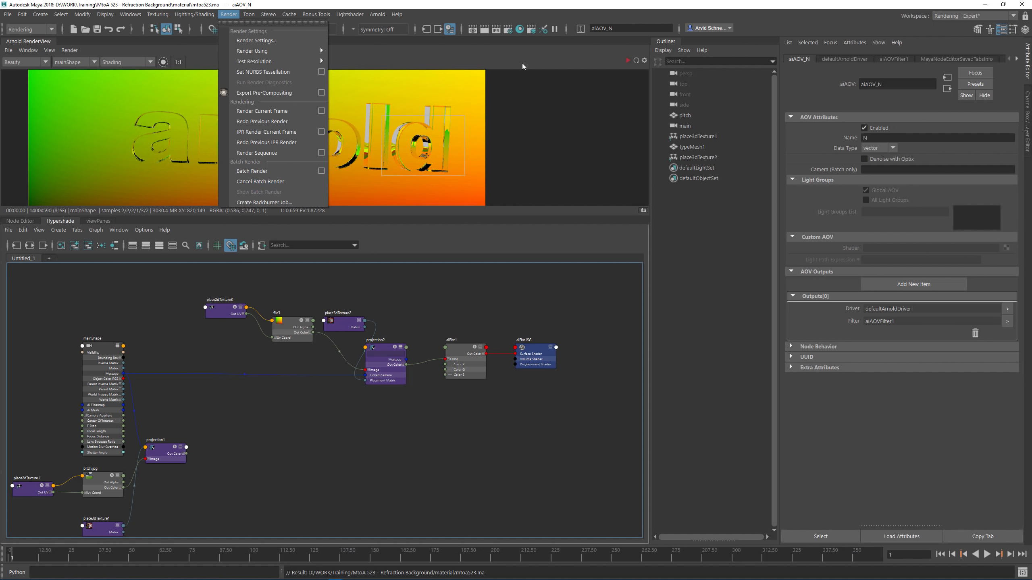
pyautogui.click(508, 30)
pyautogui.click(576, 161)
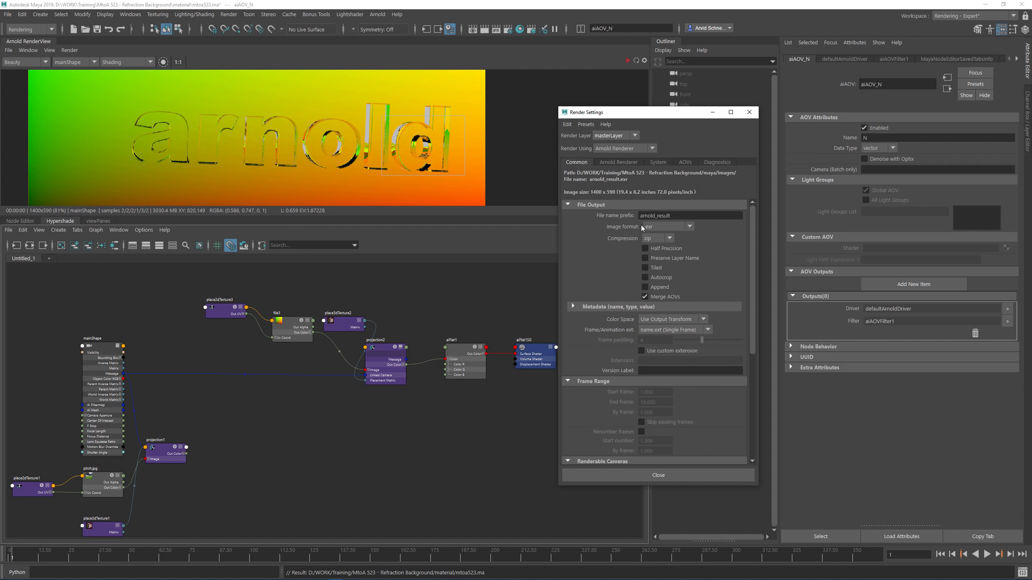
pyautogui.moveTo(687, 216); pyautogui.dragTo(608, 207)
pyautogui.write('mto')
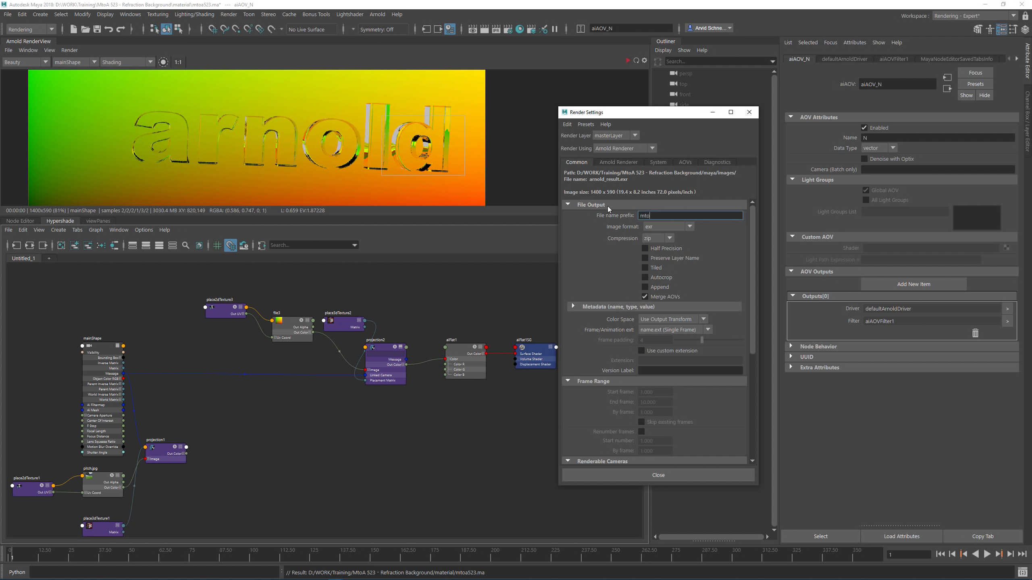
pyautogui.write('a523_st')
pyautogui.click(664, 476)
pyautogui.click(228, 14)
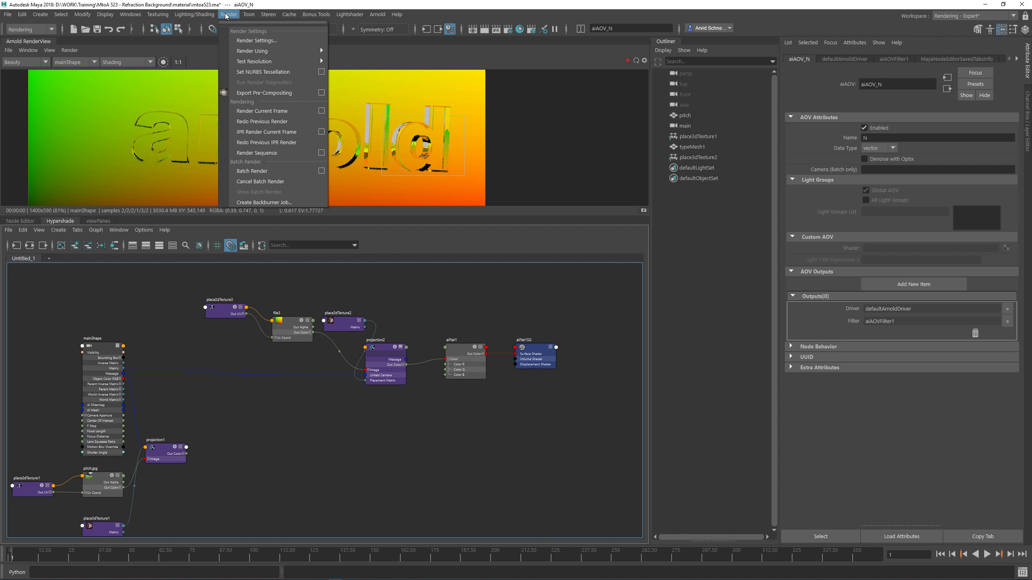
pyautogui.click(270, 171)
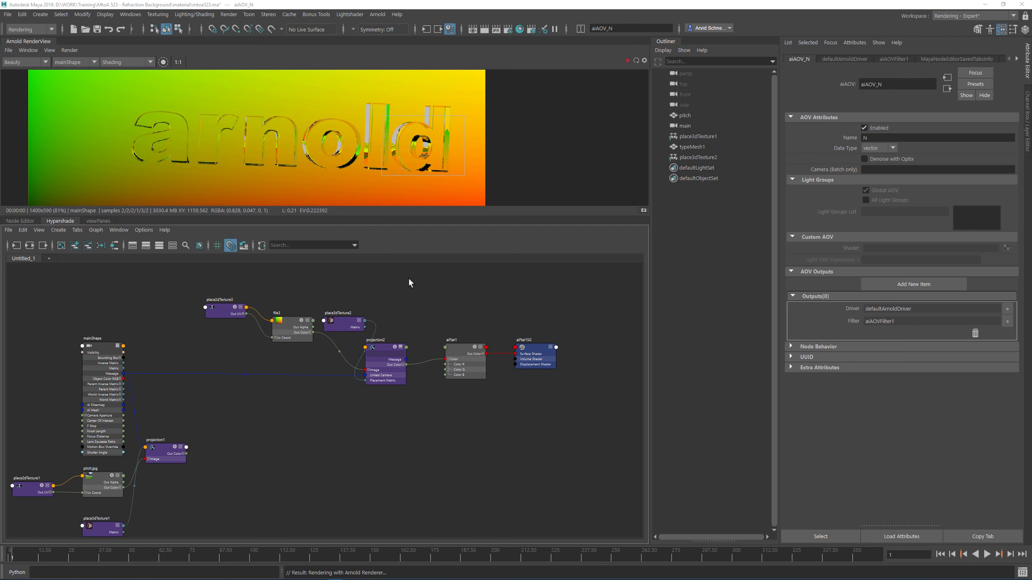
# Switch to the NukeX comp and open the properties of the pitch.jpg Read node to check its format
pyautogui.moveTo(522, 577)
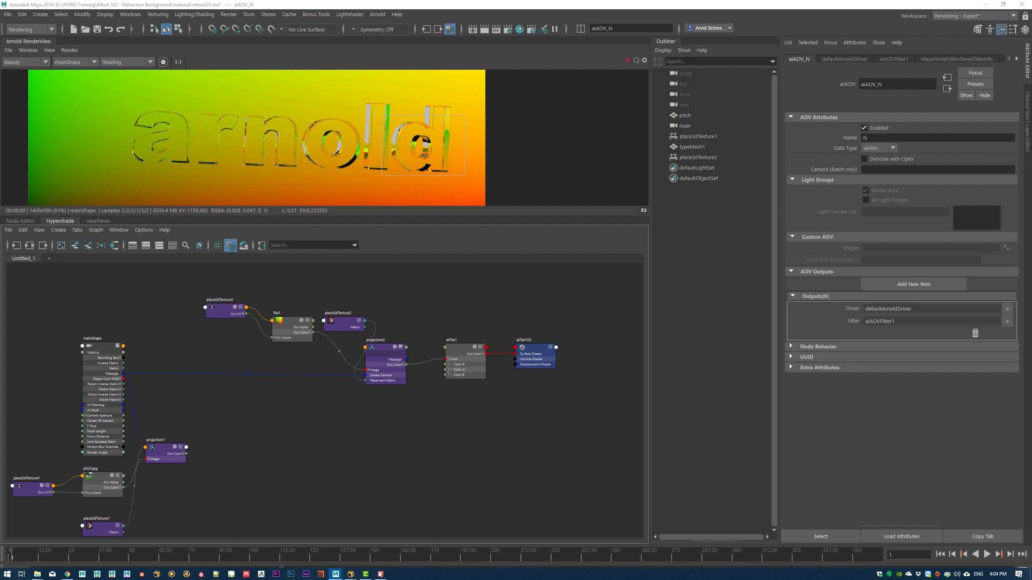
pyautogui.click(351, 574)
pyautogui.click(384, 542)
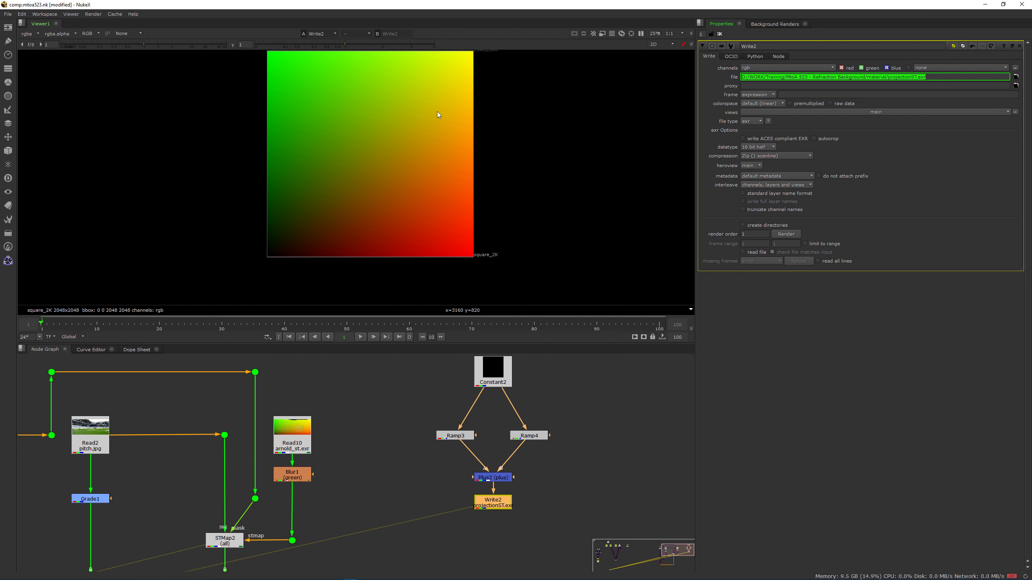
pyautogui.moveTo(437, 111); pyautogui.dragTo(446, 146, button='middle')
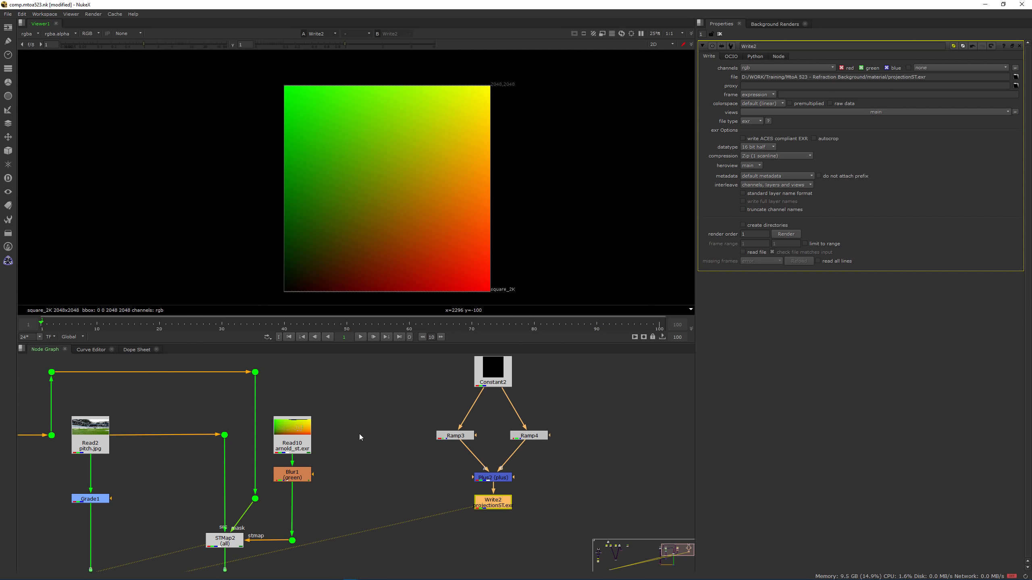
pyautogui.moveTo(109, 423); pyautogui.dragTo(144, 428, button='middle')
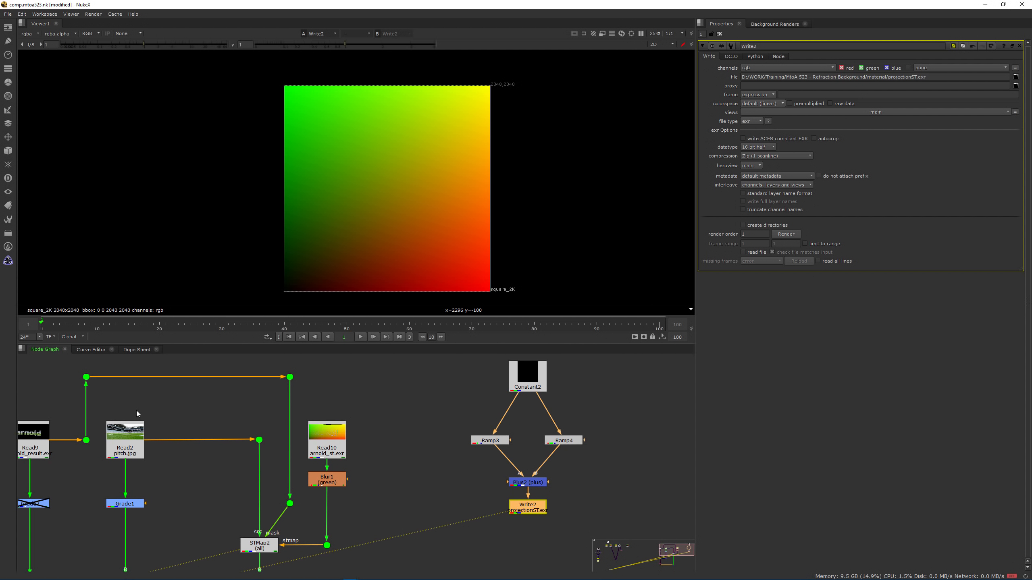
pyautogui.doubleClick(126, 439)
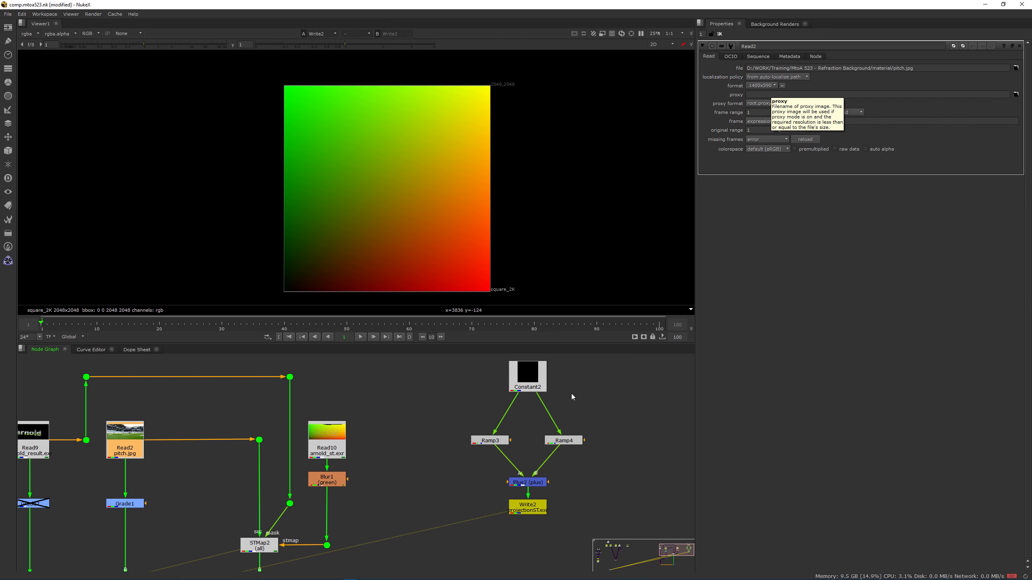
# View the Constant2 node and set its format to 1400x590
pyautogui.click(534, 378)
pyautogui.press('1')
pyautogui.doubleClick(534, 379)
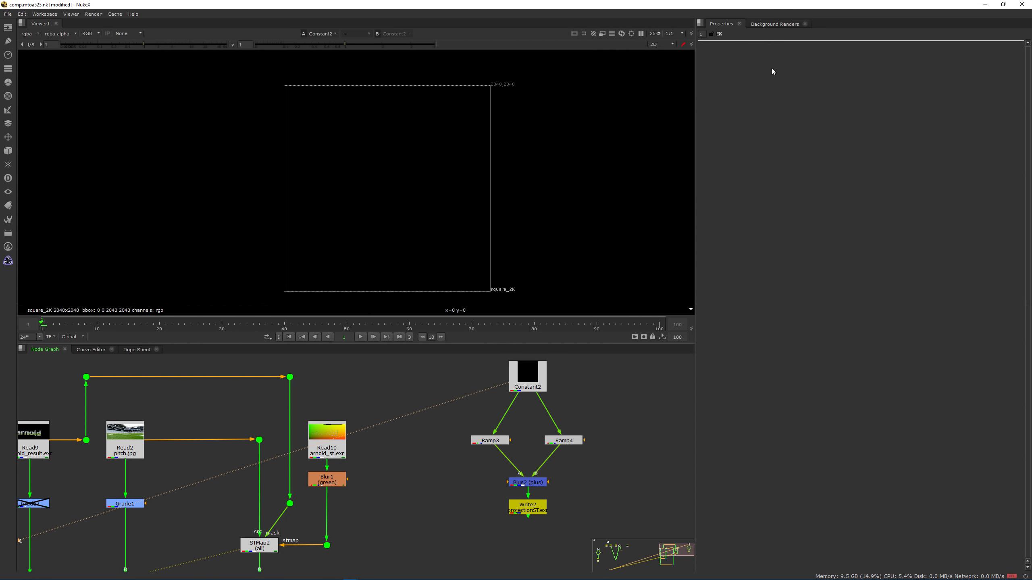
pyautogui.click(783, 84)
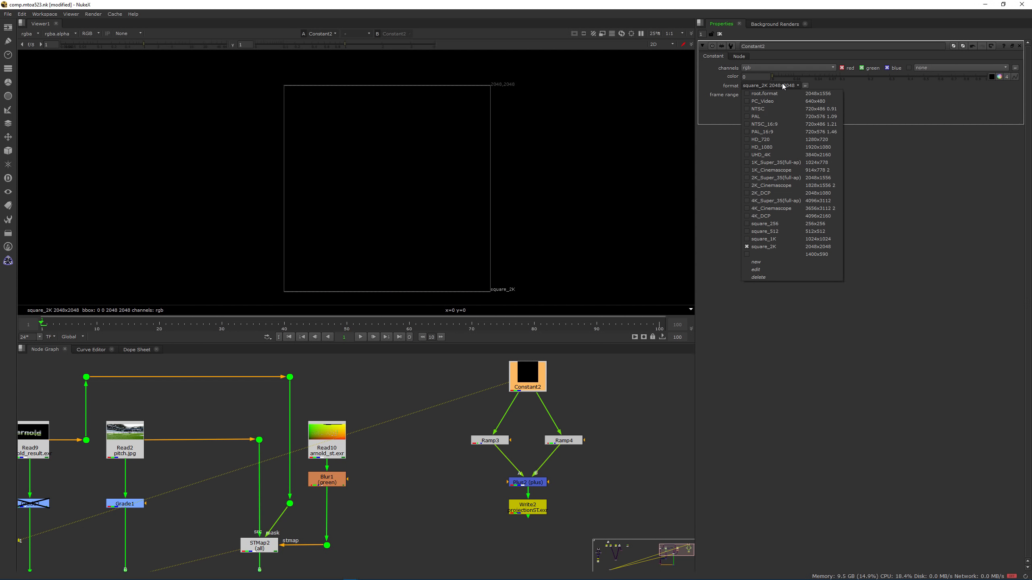
pyautogui.click(785, 255)
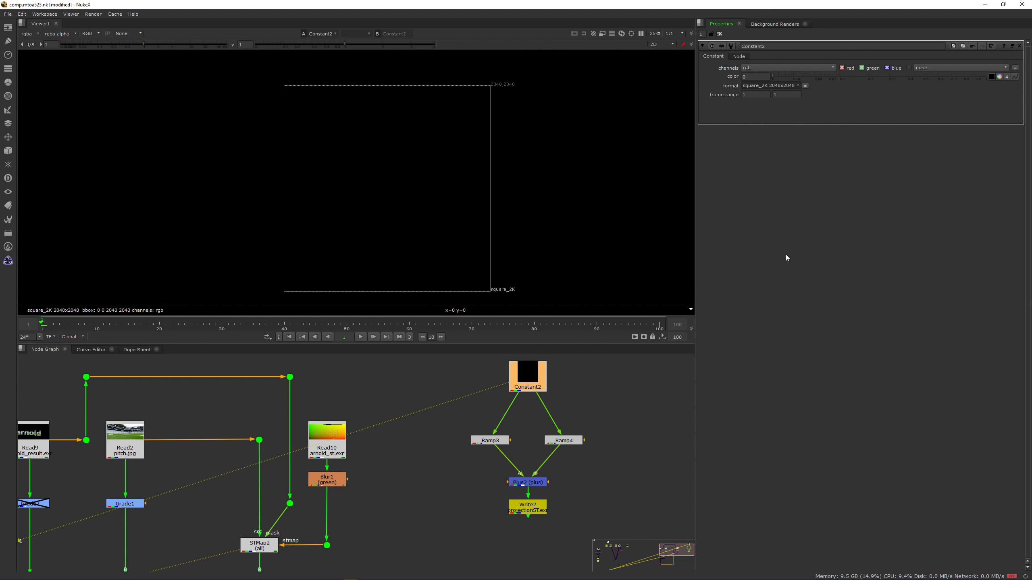
# View the red Ramp3 node and set its point 1 x value to 1400
pyautogui.doubleClick(490, 441)
pyautogui.press('1')
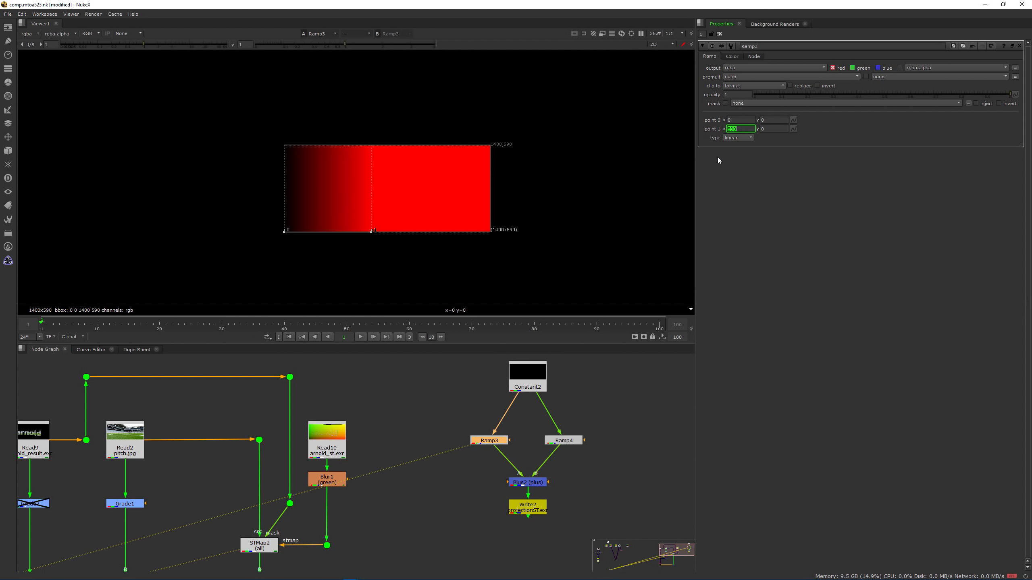
pyautogui.moveTo(370, 220); pyautogui.dragTo(428, 226, button='middle')
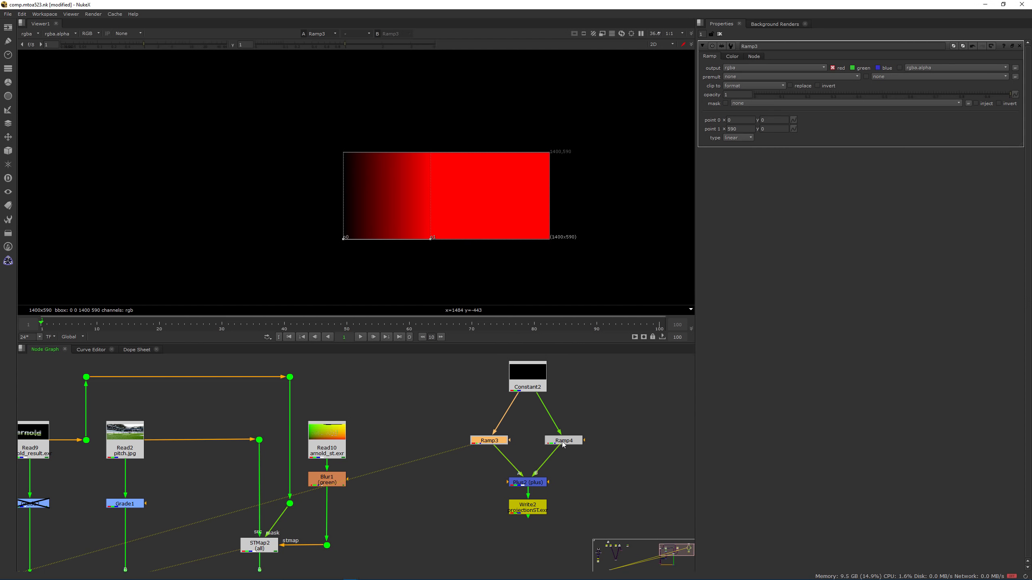
pyautogui.click(742, 129)
pyautogui.write('1400')
pyautogui.press('Return')
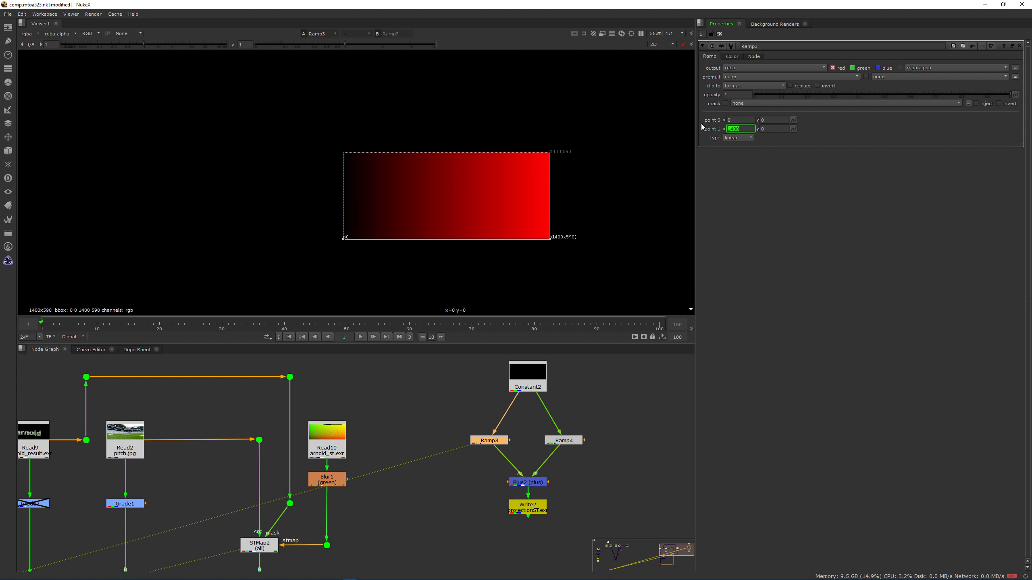
# Set the point 1 y value of the green Ramp4 node to 590
pyautogui.doubleClick(568, 444)
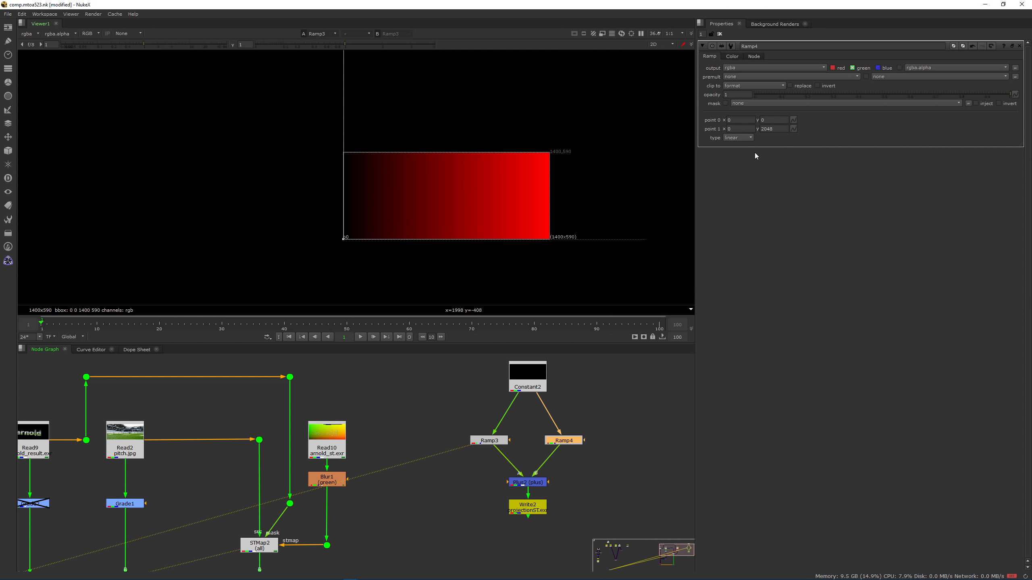
pyautogui.moveTo(778, 129); pyautogui.dragTo(752, 127)
pyautogui.write('590')
pyautogui.press('Return')
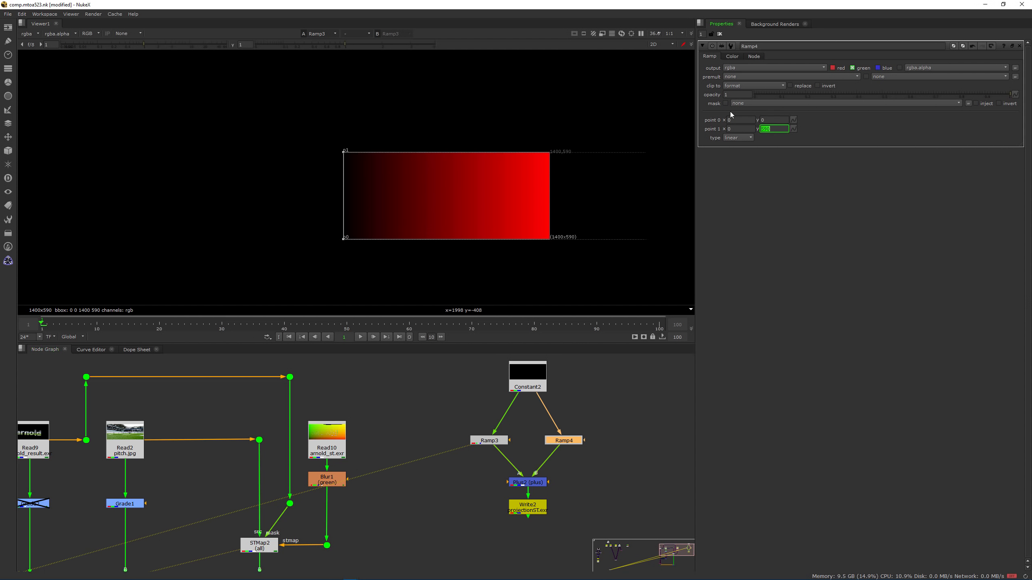
# View the Plus2 node's combined ramps and examine the red and green channels separately
pyautogui.click(527, 482)
pyautogui.press('1')
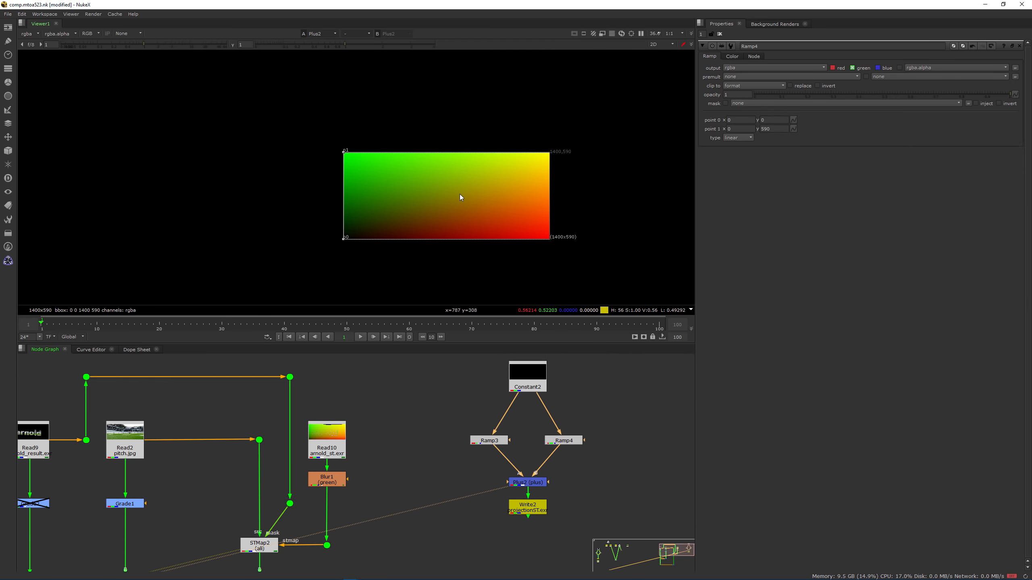
pyautogui.scroll(2, 459, 194)
pyautogui.moveTo(482, 185); pyautogui.dragTo(374, 190, button='middle')
pyautogui.press('r')
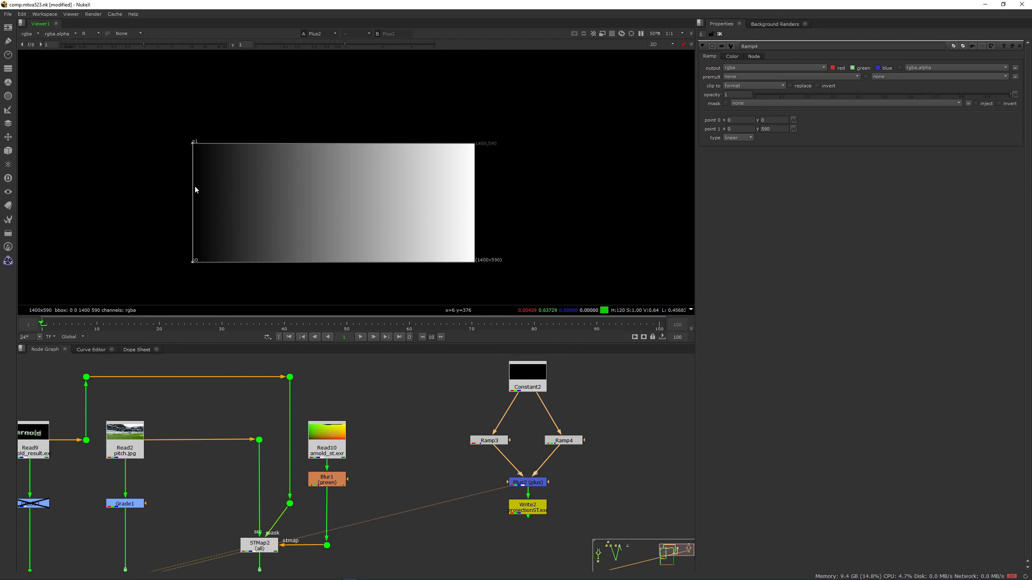
pyautogui.press('g')
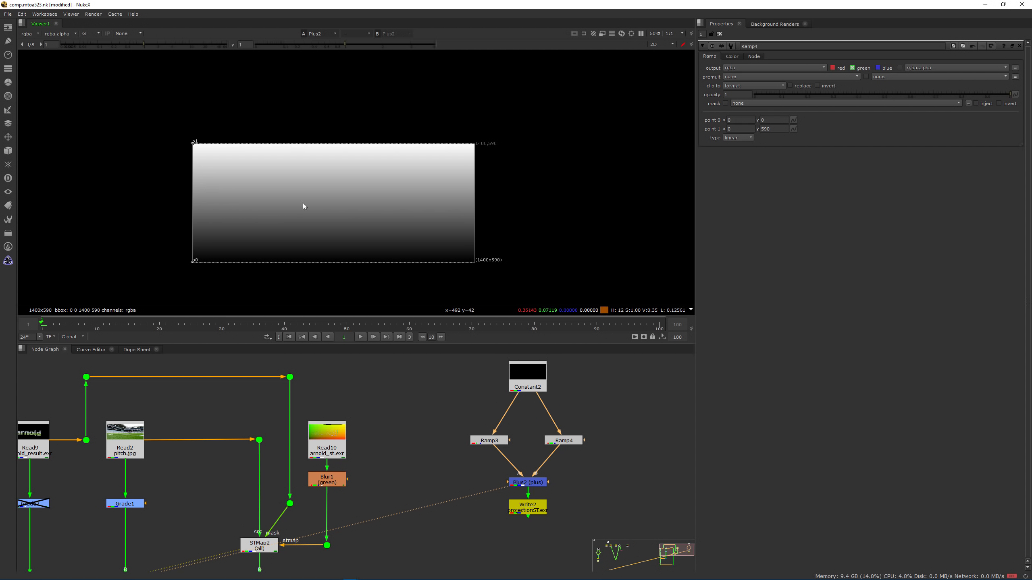
pyautogui.press('r')
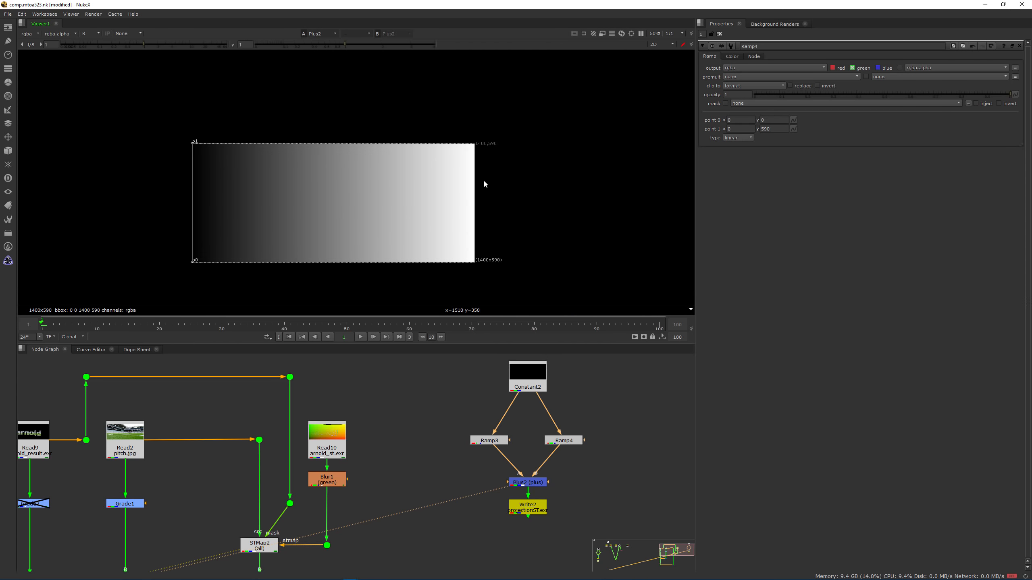
# Change the Write2 node's output file name to projectionST_res.exr and render it
pyautogui.doubleClick(540, 505)
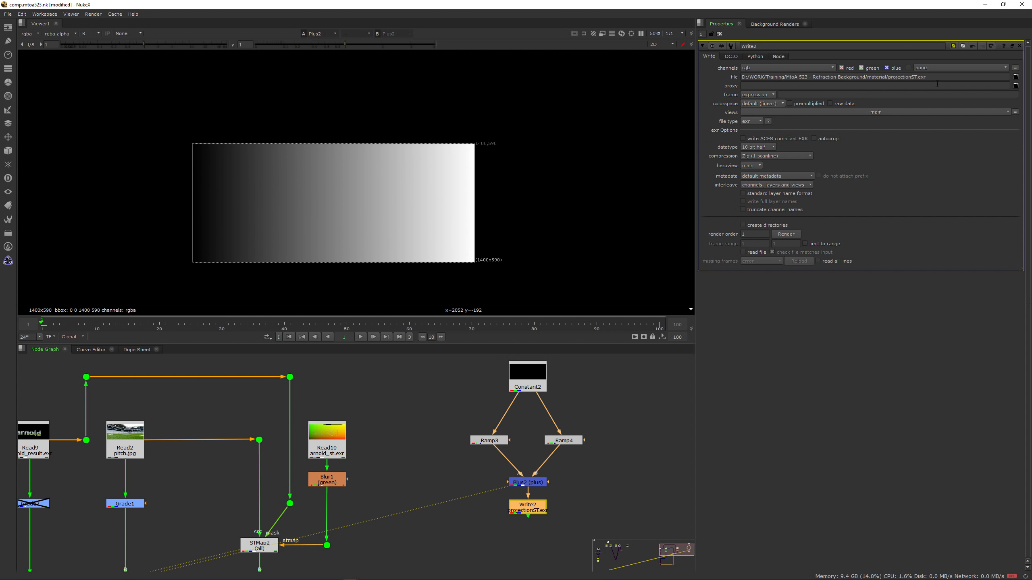
pyautogui.click(918, 78)
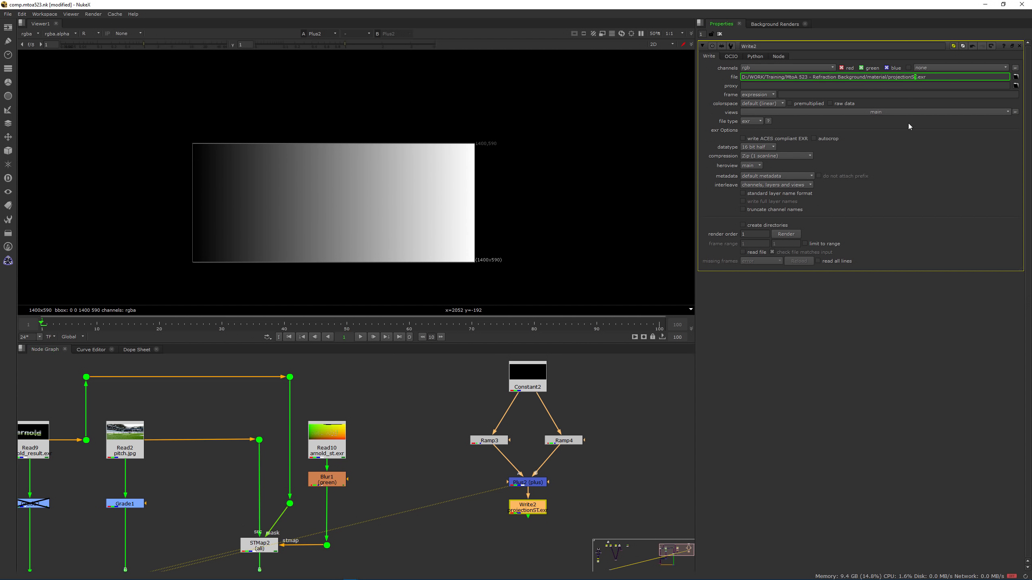
pyautogui.write('_res')
pyautogui.press('Return')
pyautogui.click(553, 513)
pyautogui.click(538, 510)
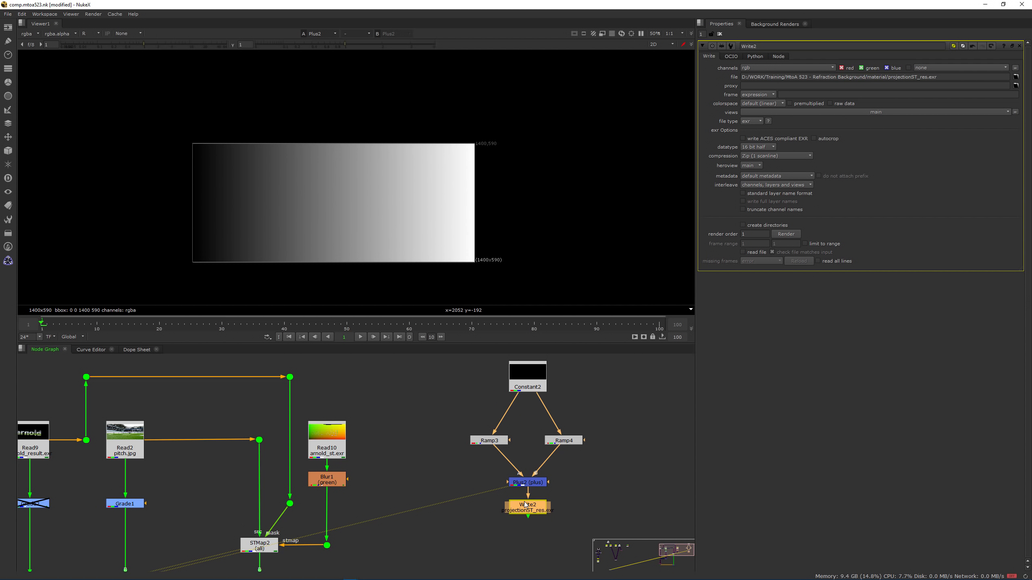
pyautogui.press('F7')
pyautogui.click(504, 307)
# Switch to Maya and load projectionST_res.exr as the image of the file3 texture node
pyautogui.hotkey('alt', 'Tab')
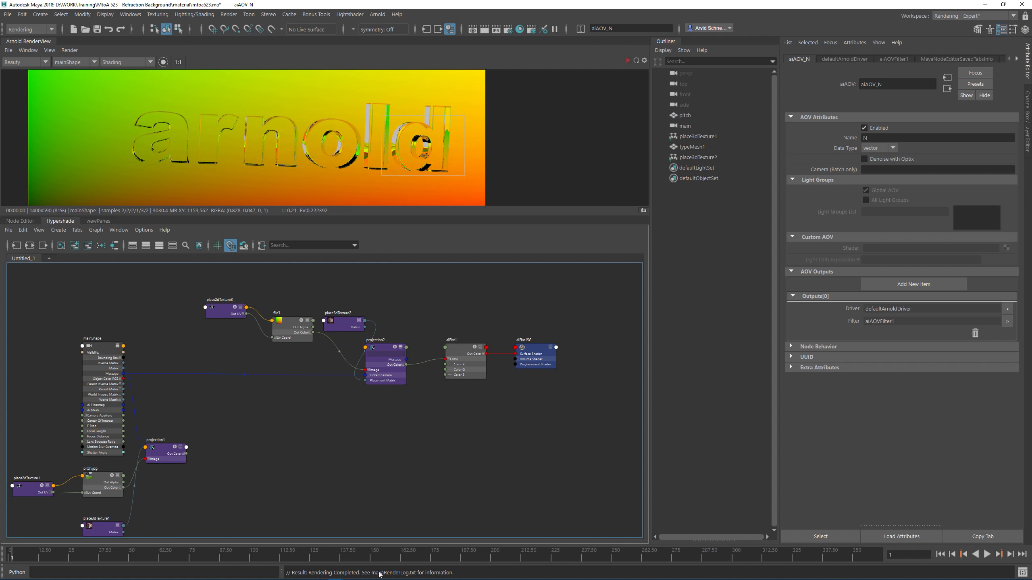
pyautogui.scroll(3, 254, 315)
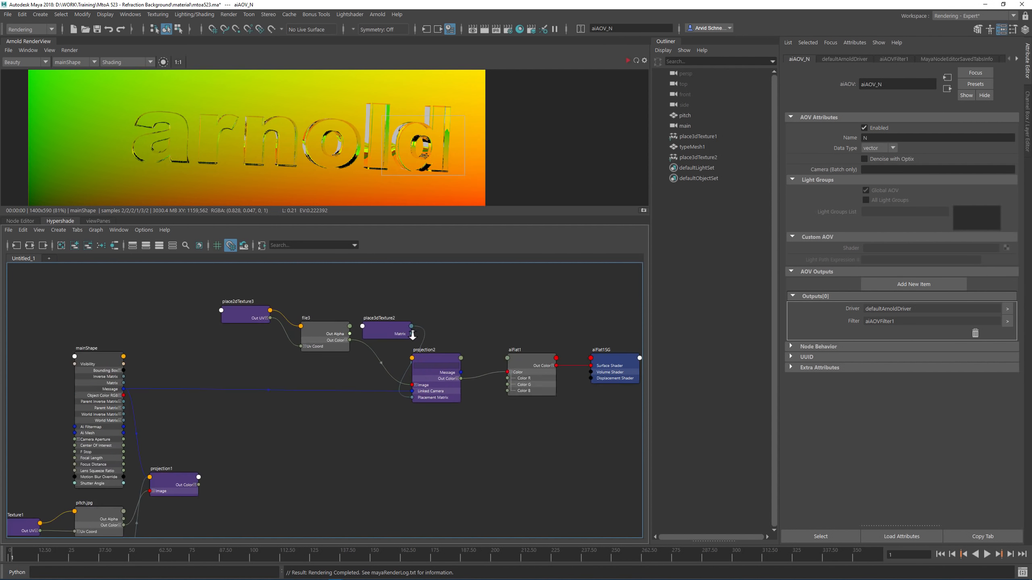
pyautogui.click(314, 330)
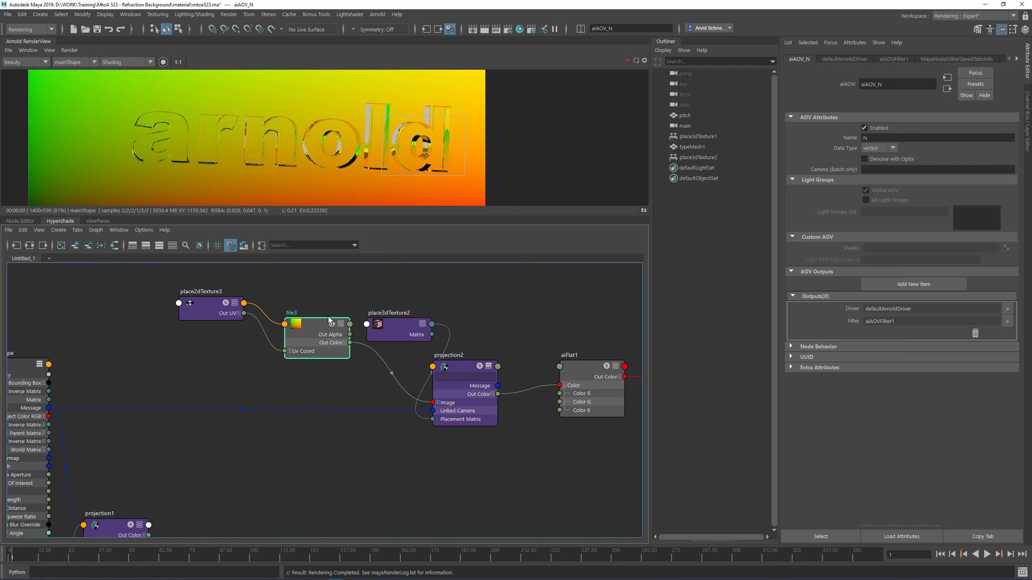
pyautogui.click(349, 302)
pyautogui.click(302, 319)
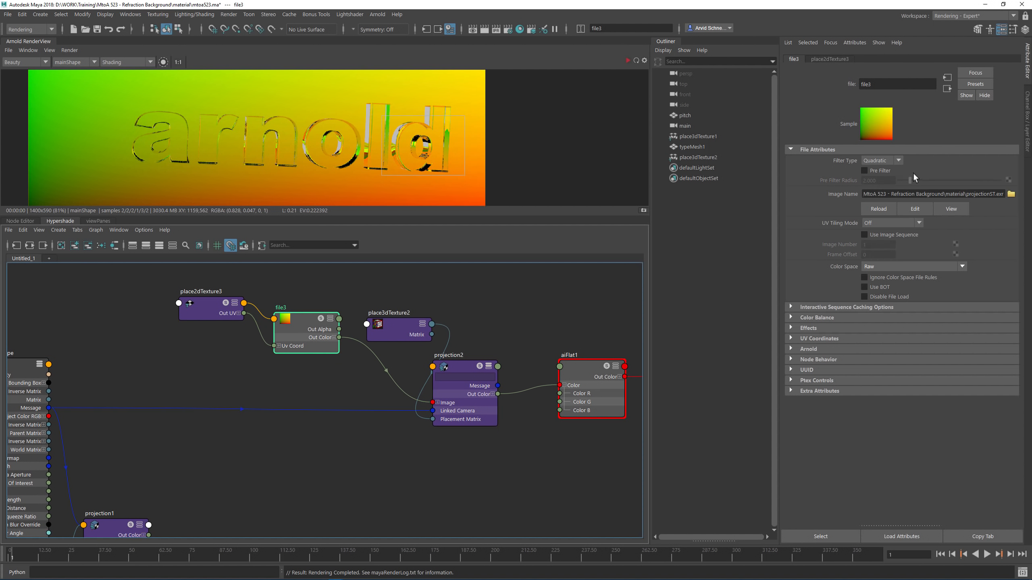
pyautogui.click(1011, 194)
pyautogui.click(448, 249)
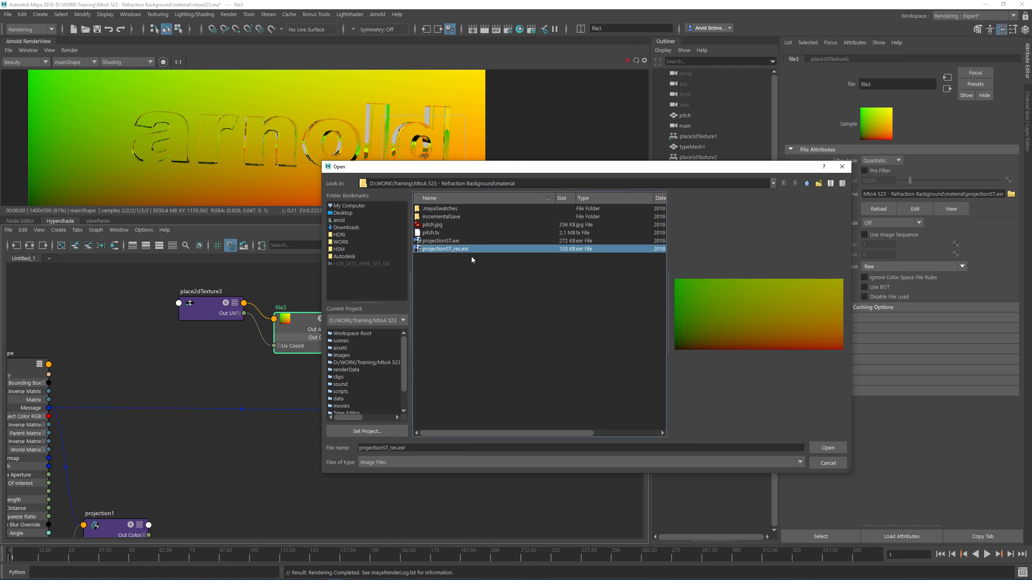
pyautogui.click(828, 447)
# Set the file3 texture's color space to Raw
pyautogui.click(890, 267)
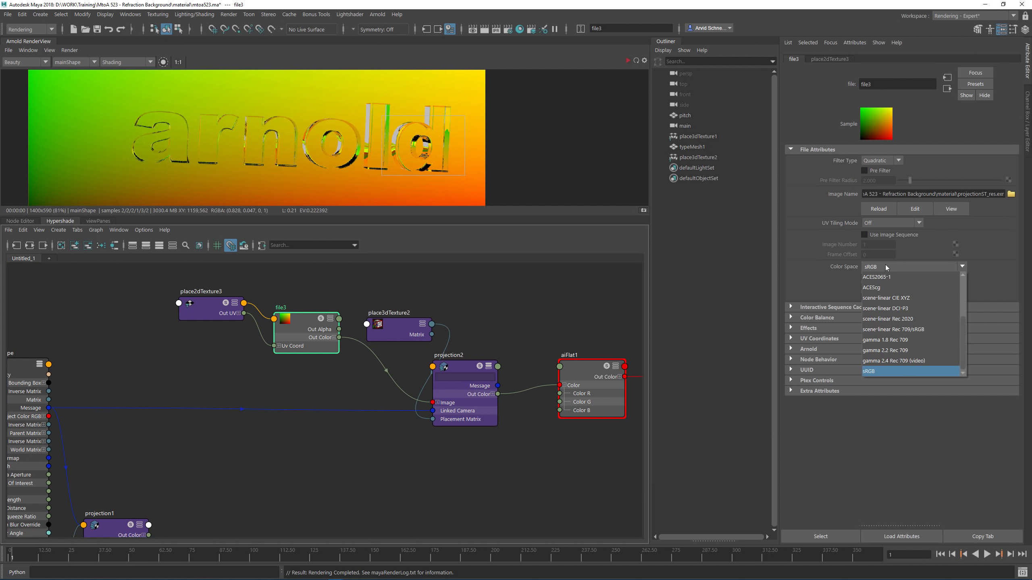
pyautogui.scroll(-3, 896, 337)
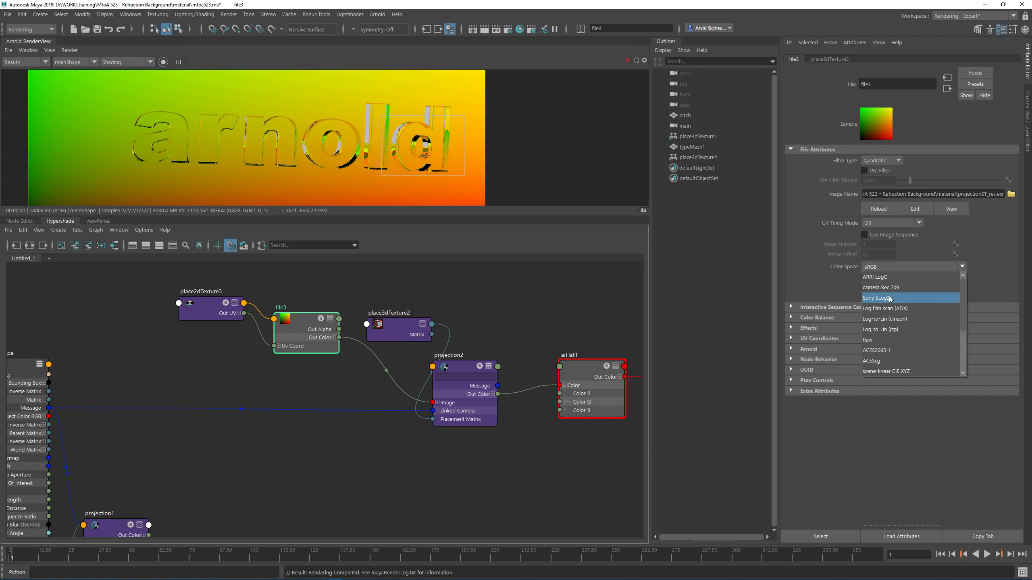
pyautogui.click(886, 340)
# Show the projection2 node's attributes and update the full scene in the Arnold render view
pyautogui.click(494, 367)
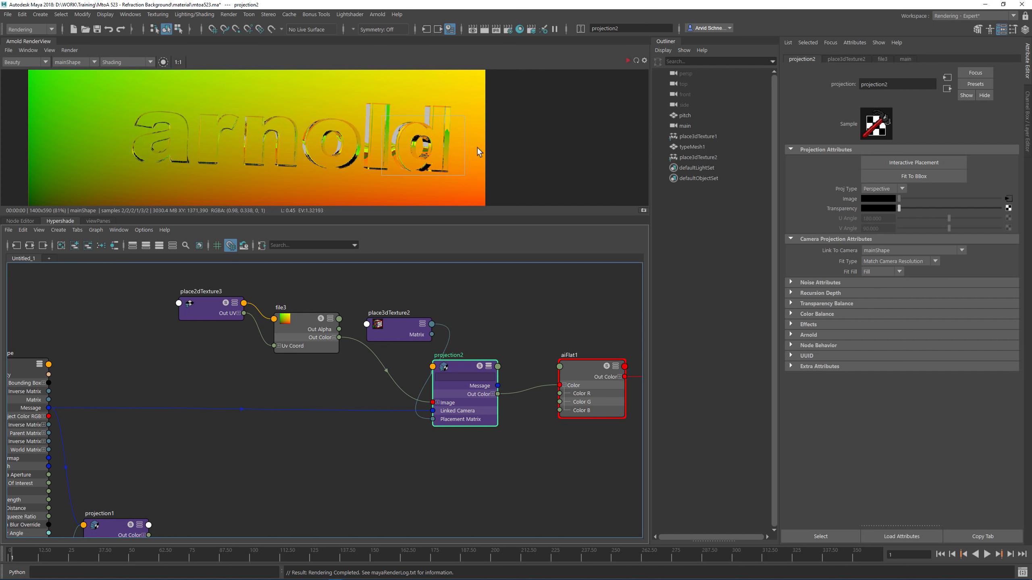
pyautogui.click(49, 50)
pyautogui.click(112, 126)
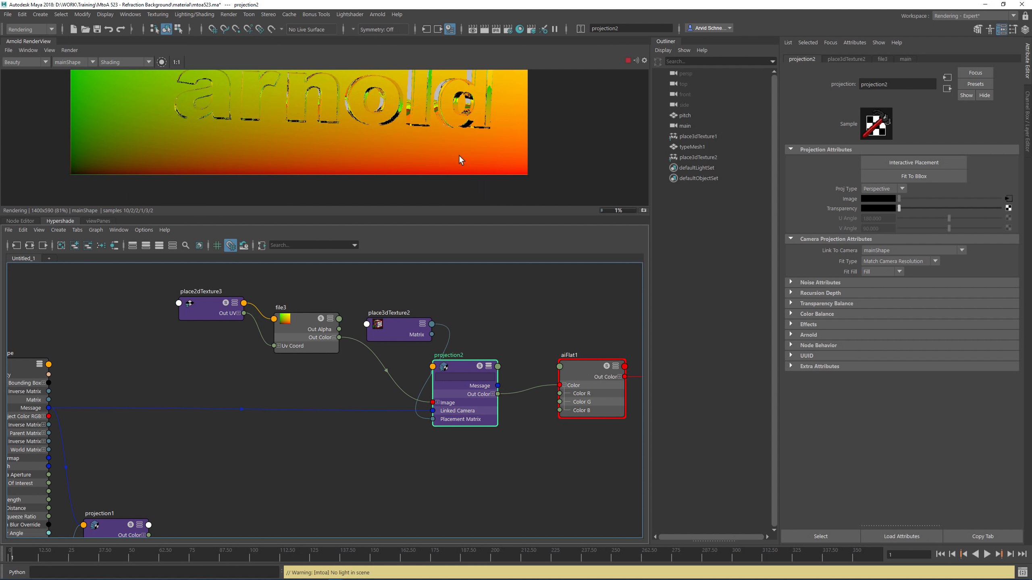
pyautogui.keyDown('alt'); pyautogui.moveTo(463, 141); pyautogui.dragTo(414, 132, button='right'); pyautogui.keyUp('alt')
pyautogui.keyDown('alt'); pyautogui.moveTo(416, 150); pyautogui.dragTo(414, 180, button='middle'); pyautogui.keyUp('alt')
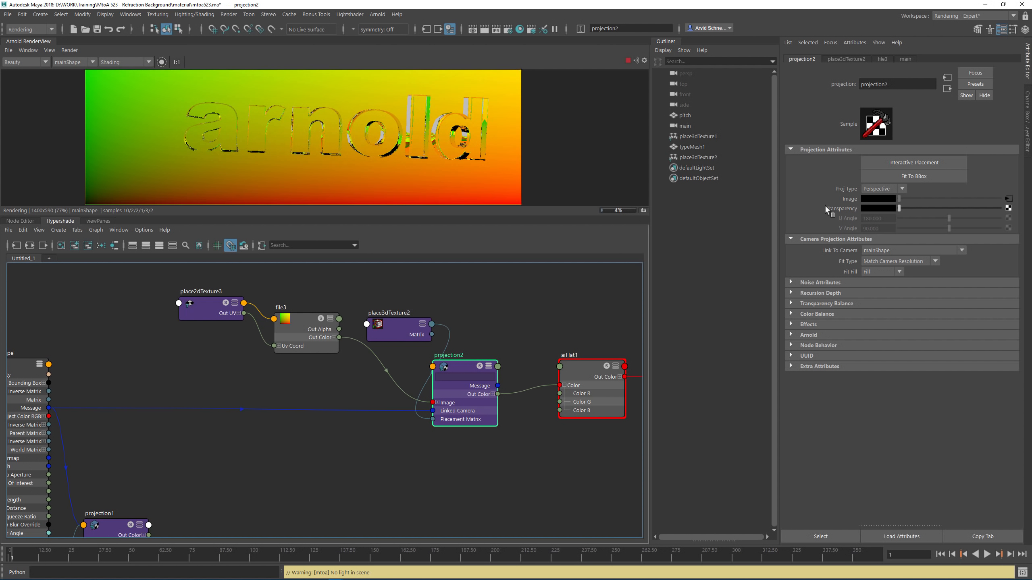
# Set projection2's Fit Fill to Horizontal, update the full scene and inspect the render's lower edge
pyautogui.click(878, 275)
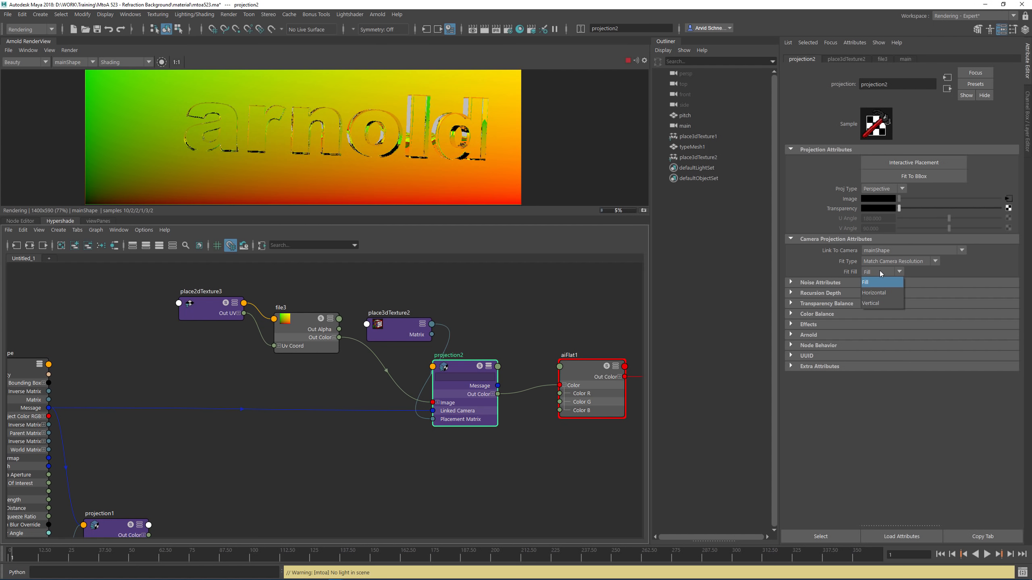
pyautogui.click(881, 294)
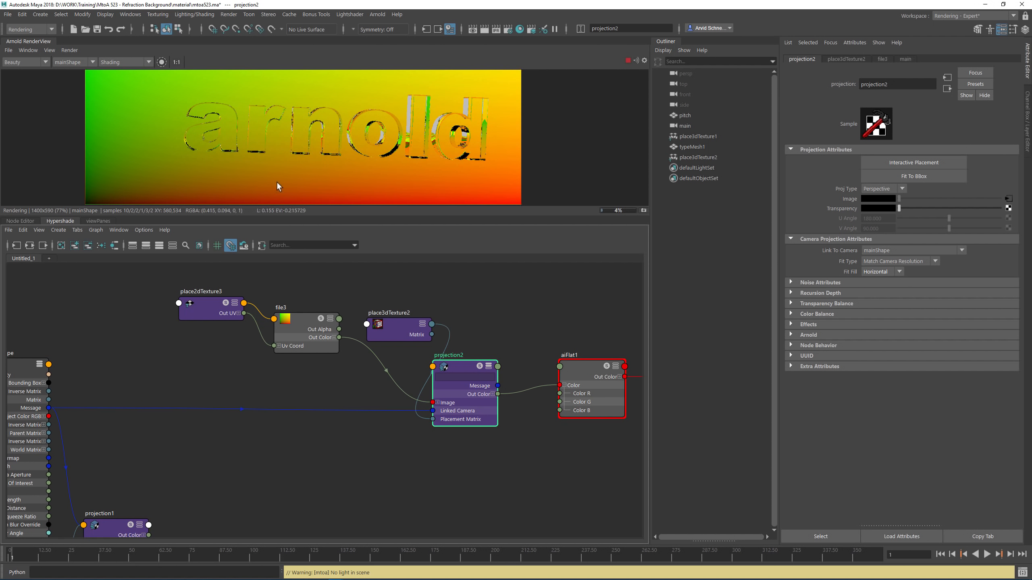
pyautogui.click(69, 50)
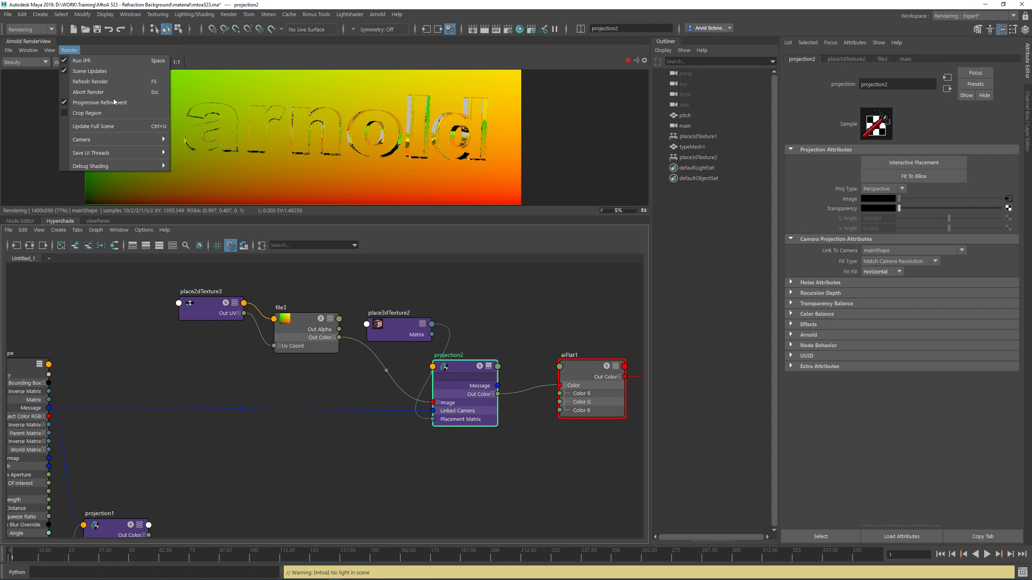
pyautogui.click(113, 126)
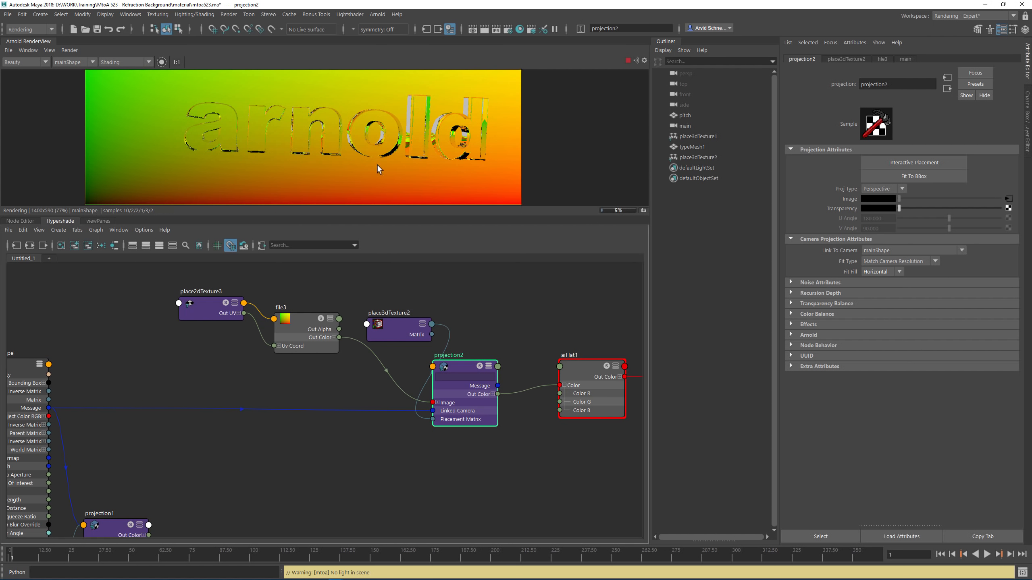
pyautogui.scroll(8, 371, 179)
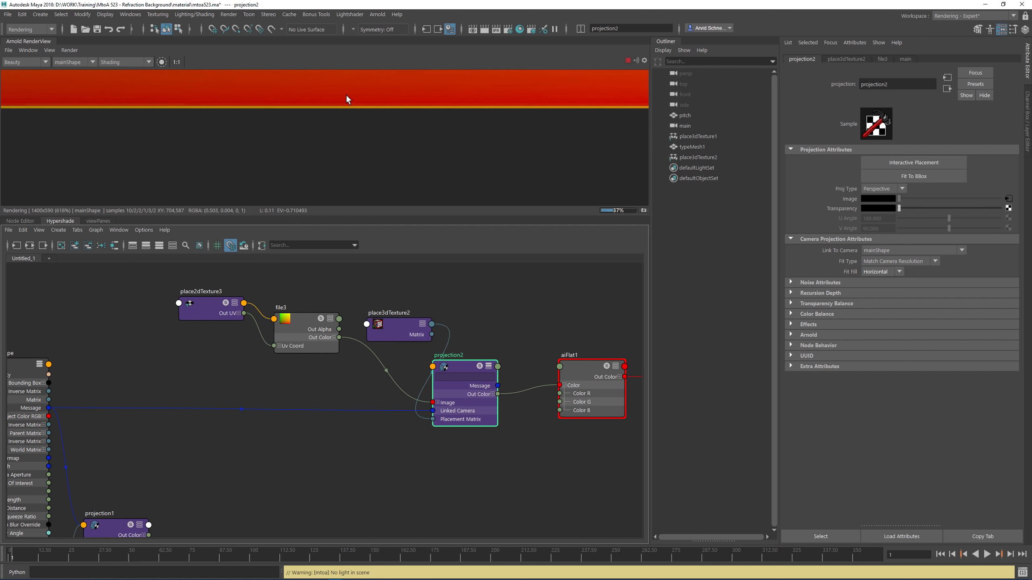
pyautogui.scroll(-9, 352, 98)
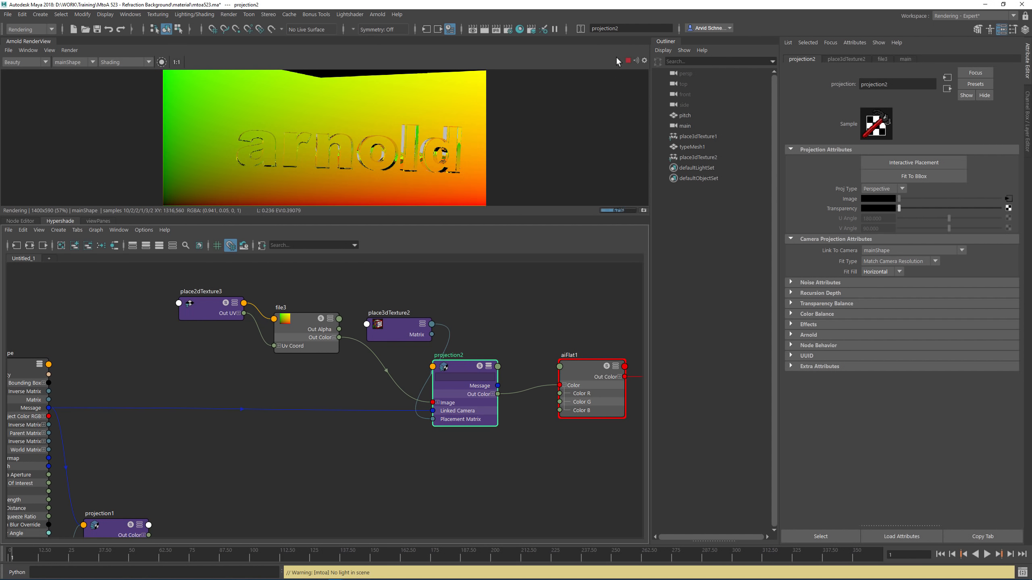
# Set the render output's file name prefix to mtoa523_st_res and start a batch render
pyautogui.click(523, 314)
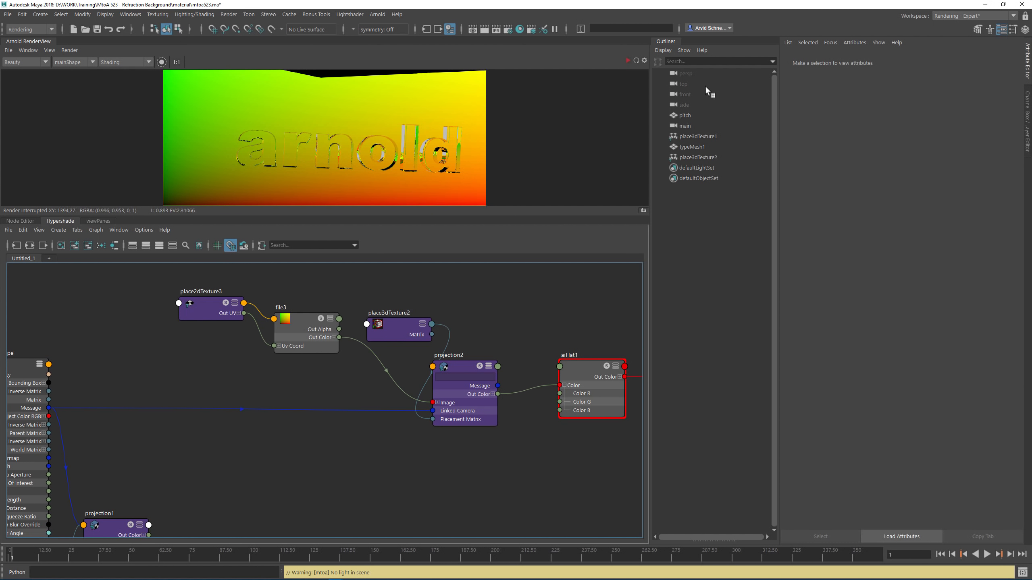
pyautogui.click(508, 29)
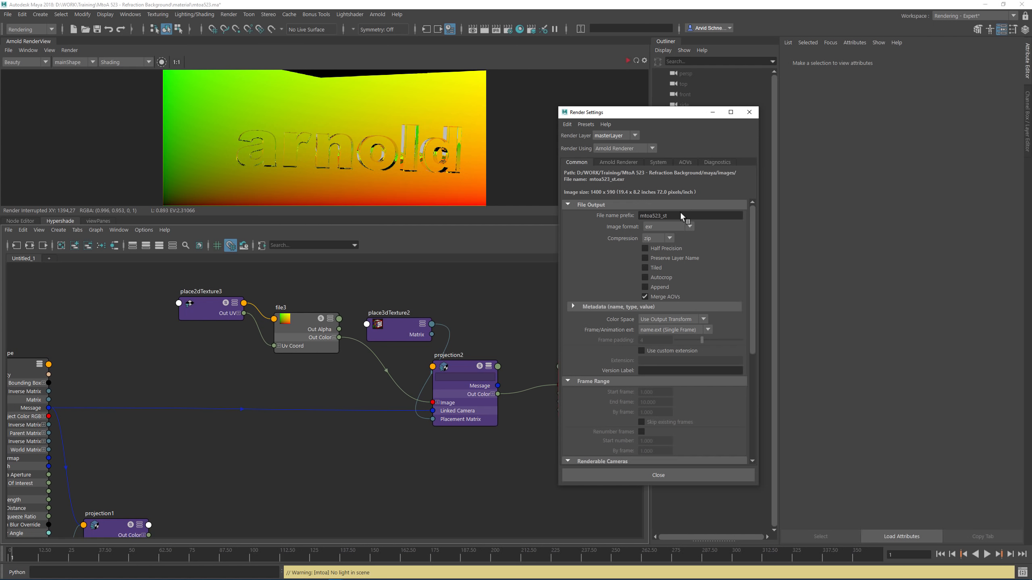
pyautogui.click(669, 217)
pyautogui.write('_res')
pyautogui.press('Return')
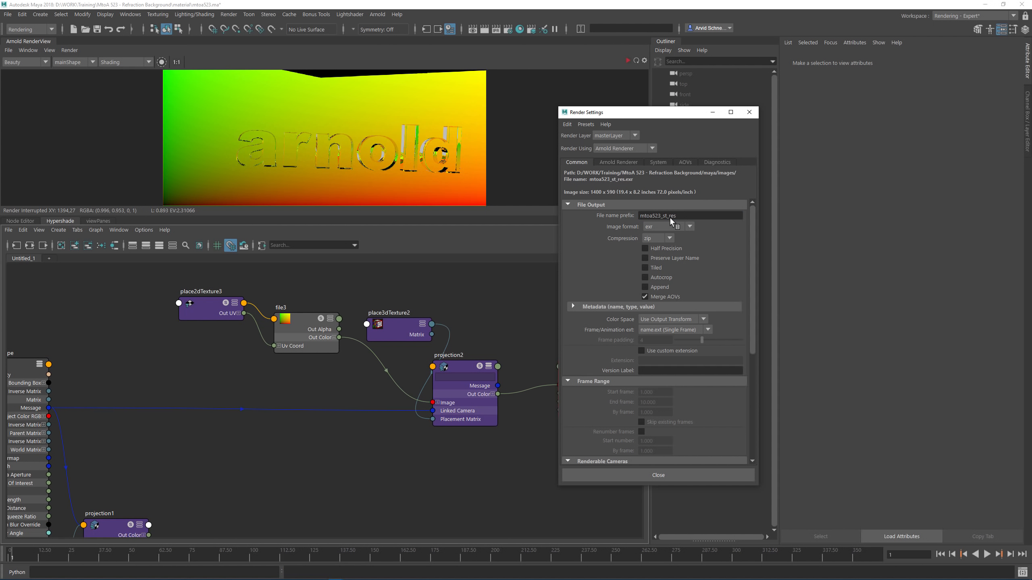
pyautogui.click(750, 112)
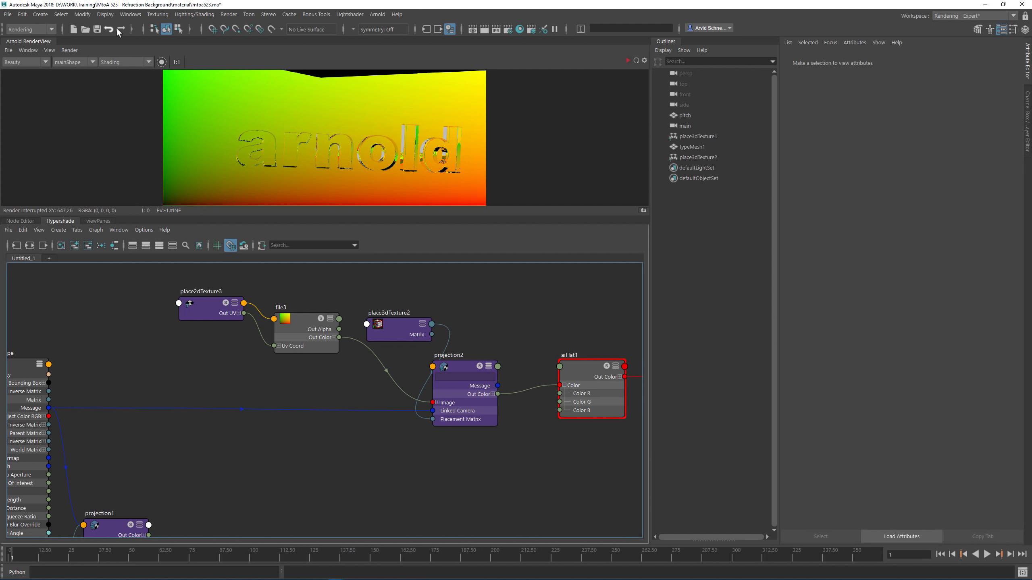
pyautogui.click(227, 15)
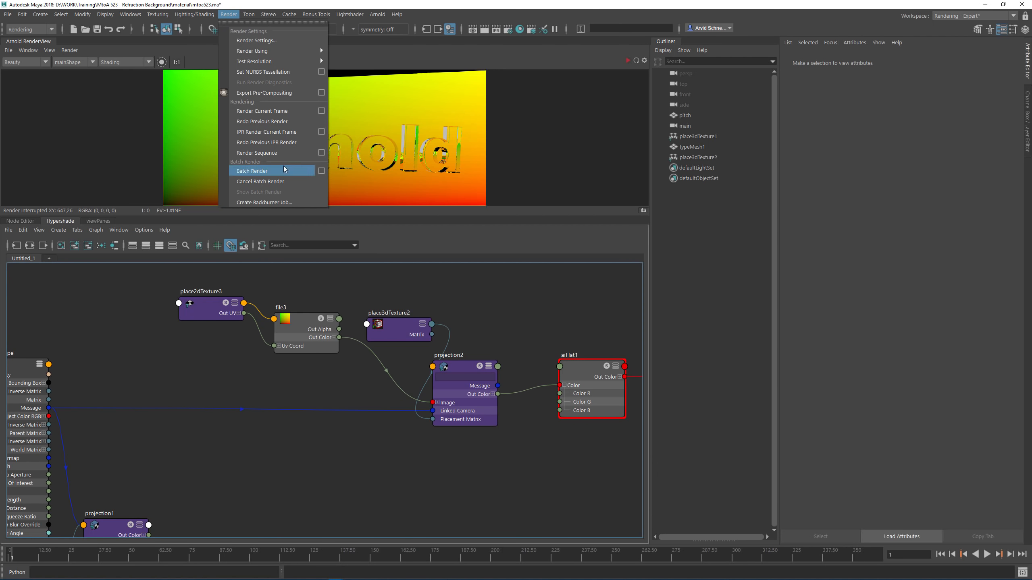
pyautogui.click(267, 173)
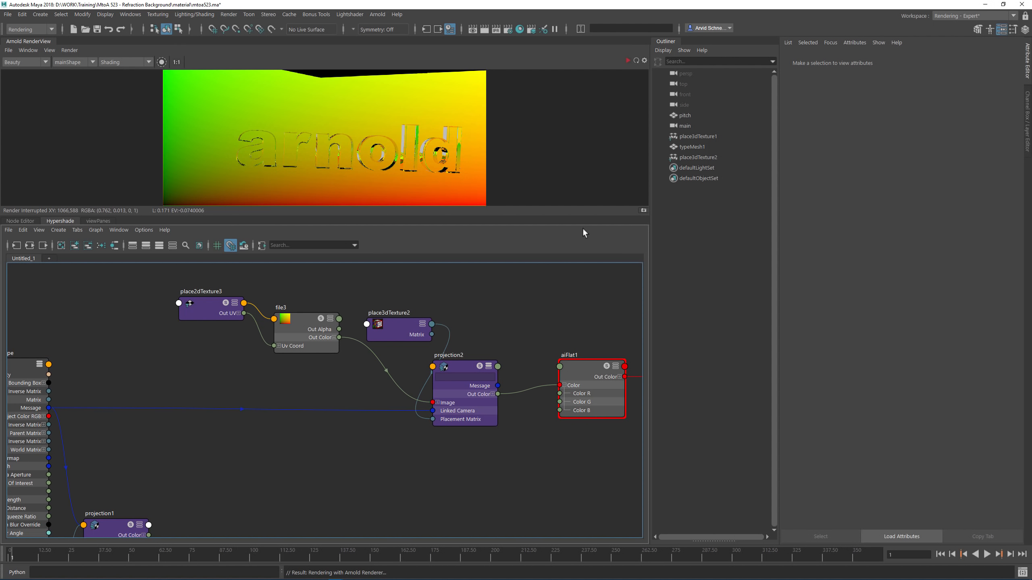
# Switch to Nuke and browse for a new Read node's file in the Maya project's images folder
pyautogui.hotkey('alt', 'Tab')
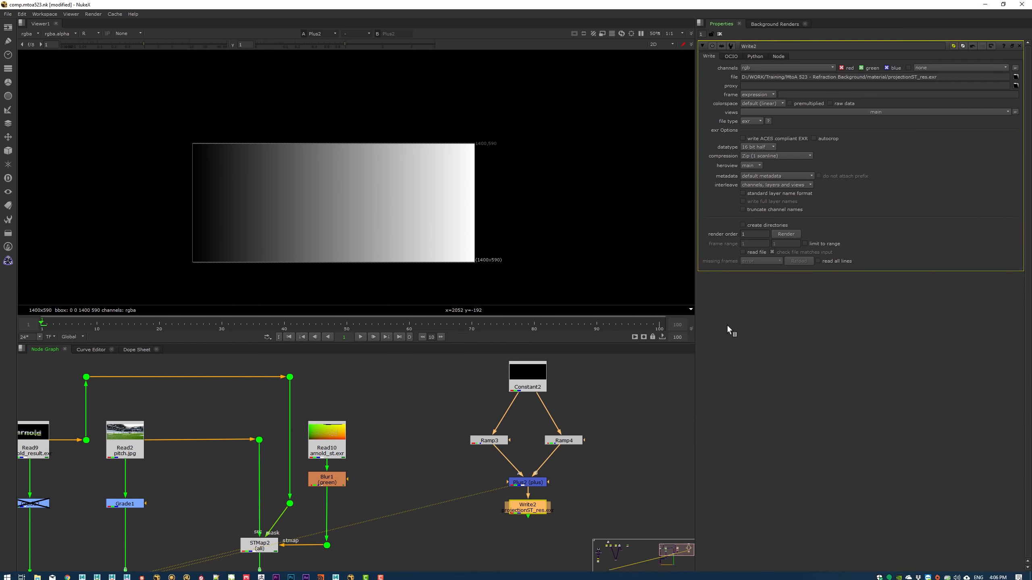
pyautogui.click(639, 407)
pyautogui.moveTo(639, 407); pyautogui.dragTo(504, 406, button='middle')
pyautogui.moveTo(590, 405); pyautogui.dragTo(529, 414, button='middle')
pyautogui.press('r')
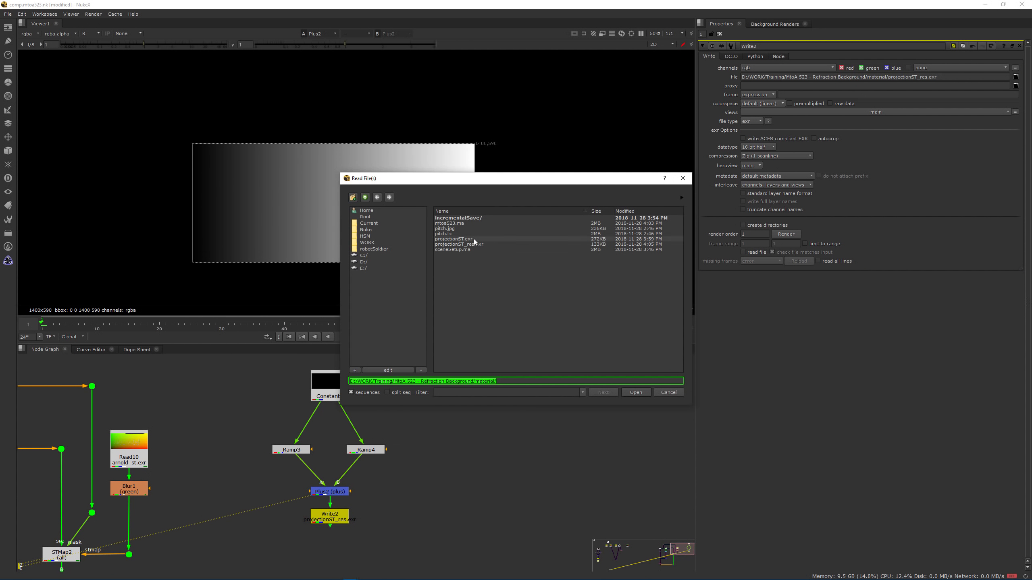
pyautogui.moveTo(474, 238); pyautogui.dragTo(475, 244)
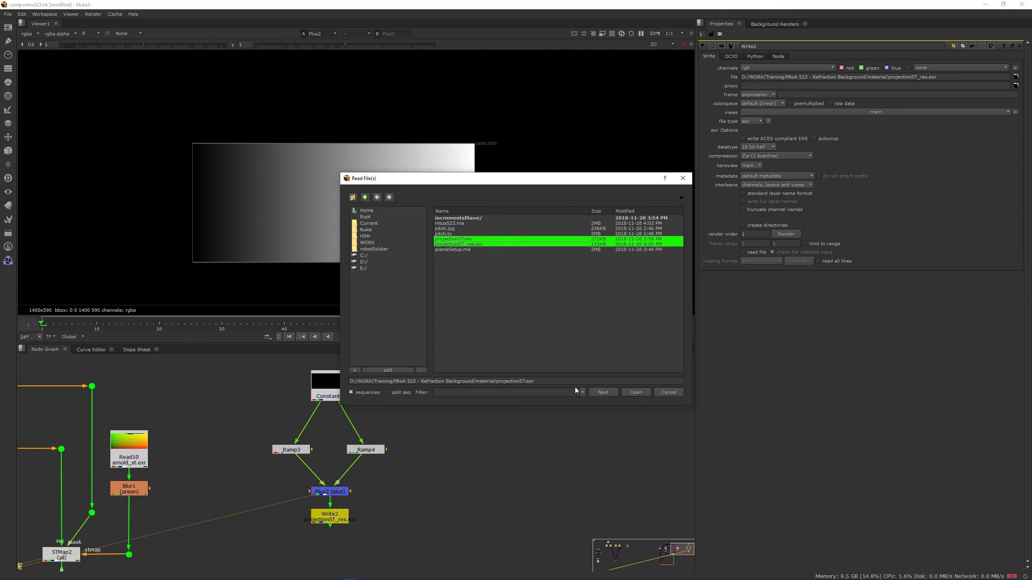
pyautogui.click(367, 198)
pyautogui.doubleClick(453, 224)
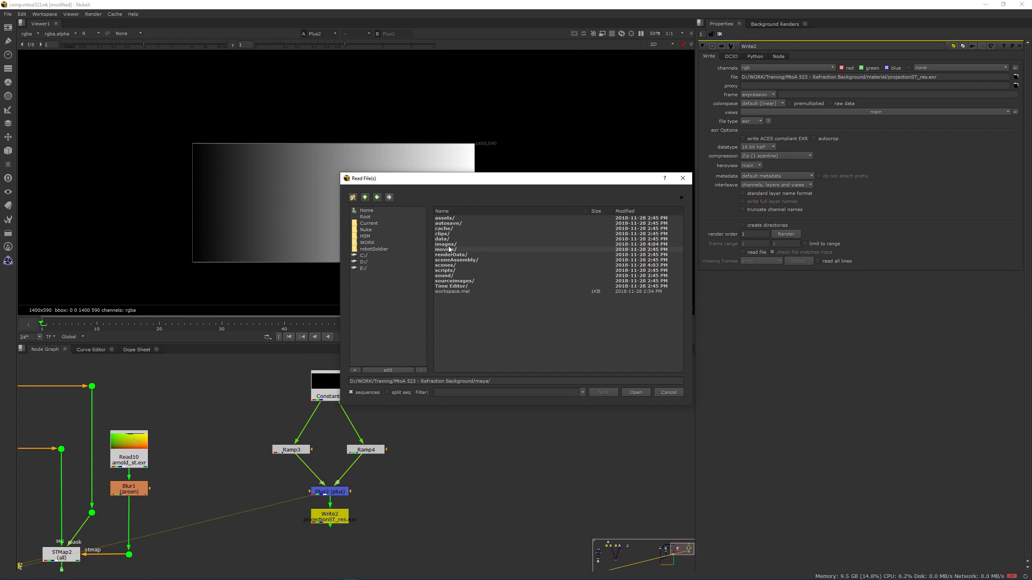
pyautogui.doubleClick(447, 244)
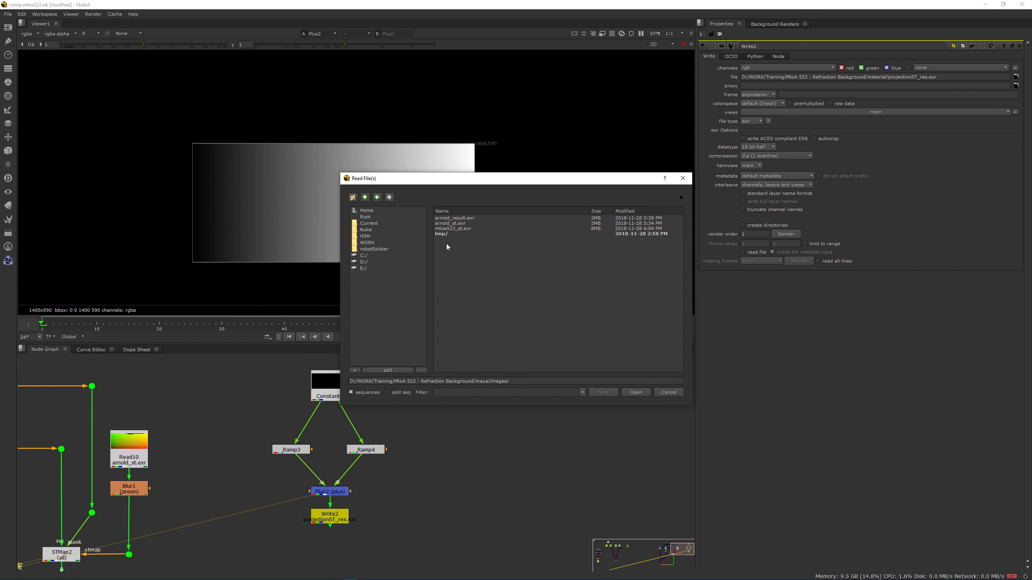
# Load mtoa523_st.exr into the Read node, place it beside the ramp setup and view it in full RGB
pyautogui.click(462, 229)
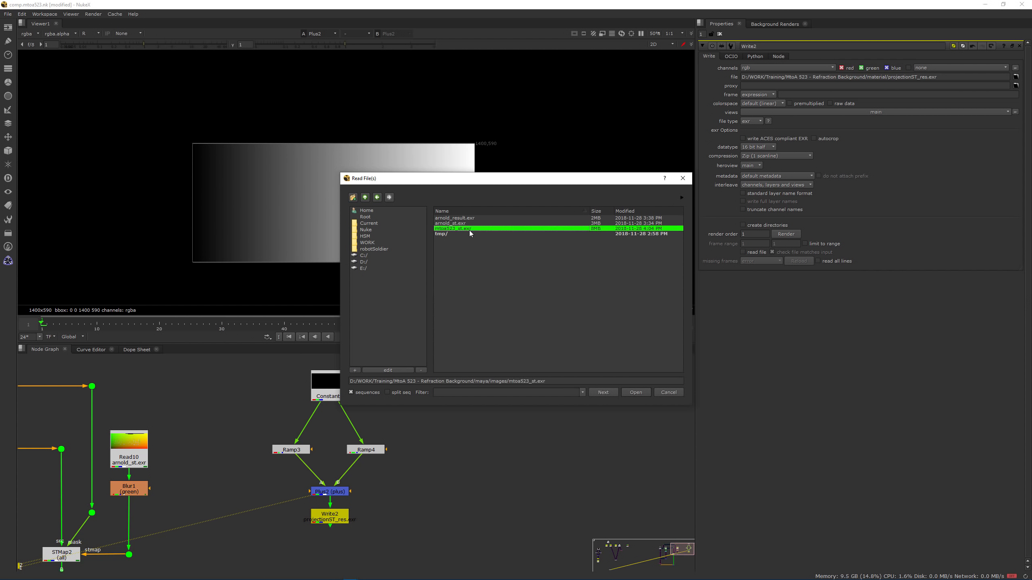
pyautogui.click(635, 392)
pyautogui.moveTo(529, 422); pyautogui.dragTo(495, 409)
pyautogui.press('1')
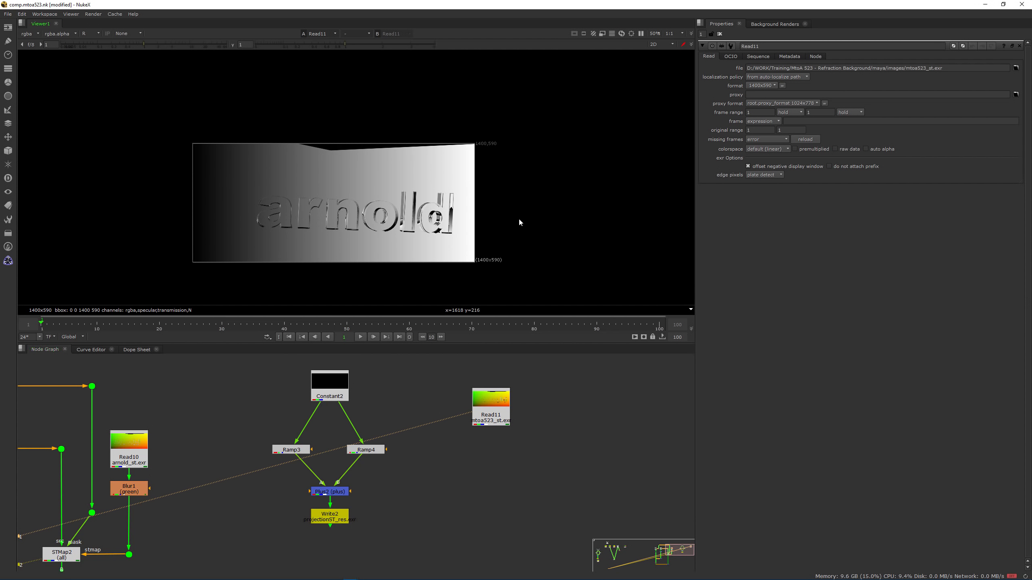
pyautogui.press('r')
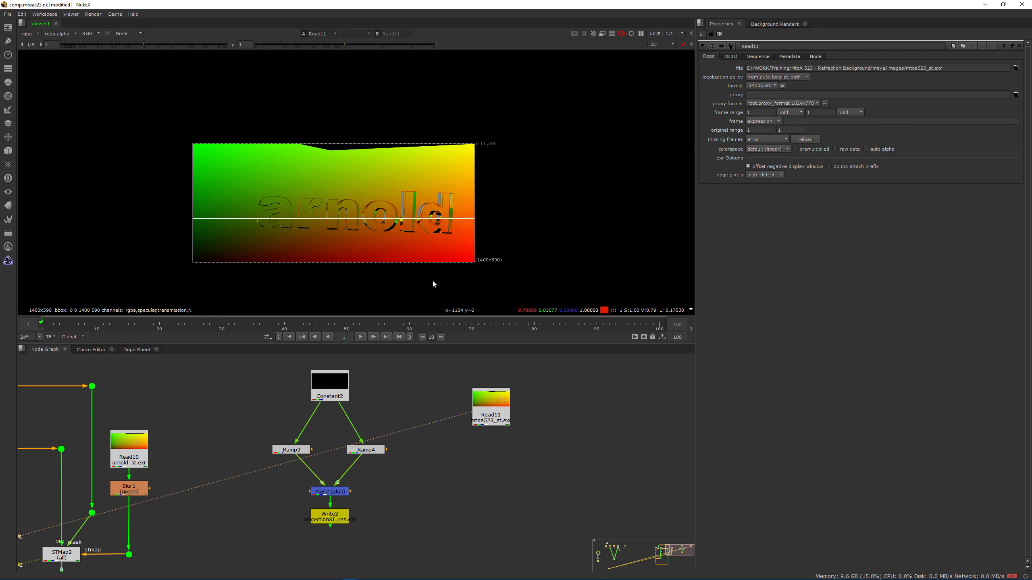
# Compare the arnold_st.exr and mtoa523_st.exr renders by alternating them in the viewer
pyautogui.click(493, 403)
pyautogui.moveTo(535, 391); pyautogui.dragTo(515, 383, button='middle')
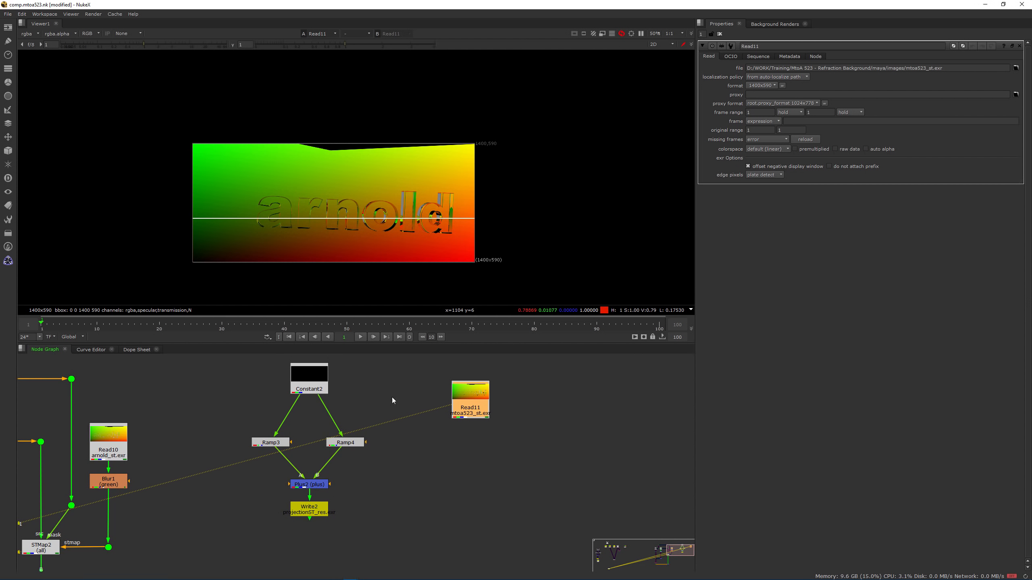
pyautogui.click(111, 439)
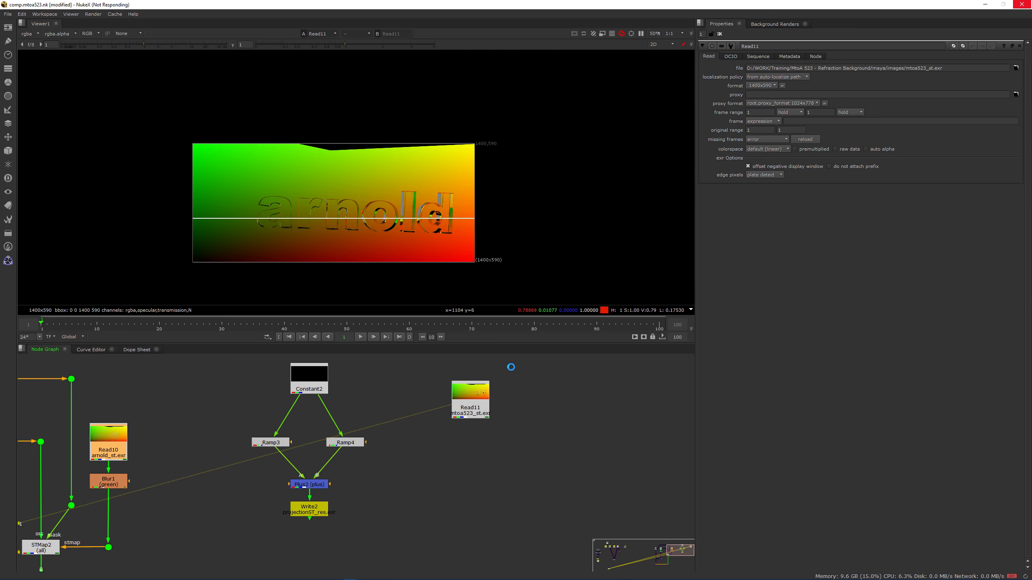
pyautogui.click(195, 443)
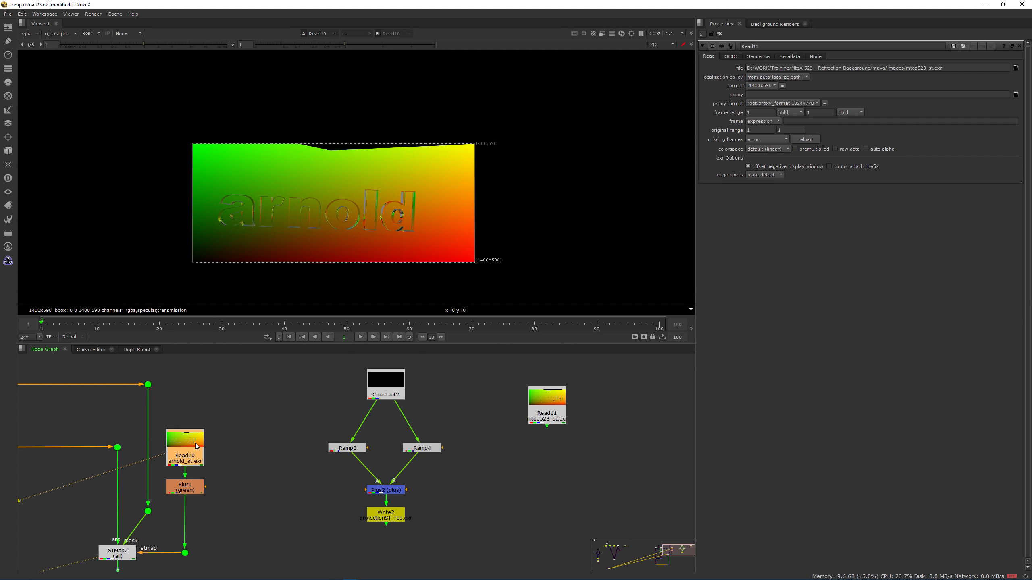
pyautogui.click(558, 401)
pyautogui.press('1')
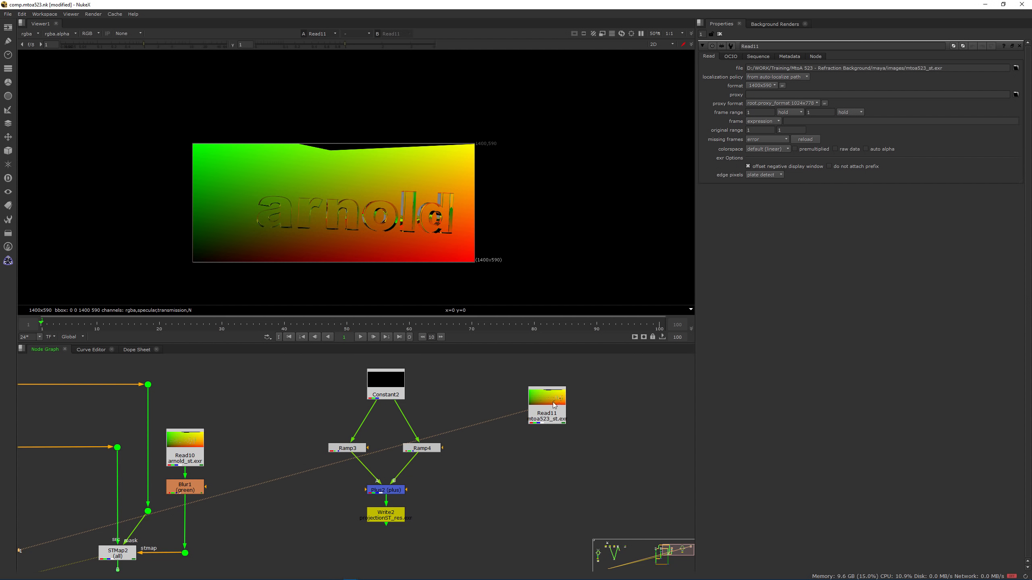
pyautogui.press('1')
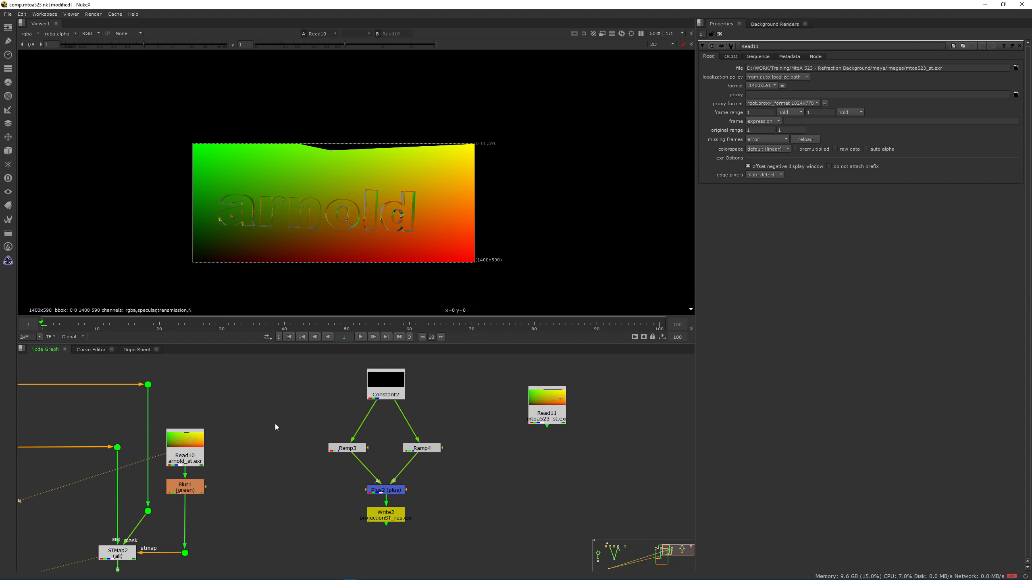
pyautogui.click(544, 414)
pyautogui.press('1')
# Load mtoa523_st_res.exr with a new Read node placed beside the mtoa523_st.exr one
pyautogui.moveTo(566, 406); pyautogui.dragTo(446, 404, button='middle')
pyautogui.click(430, 407)
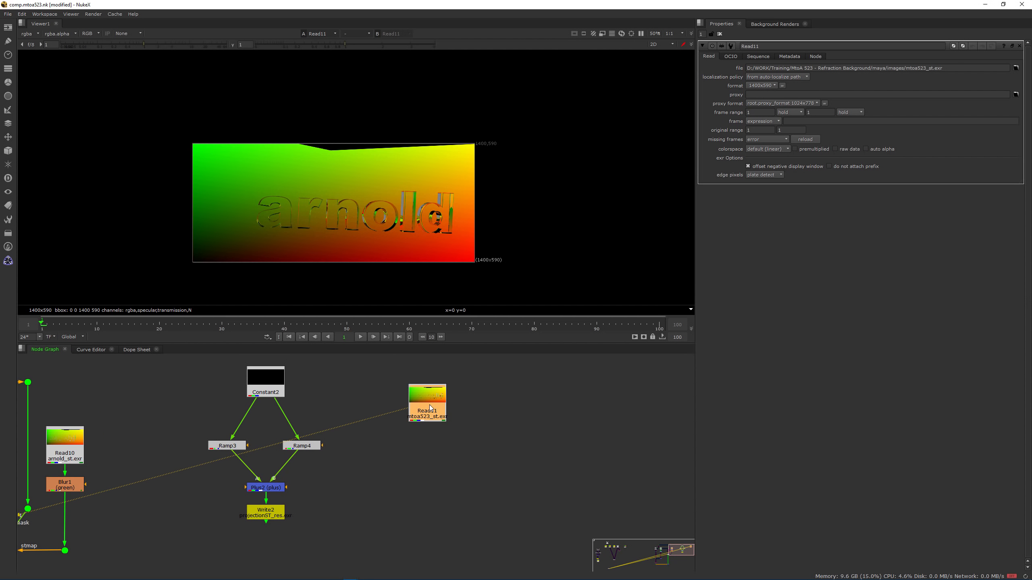
pyautogui.click(495, 407)
pyautogui.press('r')
pyautogui.click(479, 235)
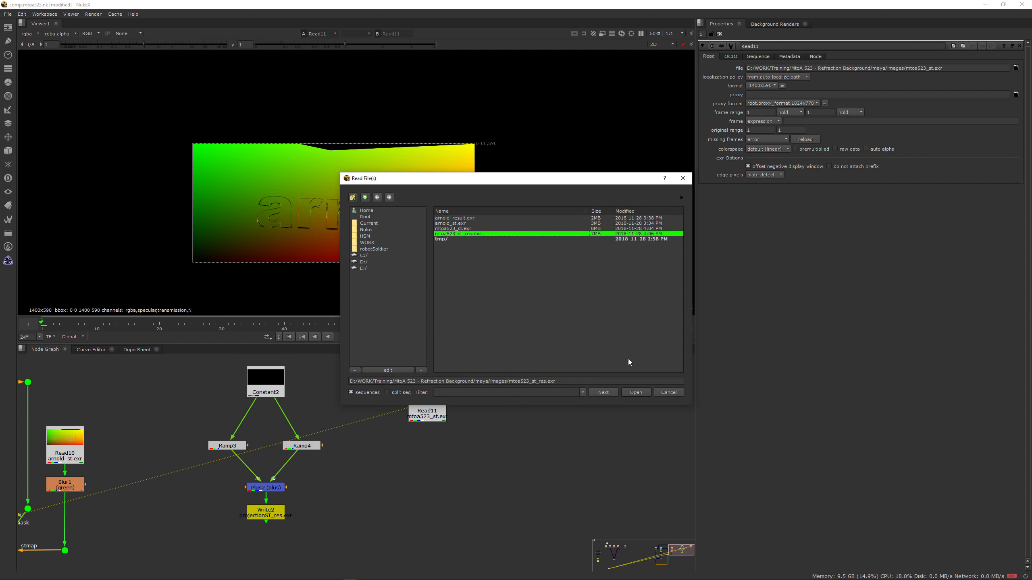
pyautogui.click(635, 392)
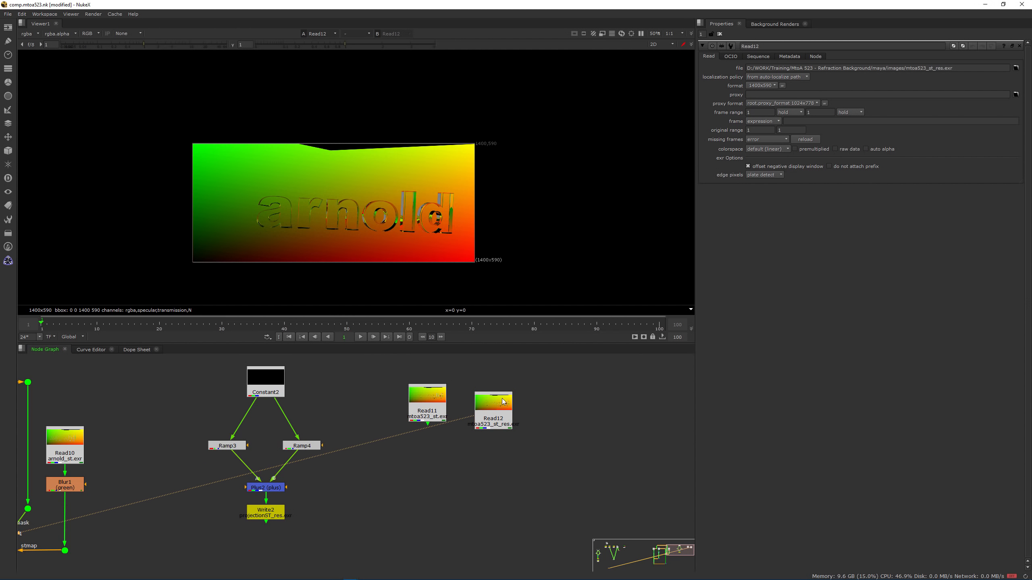
pyautogui.moveTo(502, 399); pyautogui.dragTo(504, 394)
# Lower the viewer gamma to 0.06 and examine the gradient near the lower-right corner of mtoa523_st_res.exr
pyautogui.scroll(1, 471, 219)
pyautogui.moveTo(373, 260); pyautogui.dragTo(425, 211, button='middle')
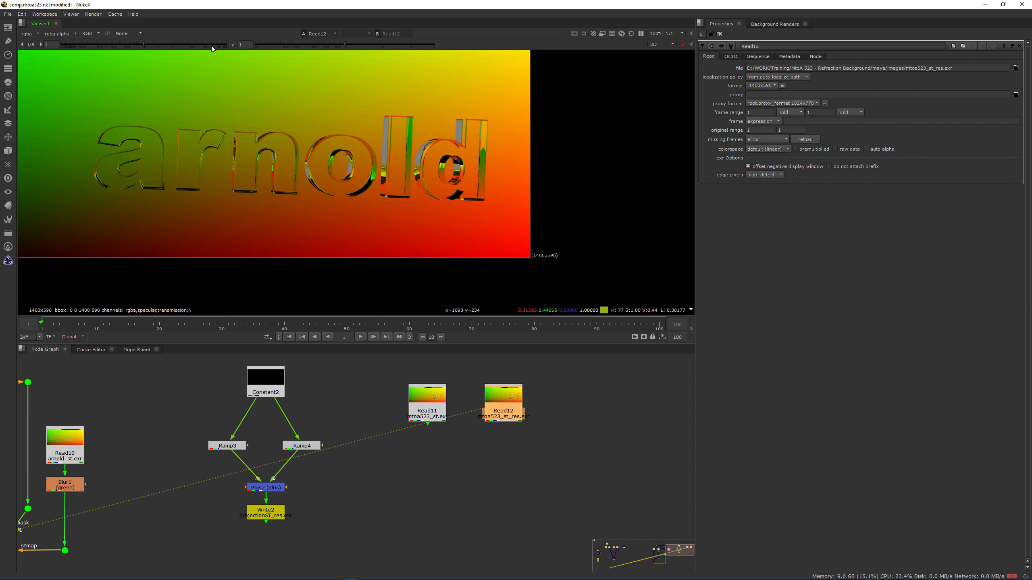
pyautogui.moveTo(345, 43); pyautogui.dragTo(277, 45)
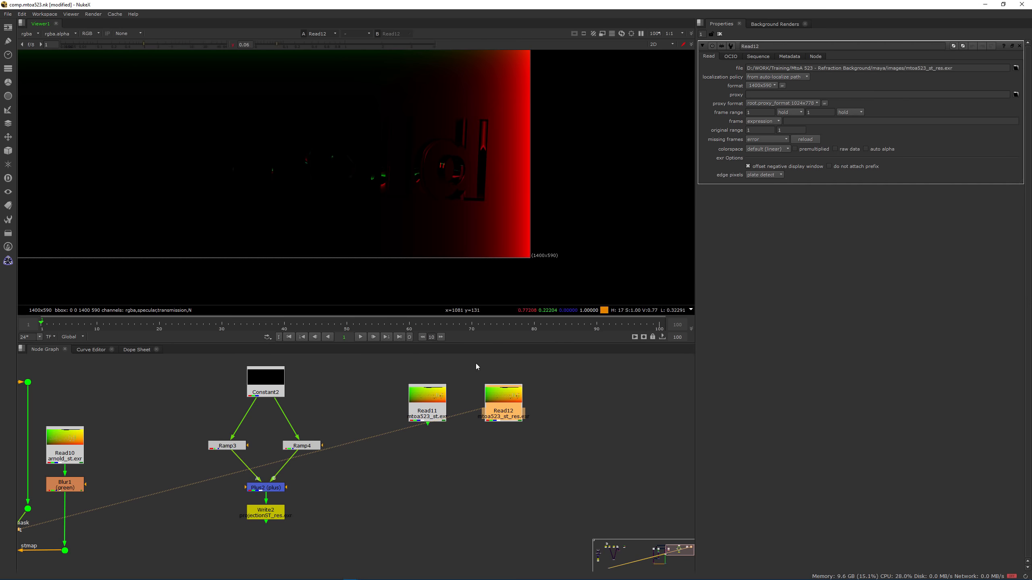
pyautogui.scroll(6, 497, 242)
# Assign mtoa523_st.exr and mtoa523_st_res.exr to viewer inputs 1 and 2, raise the viewer gain and compare their gradients for banding
pyautogui.click(428, 407)
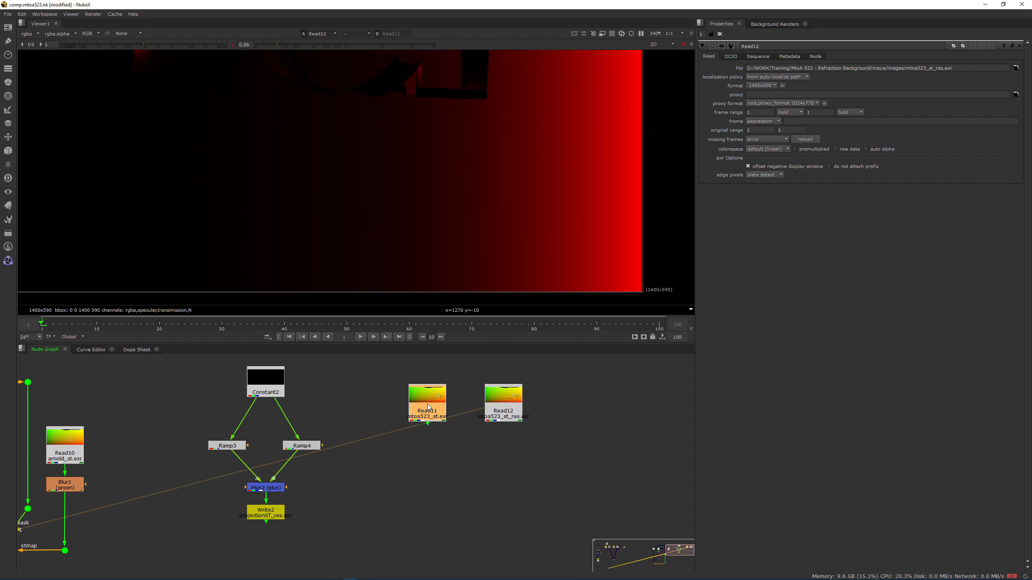
pyautogui.press('1')
pyautogui.click(517, 404)
pyautogui.press('2')
pyautogui.scroll(4, 459, 175)
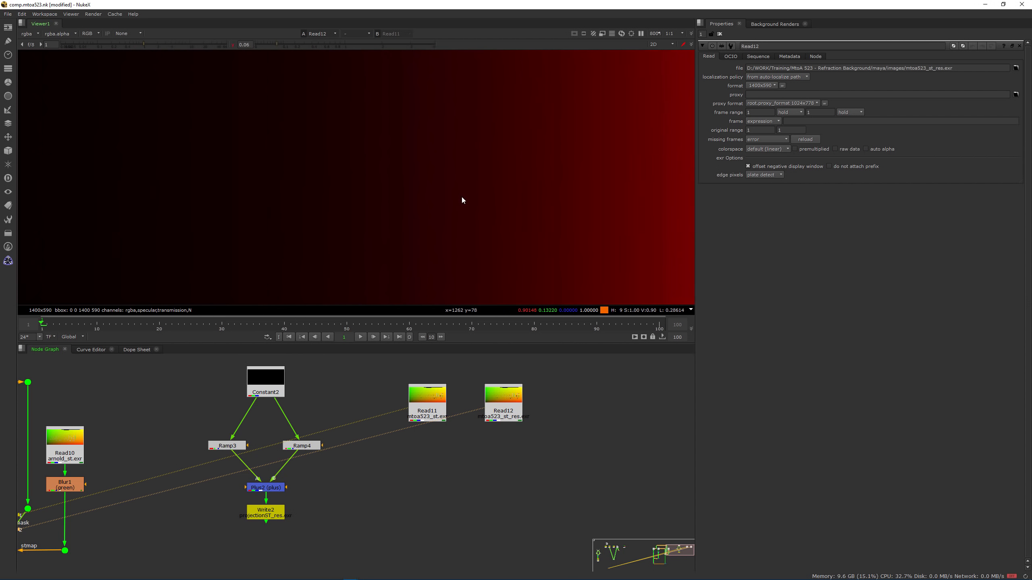
pyautogui.moveTo(185, 46)
pyautogui.mouseDown()
pyautogui.moveTo(169, 54)
pyautogui.moveTo(187, 56)
pyautogui.mouseUp()
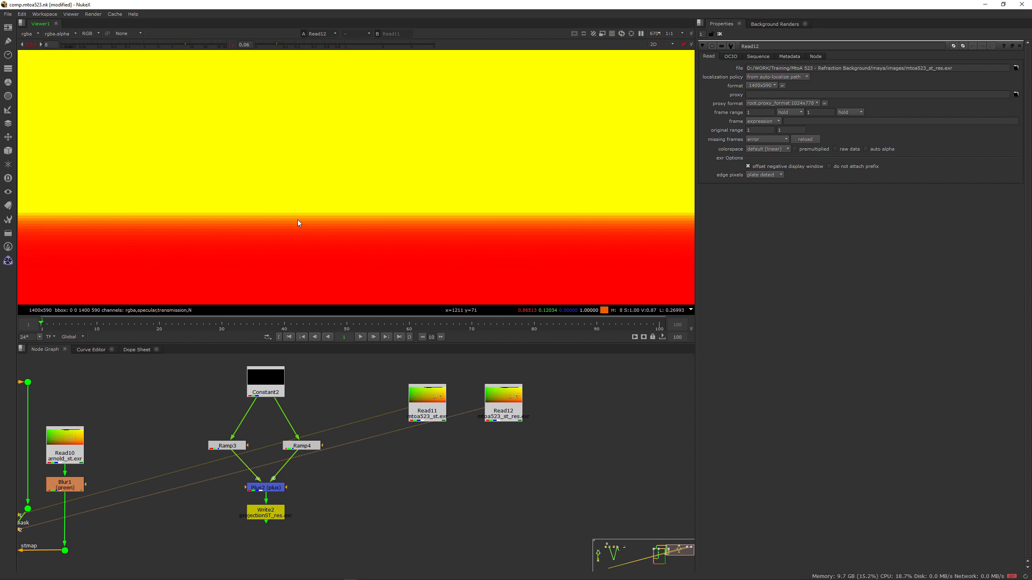
pyautogui.scroll(-2, 297, 219)
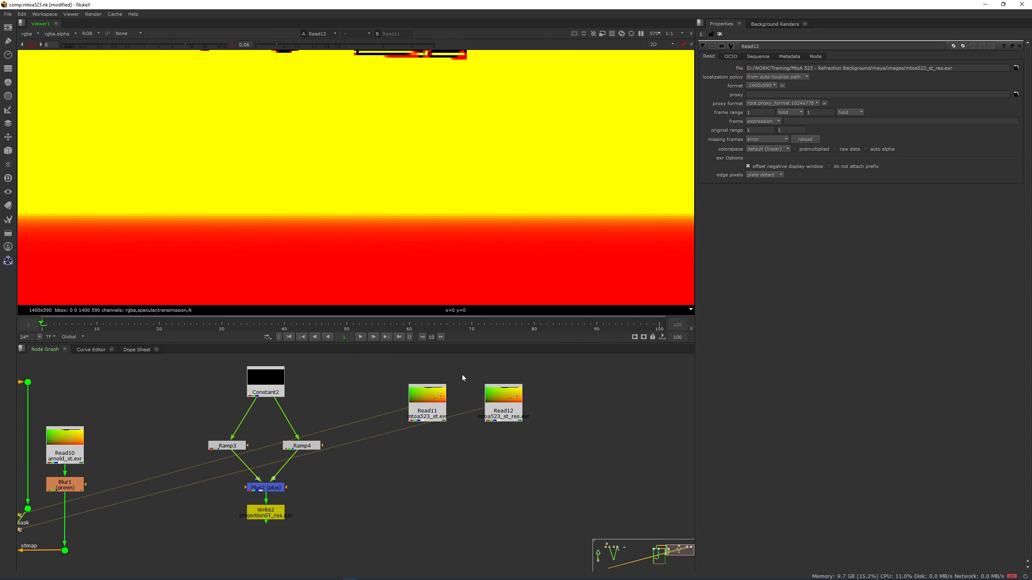
pyautogui.scroll(-4, 431, 162)
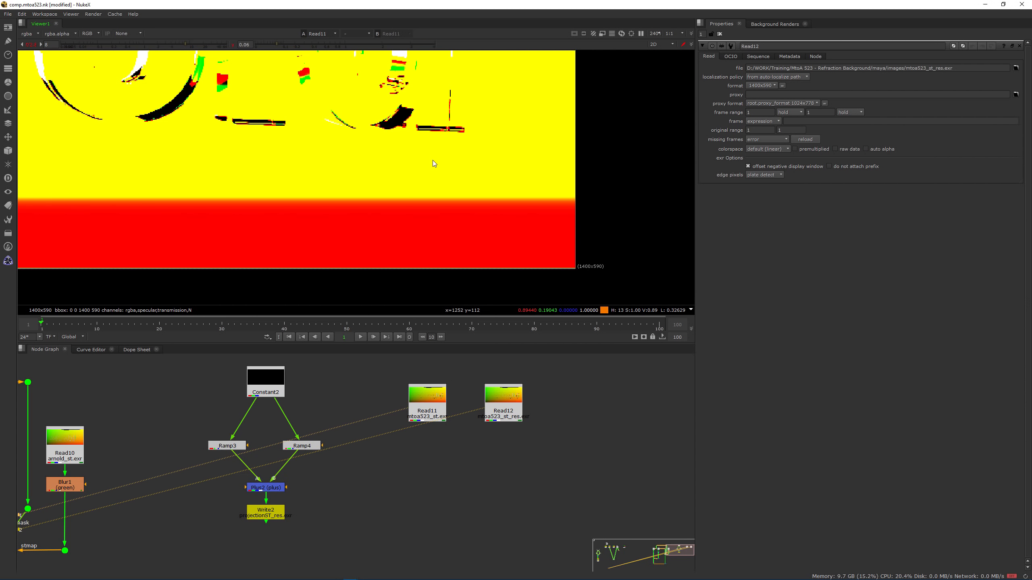
# Reset the viewer's gain and gamma to their defaults
pyautogui.click(31, 44)
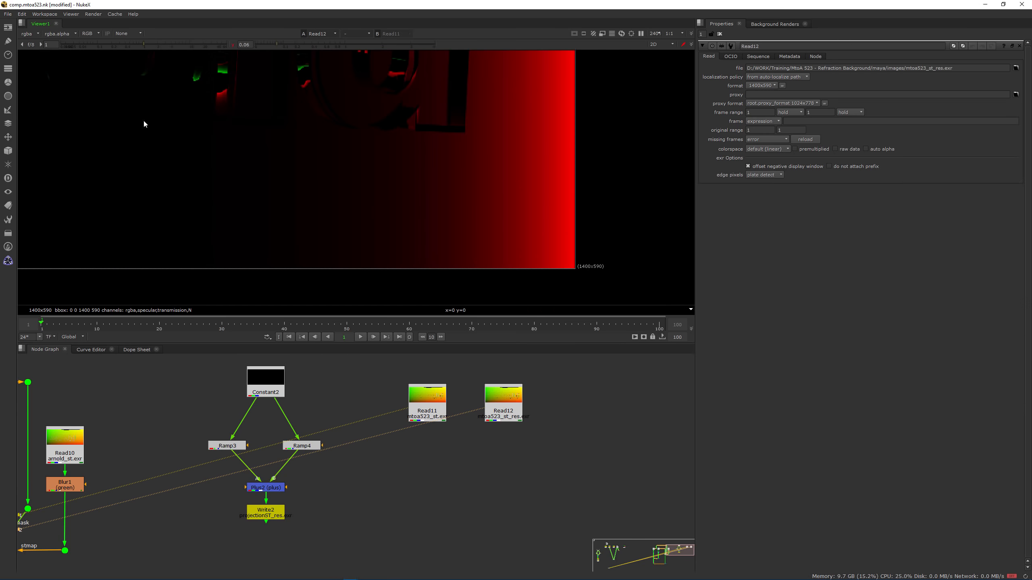
pyautogui.click(233, 44)
pyautogui.scroll(-2, 532, 393)
# Switch to Maya and connect projection1's Out Color to aiFlat1's Color in the Hypershade
pyautogui.hotkey('alt', 'Tab')
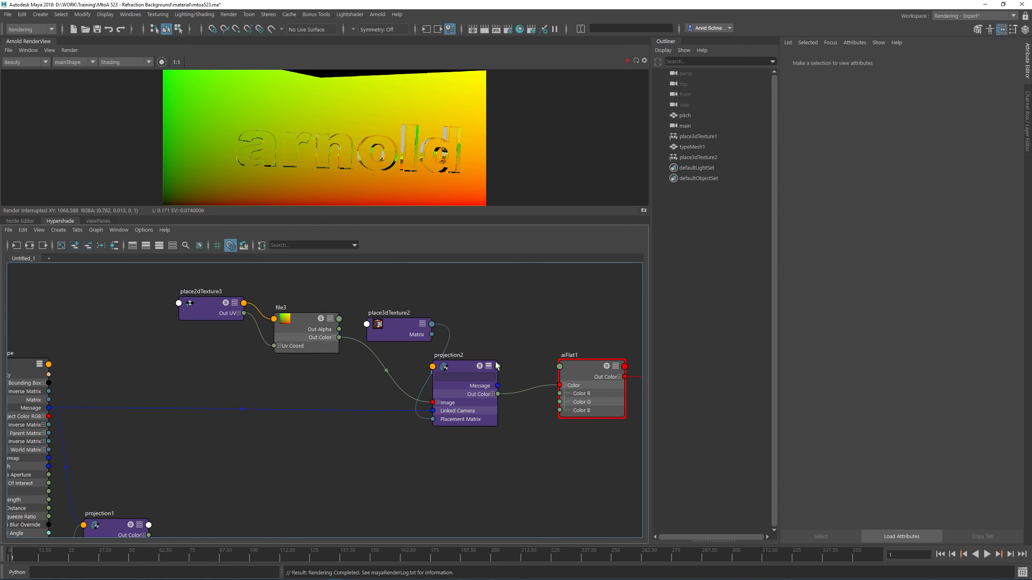
pyautogui.scroll(-3, 551, 325)
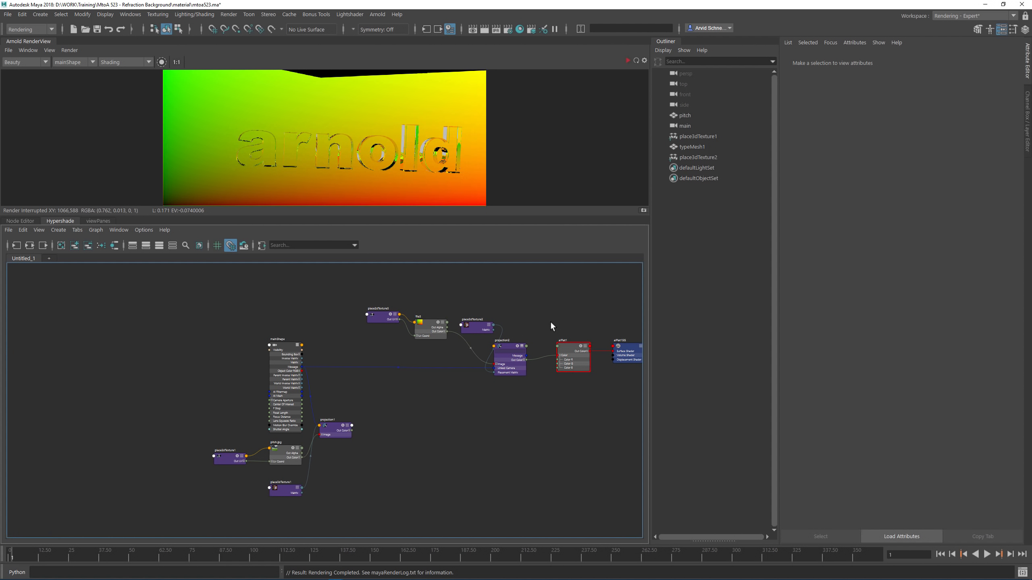
pyautogui.keyDown('alt'); pyautogui.moveTo(509, 413); pyautogui.dragTo(441, 413, button='middle'); pyautogui.keyUp('alt')
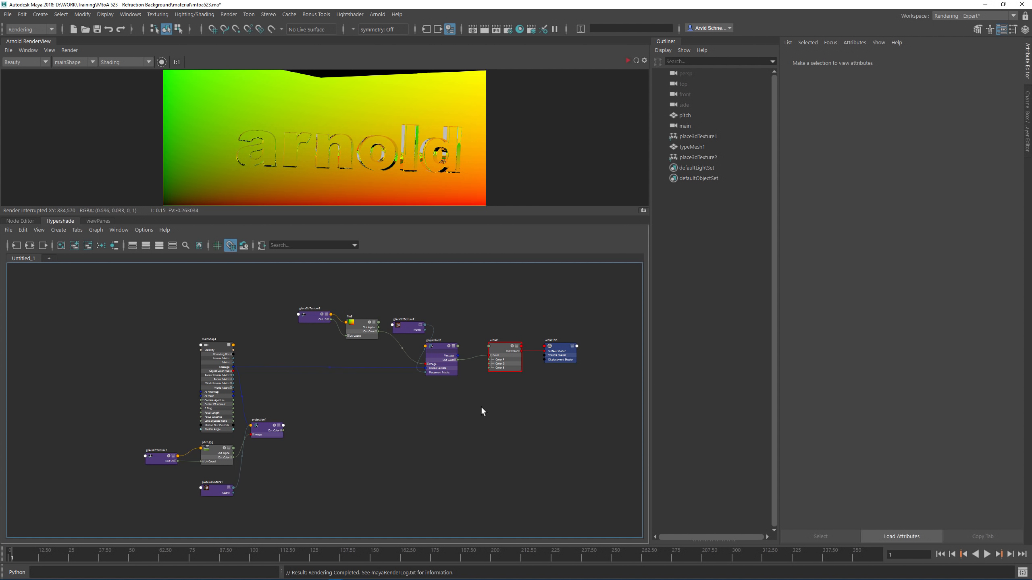
pyautogui.scroll(2, 282, 434)
pyautogui.moveTo(256, 428); pyautogui.dragTo(300, 428)
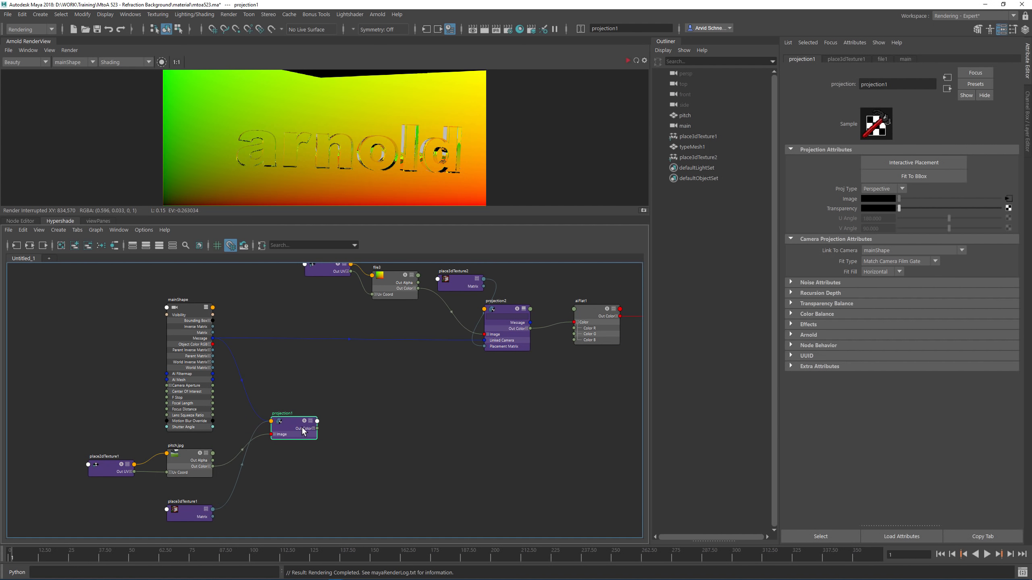
pyautogui.keyDown('alt'); pyautogui.moveTo(438, 415); pyautogui.dragTo(354, 417, button='middle'); pyautogui.keyUp('alt')
pyautogui.moveTo(247, 430); pyautogui.dragTo(508, 324)
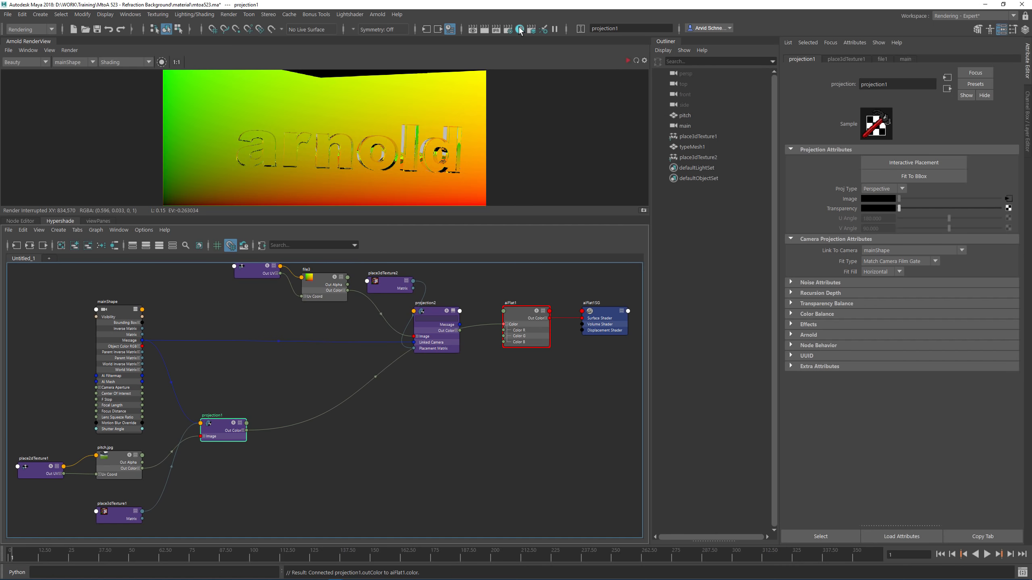
# Set Arnold's Camera (AA) samples to 2, move the render settings aside and update the Arnold render
pyautogui.click(508, 29)
pyautogui.click(619, 162)
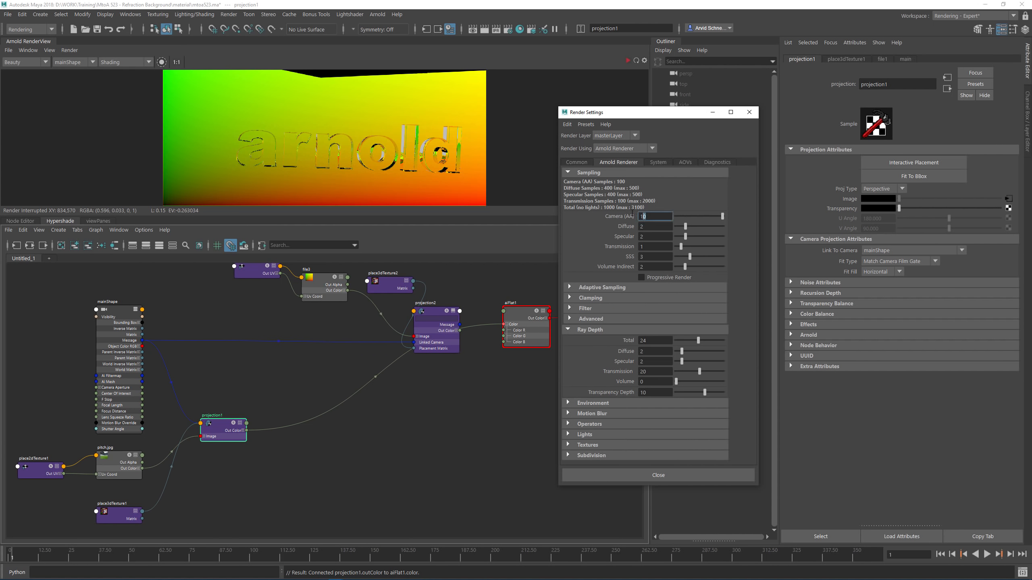
pyautogui.click(537, 281)
pyautogui.moveTo(585, 112); pyautogui.dragTo(1016, 84)
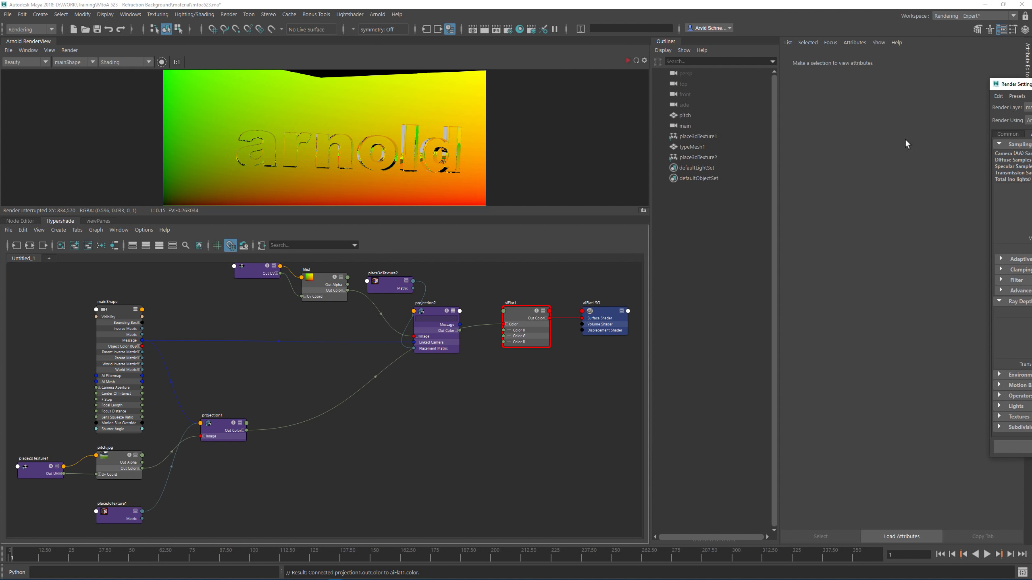
pyautogui.click(626, 61)
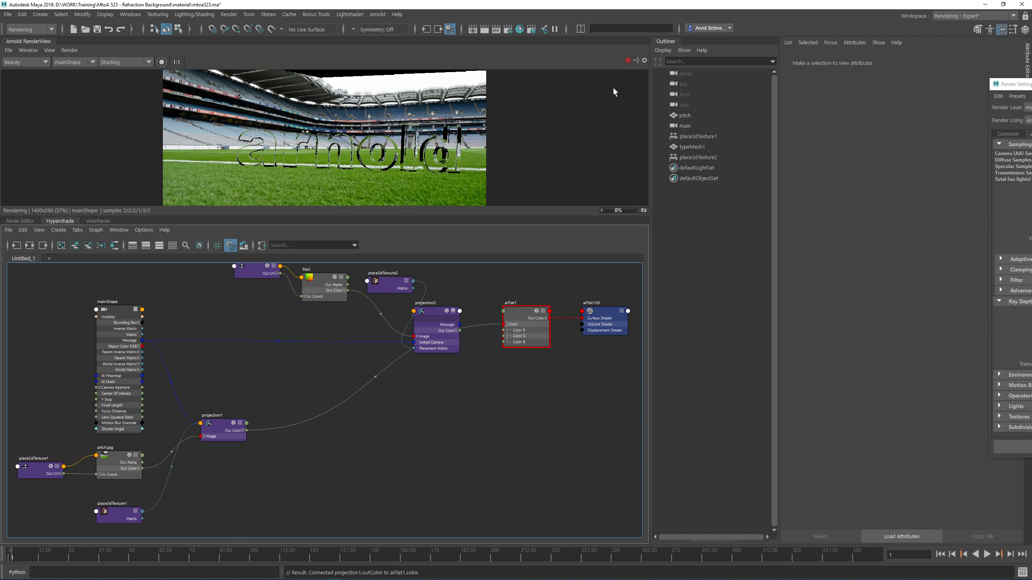
# Select the arnold text mesh in the render view and set its aiStandardSurface1 Specular Weight to 1
pyautogui.keyDown('alt'); pyautogui.moveTo(503, 339); pyautogui.dragTo(353, 414, button='middle'); pyautogui.keyUp('alt')
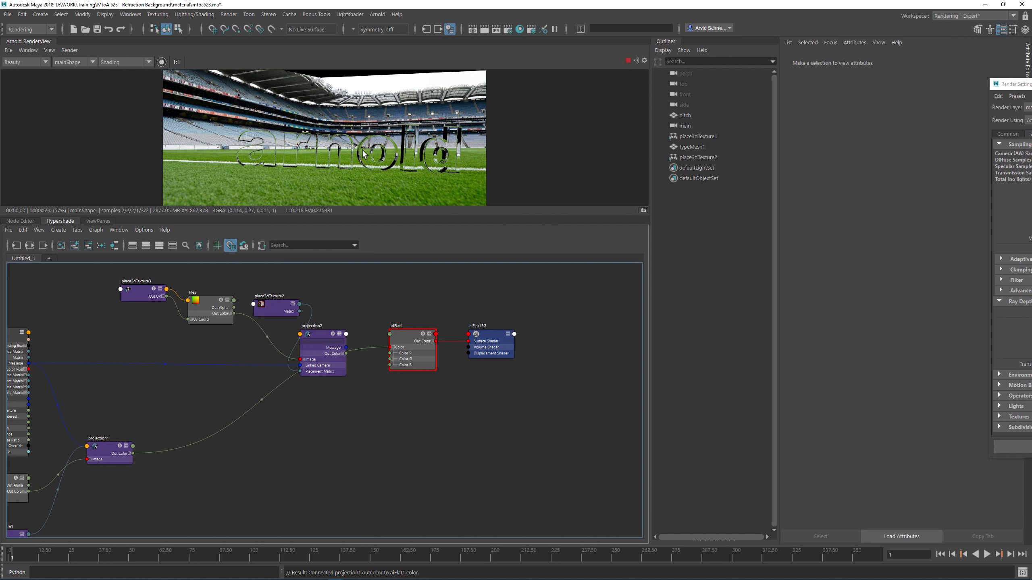
pyautogui.click(381, 164)
pyautogui.click(893, 228)
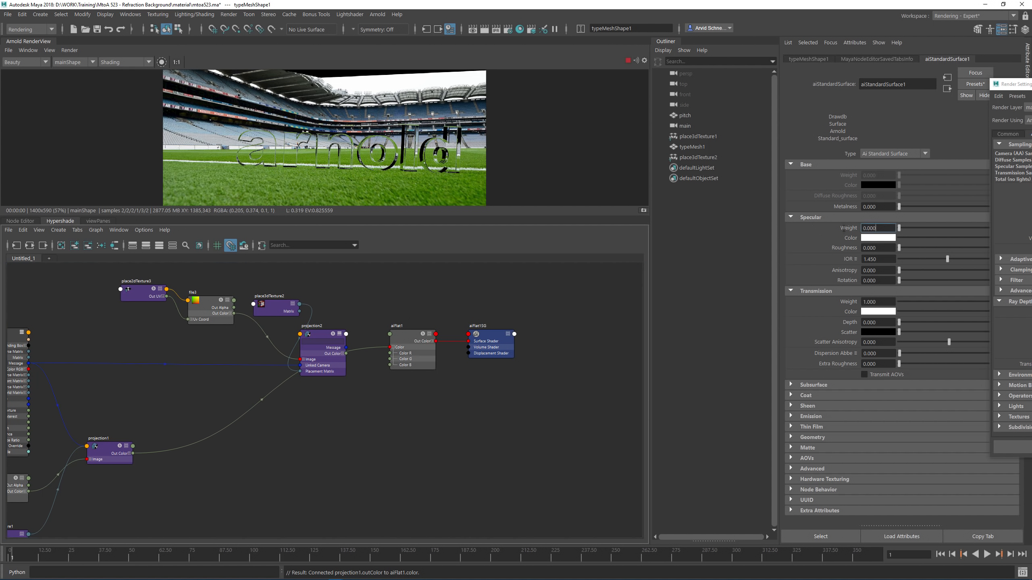
pyautogui.write('1')
pyautogui.press('Return')
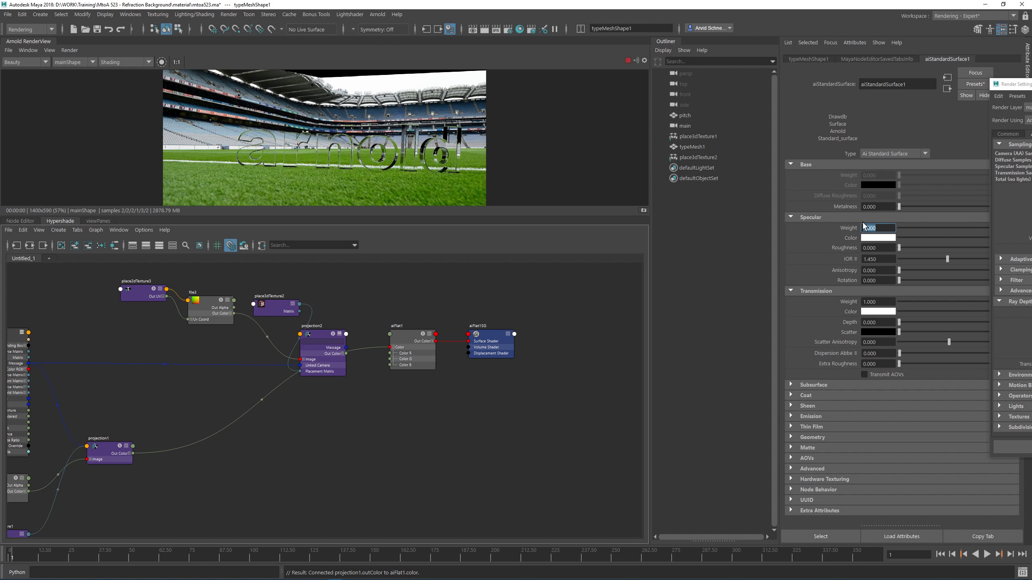
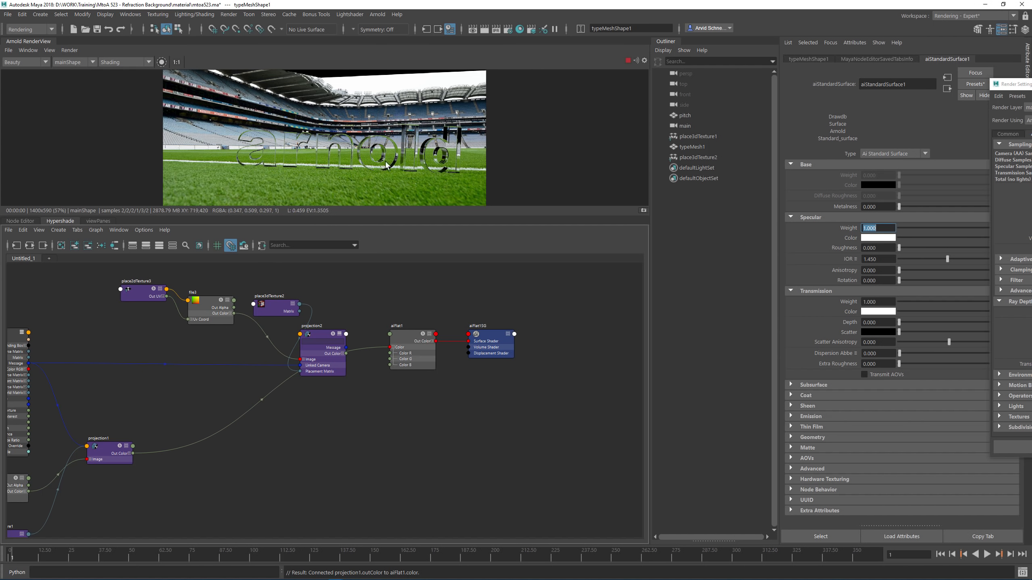
# Select the pitch mesh in the render view, turn off its Primary Visibility in the Arnold attributes and stop the interactive render
pyautogui.click(411, 116)
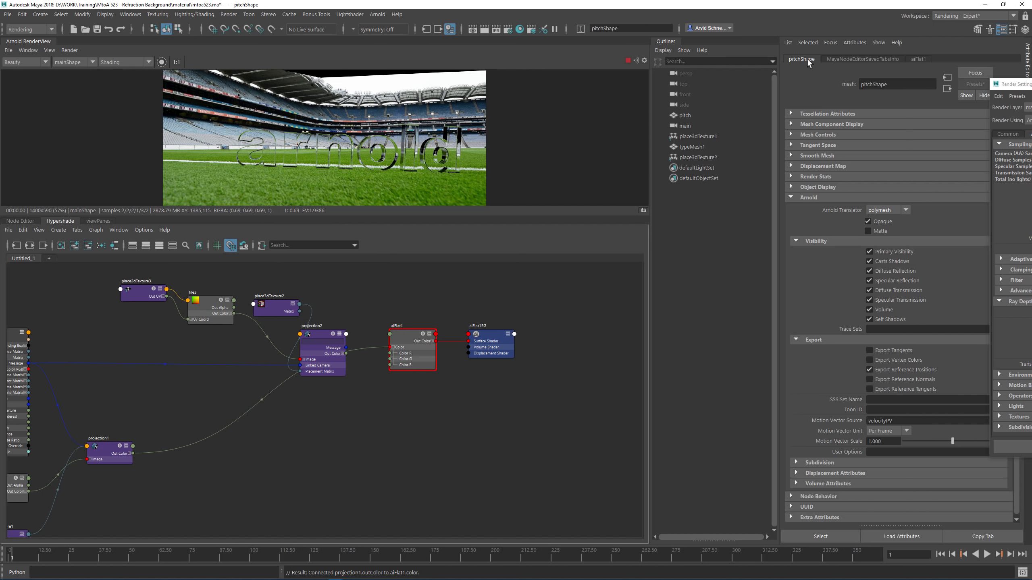
pyautogui.click(896, 255)
pyautogui.moveTo(390, 154); pyautogui.dragTo(380, 135, button='middle')
pyautogui.scroll(2, 380, 136)
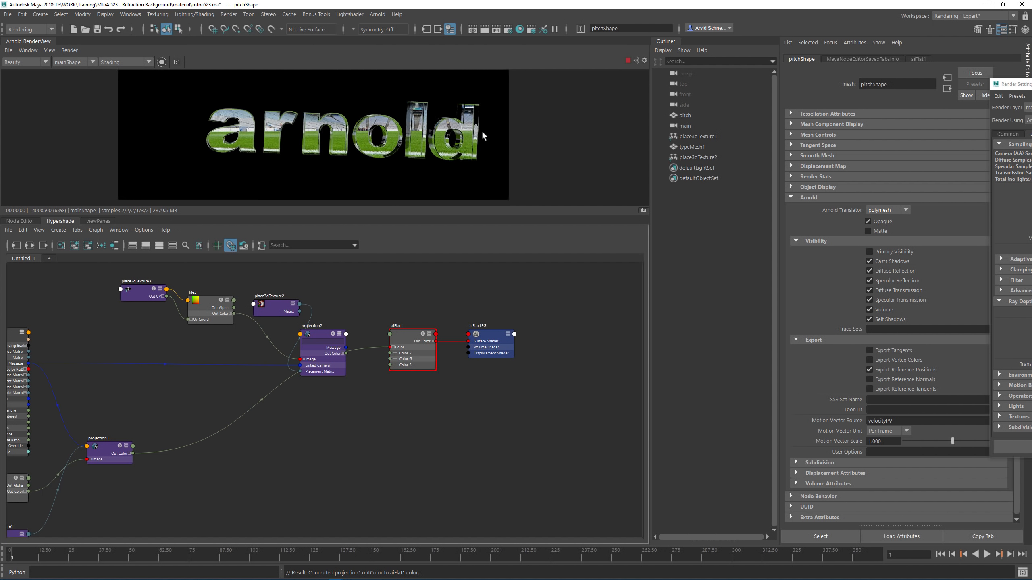
pyautogui.click(627, 60)
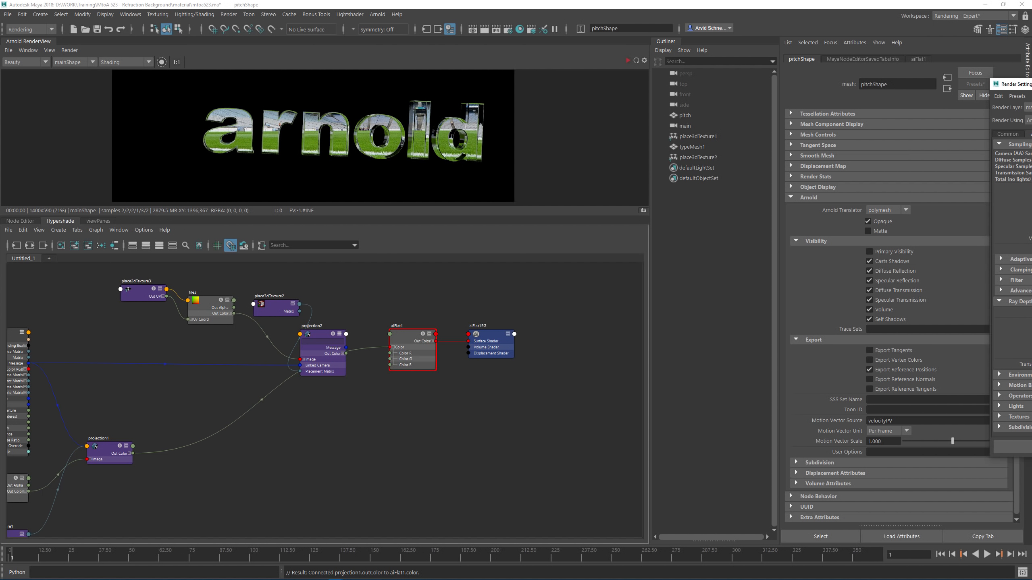
# In the render settings, set the Camera (AA) samples to 10 and the file name prefix to mtoa523_result, and close them
pyautogui.moveTo(1014, 85); pyautogui.dragTo(609, 115)
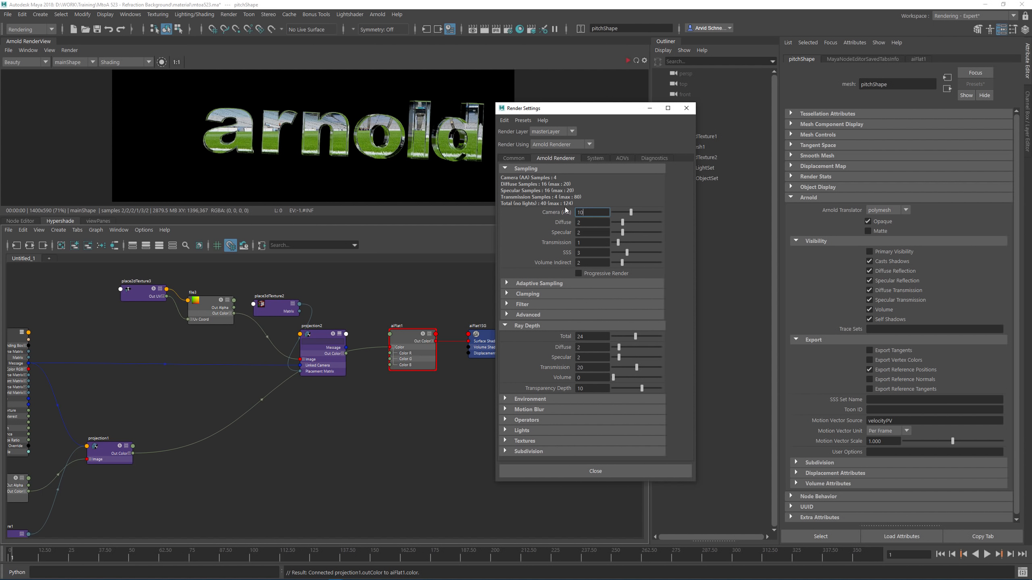
pyautogui.press('Return')
pyautogui.click(506, 159)
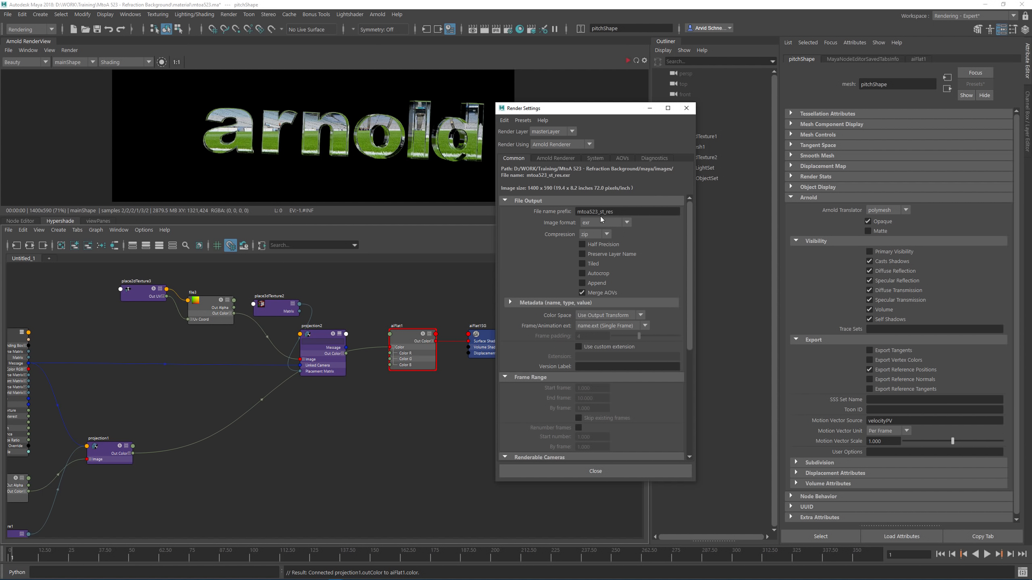
pyautogui.moveTo(603, 211); pyautogui.dragTo(632, 210)
pyautogui.press('BackSpace')
pyautogui.press('BackSpace')
pyautogui.write('result')
pyautogui.press('Return')
pyautogui.click(686, 108)
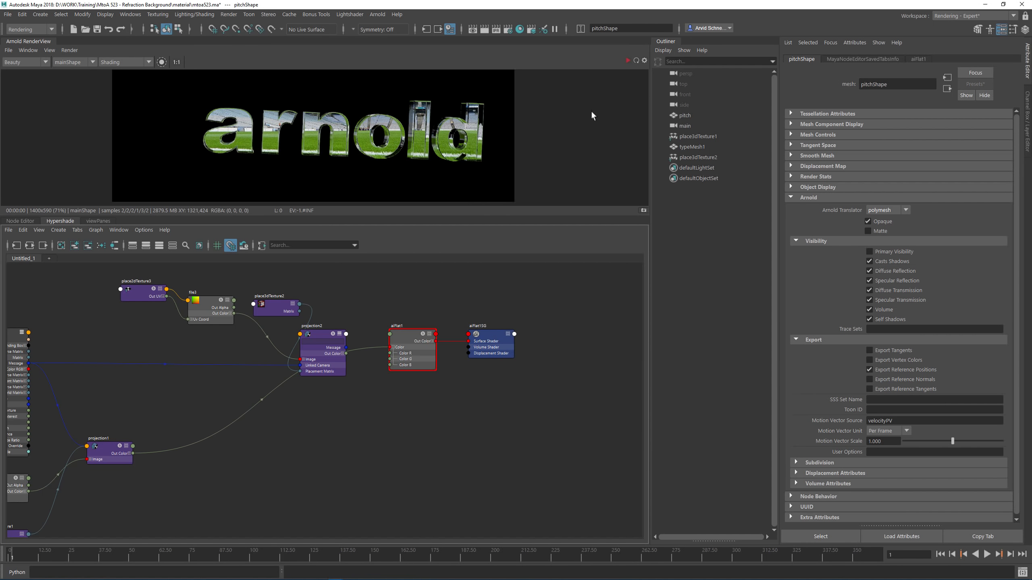
# Save the scene and start a batch render
pyautogui.click(98, 30)
pyautogui.click(229, 14)
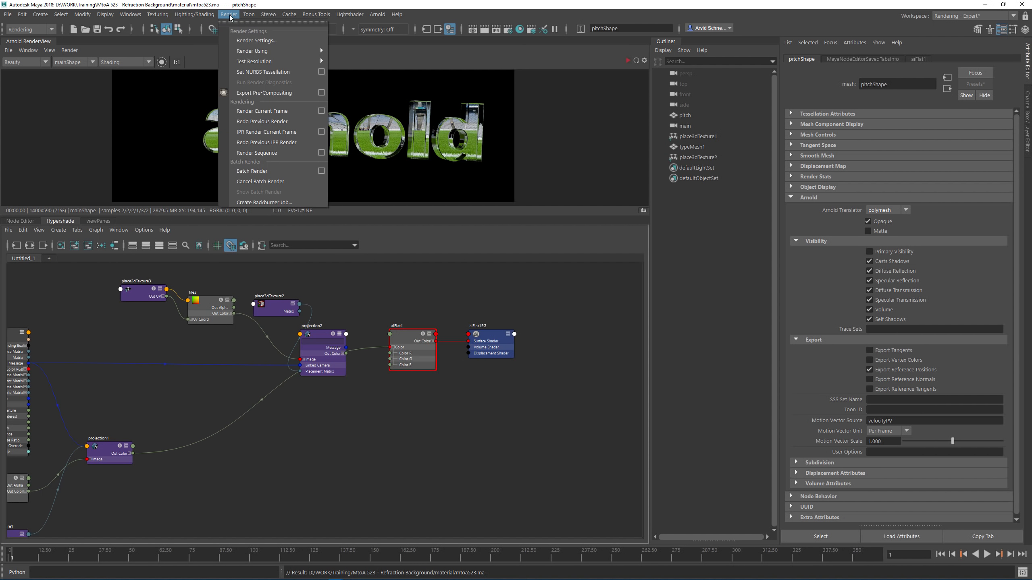
pyautogui.click(252, 171)
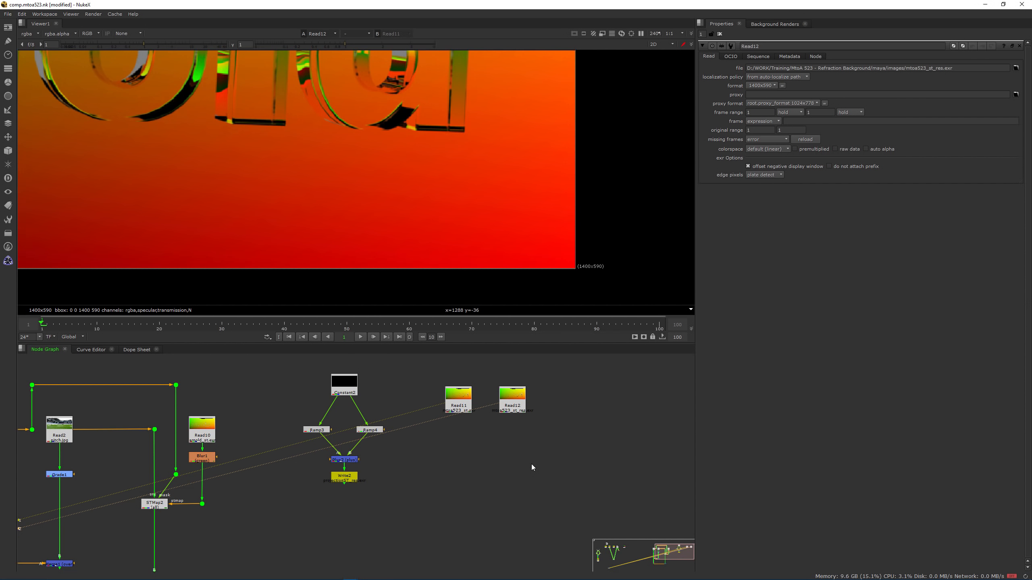
pyautogui.press('r')
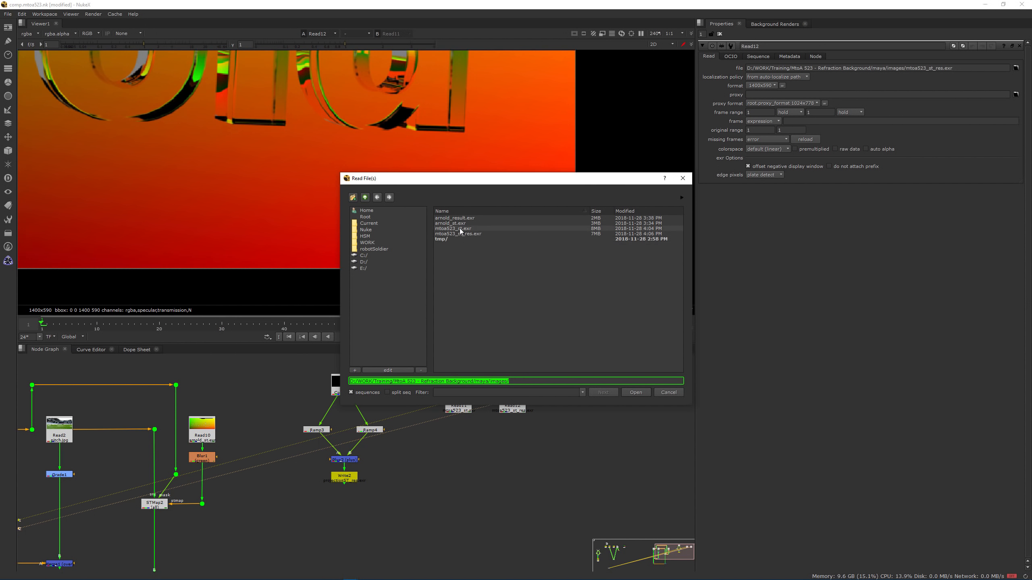
pyautogui.click(669, 392)
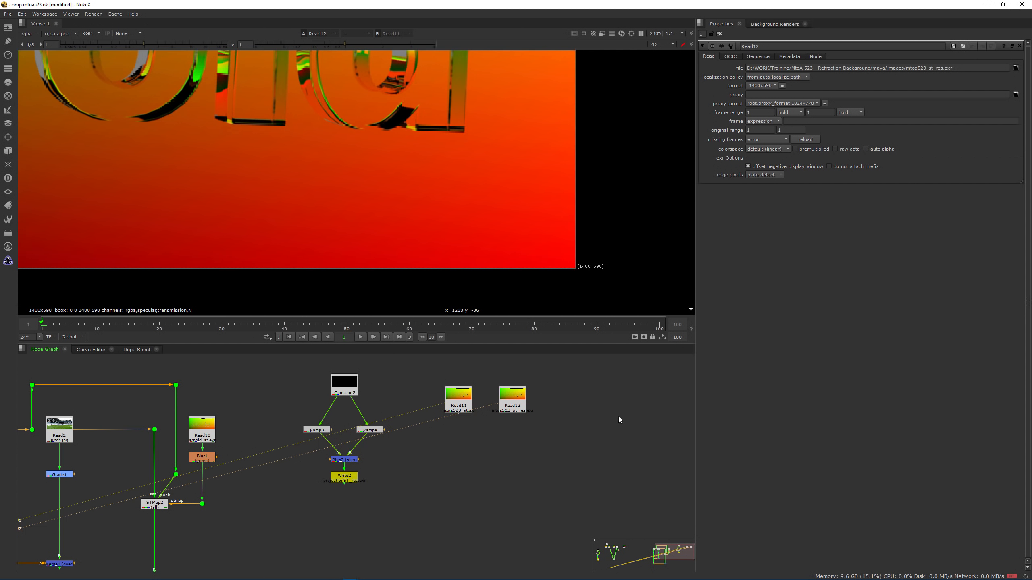
pyautogui.hotkey('alt', 'Tab')
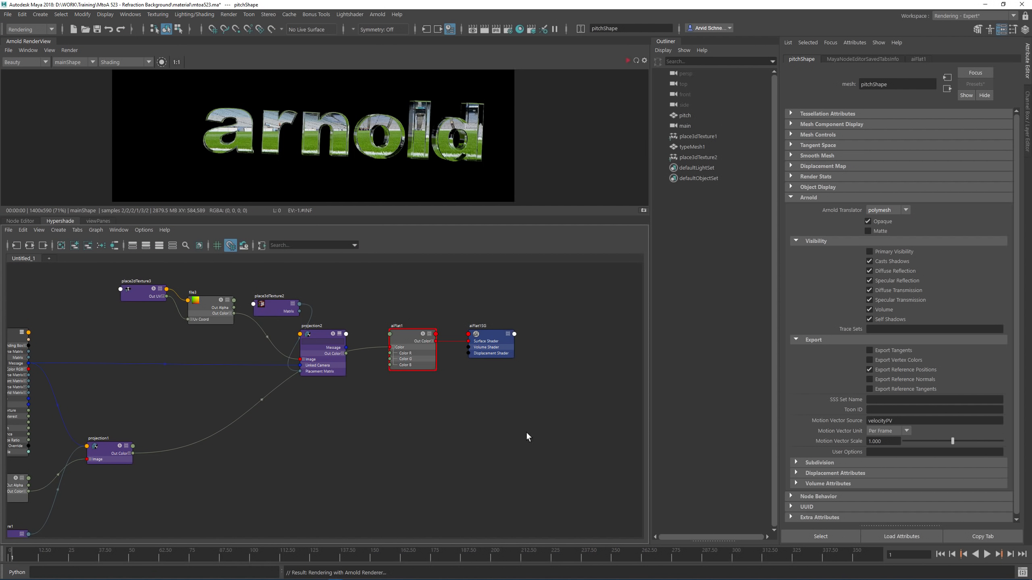
pyautogui.moveTo(333, 572); pyautogui.dragTo(361, 573)
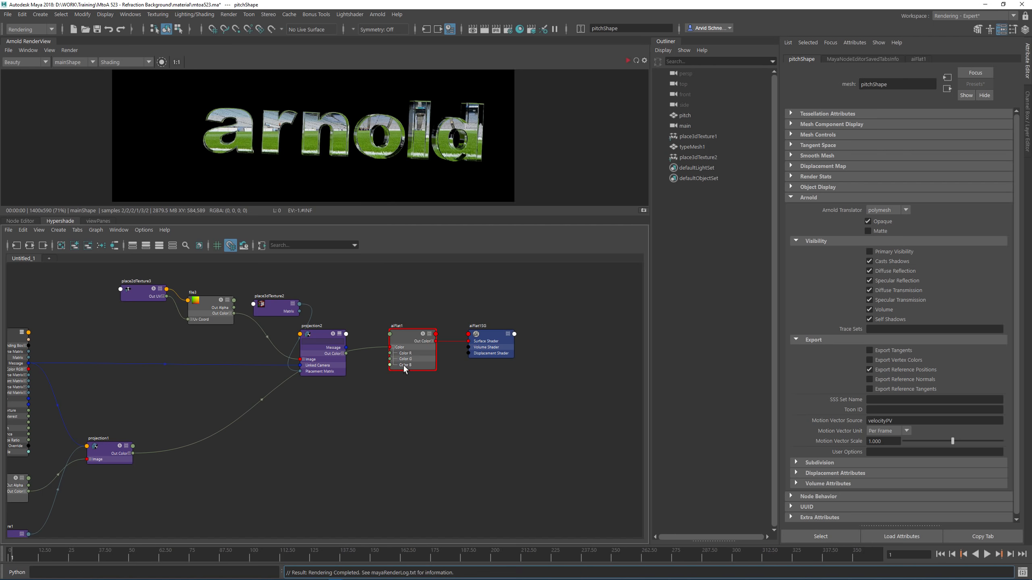
# Switch to Nuke and read in mtoa523_result.exr
pyautogui.hotkey('alt', 'Tab')
pyautogui.press('r')
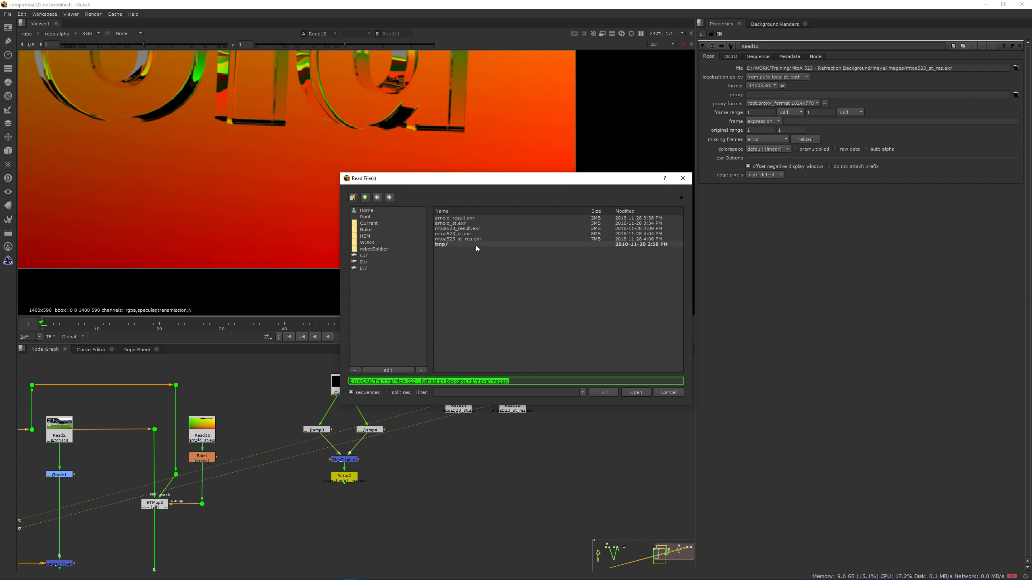
pyautogui.click(468, 229)
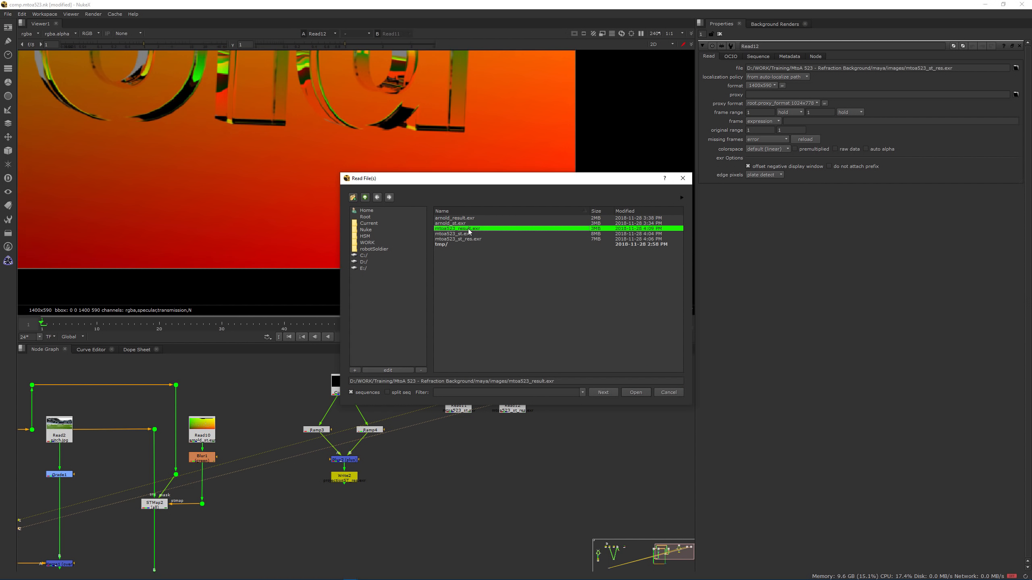
pyautogui.click(625, 394)
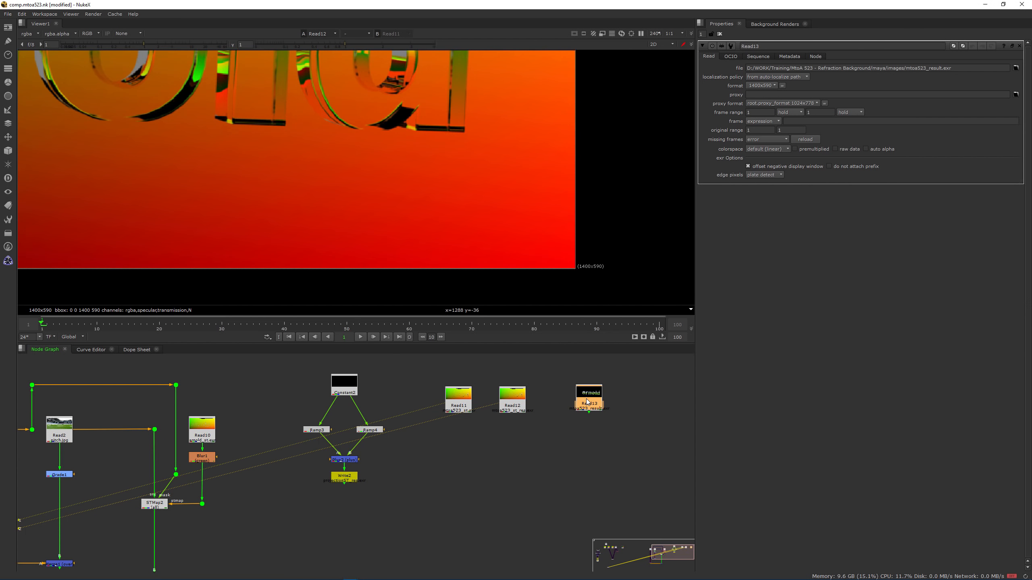
# Show the new Read13 render fitted in the viewer with the sRGB viewer process
pyautogui.moveTo(587, 401); pyautogui.dragTo(581, 400)
pyautogui.press('1')
pyautogui.press('f')
pyautogui.click(132, 33)
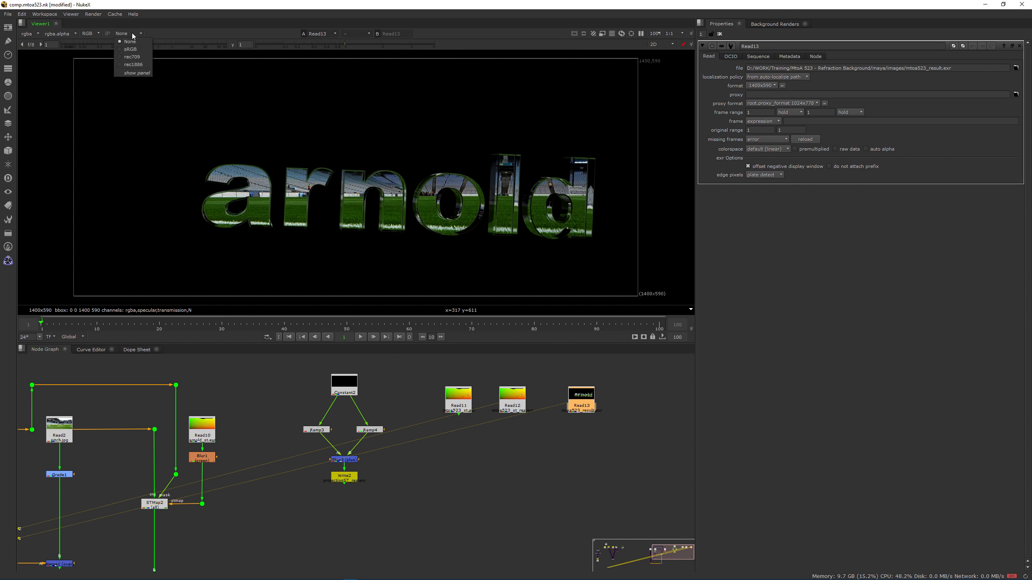
pyautogui.click(133, 49)
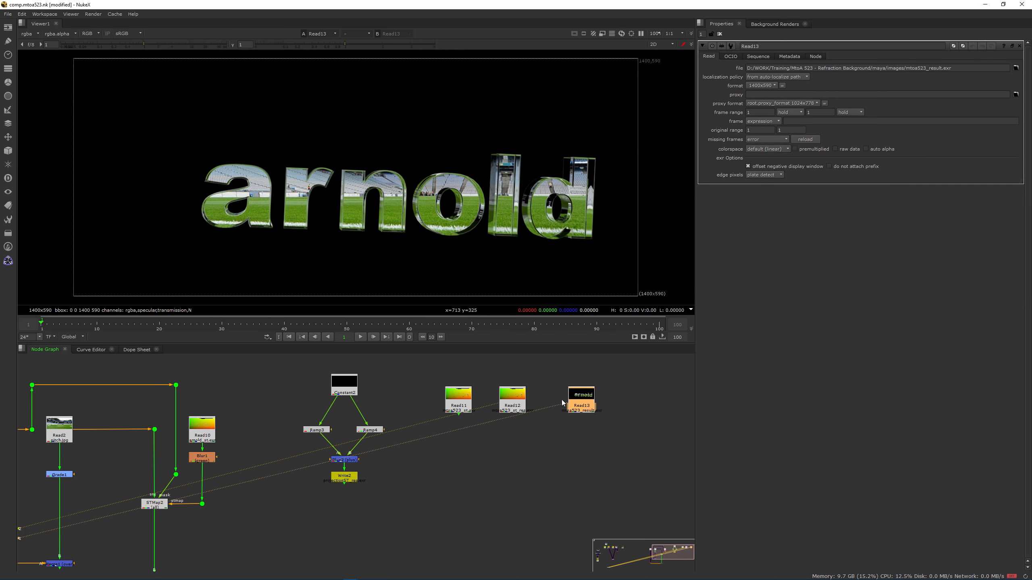
# Copy the pitch.jpg Read2 node and paste it beside Read13 in the node graph
pyautogui.moveTo(579, 402); pyautogui.dragTo(559, 404)
pyautogui.moveTo(579, 405); pyautogui.dragTo(531, 415, button='middle')
pyautogui.click(198, 458)
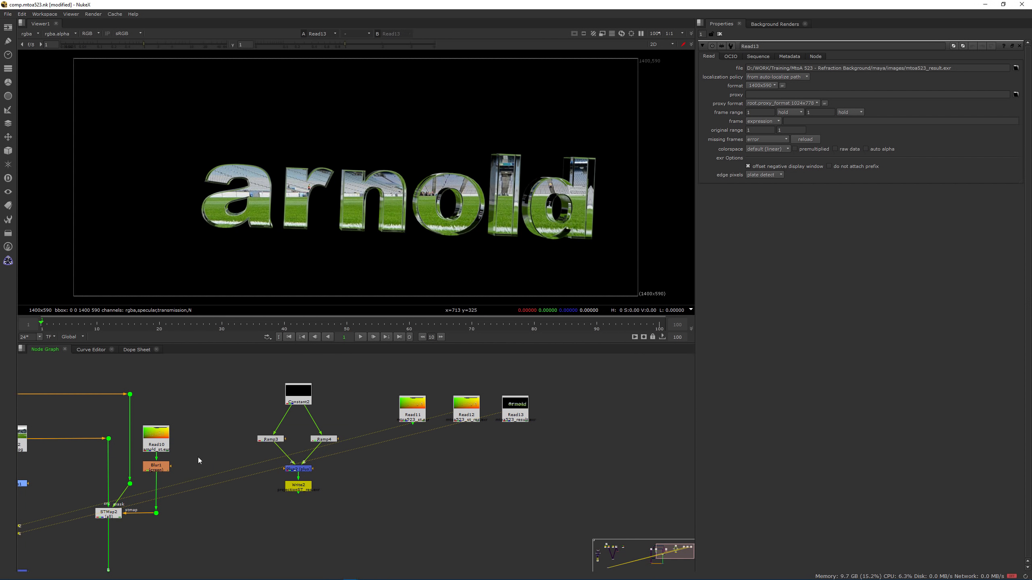
pyautogui.moveTo(197, 458); pyautogui.dragTo(486, 485, button='middle')
pyautogui.click(295, 464)
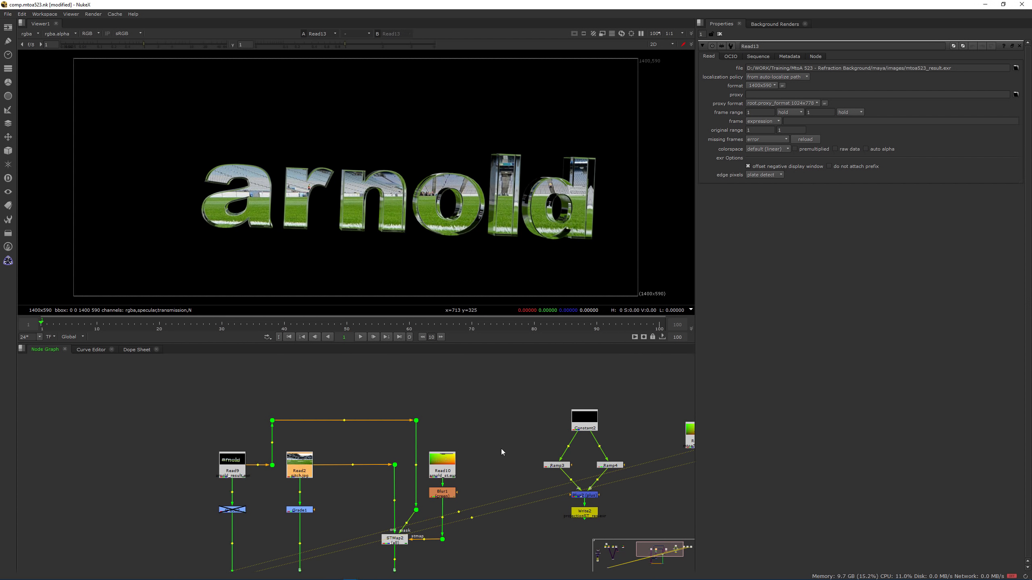
pyautogui.moveTo(501, 448); pyautogui.dragTo(260, 458, button='middle')
pyautogui.hotkey('ctrl', 'v')
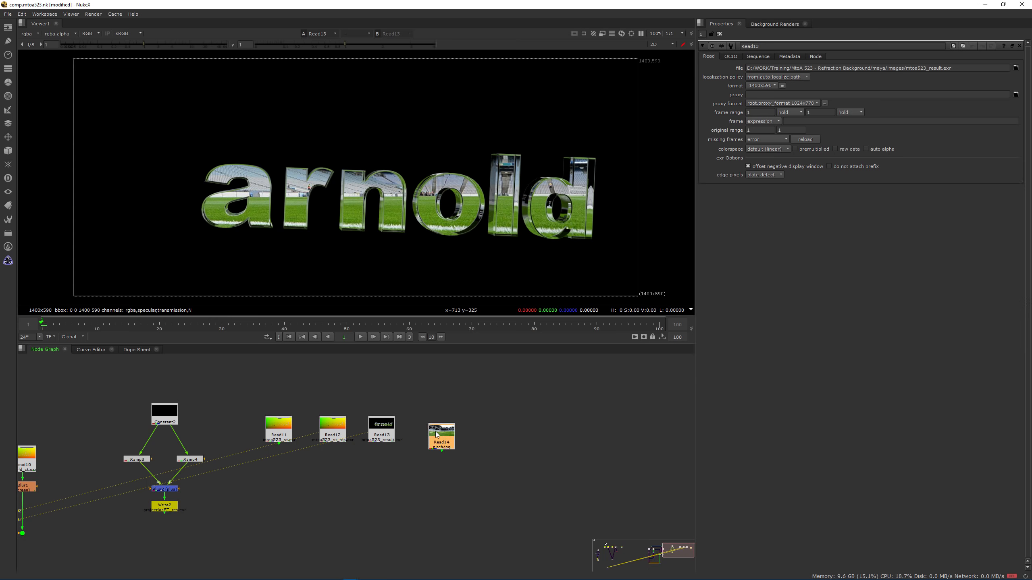
pyautogui.moveTo(436, 435); pyautogui.dragTo(430, 427)
# Merge the Read13 render over the Read14 pitch image, place the Merge below Read14 and show it in the viewer
pyautogui.moveTo(454, 456); pyautogui.dragTo(498, 468, button='middle')
pyautogui.click(409, 492)
pyautogui.scroll(1, 433, 495)
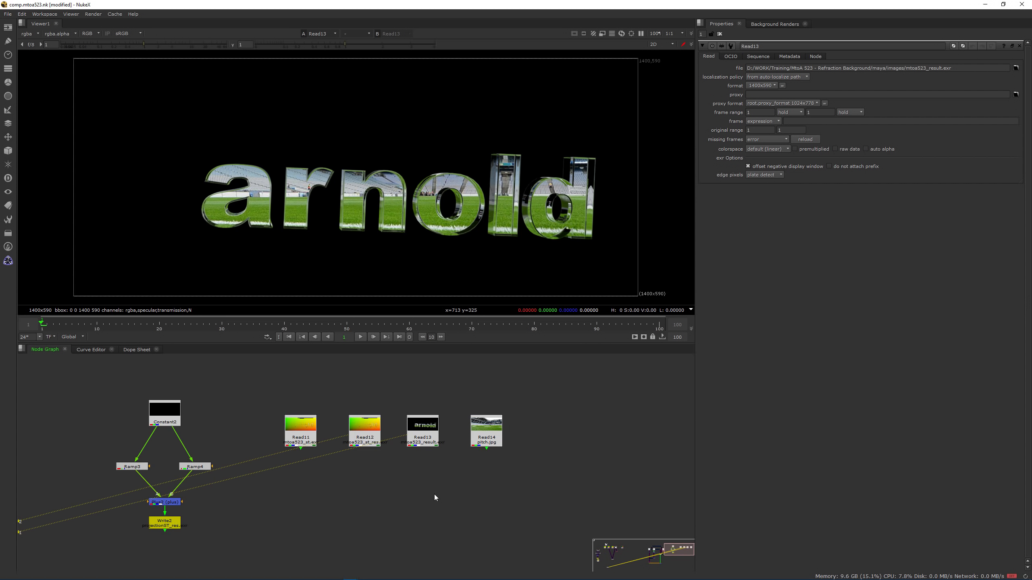
pyautogui.scroll(1, 434, 494)
pyautogui.press('m')
pyautogui.moveTo(428, 492); pyautogui.dragTo(421, 427)
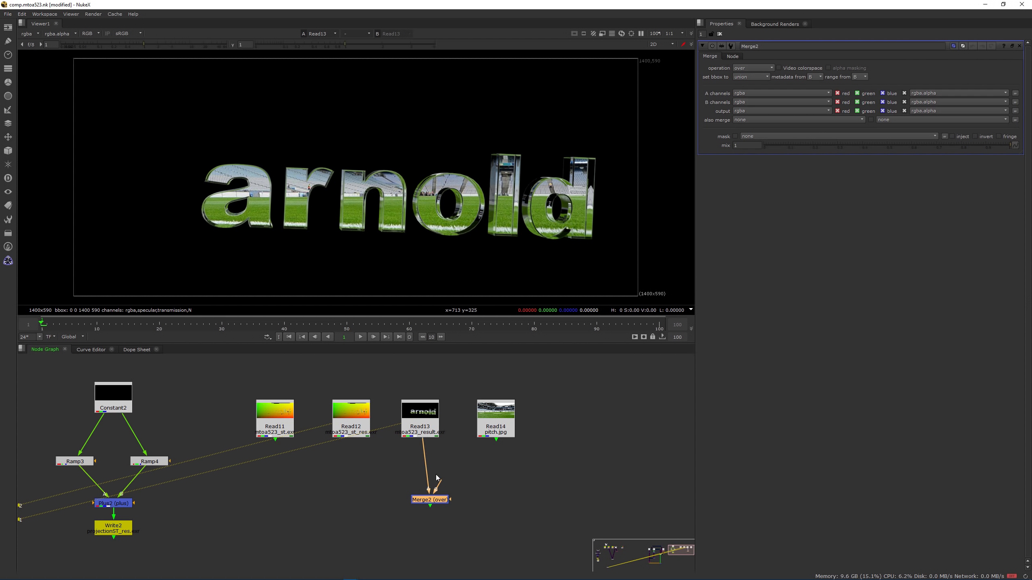
pyautogui.moveTo(437, 478); pyautogui.dragTo(496, 427)
pyautogui.moveTo(435, 500); pyautogui.dragTo(504, 511)
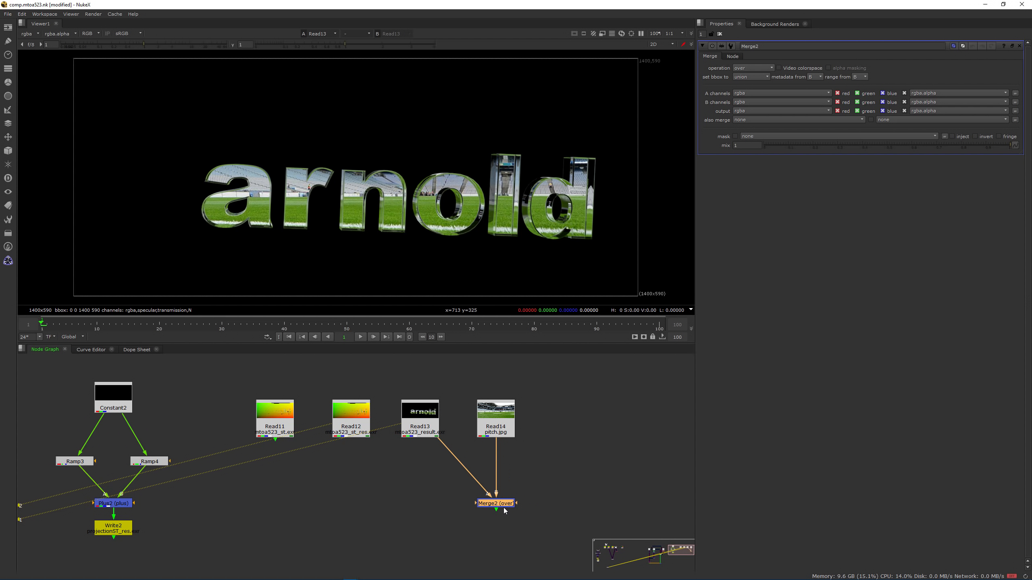
pyautogui.press('1')
pyautogui.click(504, 510)
pyautogui.moveTo(520, 249); pyautogui.dragTo(524, 221, button='middle')
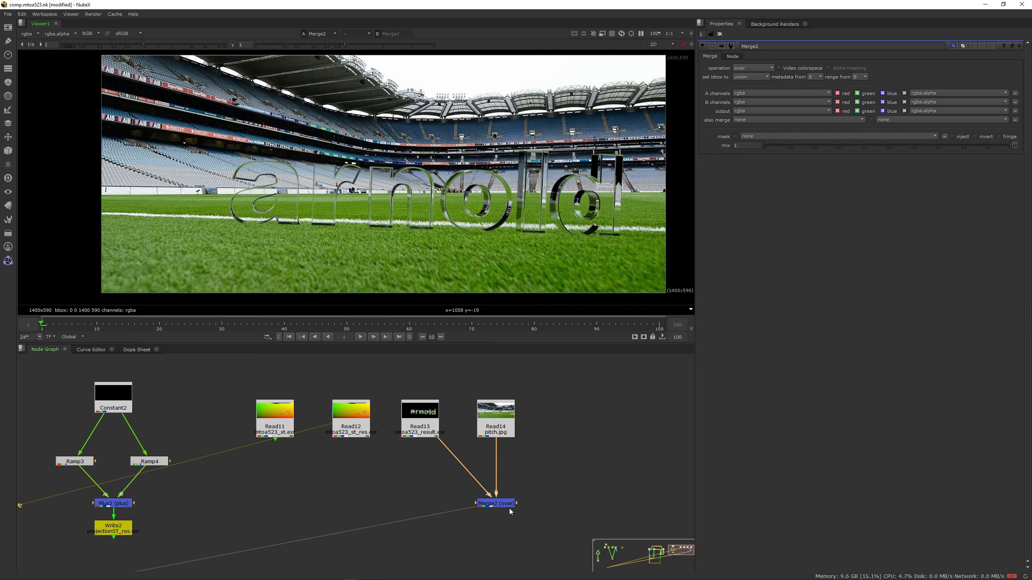
# Add an STMap node and connect its stmap input to Read12 through a corner dot
pyautogui.moveTo(502, 554); pyautogui.dragTo(504, 508, button='middle')
pyautogui.press('Tab')
pyautogui.write('st')
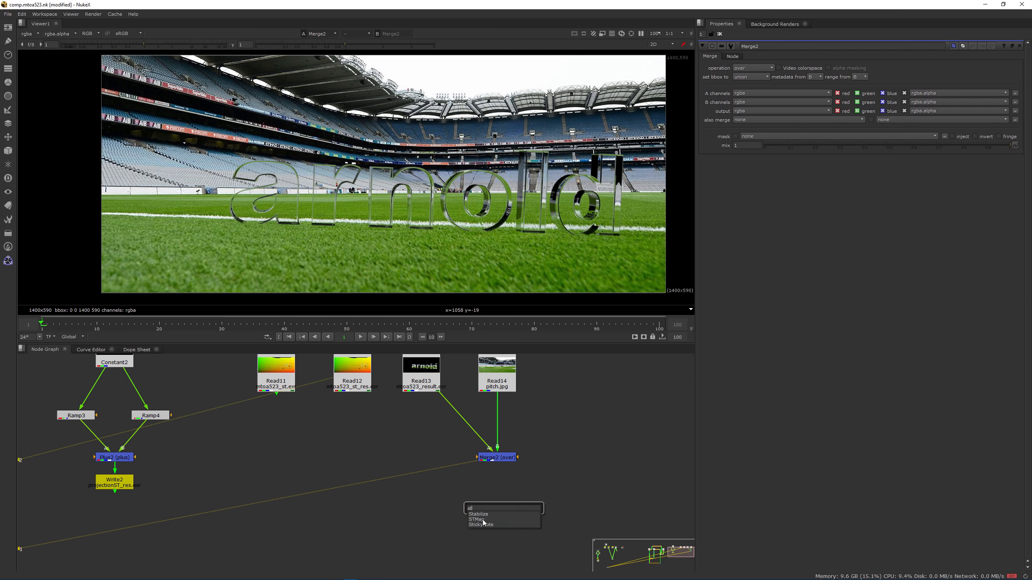
pyautogui.click(483, 521)
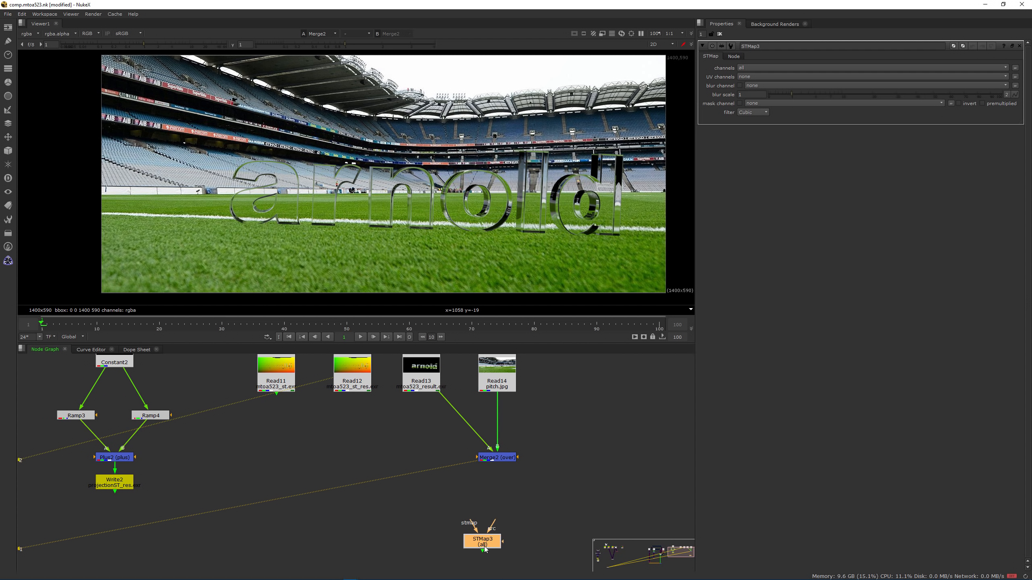
pyautogui.moveTo(469, 522); pyautogui.dragTo(353, 384)
pyautogui.keyDown('ctrl'); pyautogui.moveTo(414, 466); pyautogui.dragTo(349, 533); pyautogui.keyUp('ctrl')
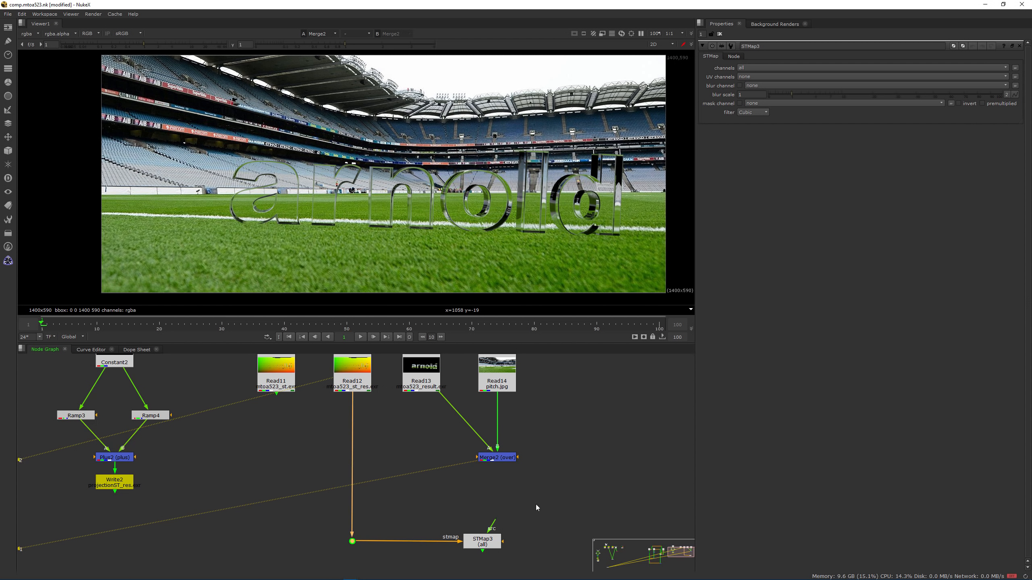
# Move STMap3 farther from the Merge and connect its src input to the Read14 pitch image through a corner dot
pyautogui.moveTo(551, 462); pyautogui.dragTo(517, 458, button='middle')
pyautogui.moveTo(450, 546); pyautogui.dragTo(573, 547)
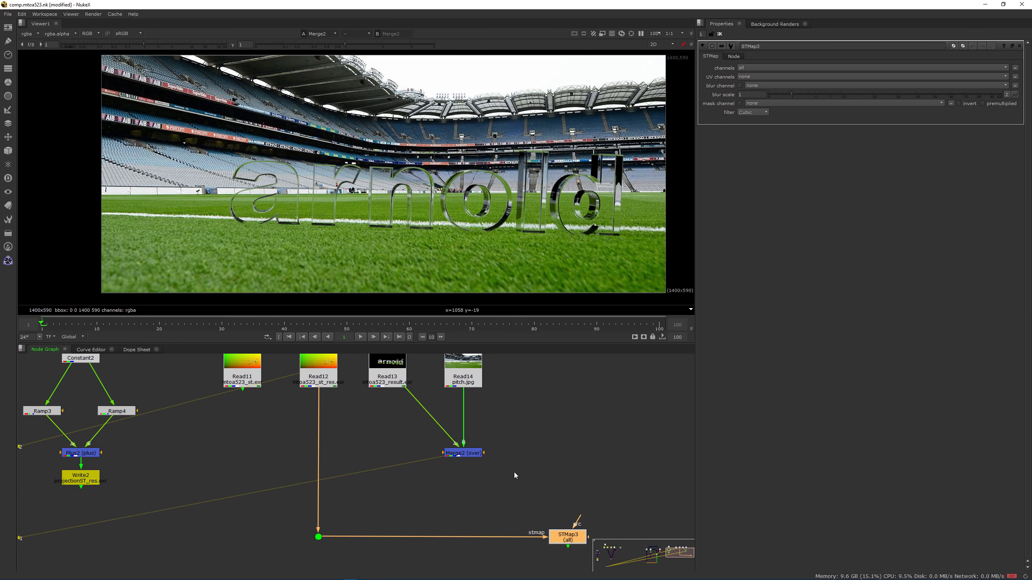
pyautogui.moveTo(515, 476); pyautogui.dragTo(469, 479, button='middle')
pyautogui.moveTo(534, 523); pyautogui.dragTo(424, 381)
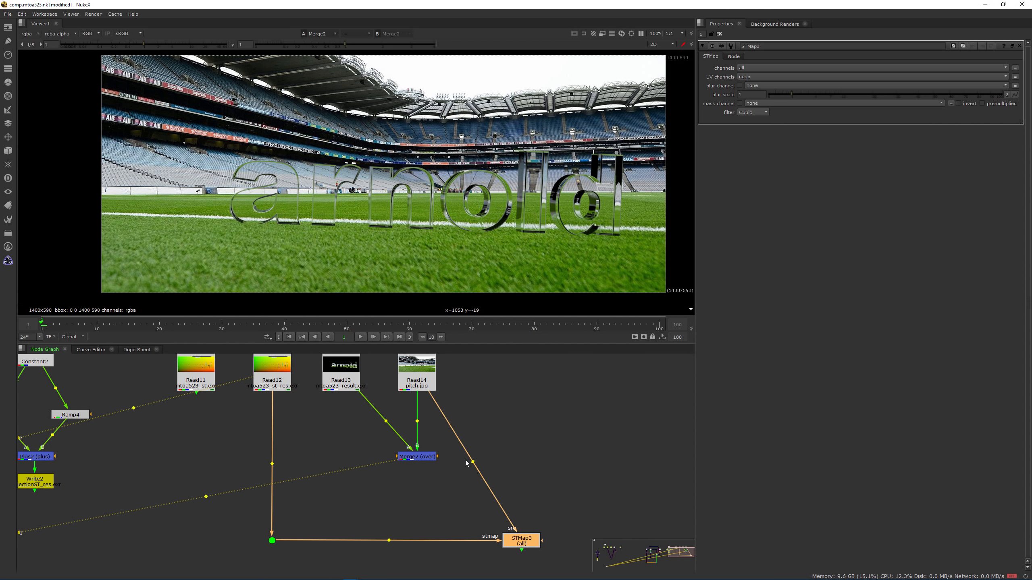
pyautogui.keyDown('ctrl'); pyautogui.moveTo(476, 465); pyautogui.dragTo(531, 373); pyautogui.keyUp('ctrl')
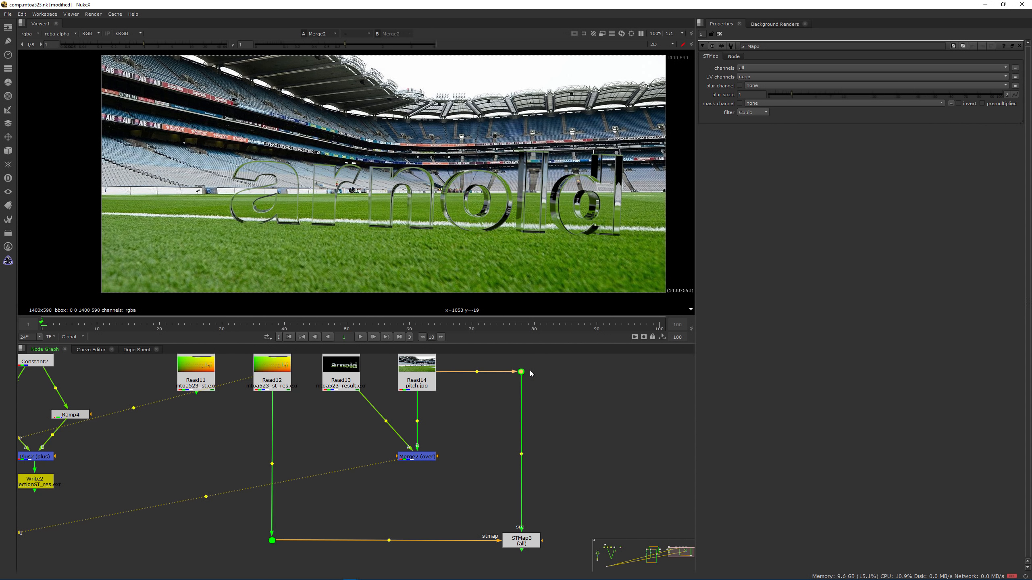
# Show STMap3 in the viewer, set its UV channels to rgb and examine the distorted lettering up close
pyautogui.click(529, 542)
pyautogui.press('1')
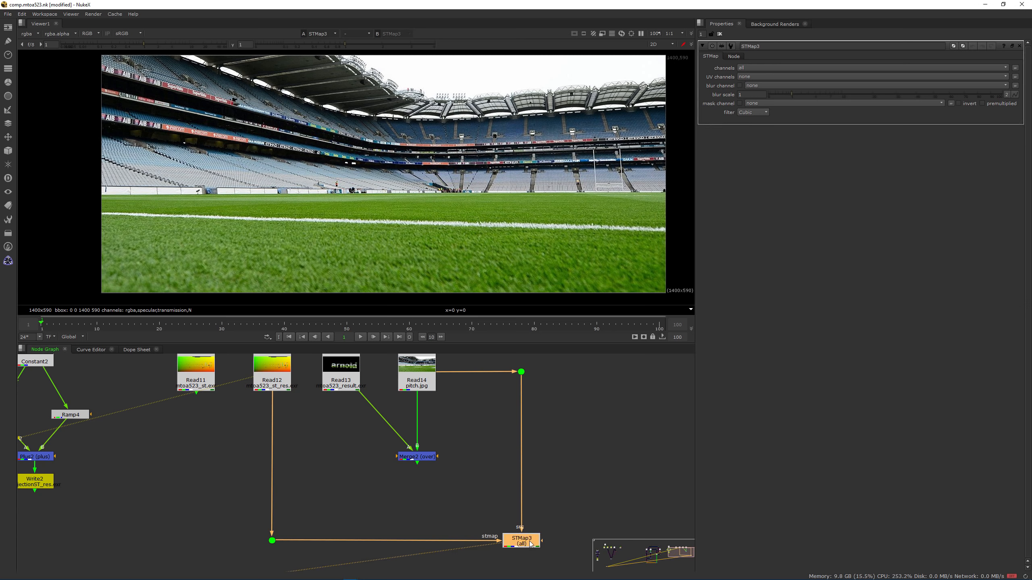
pyautogui.click(753, 77)
pyautogui.click(755, 92)
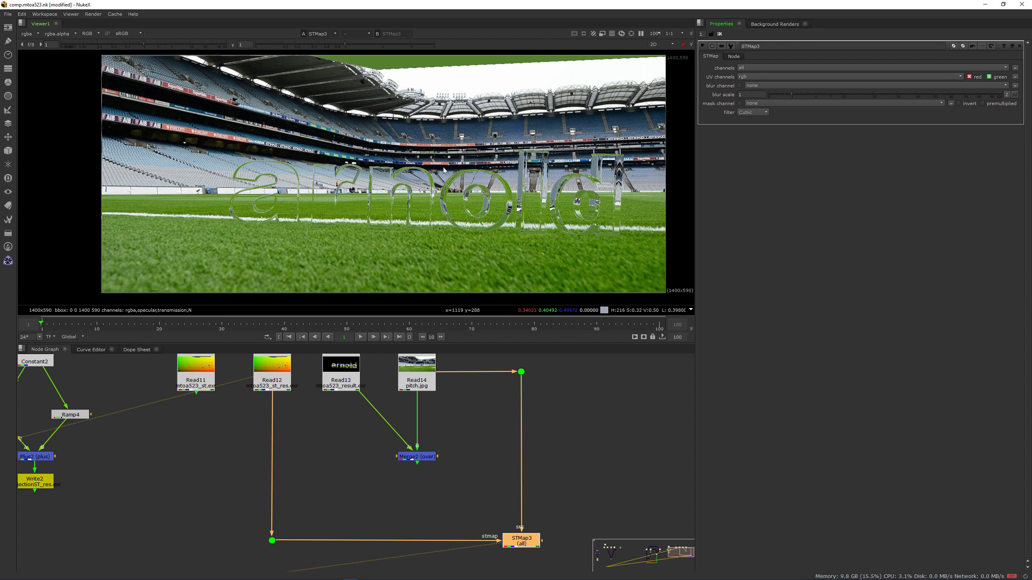
pyautogui.scroll(6, 503, 196)
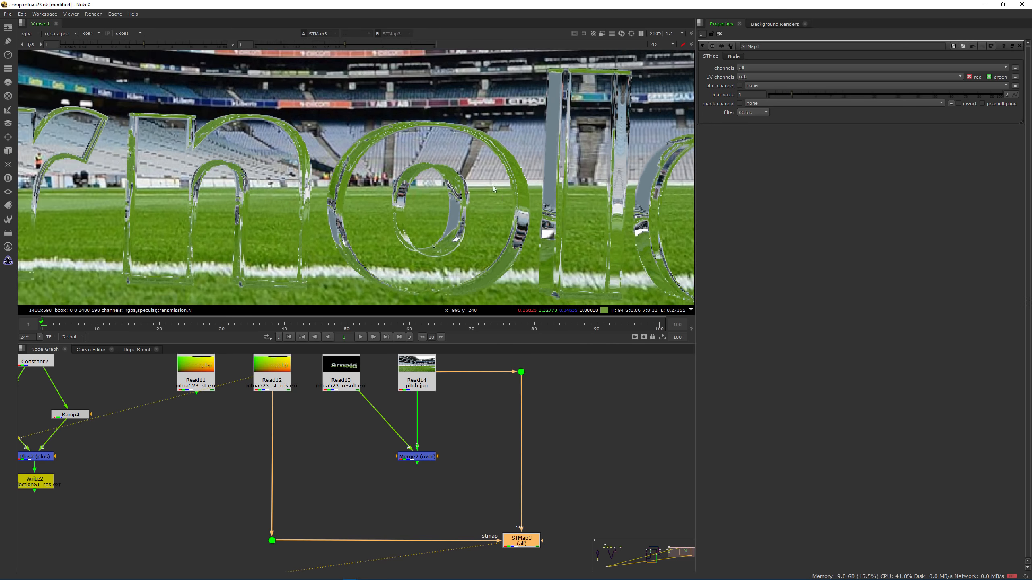
pyautogui.scroll(-6, 503, 186)
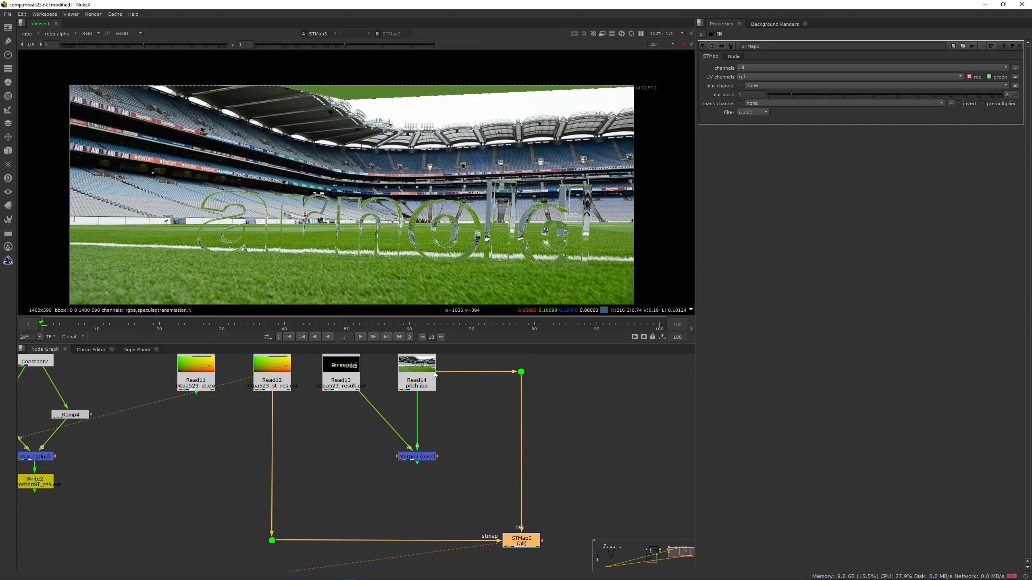
# View the Read12 ST render, then return to STMap3 and examine how its distortion covers the image
pyautogui.click(287, 376)
pyautogui.press('1')
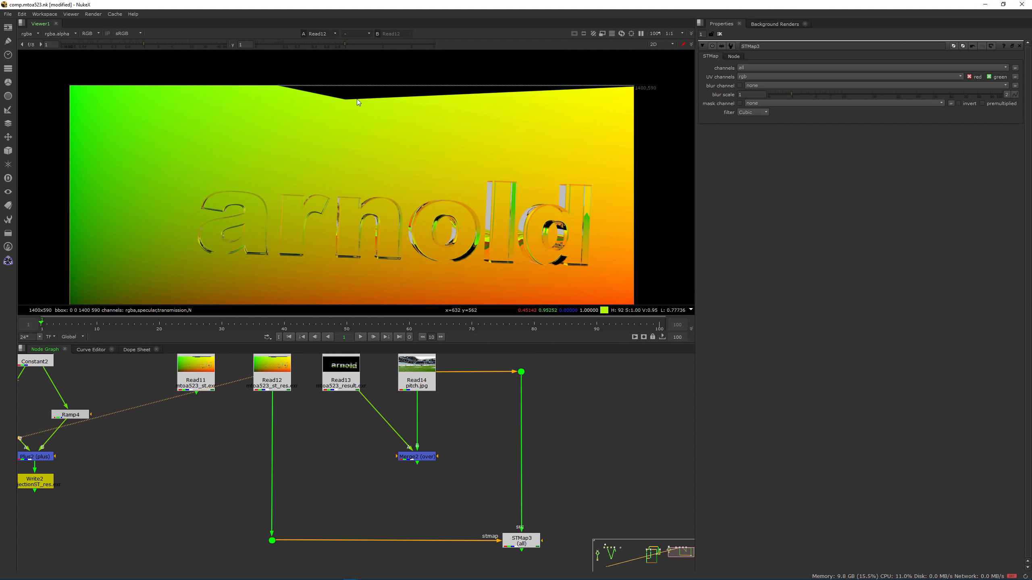
pyautogui.scroll(-1, 396, 166)
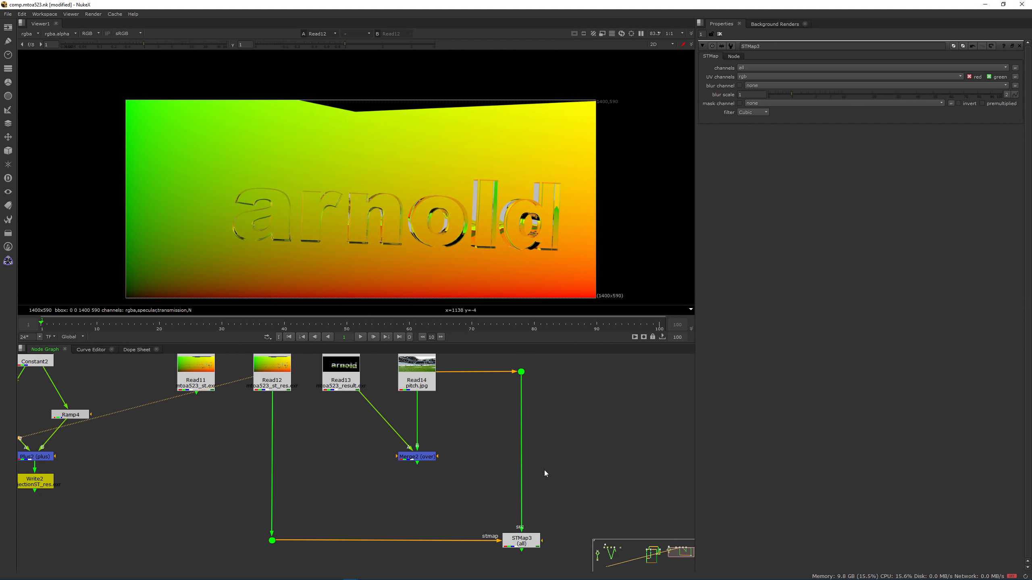
pyautogui.moveTo(366, 137); pyautogui.dragTo(402, 120, button='middle')
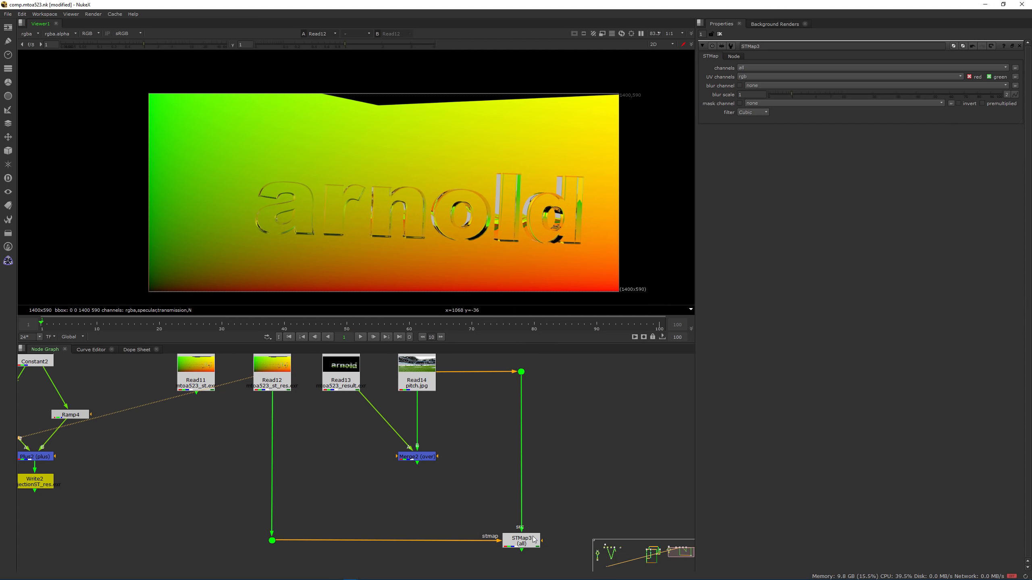
pyautogui.press('1')
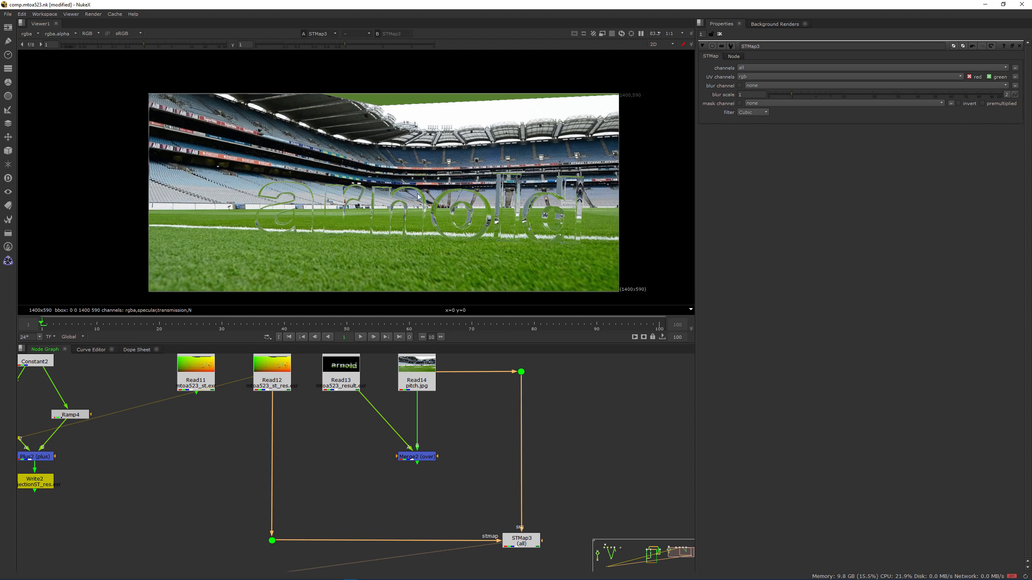
pyautogui.scroll(3, 393, 98)
pyautogui.scroll(-2, 393, 99)
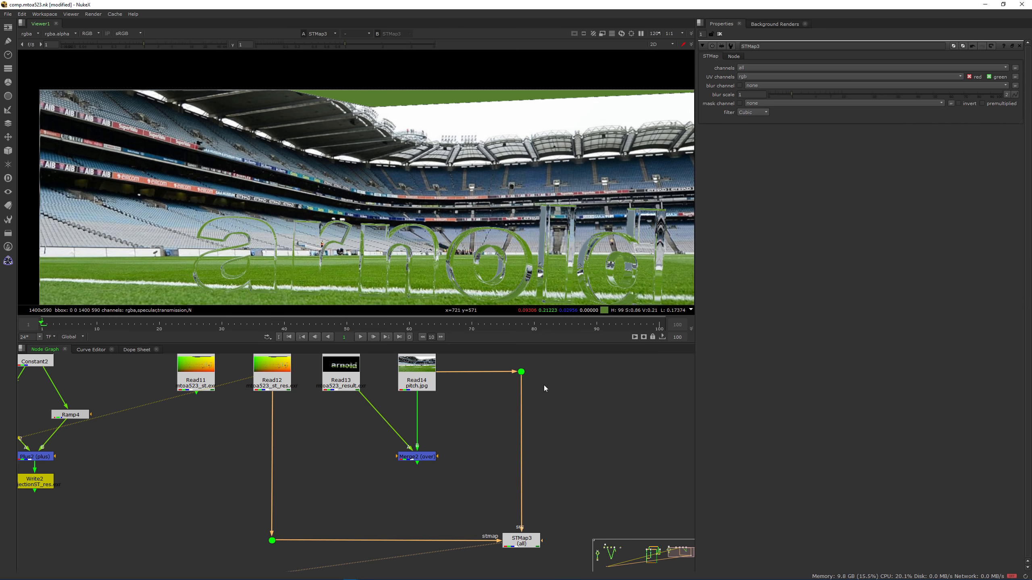
pyautogui.moveTo(572, 465); pyautogui.dragTo(546, 469, button='middle')
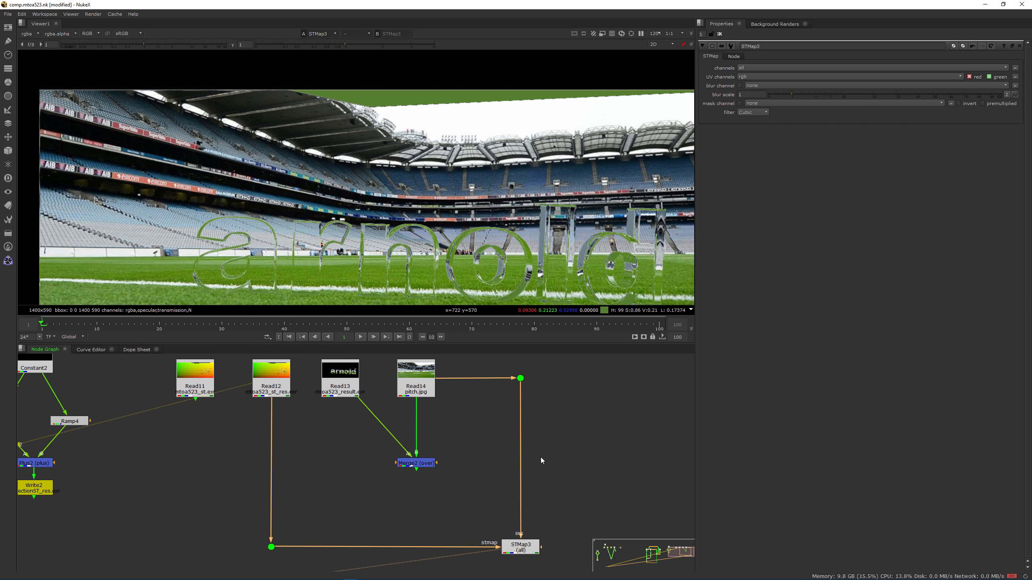
# Inspect the alpha channels of Read13, the Read14 pitch image and STMap3 in the viewer
pyautogui.click(340, 376)
pyautogui.press('1')
pyautogui.moveTo(497, 205); pyautogui.dragTo(407, 142, button='middle')
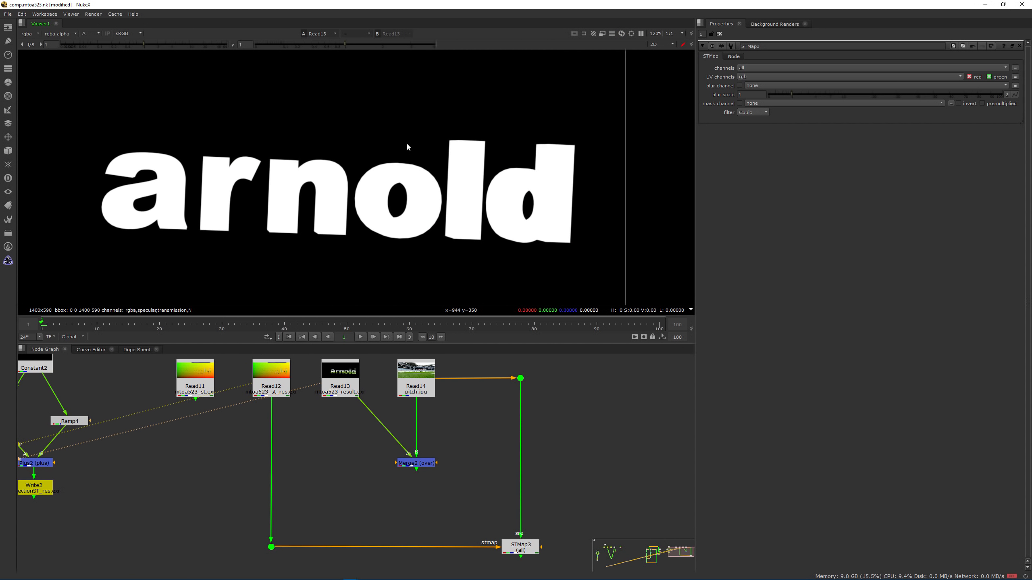
pyautogui.press('a')
pyautogui.click(422, 376)
pyautogui.press('1')
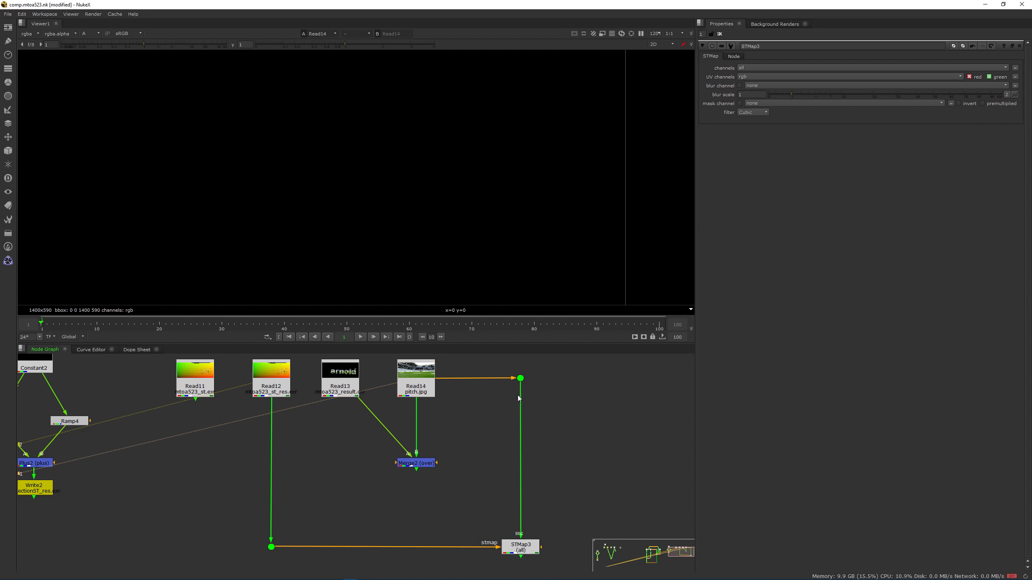
pyautogui.click(526, 543)
pyautogui.press('1')
# Connect STMap3's mask input to Read13 and route the connection around the other nodes with corner dots
pyautogui.moveTo(584, 495); pyautogui.dragTo(357, 397)
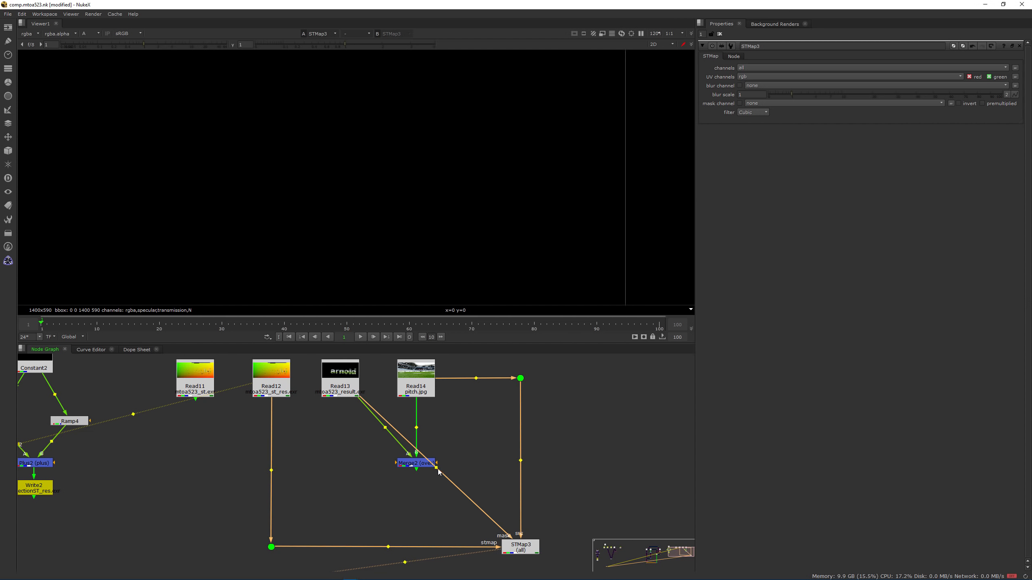
pyautogui.keyDown('ctrl'); pyautogui.moveTo(436, 468); pyautogui.dragTo(600, 507); pyautogui.keyUp('ctrl')
pyautogui.keyDown('ctrl'); pyautogui.moveTo(479, 447); pyautogui.dragTo(563, 335); pyautogui.keyUp('ctrl')
pyautogui.moveTo(608, 396); pyautogui.dragTo(618, 480, button='middle')
pyautogui.moveTo(576, 426); pyautogui.dragTo(611, 407)
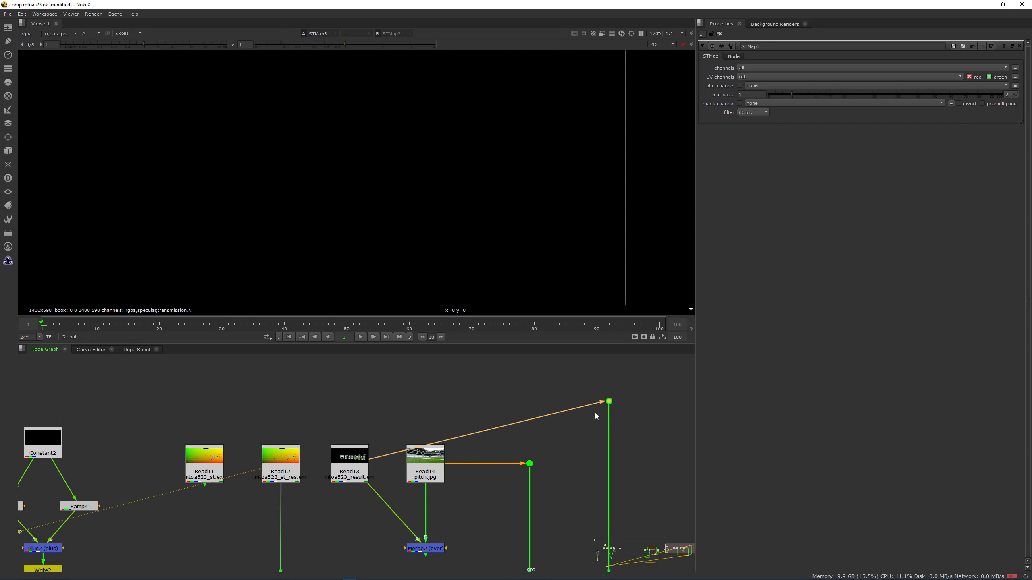
pyautogui.keyDown('ctrl'); pyautogui.moveTo(489, 431); pyautogui.dragTo(348, 403); pyautogui.keyUp('ctrl')
pyautogui.moveTo(503, 553); pyautogui.dragTo(488, 409, button='middle')
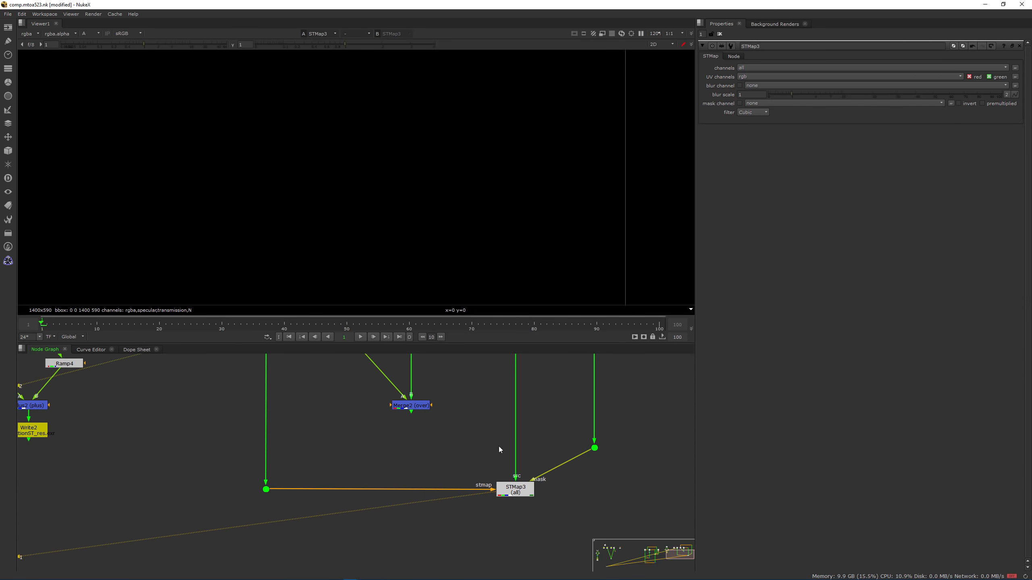
# Return the viewer to full colour and toggle STMap3 off and on to check its effect on the pitch
pyautogui.doubleClick(506, 490)
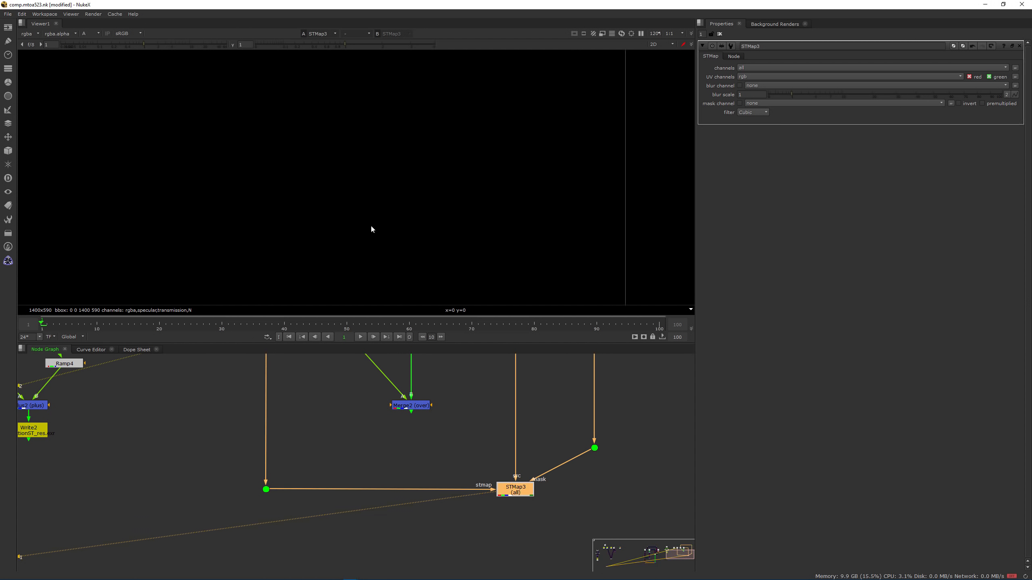
pyautogui.press('a')
pyautogui.press('f')
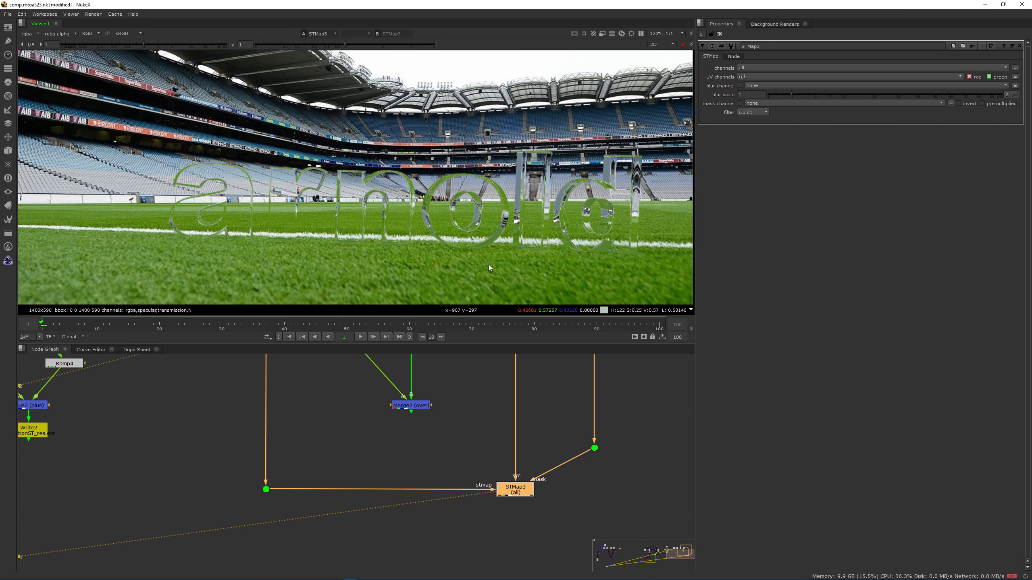
pyautogui.press('d')
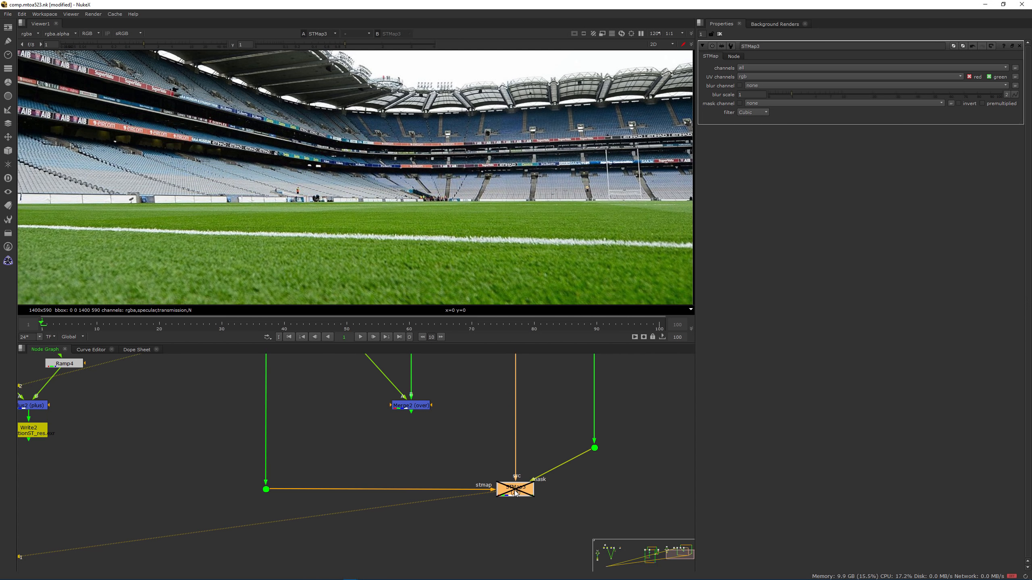
pyautogui.press('d')
# Load Merge2 beside STMap3 in the viewer and flip between them to compare the refraction around the letter n
pyautogui.click(418, 407)
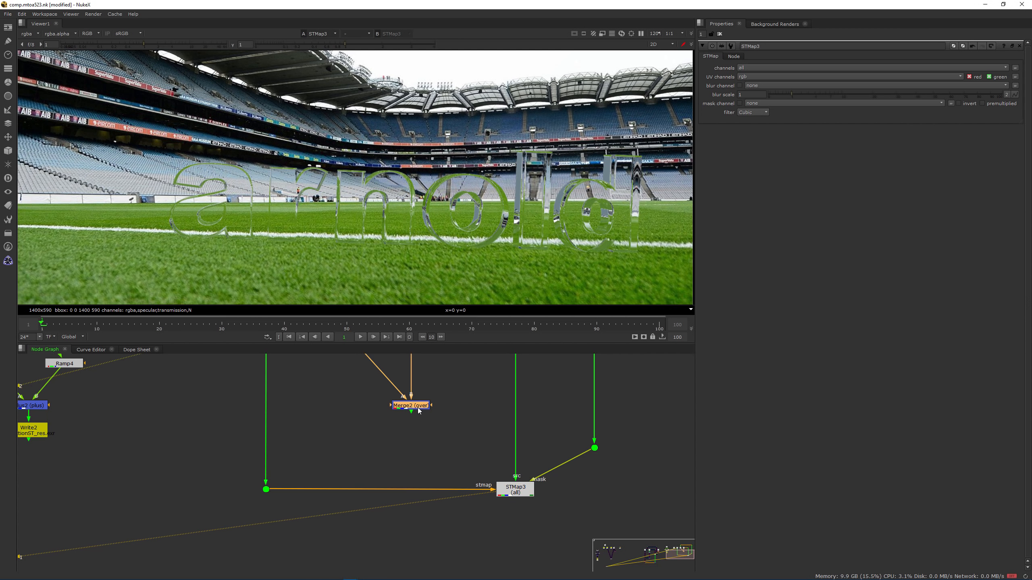
pyautogui.press('1')
pyautogui.press('2')
pyautogui.scroll(6, 406, 187)
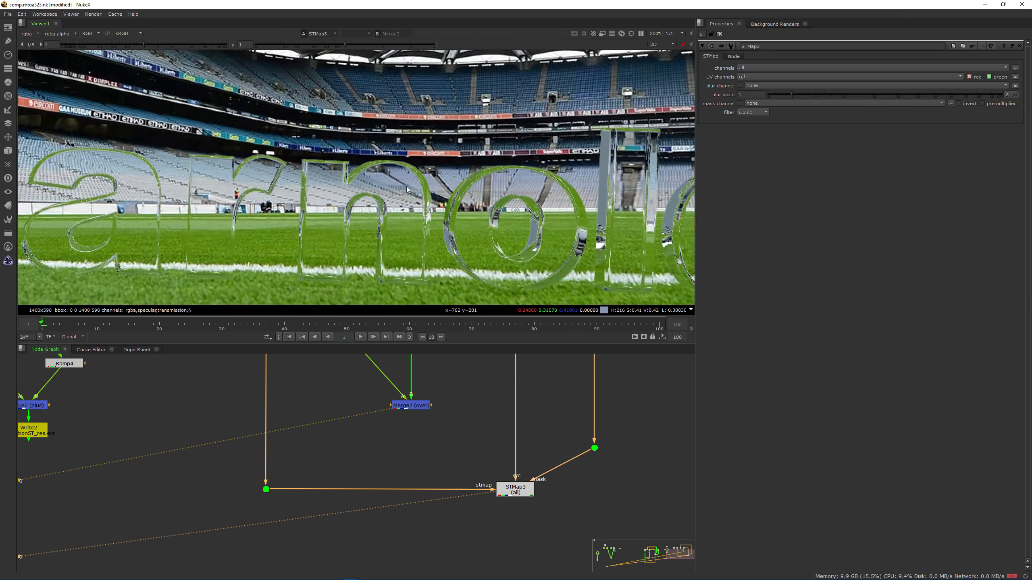
pyautogui.press('2')
pyautogui.press('1')
pyautogui.press('2')
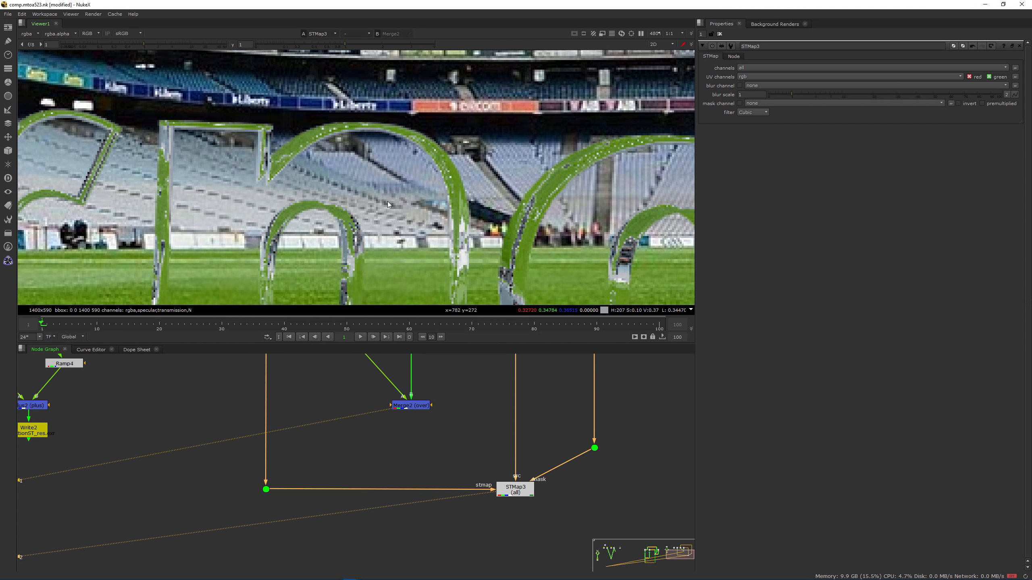
pyautogui.press('1')
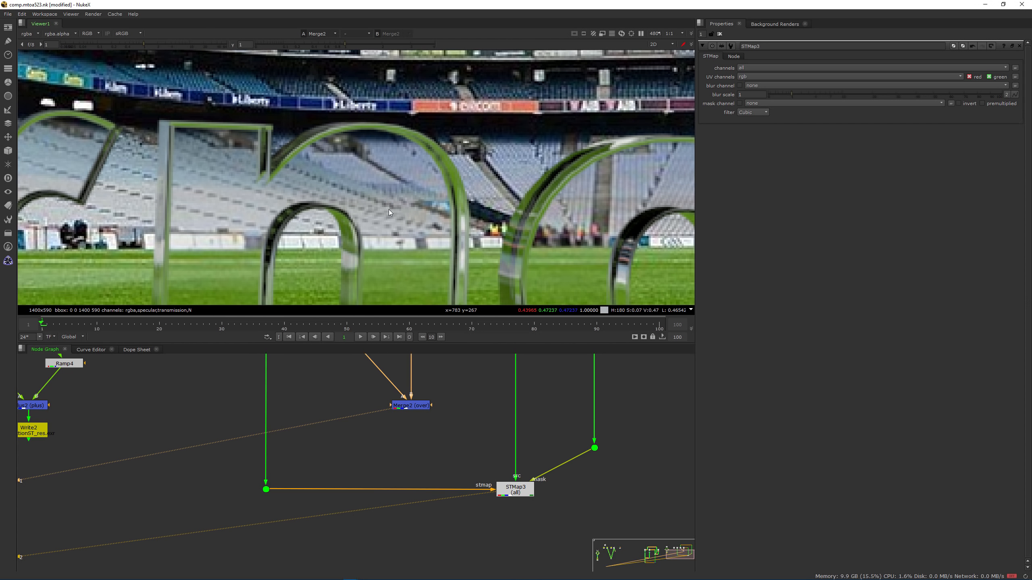
pyautogui.press('2')
pyautogui.press('1')
pyautogui.press('2')
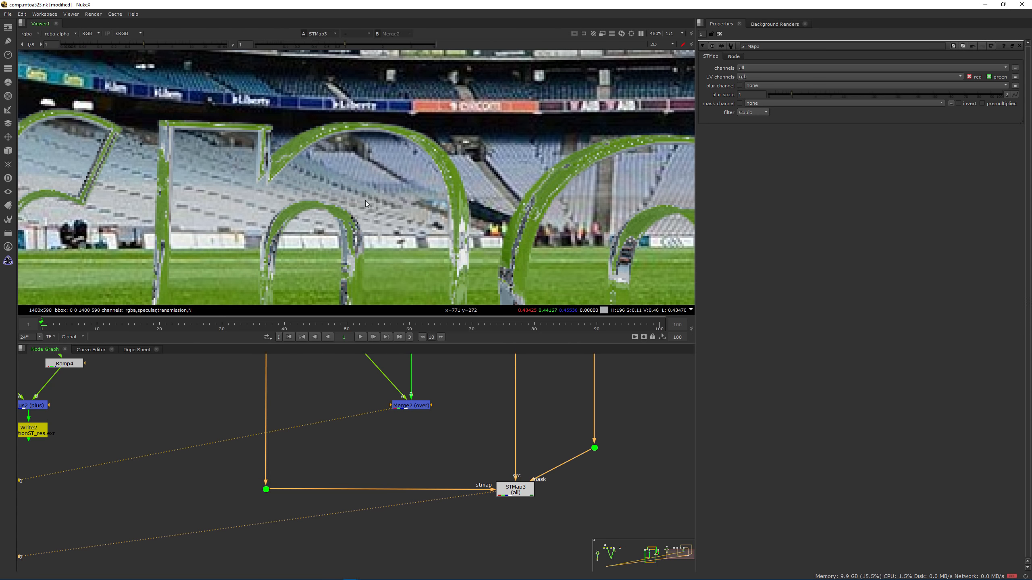
pyautogui.press('1')
pyautogui.press('2')
pyautogui.press('1')
pyautogui.press('2')
pyautogui.press('1')
pyautogui.press('2')
# Move to the letter o and compare its refraction between Merge2 and STMap3
pyautogui.moveTo(354, 132); pyautogui.dragTo(409, 186, button='middle')
pyautogui.press('1')
pyautogui.press('2')
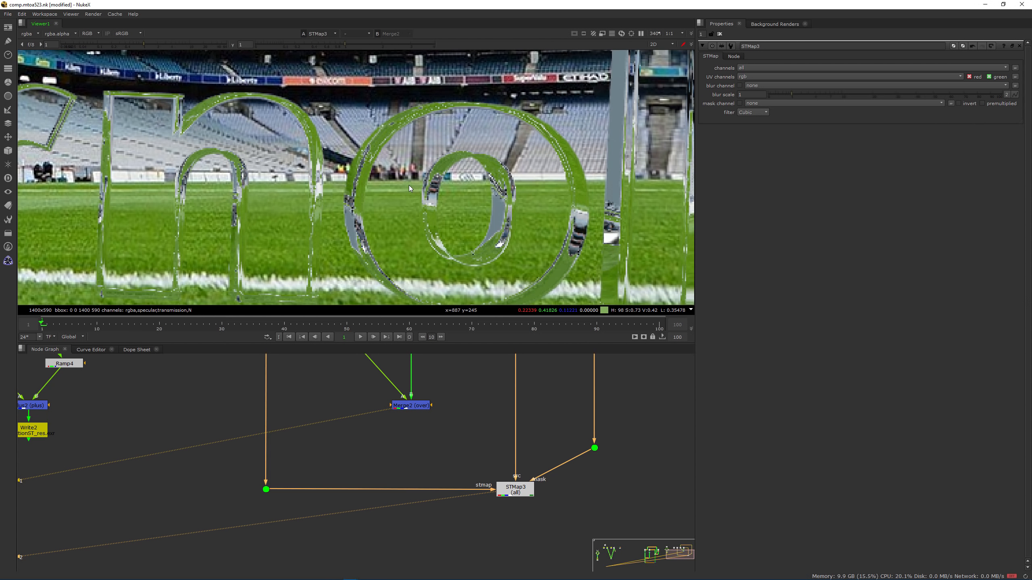
pyautogui.press('1')
pyautogui.press('2')
pyautogui.press('1')
pyautogui.press('2')
pyautogui.press('1')
pyautogui.press('2')
# Try the STMap3 filter options, starting with Impulse, and settle on the Notch filter
pyautogui.moveTo(579, 361); pyautogui.dragTo(519, 401, button='middle')
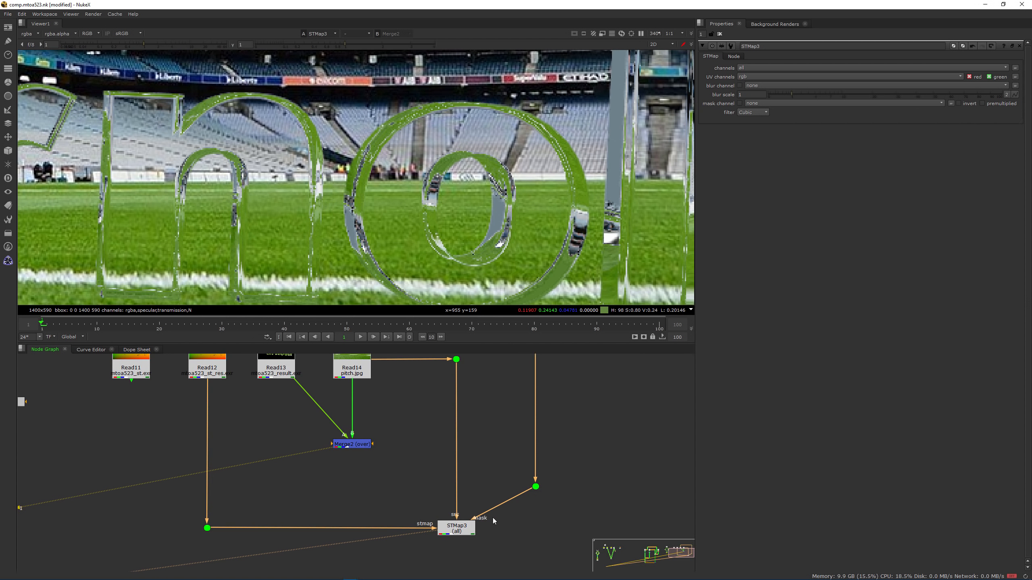
pyautogui.click(471, 523)
pyautogui.press('1')
pyautogui.click(753, 114)
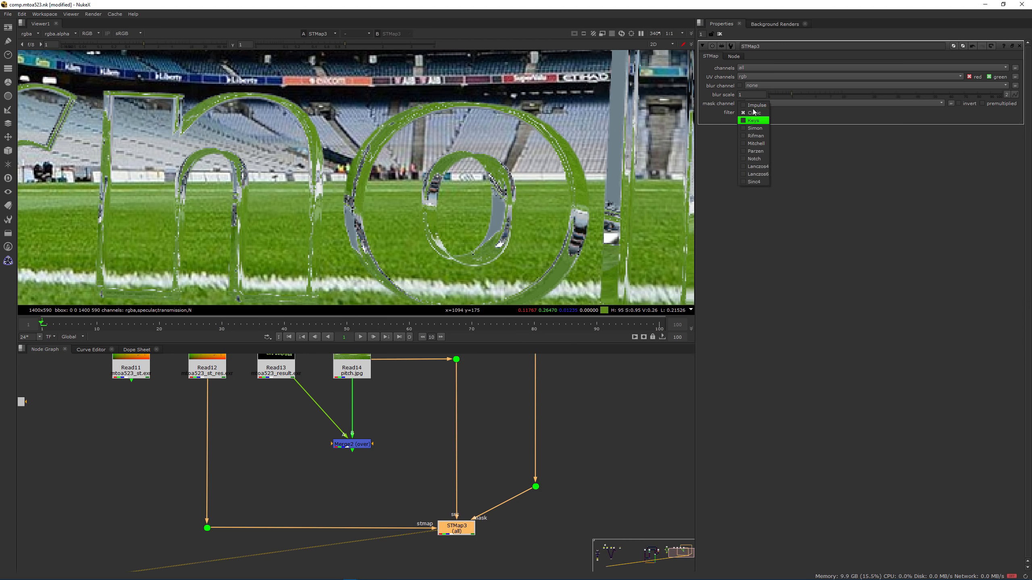
pyautogui.click(751, 105)
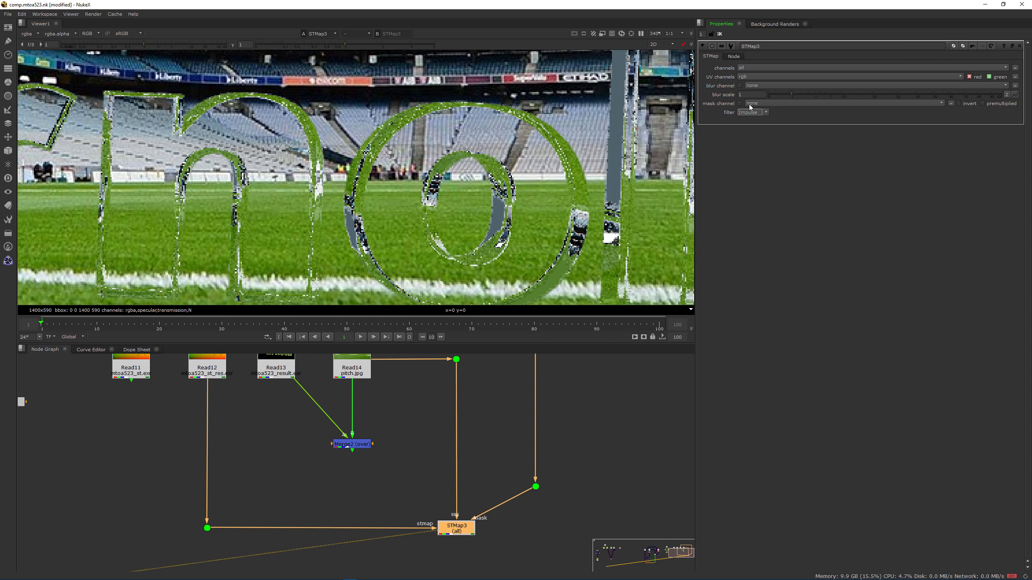
pyautogui.scroll(-3, 755, 114)
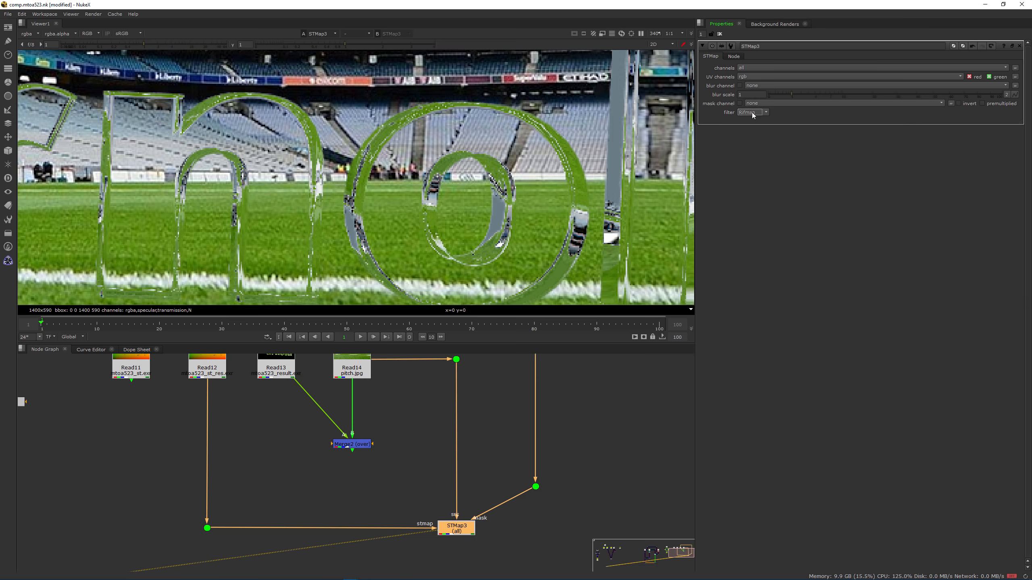
pyautogui.scroll(-3, 753, 115)
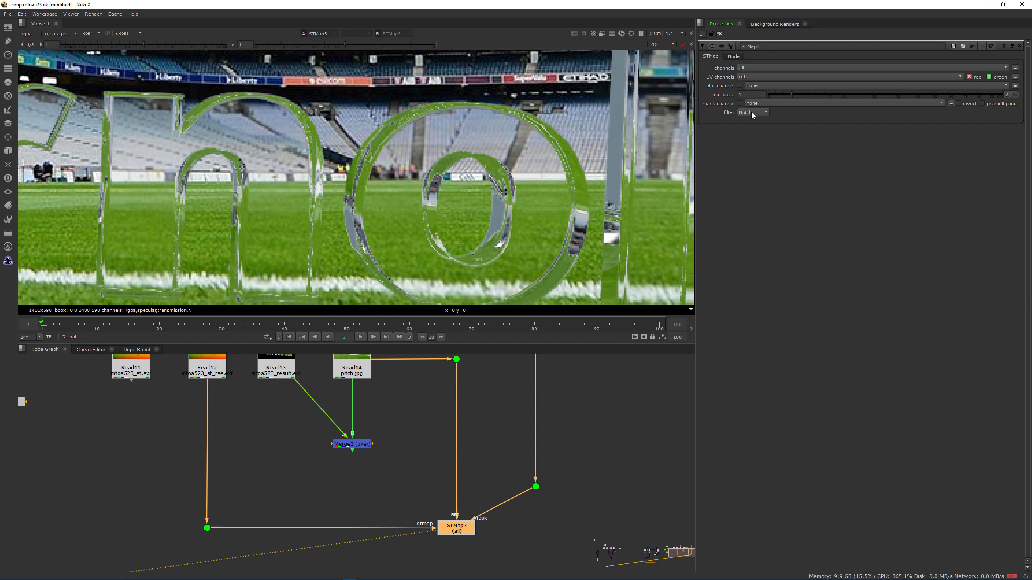
# Compare the Merge2 reference with the Notch-filtered STMap3 across the middle letters
pyautogui.scroll(-2, 394, 167)
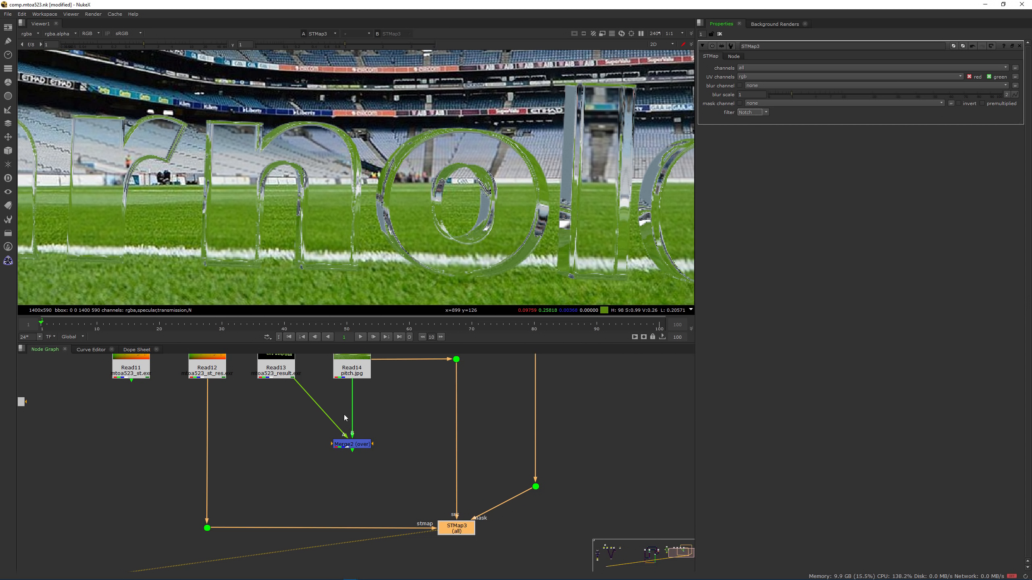
pyautogui.click(357, 447)
pyautogui.press('1')
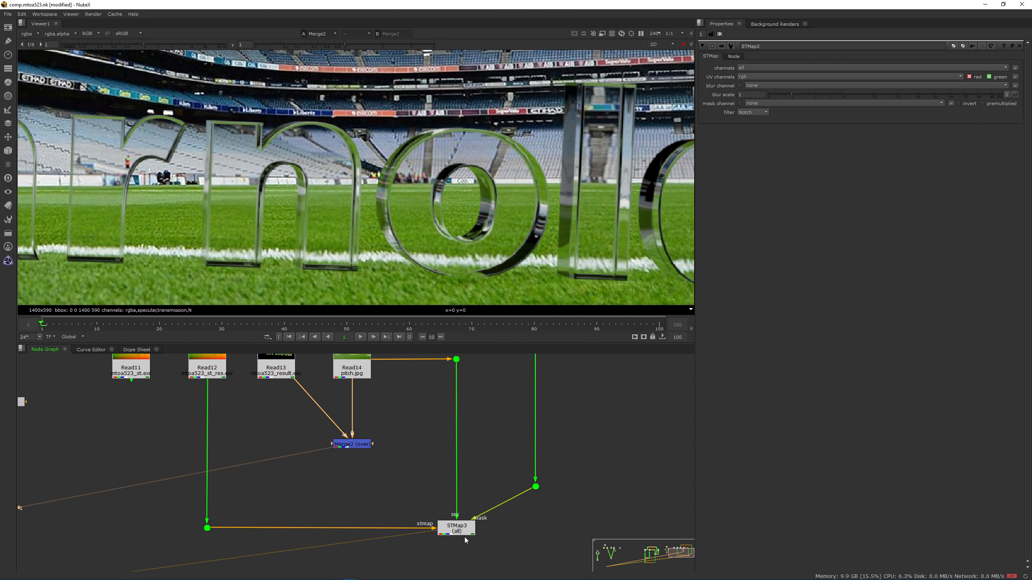
pyautogui.press('2')
pyautogui.press('1')
pyautogui.press('2')
pyautogui.press('1')
pyautogui.press('2')
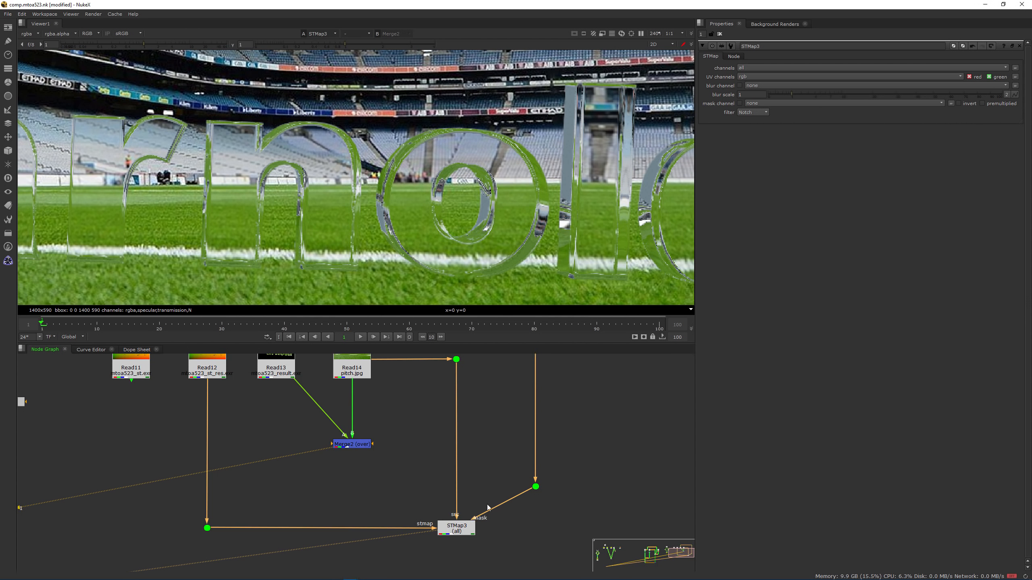
# Try Read11 as STMap3's stmap source, inspect the lettering up close, and reconnect Read12
pyautogui.scroll(-2, 471, 136)
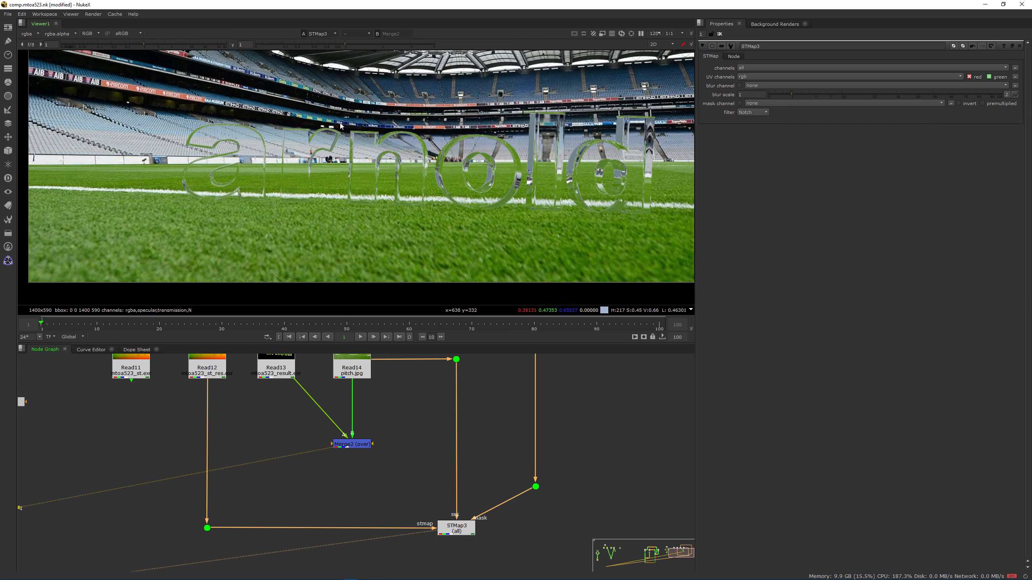
pyautogui.scroll(-1, 341, 126)
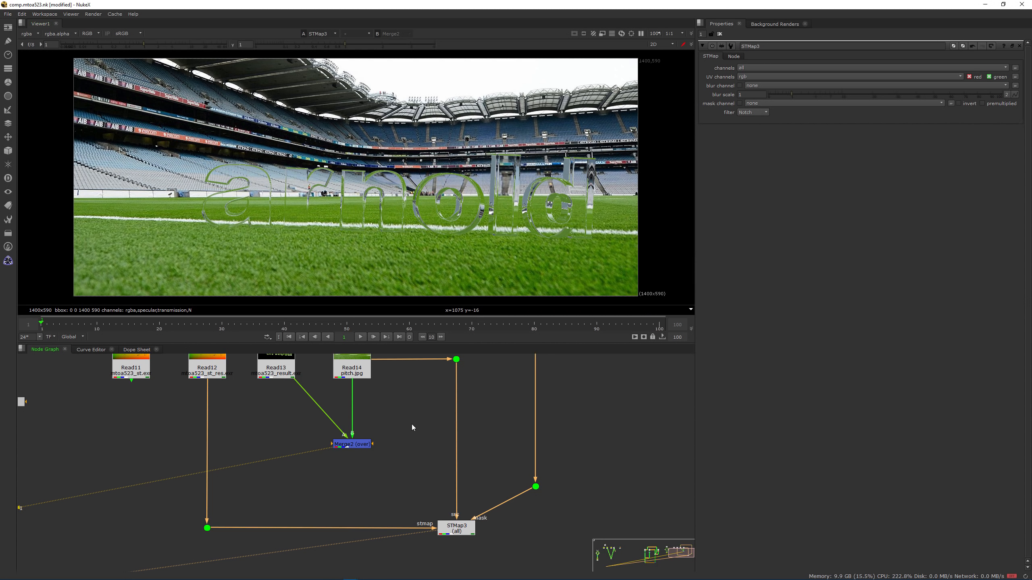
pyautogui.moveTo(390, 433); pyautogui.dragTo(444, 458, button='middle')
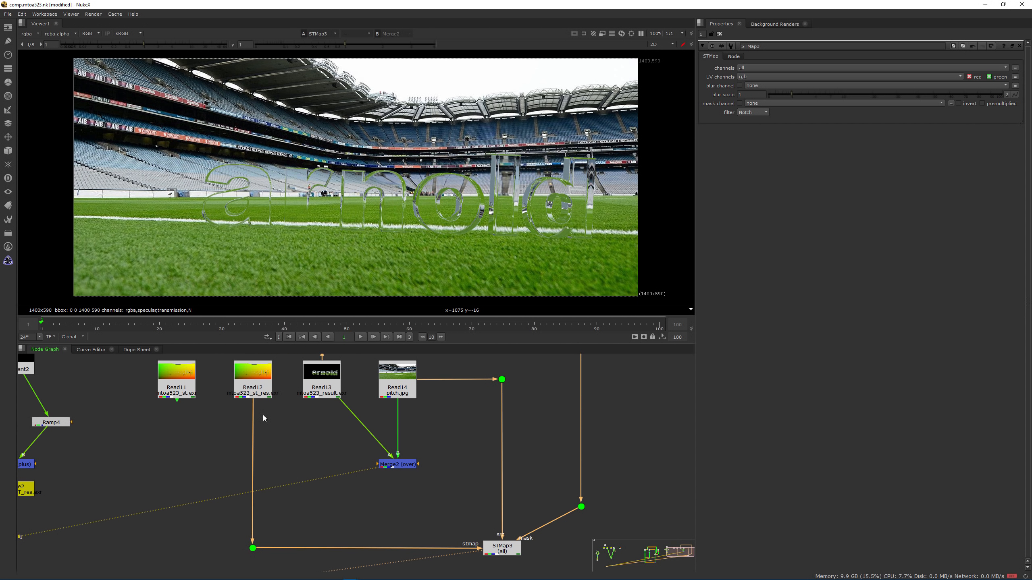
pyautogui.moveTo(253, 403); pyautogui.dragTo(182, 384)
pyautogui.scroll(6, 624, 200)
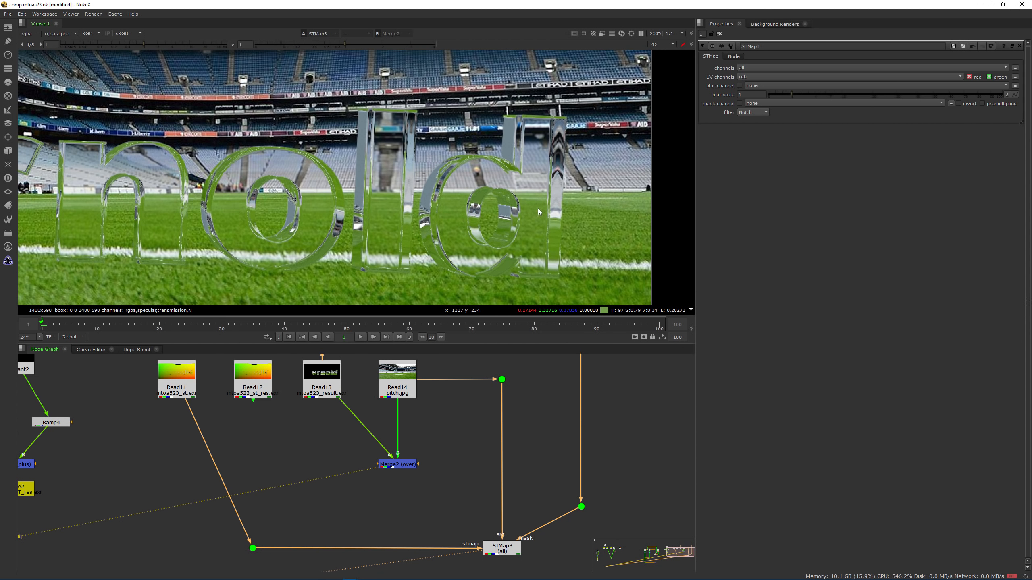
pyautogui.moveTo(190, 403); pyautogui.dragTo(257, 390)
# View Read13 at full frame and display its specular layer
pyautogui.scroll(-3, 353, 442)
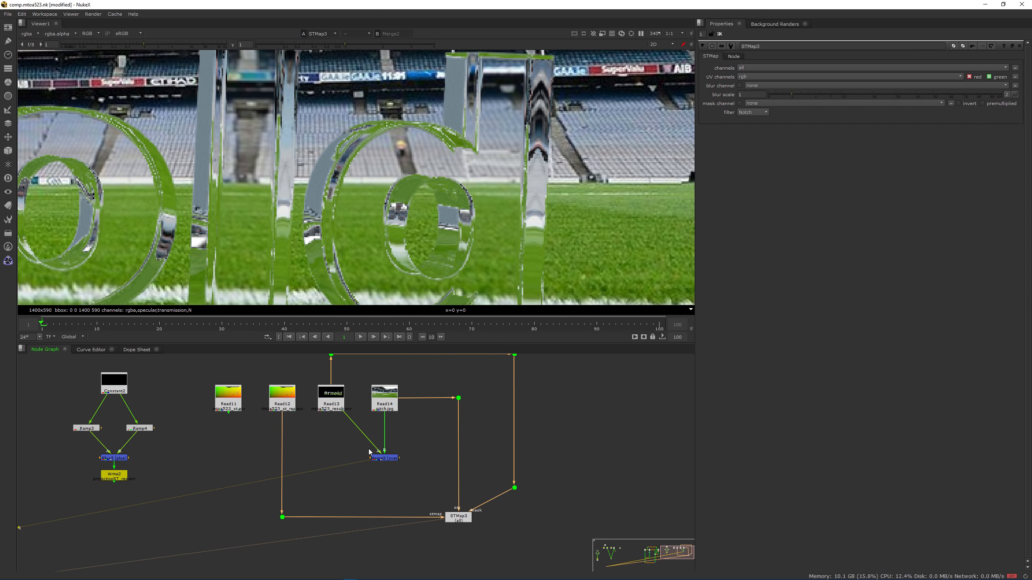
pyautogui.press('1')
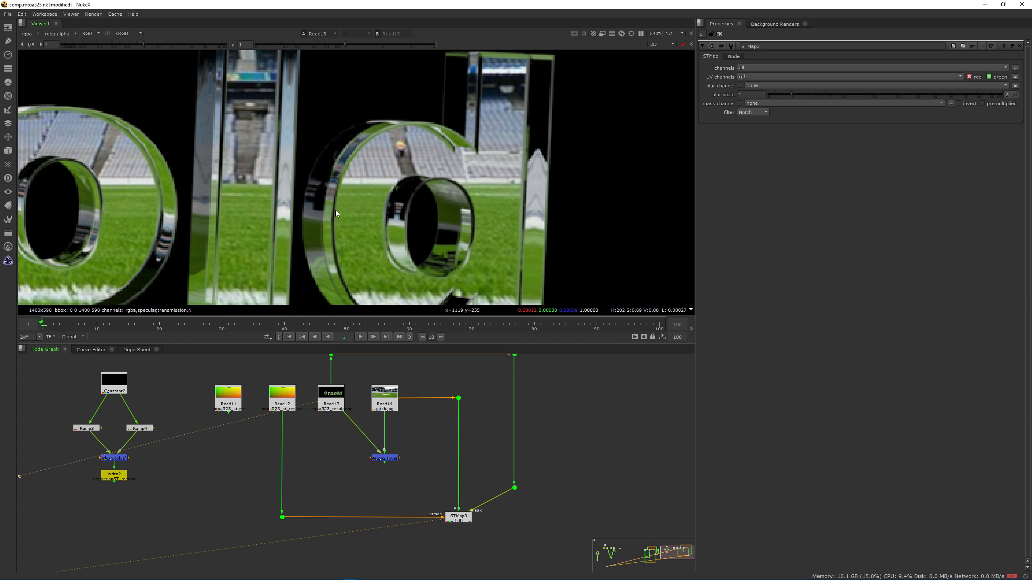
pyautogui.press('f')
pyautogui.click(35, 34)
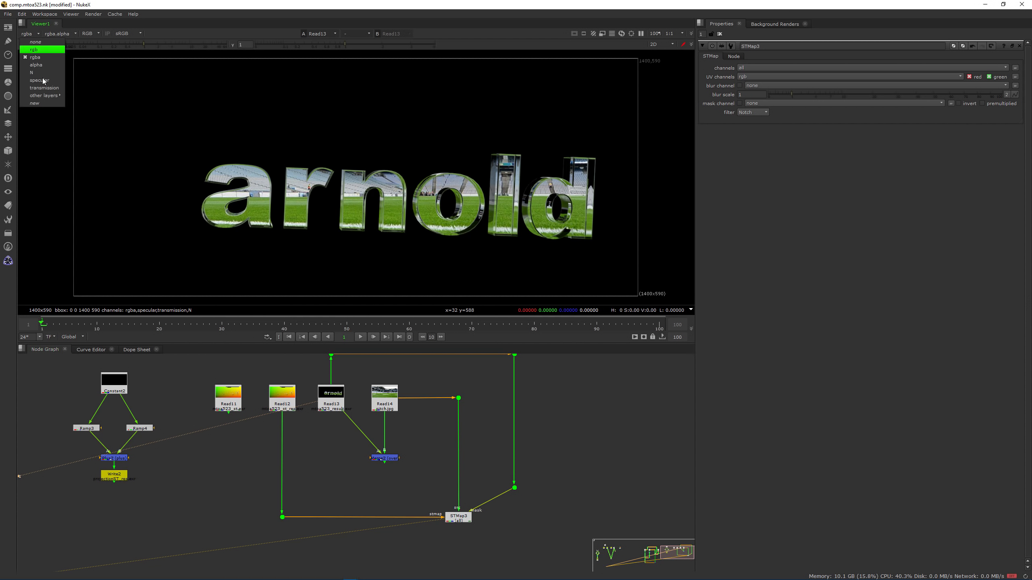
pyautogui.click(42, 82)
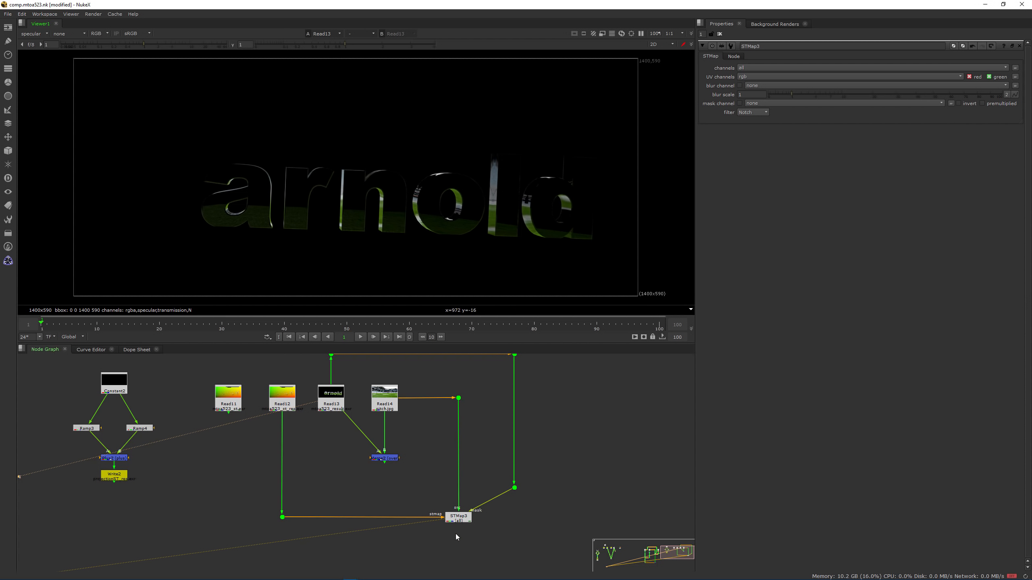
# Add a Plus node below STMap3 and feed its A input from Read13, routing the connection through a dot
pyautogui.moveTo(456, 537); pyautogui.dragTo(462, 475, button='middle')
pyautogui.press('Tab')
pyautogui.write('plu')
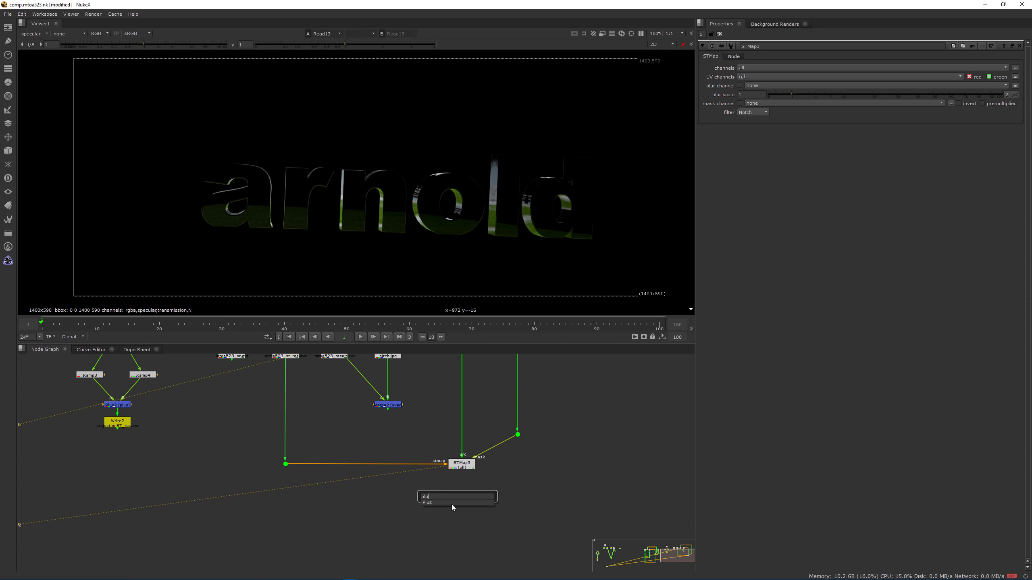
pyautogui.click(434, 502)
pyautogui.moveTo(466, 484)
pyautogui.mouseDown()
pyautogui.moveTo(457, 510)
pyautogui.moveTo(461, 465)
pyautogui.mouseUp()
pyautogui.moveTo(459, 511); pyautogui.dragTo(261, 486)
pyautogui.moveTo(240, 413); pyautogui.dragTo(260, 485, button='middle')
pyautogui.moveTo(260, 485); pyautogui.dragTo(288, 424)
pyautogui.moveTo(286, 536); pyautogui.dragTo(288, 425, button='middle')
pyautogui.moveTo(288, 424); pyautogui.dragTo(365, 497)
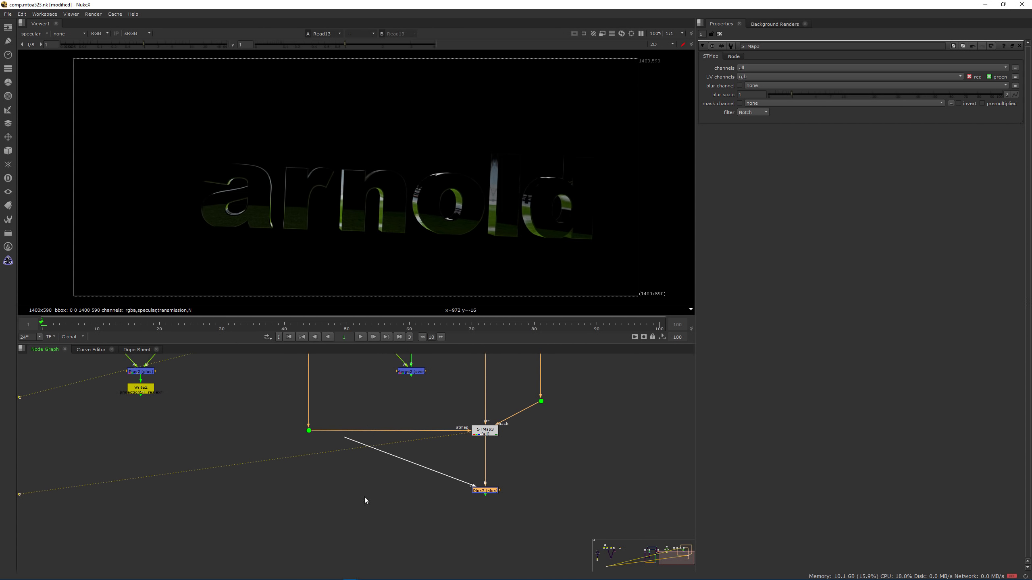
pyautogui.moveTo(364, 497); pyautogui.dragTo(323, 560, button='middle')
pyautogui.moveTo(323, 560); pyautogui.dragTo(316, 496)
pyautogui.moveTo(316, 496); pyautogui.dragTo(276, 413, button='middle')
pyautogui.moveTo(277, 413); pyautogui.dragTo(298, 374)
pyautogui.keyDown('ctrl'); pyautogui.moveTo(363, 447); pyautogui.dragTo(296, 531); pyautogui.keyUp('ctrl')
pyautogui.scroll(3, 296, 522)
# Insert a Shuffle node between Read13 and Plus3, with a single dot on its output to square the connection
pyautogui.press('Tab')
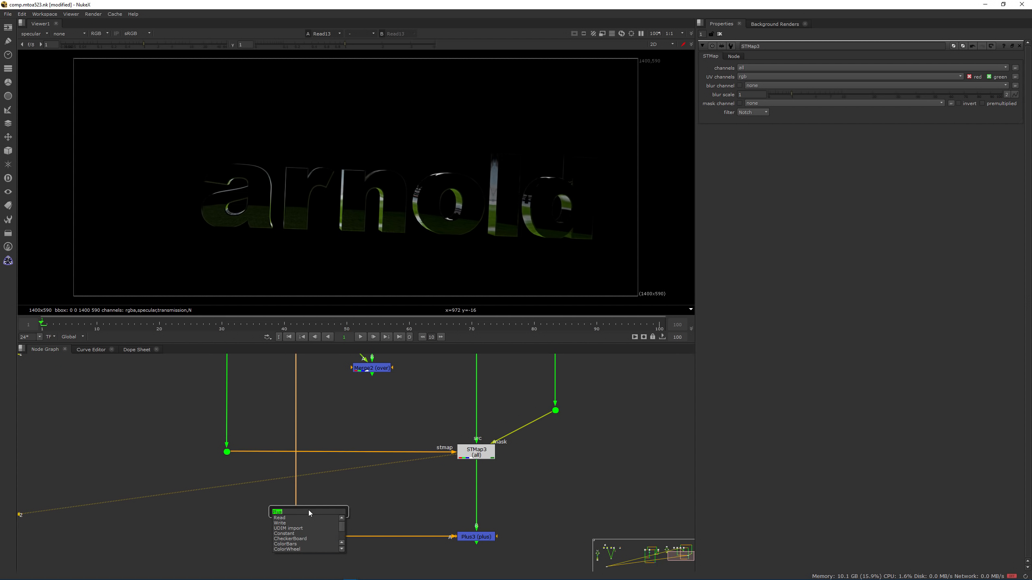
pyautogui.write('sh')
pyautogui.click(294, 519)
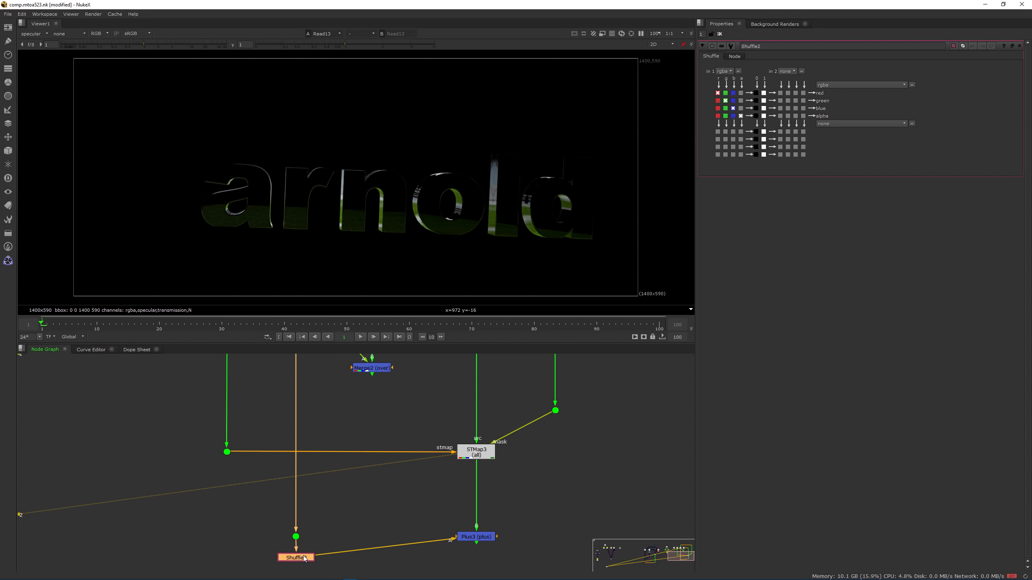
pyautogui.moveTo(300, 554); pyautogui.dragTo(294, 519)
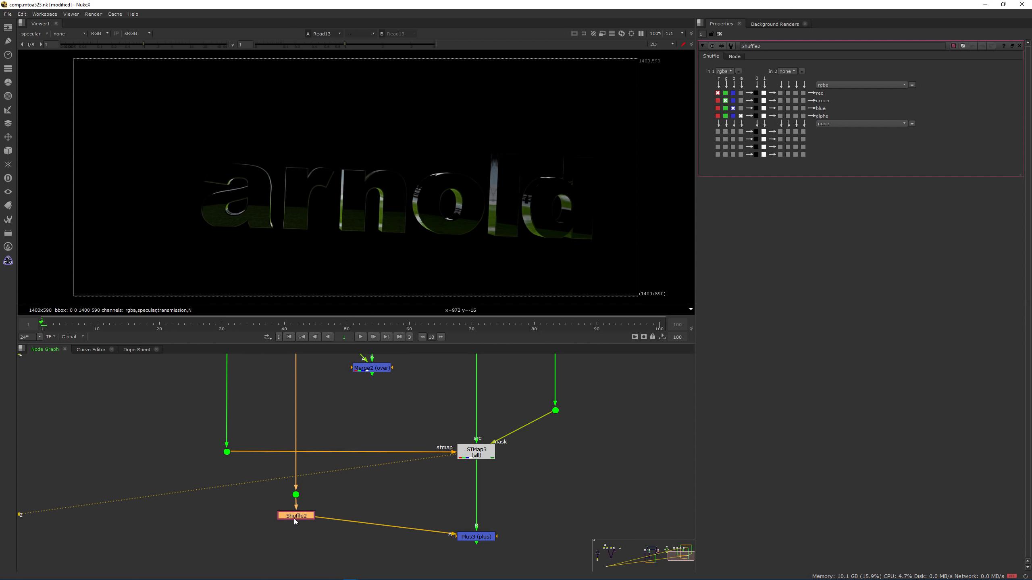
pyautogui.press('.')
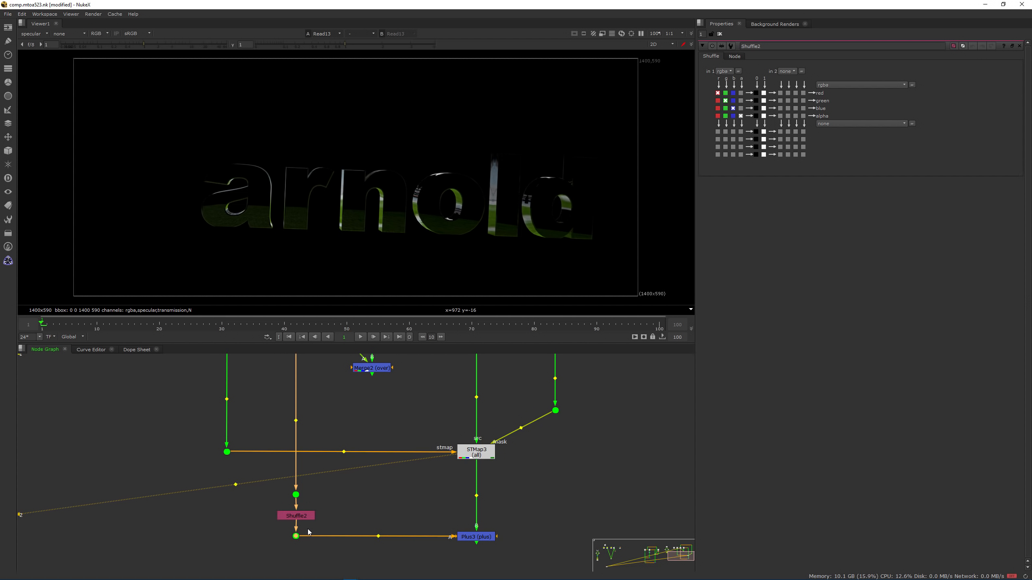
pyautogui.click(297, 496)
pyautogui.press('Delete')
# Set the first input layer of Shuffle2 to specular
pyautogui.click(302, 515)
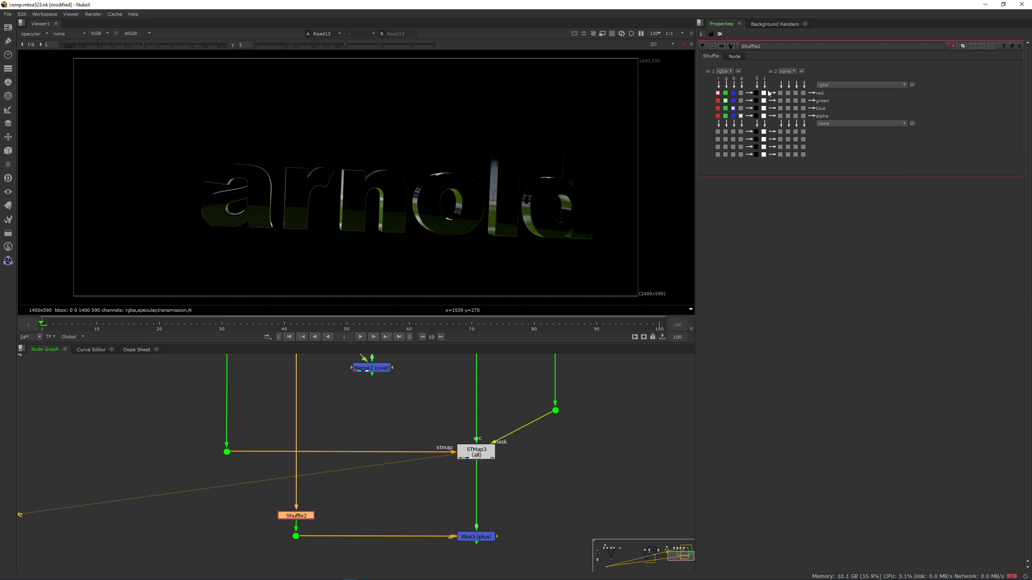
pyautogui.click(724, 71)
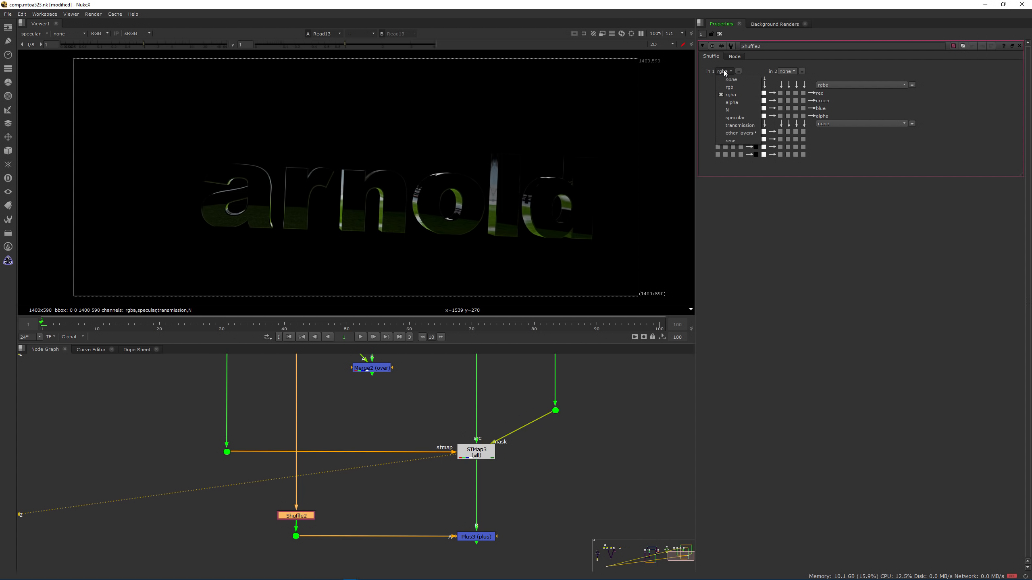
pyautogui.click(737, 118)
pyautogui.click(329, 502)
# Display rgba again, view Shuffle2 and Plus3, and toggle Plus3 off and on to compare the added specular
pyautogui.click(35, 34)
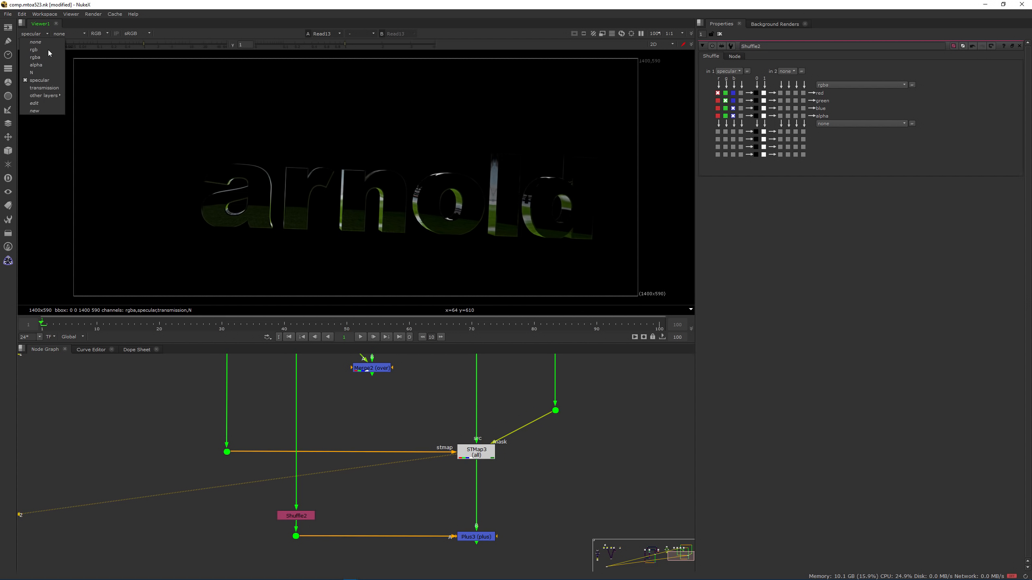
pyautogui.click(36, 57)
pyautogui.click(302, 514)
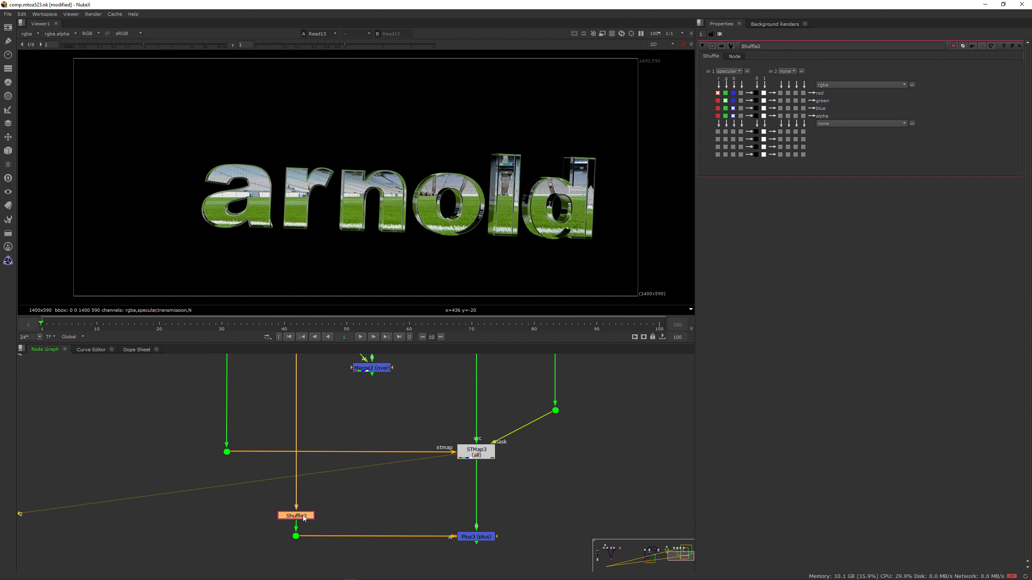
pyautogui.press('1')
pyautogui.click(474, 537)
pyautogui.press('1')
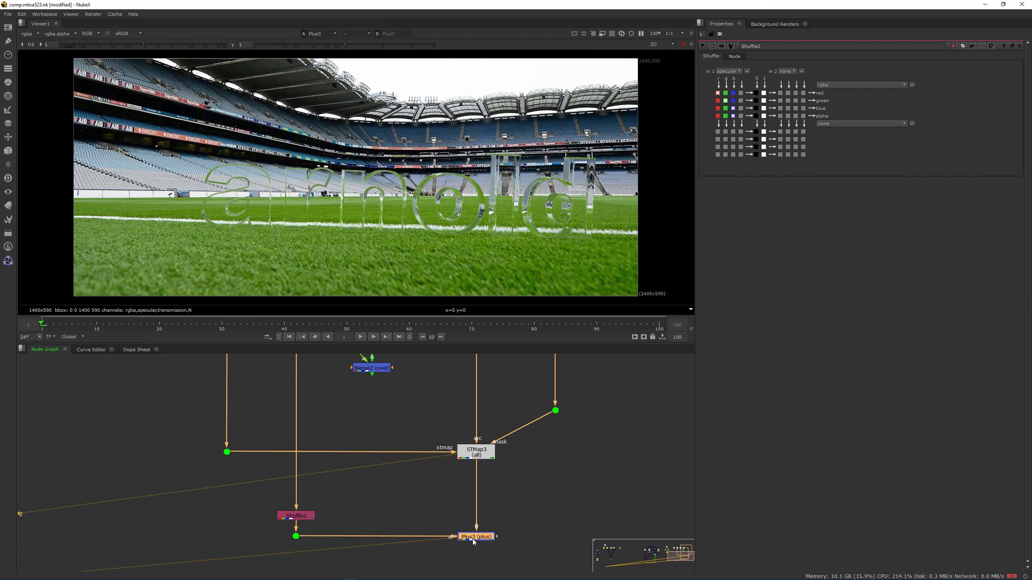
pyautogui.press('d')
pyautogui.press('d')
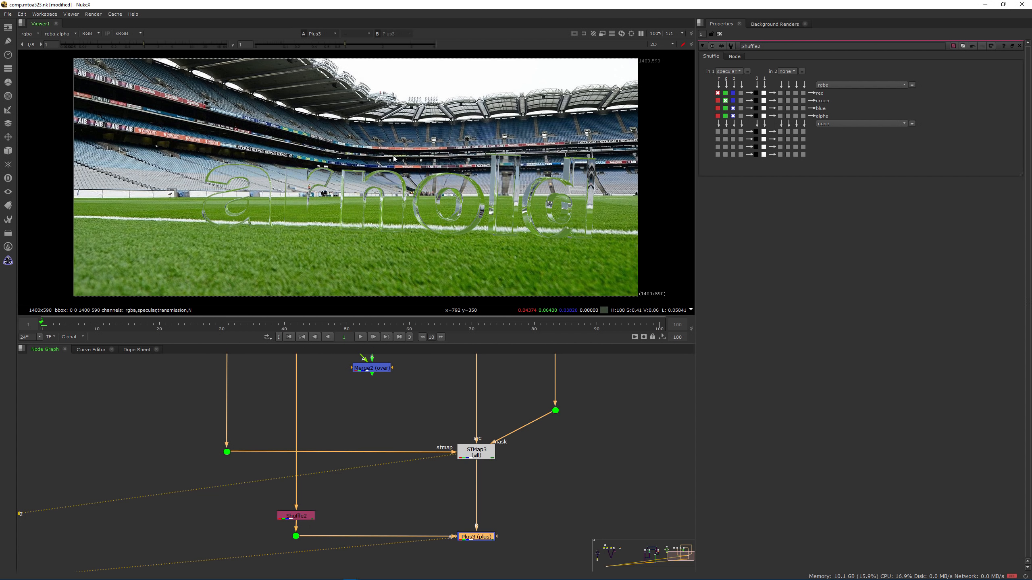
pyautogui.scroll(-2, 382, 171)
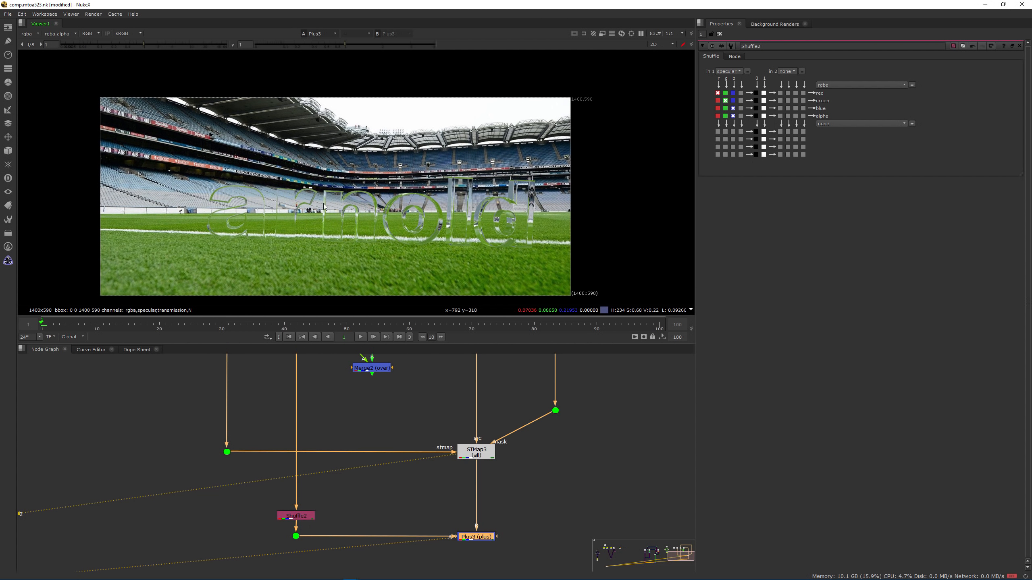
# Read in empty_kitchen_pano.hdr from the Real Texture folder in D:/WORK/Resources/Assets/HDRi as a new background
pyautogui.scroll(-4, 506, 451)
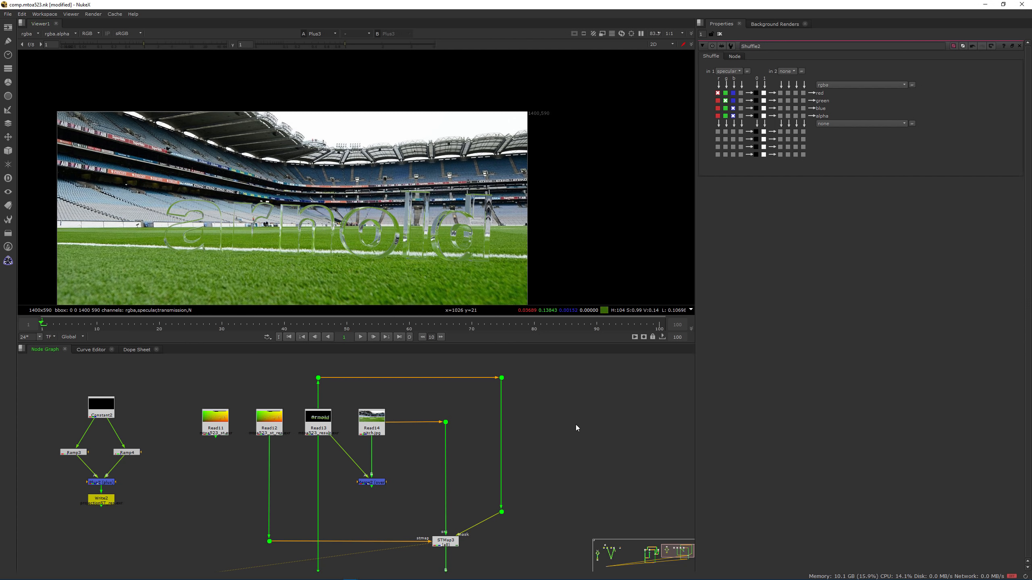
pyautogui.press('r')
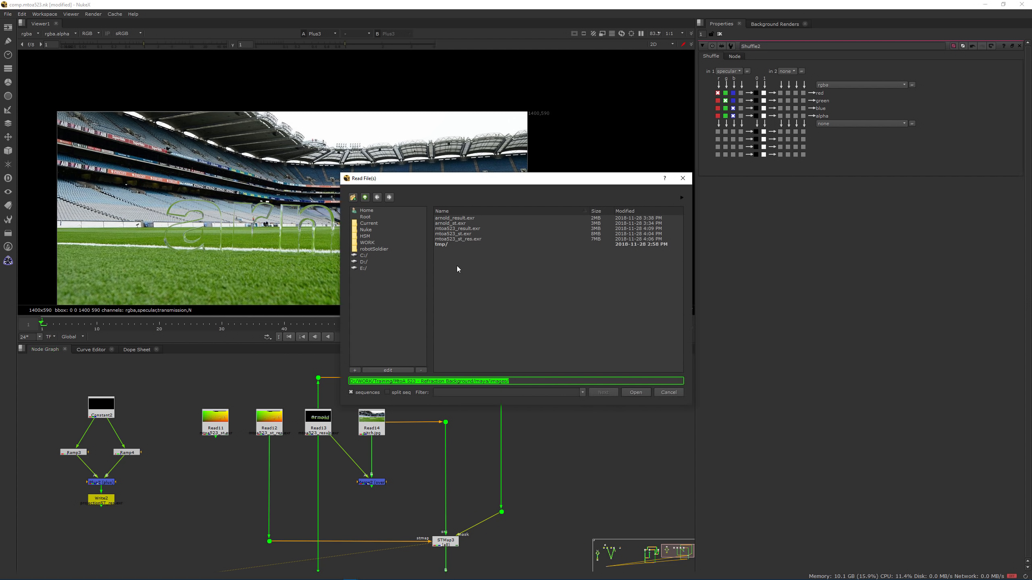
pyautogui.click(365, 198)
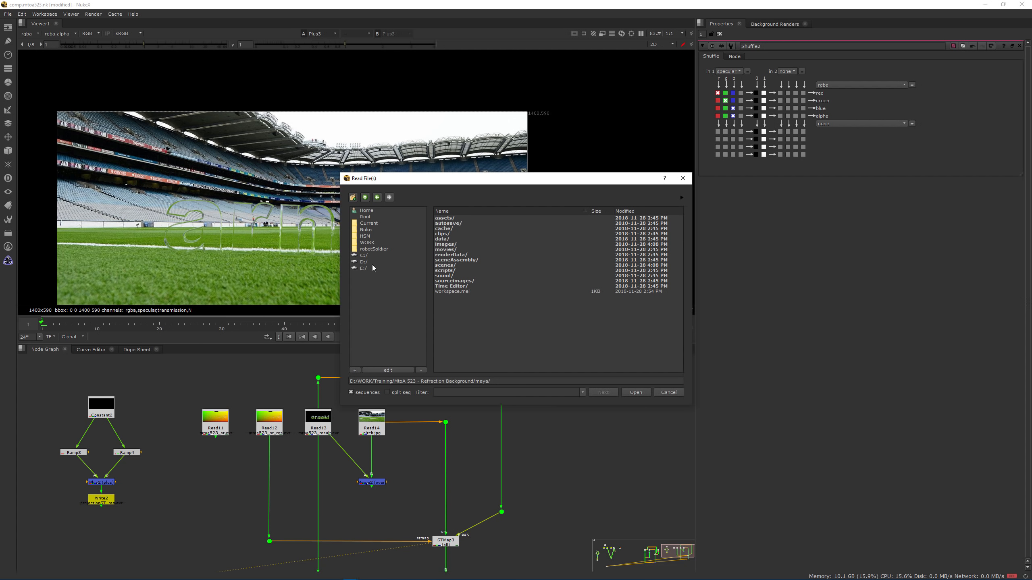
pyautogui.click(366, 242)
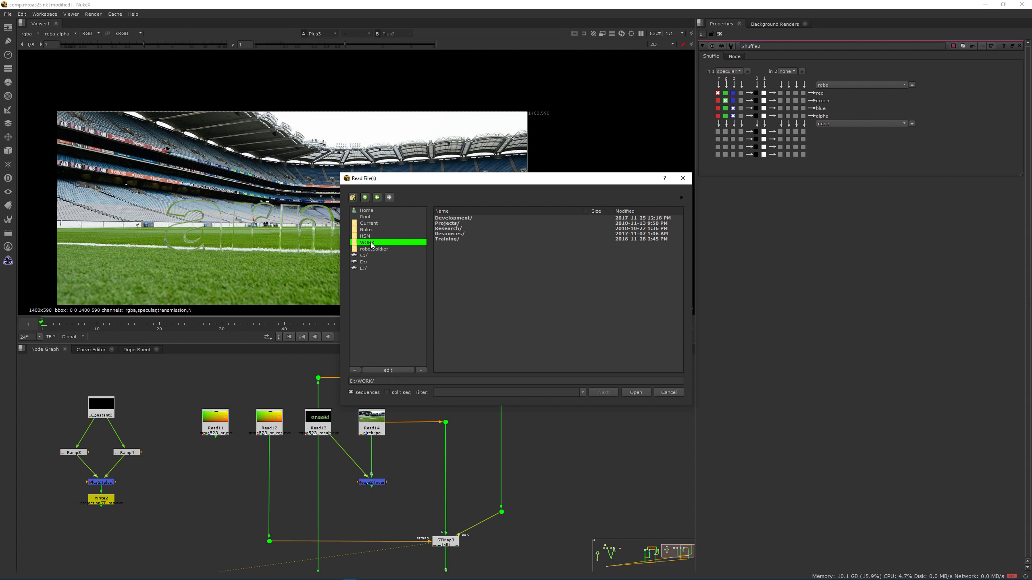
pyautogui.click(460, 235)
pyautogui.doubleClick(461, 236)
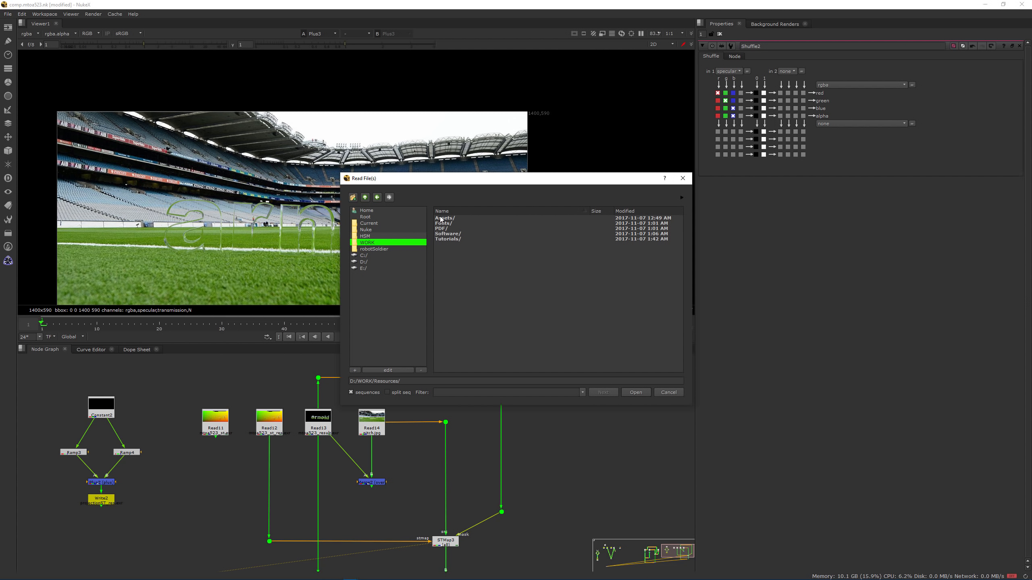
pyautogui.click(369, 244)
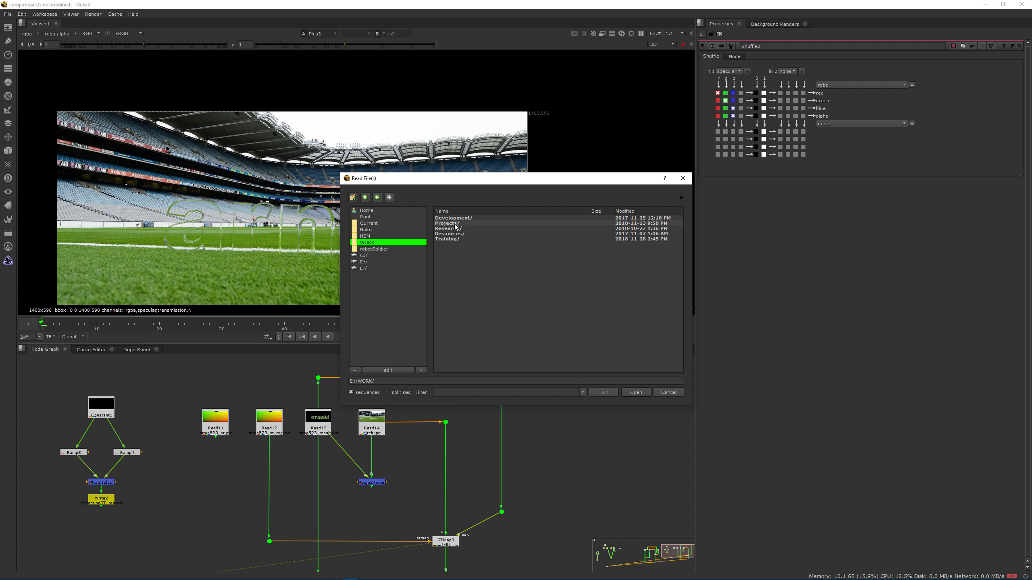
pyautogui.click(453, 233)
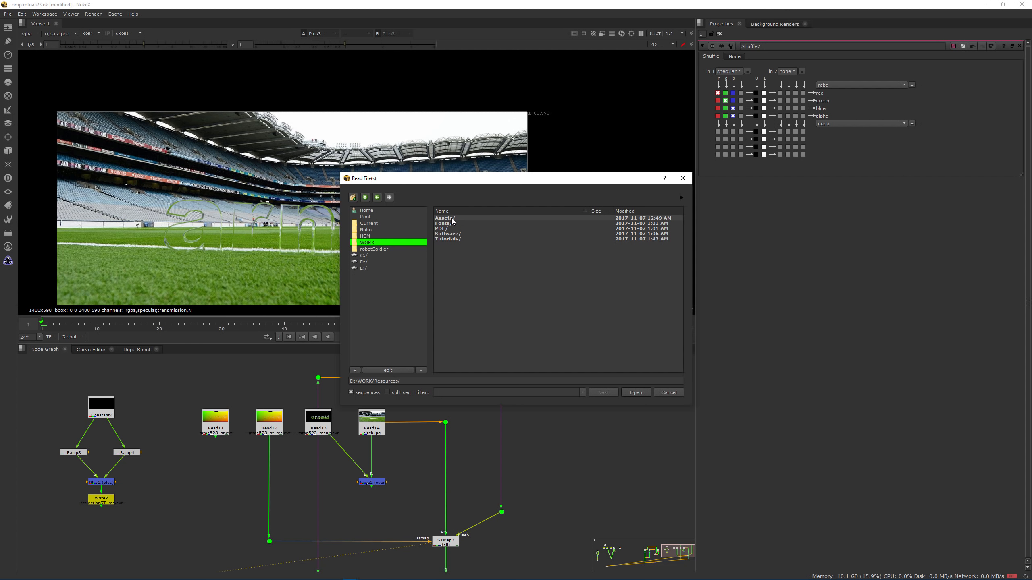
pyautogui.click(451, 218)
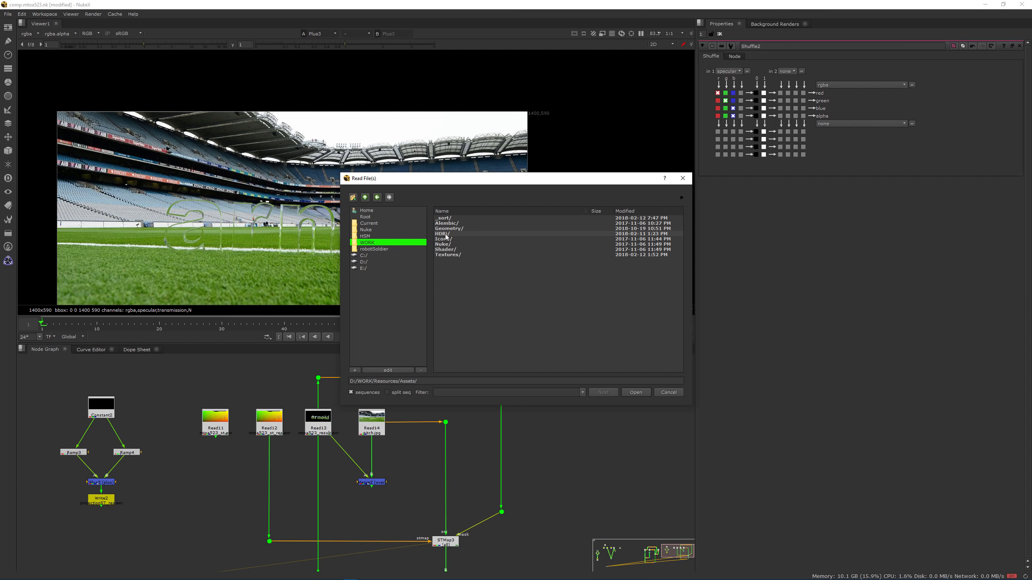
pyautogui.click(445, 234)
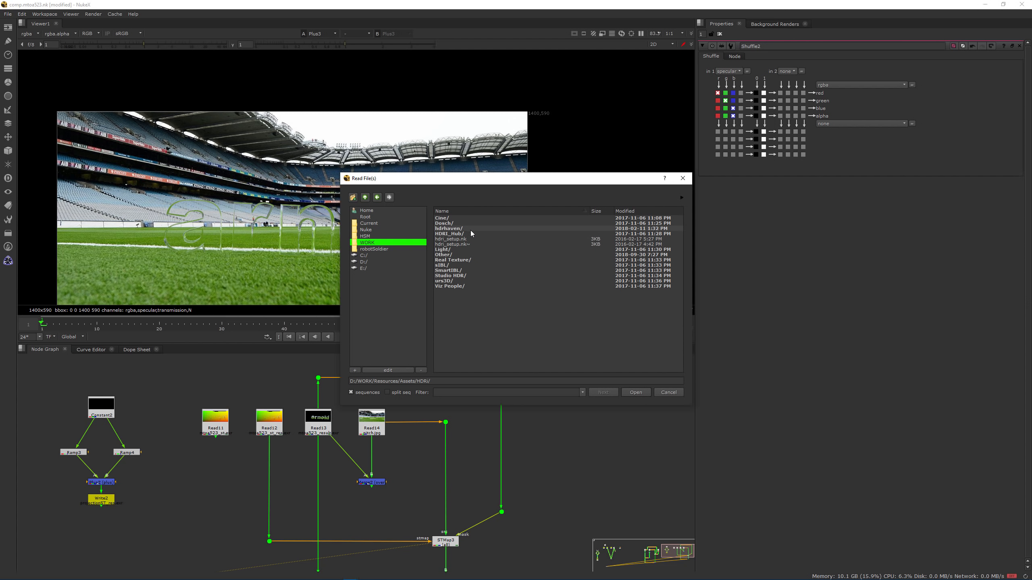
pyautogui.click(458, 260)
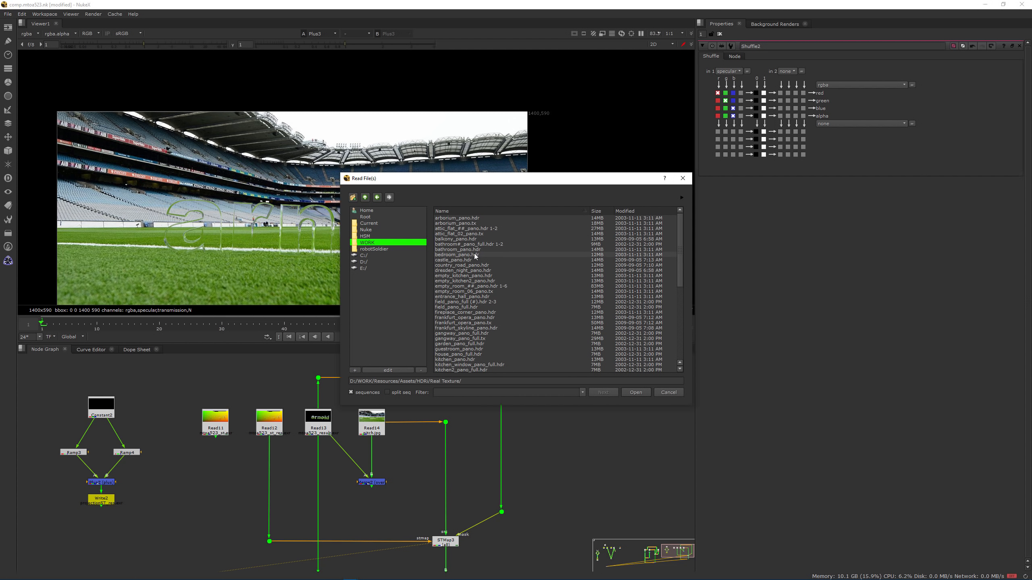
pyautogui.click(472, 275)
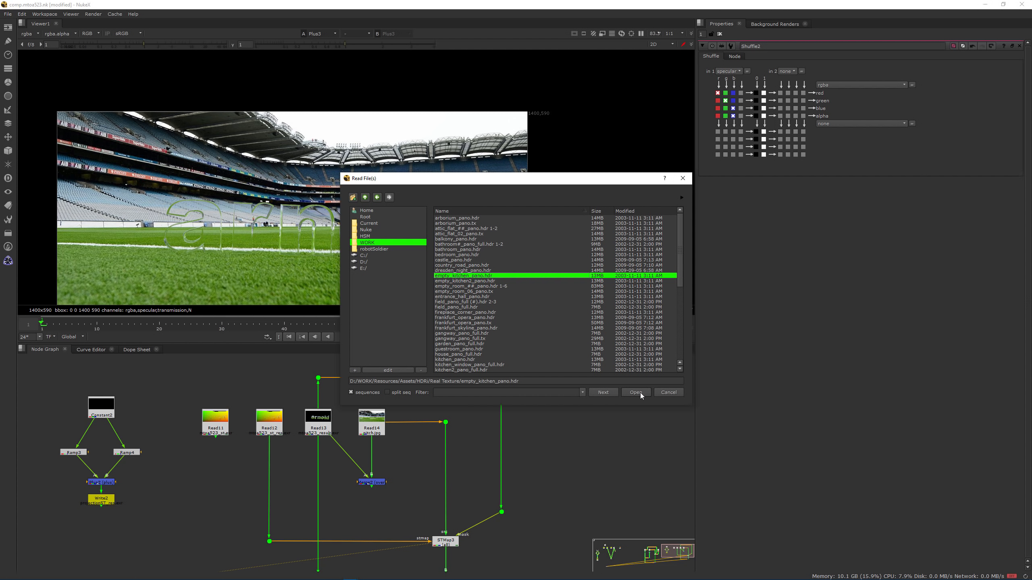
pyautogui.click(636, 392)
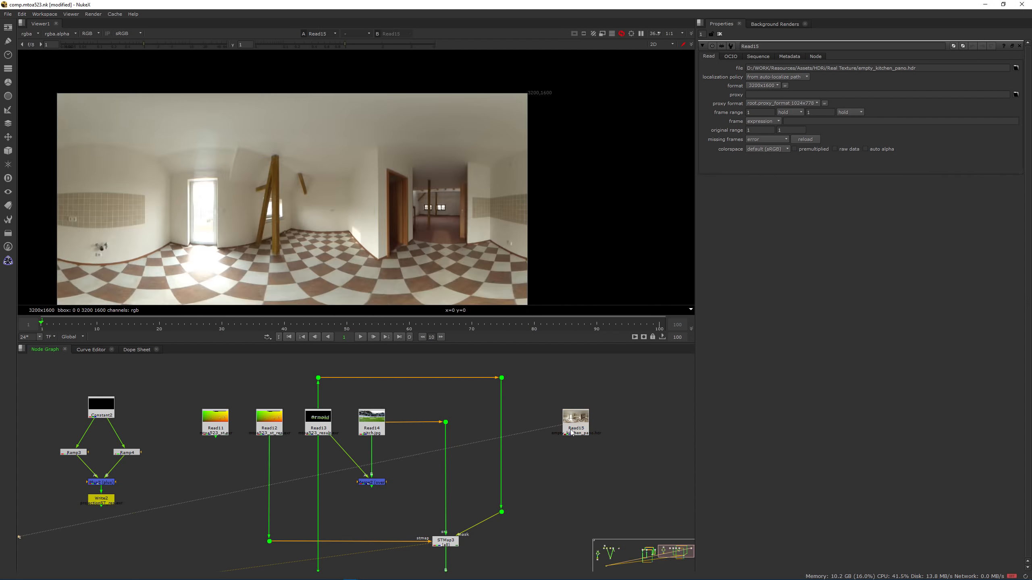
# Move Read15 beside Read14 and reconnect the dot feeding STMap3's src input from the pitch image to Read15
pyautogui.moveTo(466, 421); pyautogui.dragTo(487, 398, button='middle')
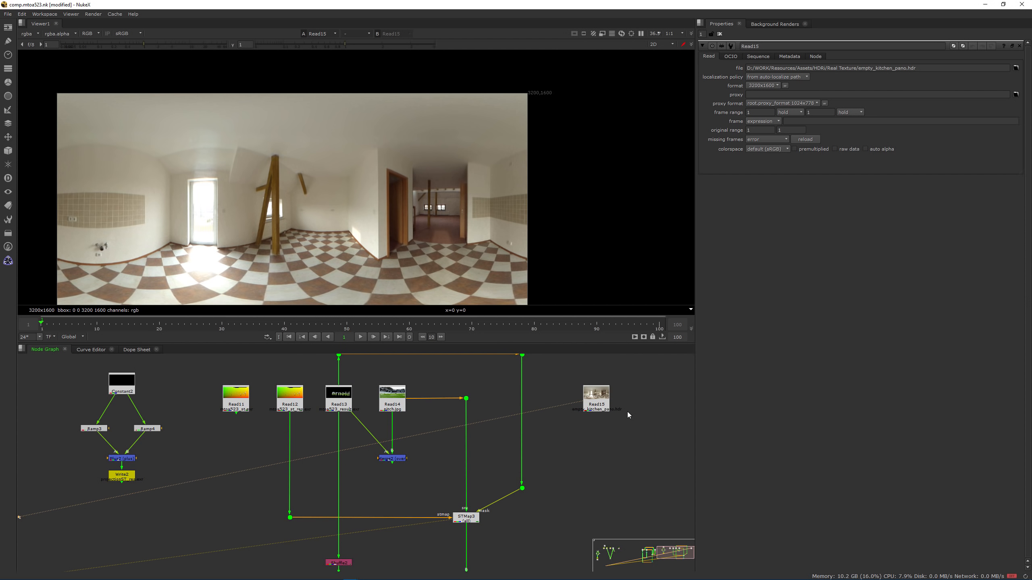
pyautogui.moveTo(597, 398); pyautogui.dragTo(440, 384)
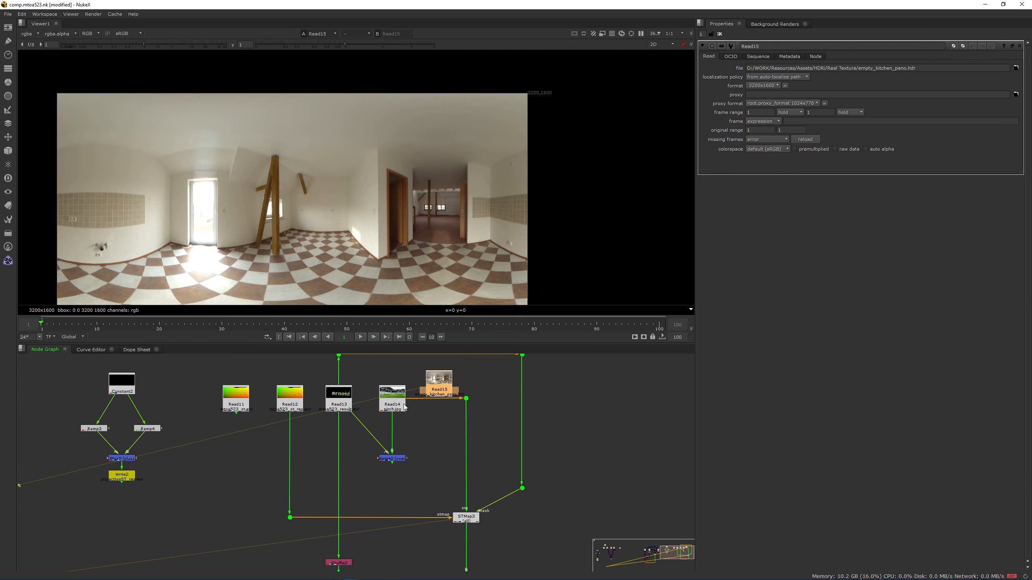
pyautogui.scroll(2, 400, 391)
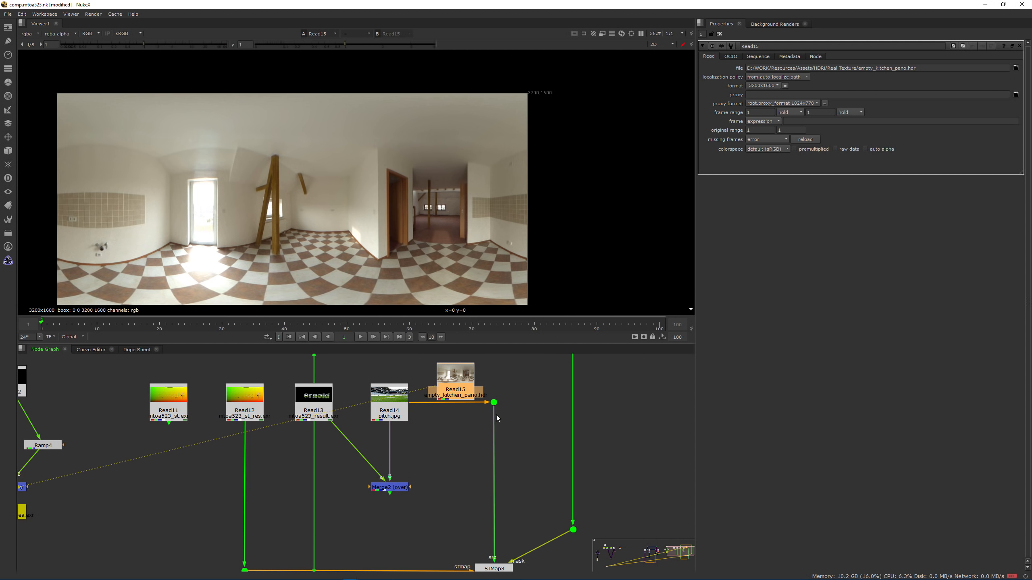
pyautogui.moveTo(428, 402); pyautogui.dragTo(453, 387)
pyautogui.moveTo(518, 453); pyautogui.dragTo(516, 421, button='middle')
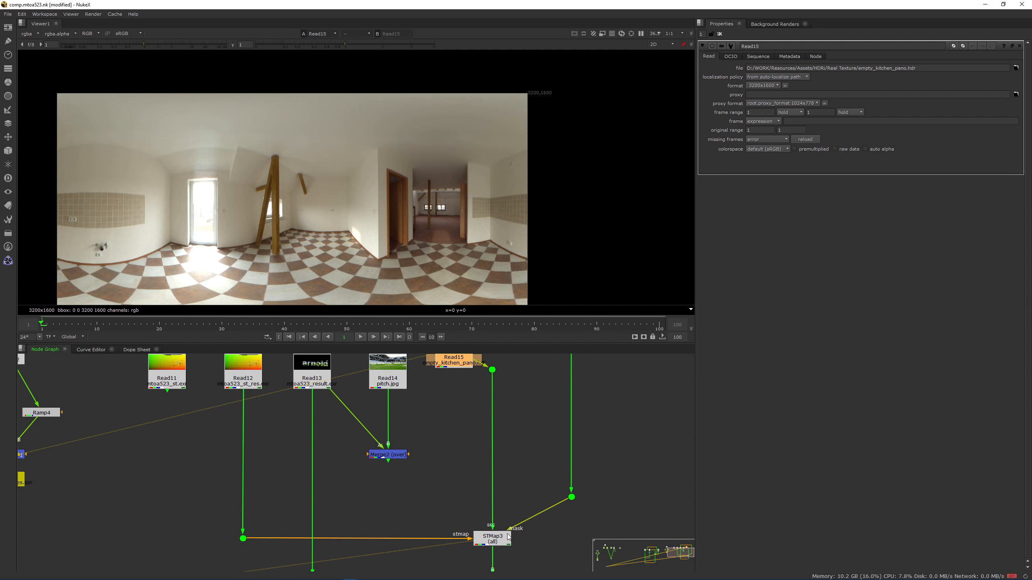
# View the STMap3 result with the kitchen background at full frame
pyautogui.click(505, 535)
pyautogui.press('1')
pyautogui.press('f')
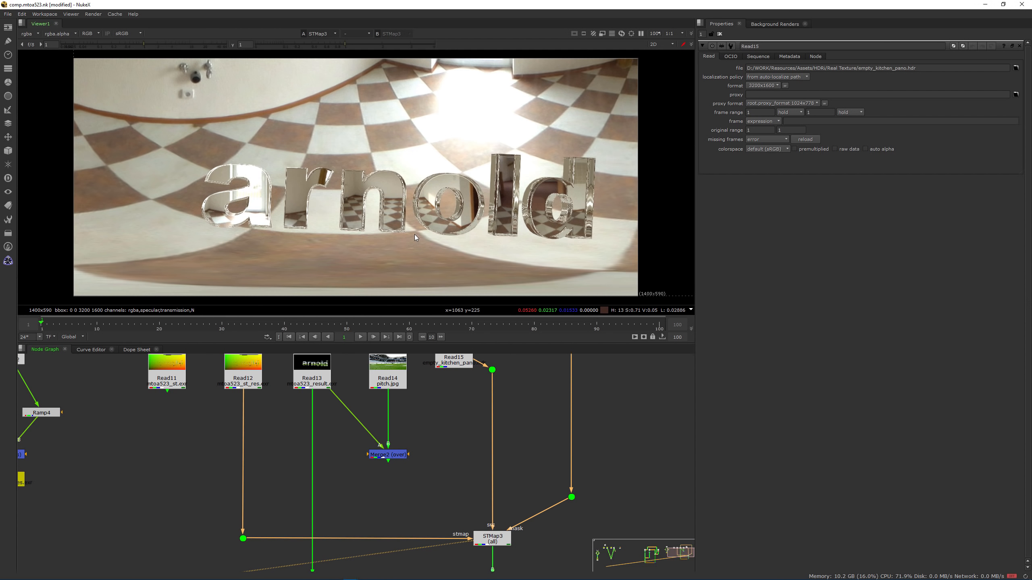
# Add a Reformat node after the Read15 kitchen panorama and set its output format to 1400x590
pyautogui.scroll(-1, 415, 234)
pyautogui.moveTo(455, 359); pyautogui.dragTo(442, 420, button='middle')
pyautogui.click(443, 421)
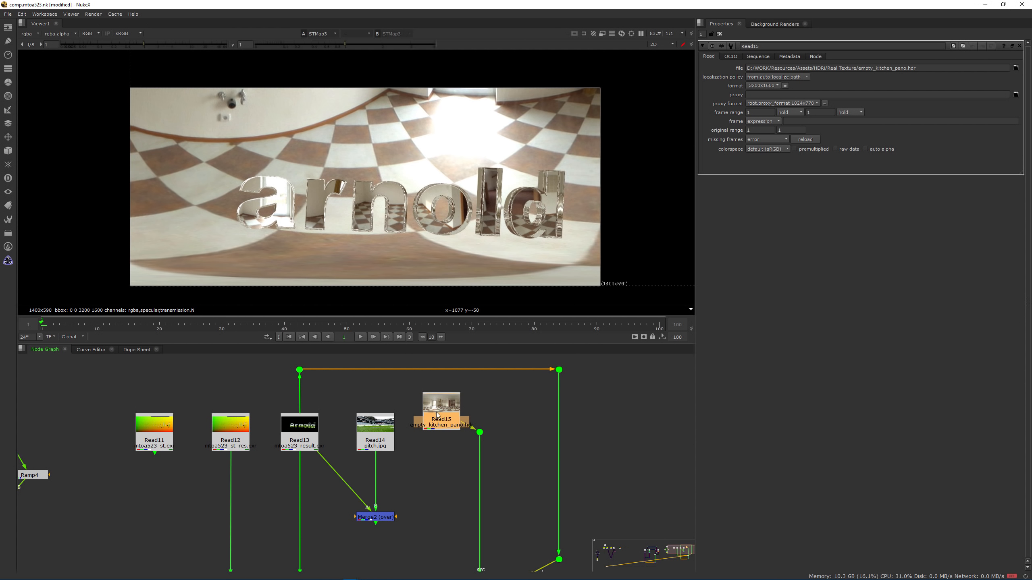
pyautogui.scroll(2, 367, 443)
pyautogui.press('Tab')
pyautogui.write('reformat')
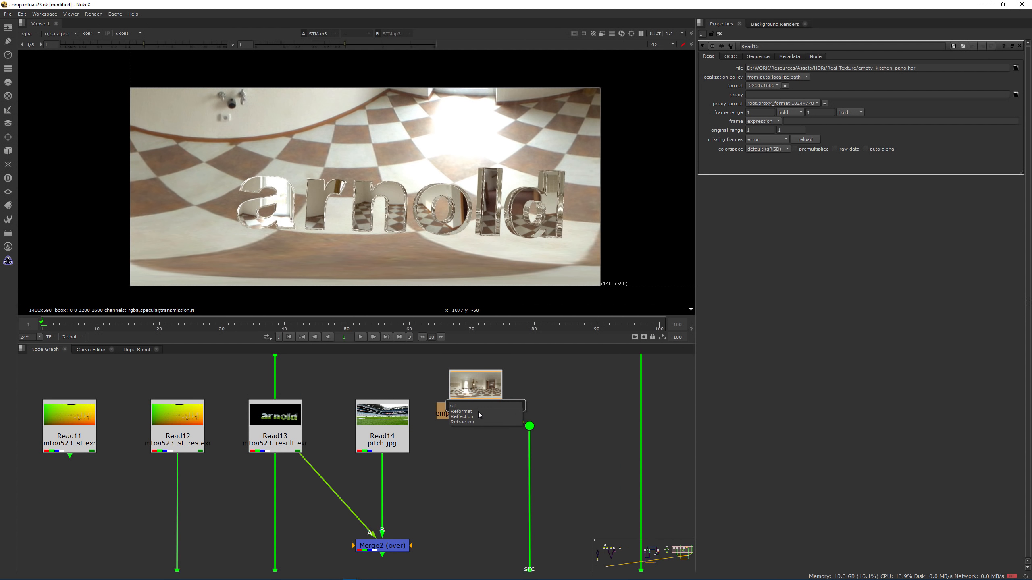
pyautogui.press('Return')
pyautogui.click(770, 77)
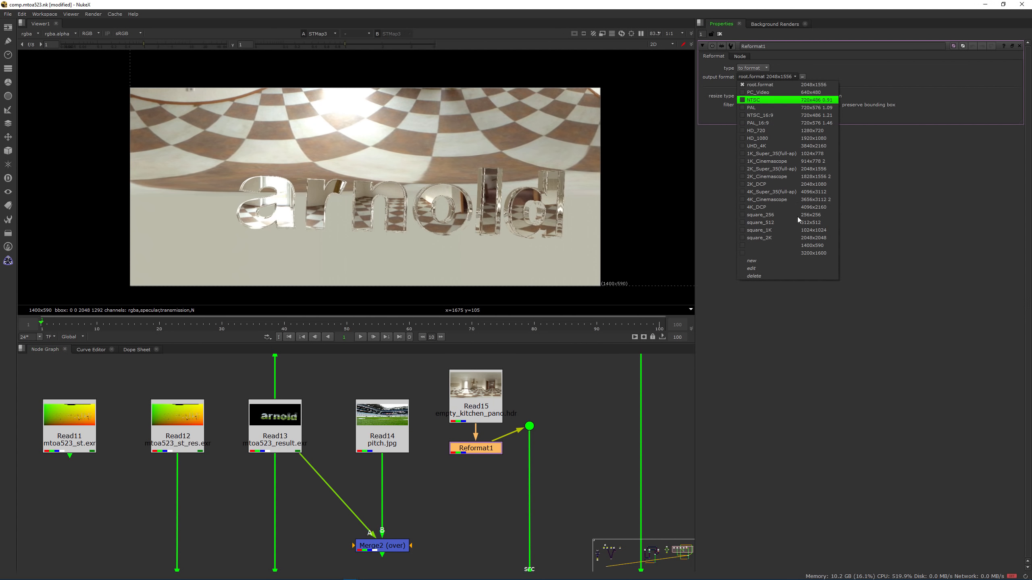
pyautogui.click(795, 243)
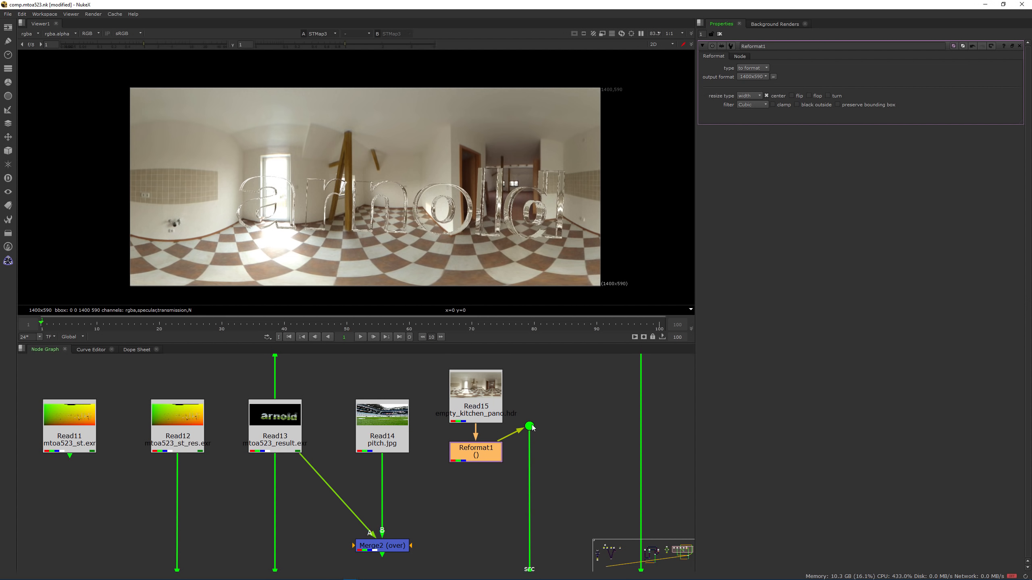
# Align Read15, Reformat1 and the dot feeding STMap3's src input in one vertical column
pyautogui.scroll(-1, 552, 440)
pyautogui.moveTo(551, 439); pyautogui.dragTo(465, 440, button='middle')
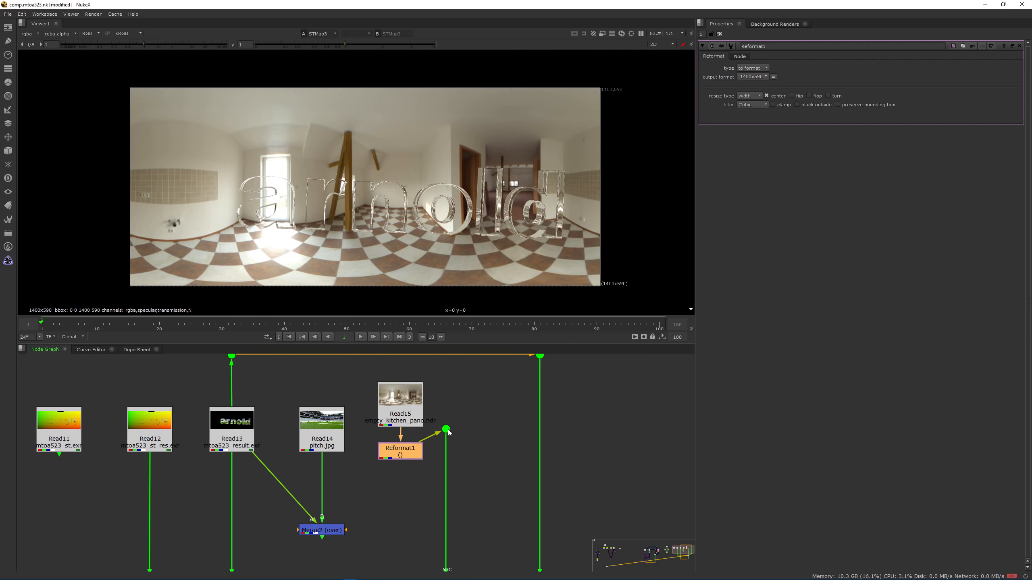
pyautogui.moveTo(449, 432); pyautogui.dragTo(450, 499)
pyautogui.moveTo(414, 450); pyautogui.dragTo(459, 428)
pyautogui.moveTo(393, 409); pyautogui.dragTo(439, 388)
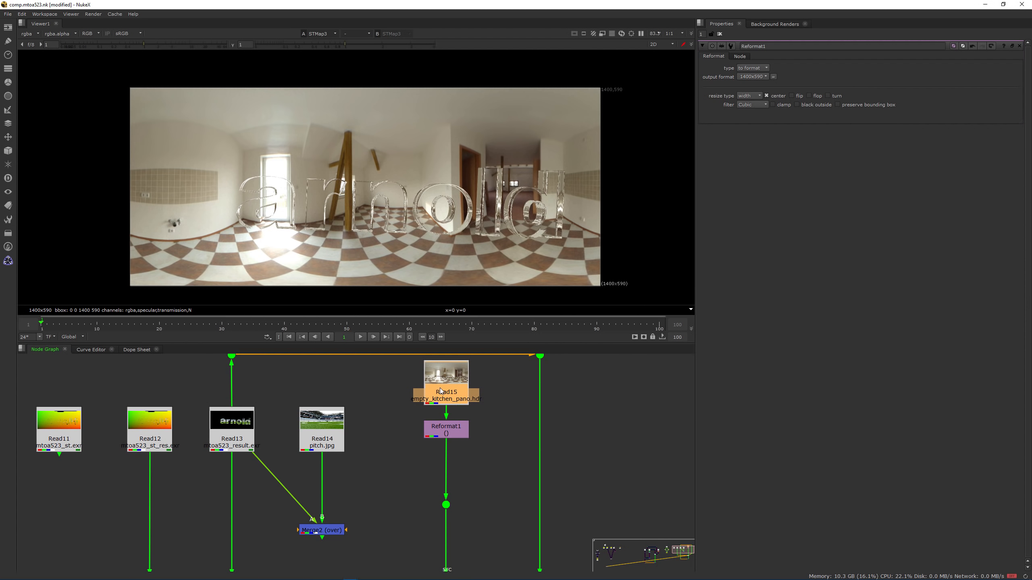
# View the Read15 panorama, the STMap3 result and the Plus3 output in turn
pyautogui.press('1')
pyautogui.click(490, 443)
pyautogui.moveTo(491, 443); pyautogui.dragTo(491, 293, button='middle')
pyautogui.click(437, 481)
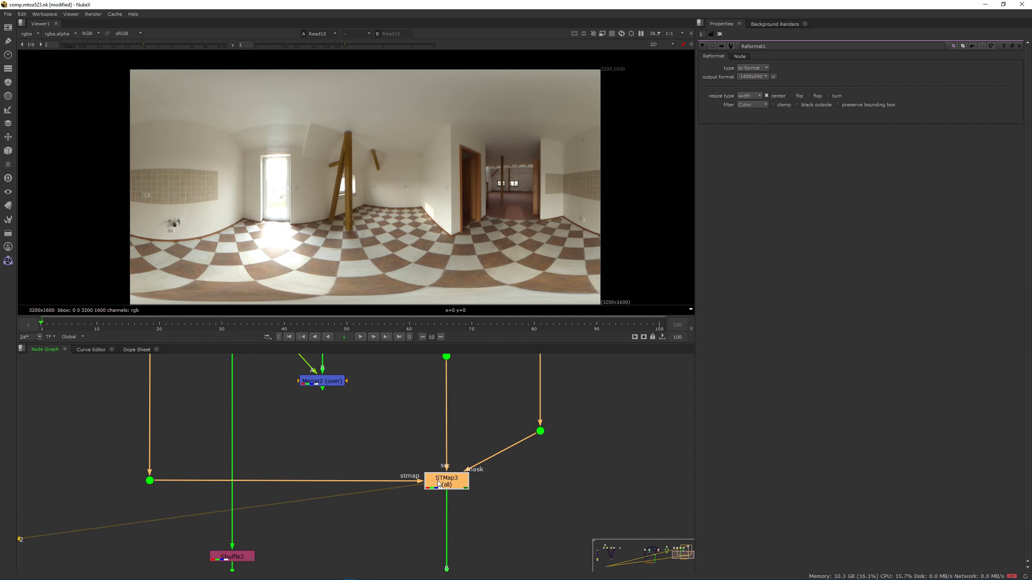
pyautogui.press('1')
pyautogui.click(480, 444)
pyautogui.scroll(-1, 520, 456)
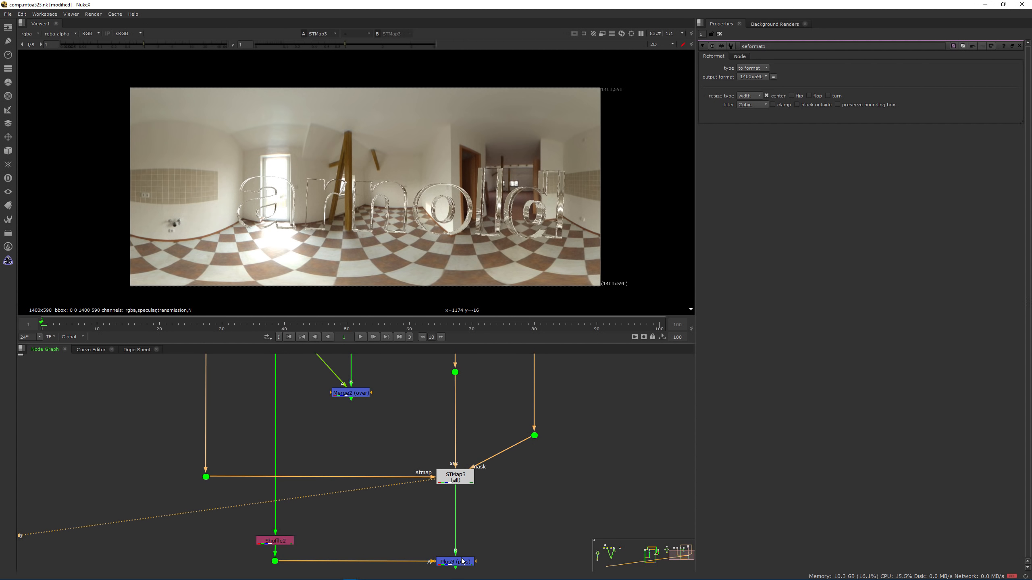
pyautogui.press('1')
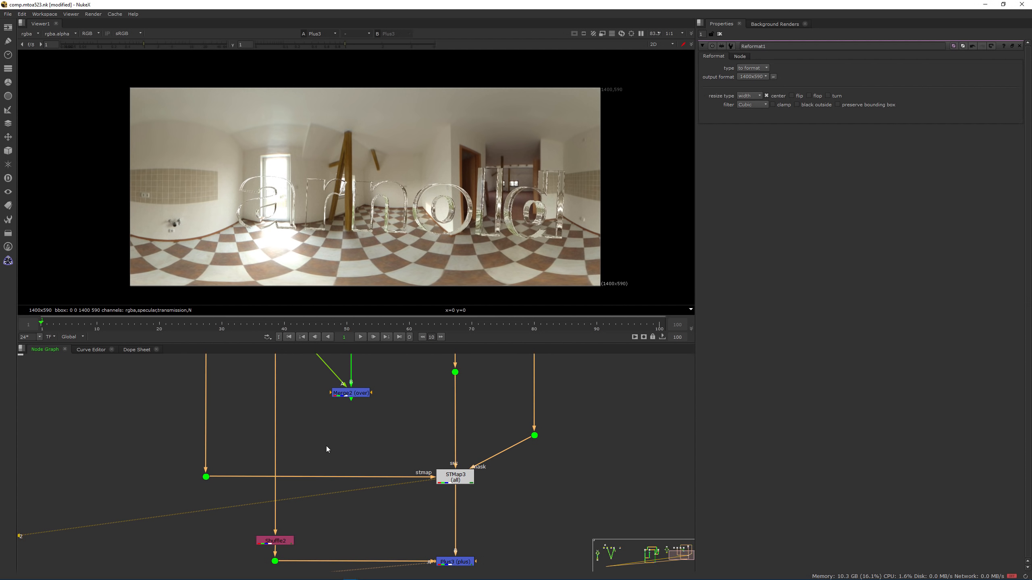
# View the original Read13 render and compare it with the Plus3 composite
pyautogui.moveTo(349, 355); pyautogui.dragTo(411, 455, button='middle')
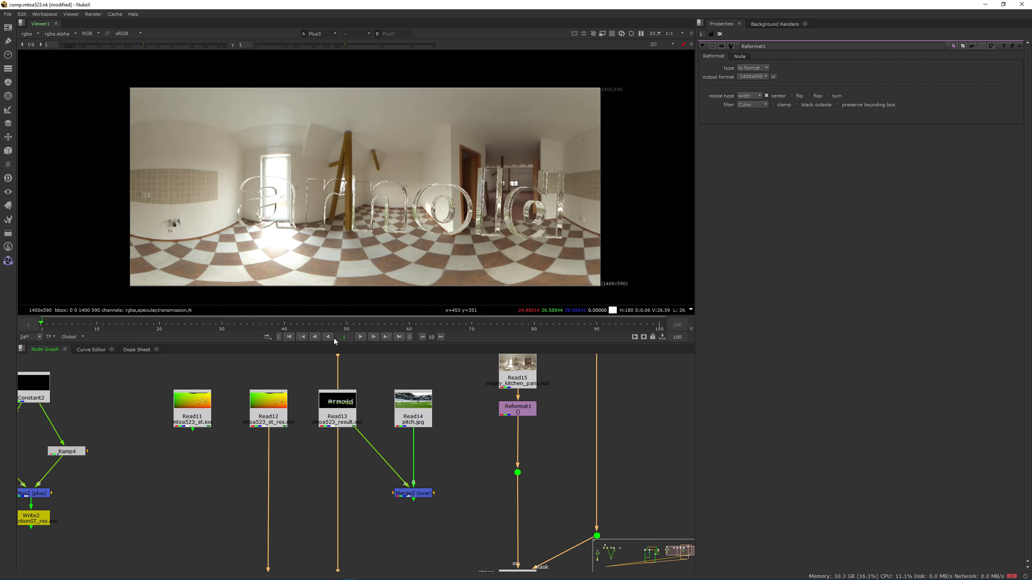
pyautogui.click(343, 412)
pyautogui.press('1')
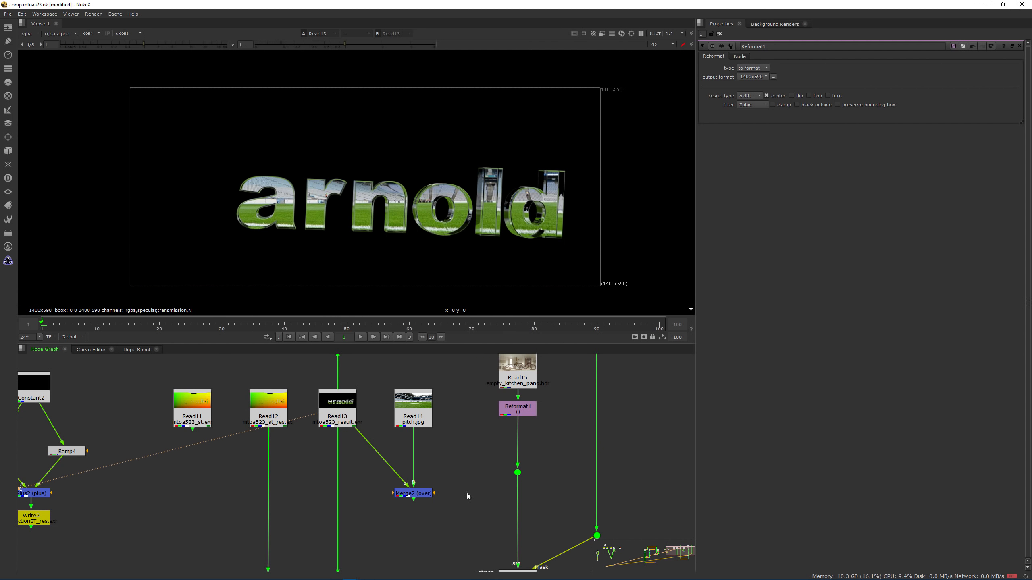
pyautogui.moveTo(467, 497); pyautogui.dragTo(431, 379, button='middle')
pyautogui.click(468, 546)
pyautogui.press('1')
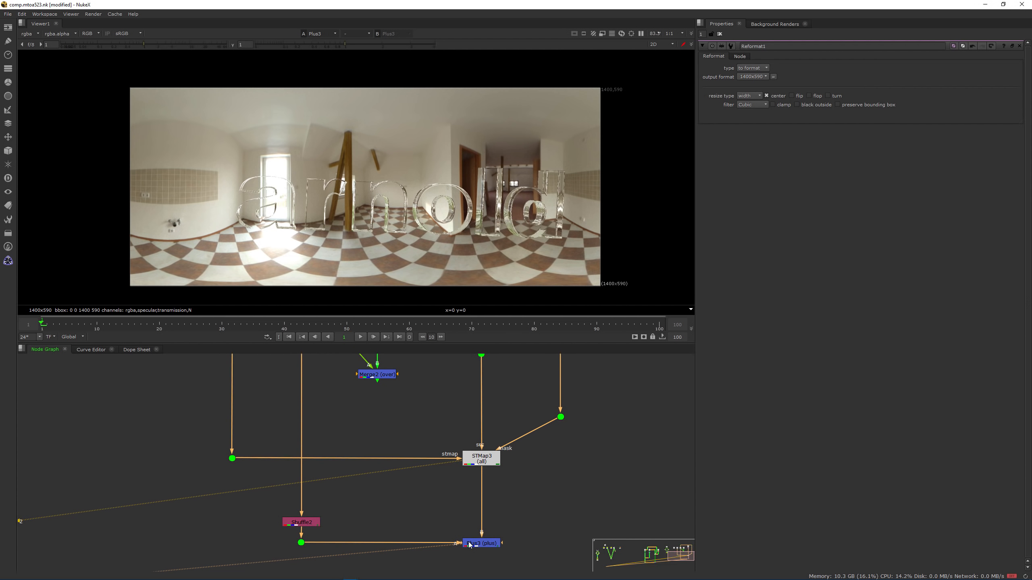
# Toggle Plus3 off and on to compare the specular over the kitchen background, leaving it disabled
pyautogui.press('d')
pyautogui.press('d')
pyautogui.press('d')
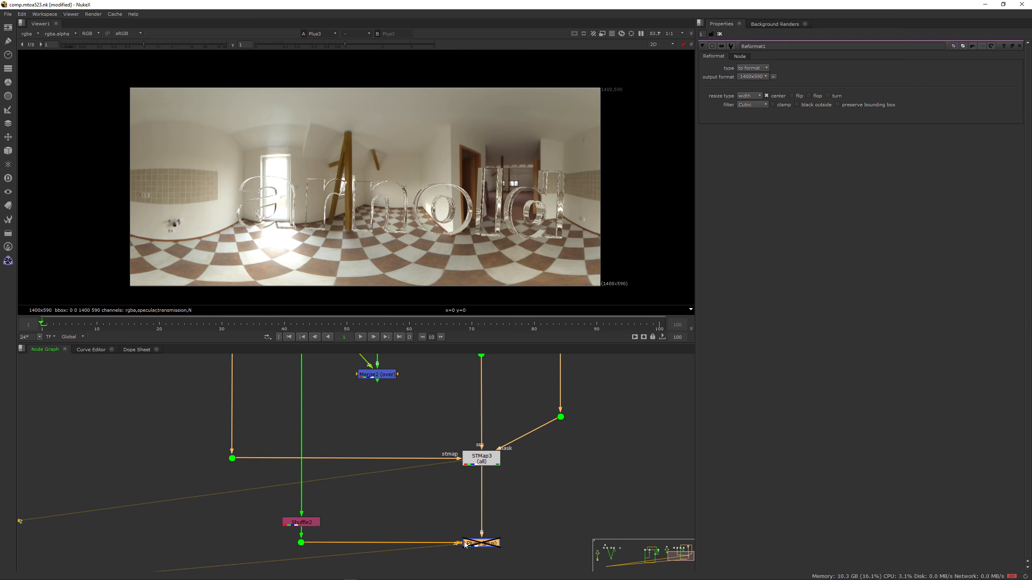
pyautogui.press('d')
pyautogui.moveTo(457, 362); pyautogui.dragTo(432, 490, button='middle')
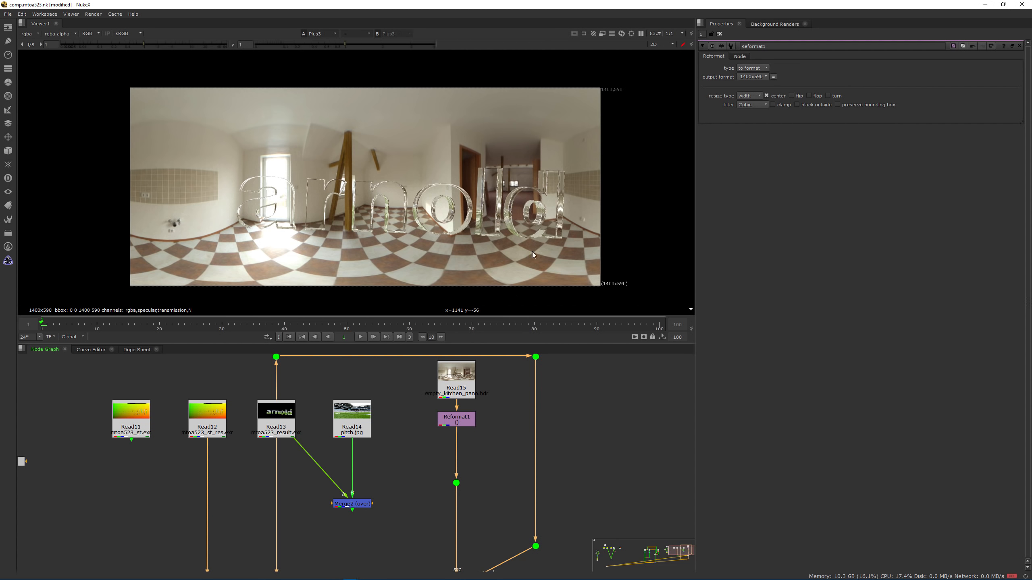
pyautogui.scroll(-4, 506, 233)
pyautogui.scroll(2, 503, 231)
pyautogui.moveTo(530, 489); pyautogui.dragTo(510, 376, button='middle')
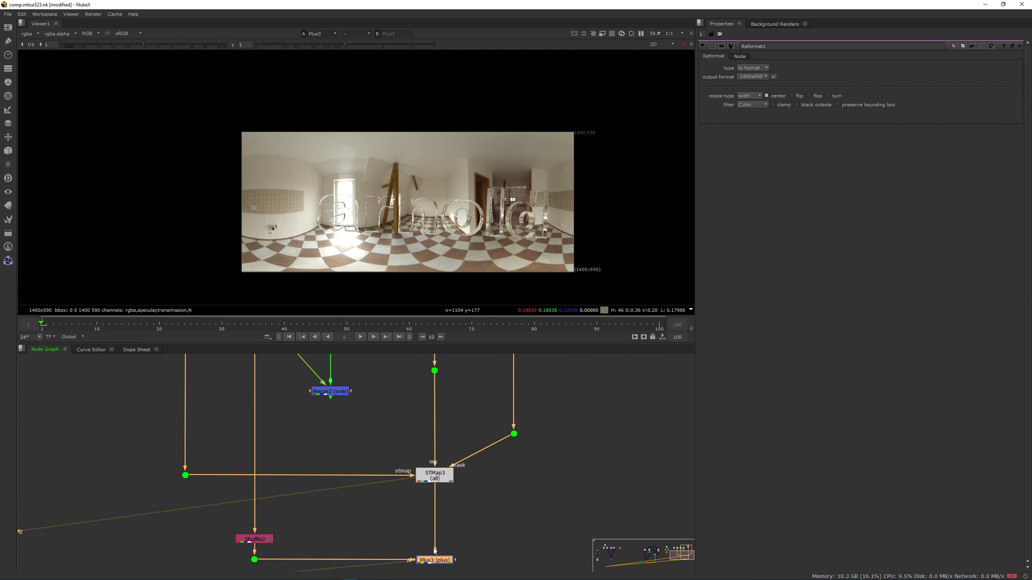
pyautogui.press('d')
pyautogui.scroll(2, 489, 192)
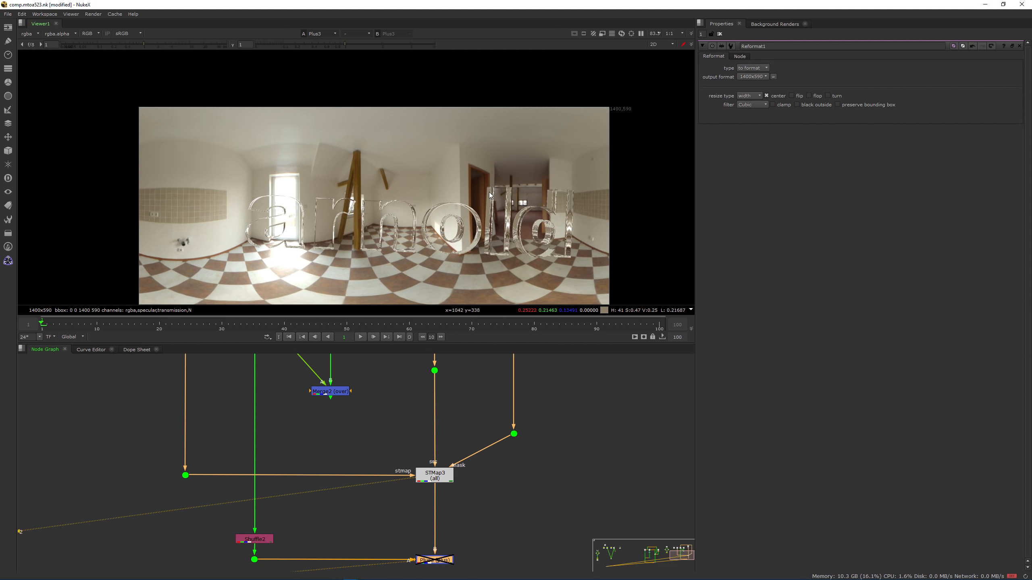
# Examine the refraction node tree and the edges of the refracted letters a, r and n up close
pyautogui.moveTo(447, 435); pyautogui.dragTo(425, 569, button='middle')
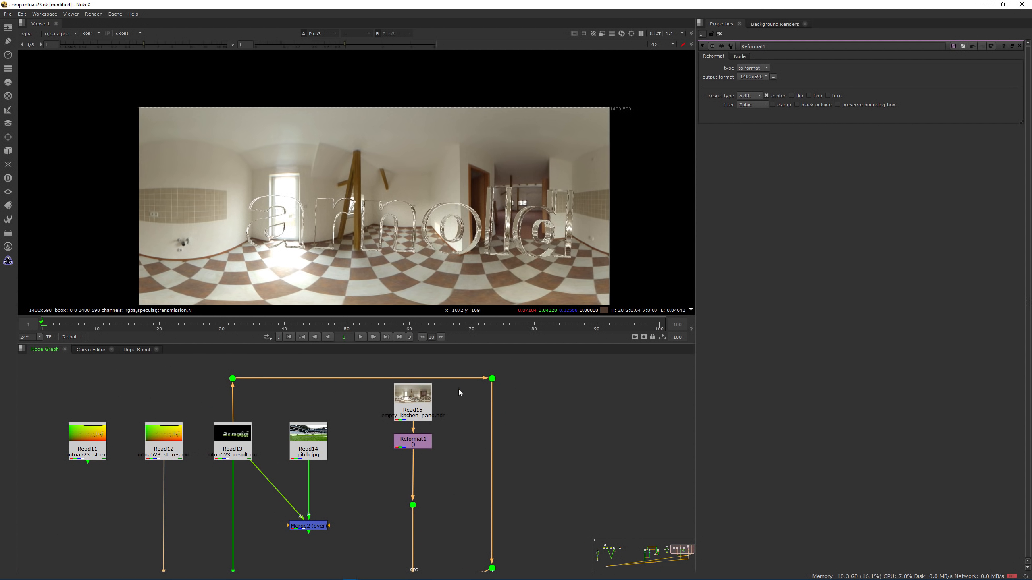
pyautogui.moveTo(434, 463); pyautogui.dragTo(435, 357, button='middle')
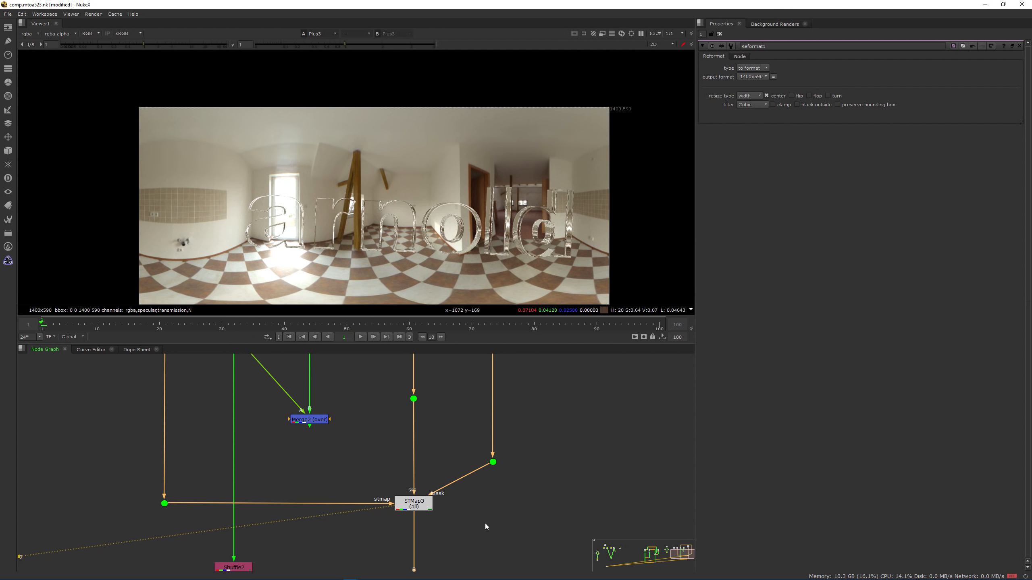
pyautogui.moveTo(485, 524); pyautogui.dragTo(562, 470, button='middle')
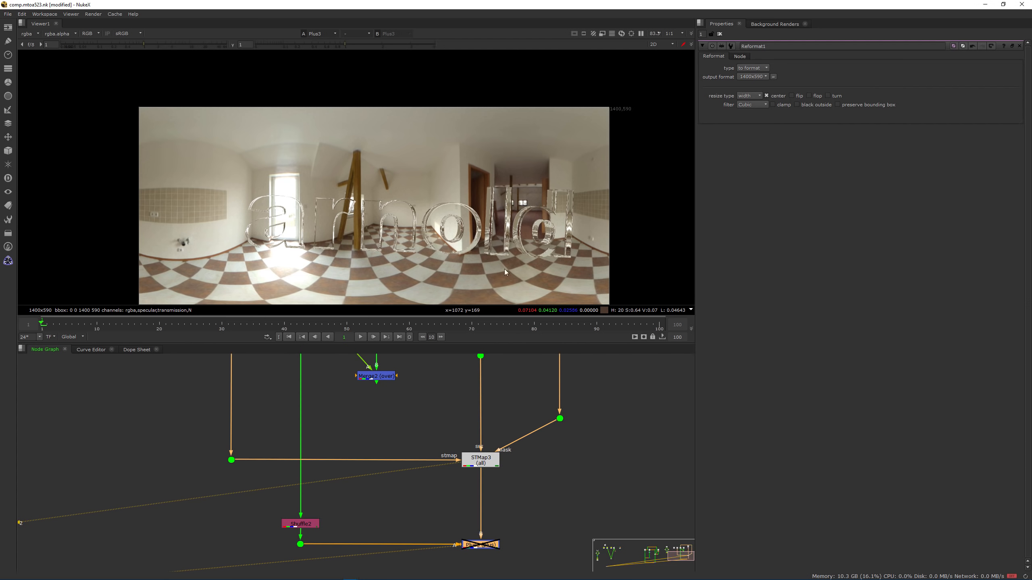
pyautogui.moveTo(428, 191); pyautogui.dragTo(453, 168, button='middle')
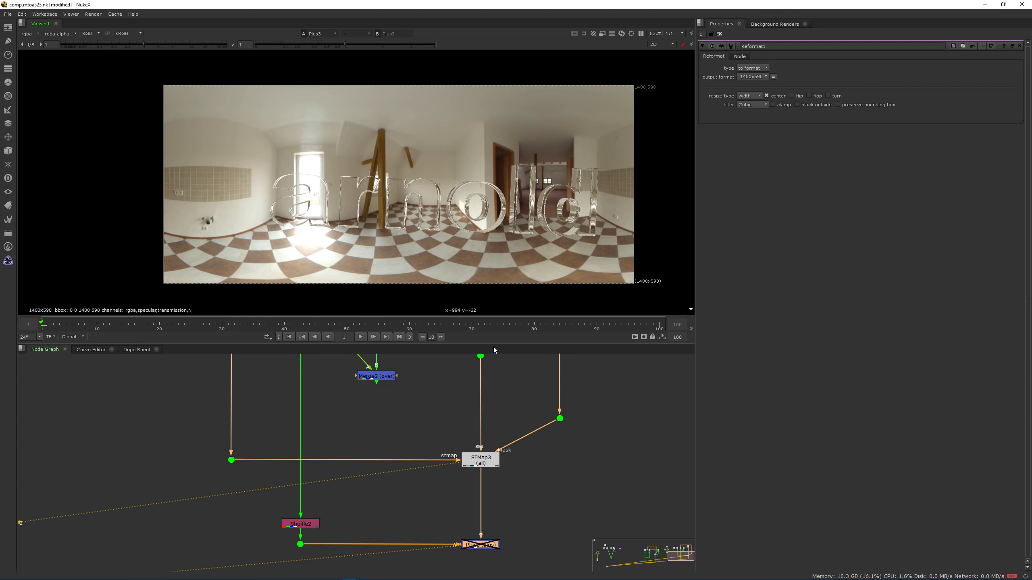
pyautogui.moveTo(493, 439); pyautogui.dragTo(466, 529, button='middle')
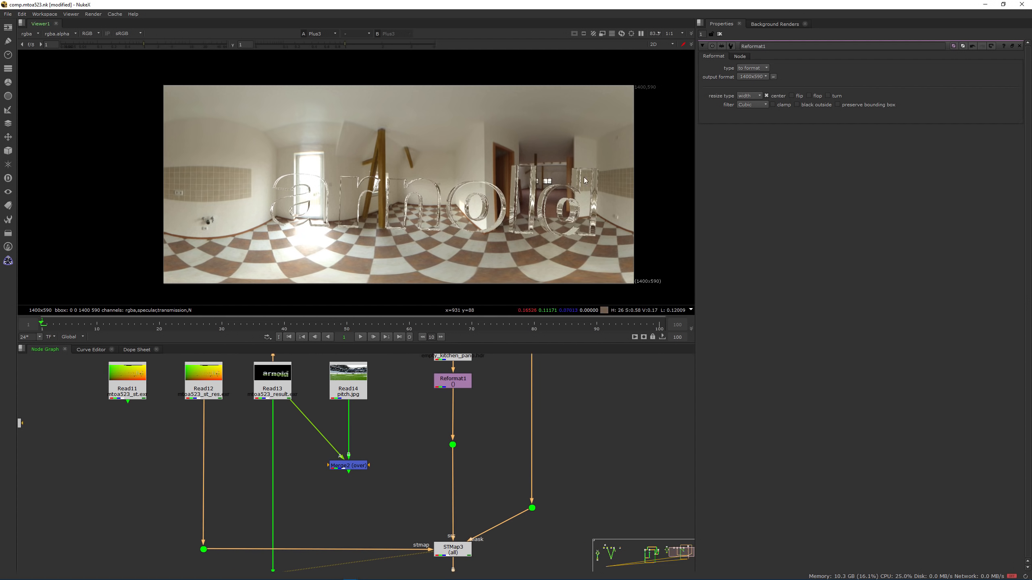
pyautogui.scroll(4, 498, 188)
pyautogui.scroll(2, 390, 136)
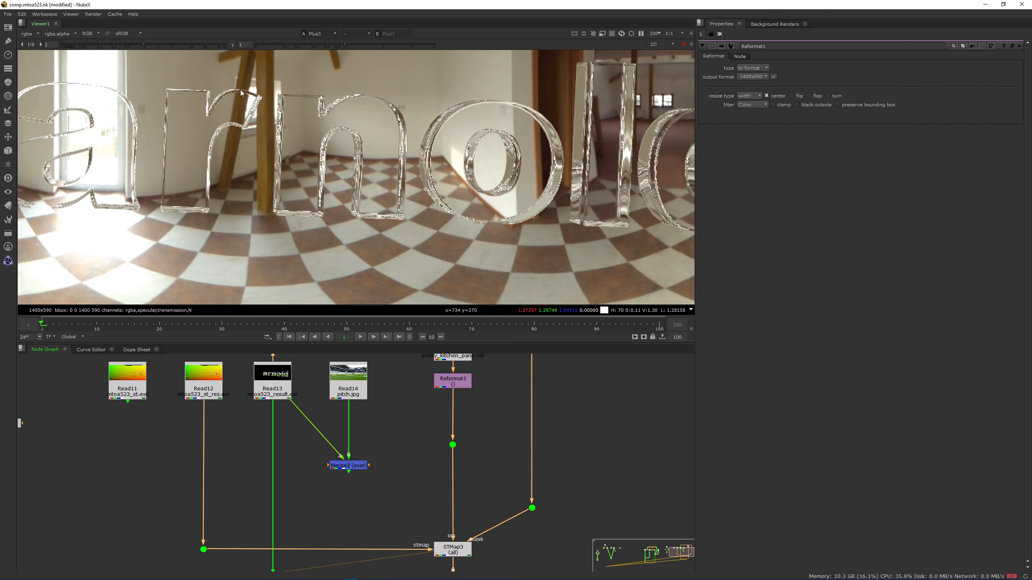
pyautogui.scroll(2, 358, 136)
pyautogui.moveTo(276, 130); pyautogui.dragTo(458, 224, button='middle')
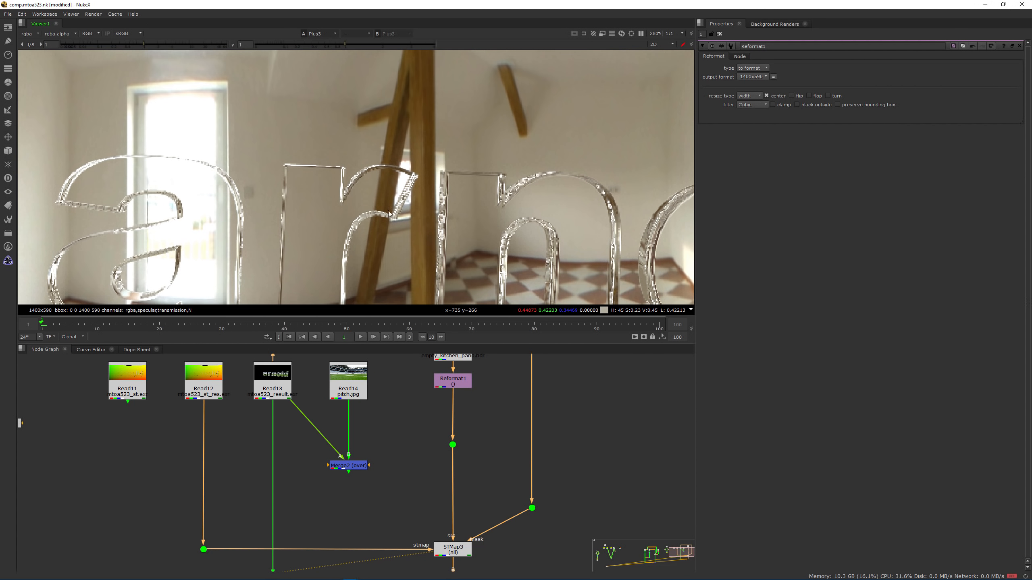
pyautogui.moveTo(260, 228); pyautogui.dragTo(338, 220, button='middle')
# Add a Blur node, insert it between Read12 and its dot to STMap3, and set its size to 1.55
pyautogui.moveTo(452, 406); pyautogui.dragTo(518, 437, button='middle')
pyautogui.scroll(1, 495, 427)
pyautogui.scroll(-2, 503, 516)
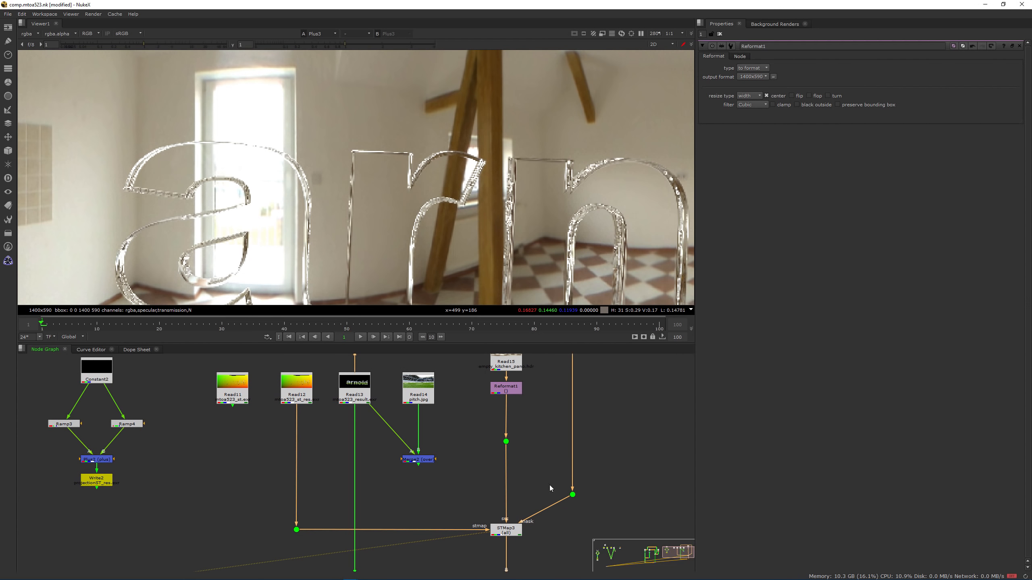
pyautogui.moveTo(486, 425); pyautogui.dragTo(507, 464, button='middle')
pyautogui.scroll(1, 500, 447)
pyautogui.click(522, 442)
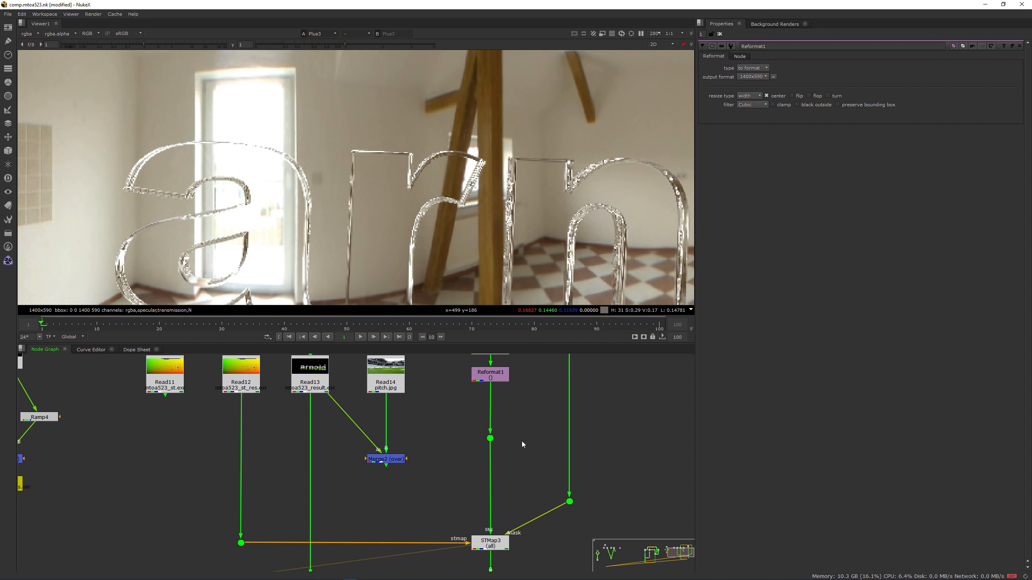
pyautogui.moveTo(391, 485); pyautogui.dragTo(527, 479, button='middle')
pyautogui.press('b')
pyautogui.moveTo(373, 448); pyautogui.dragTo(392, 449, button='middle')
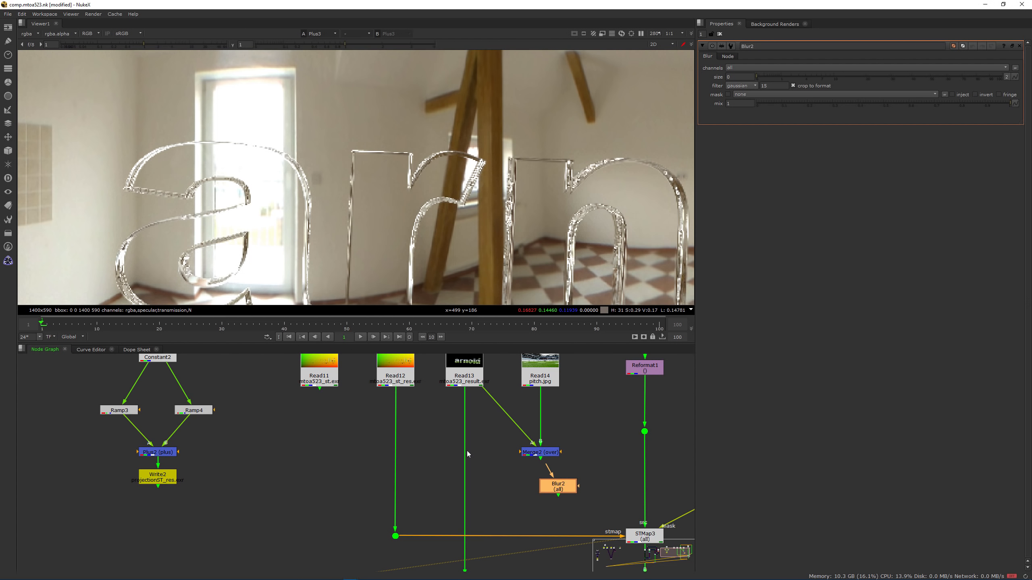
pyautogui.moveTo(562, 490); pyautogui.dragTo(399, 434)
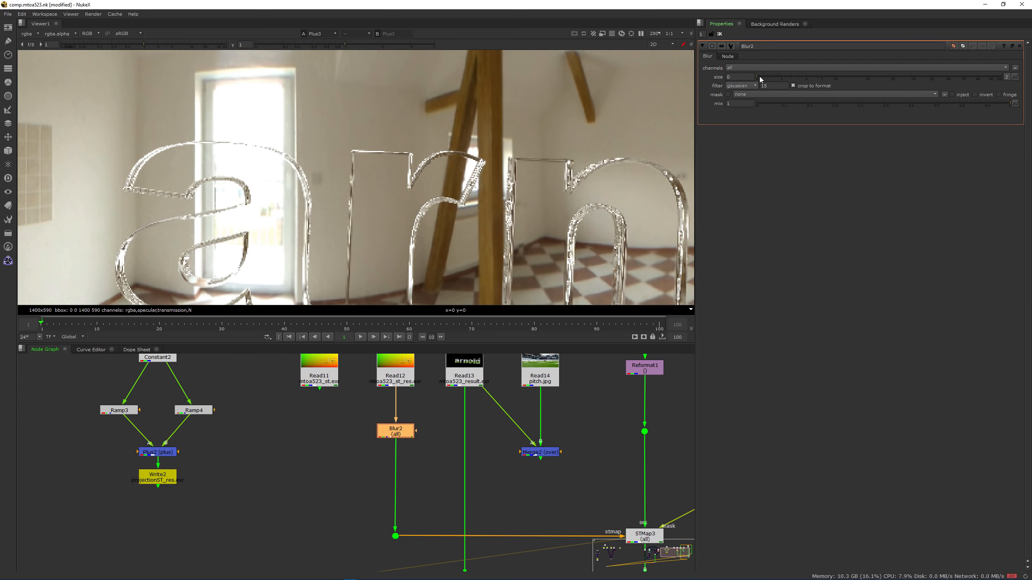
pyautogui.moveTo(761, 78); pyautogui.dragTo(787, 76)
# Toggle Blur2 off and on to compare the refraction edges across the letters, leaving it enabled, and frame the whole image
pyautogui.scroll(-2, 516, 186)
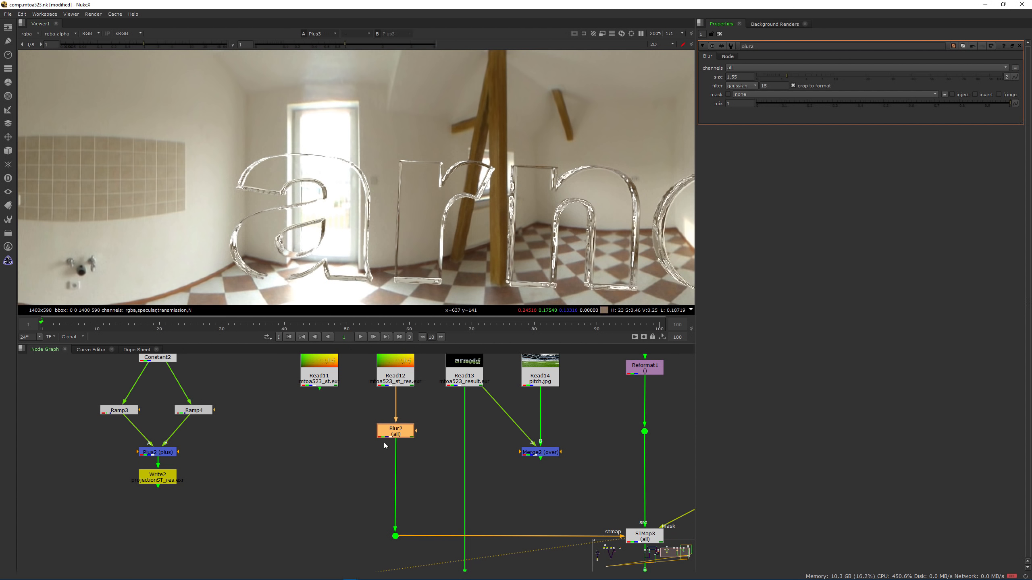
pyautogui.press('d')
pyautogui.press('d')
pyautogui.press('d')
pyautogui.press('d')
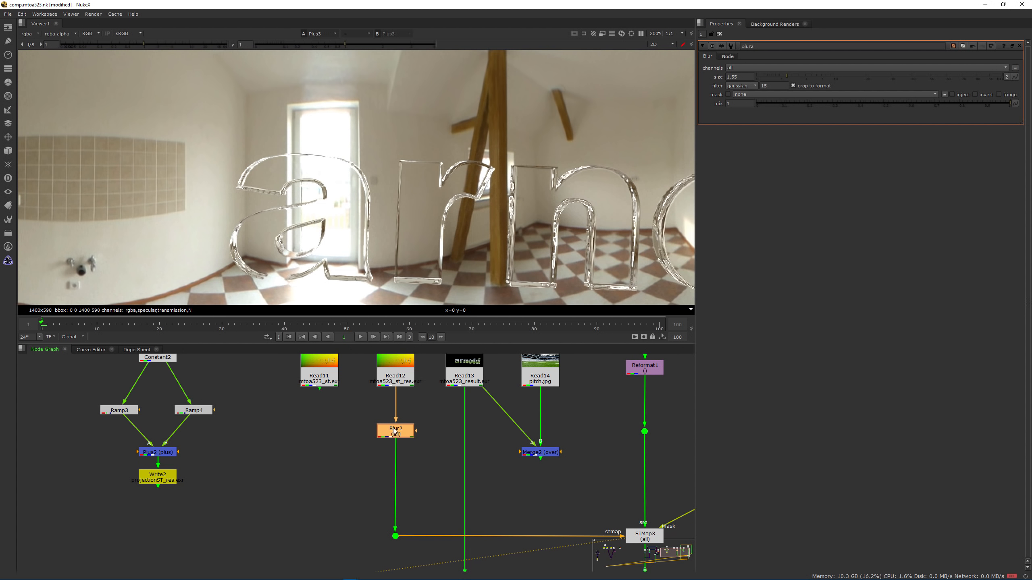
pyautogui.moveTo(662, 219); pyautogui.dragTo(357, 207, button='middle')
pyautogui.press('d')
pyautogui.press('d')
pyautogui.press('d')
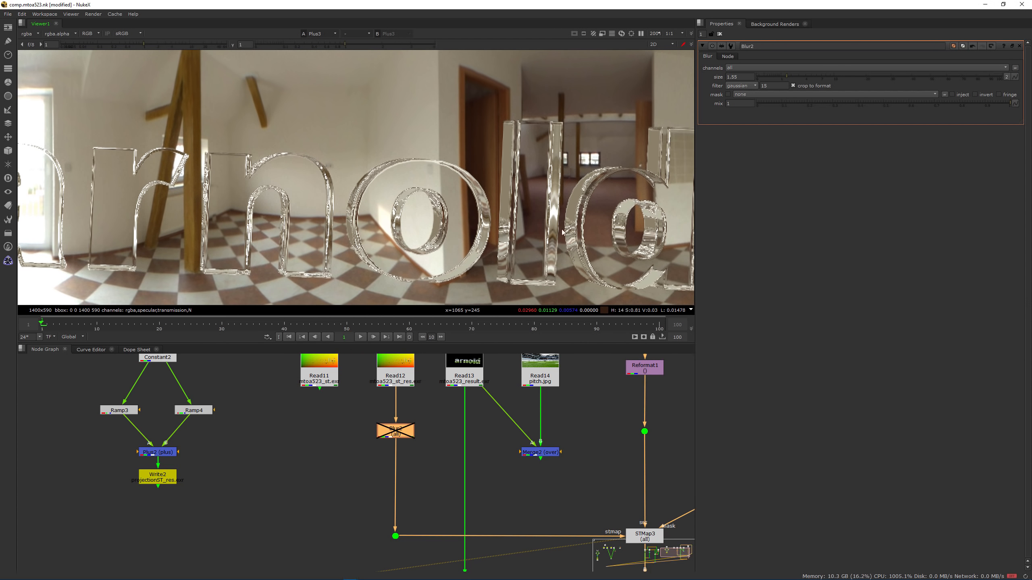
pyautogui.press('d')
pyautogui.moveTo(586, 206); pyautogui.dragTo(393, 187, button='middle')
pyautogui.press('f')
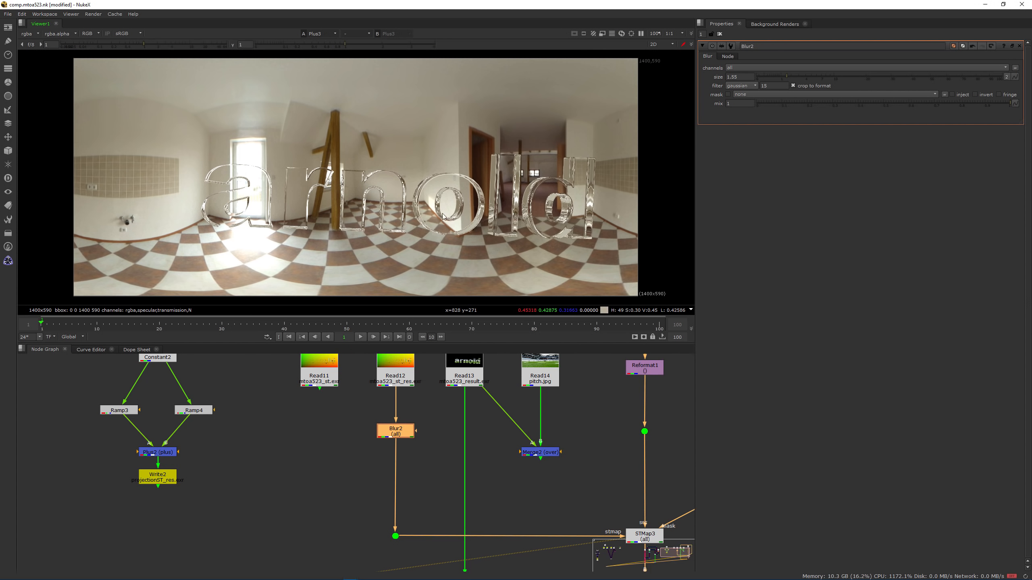
# Re-enable Plus3 to add the specular back onto the kitchen composite
pyautogui.click(517, 475)
pyautogui.scroll(-2, 545, 480)
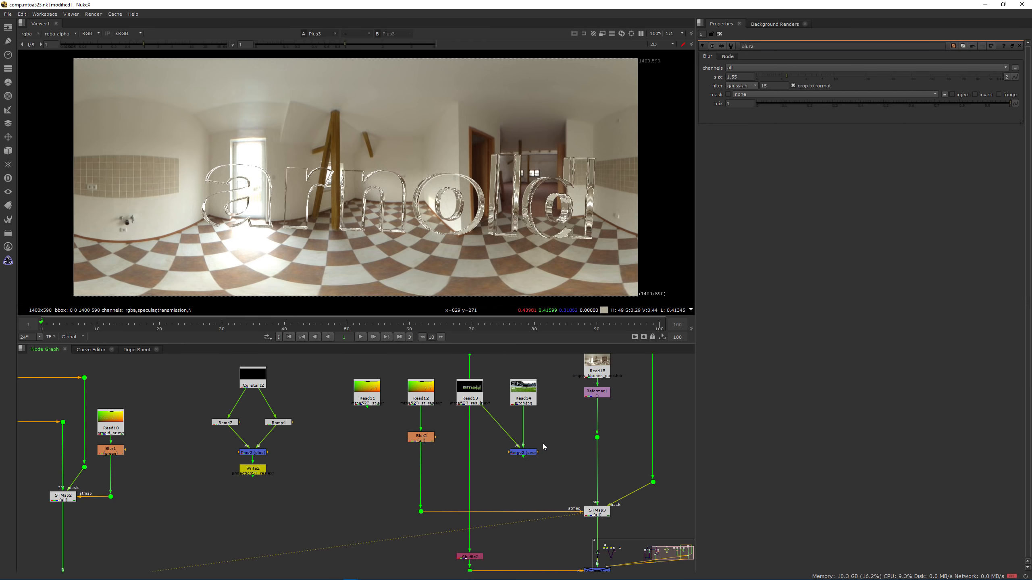
pyautogui.moveTo(543, 444); pyautogui.dragTo(430, 425, button='middle')
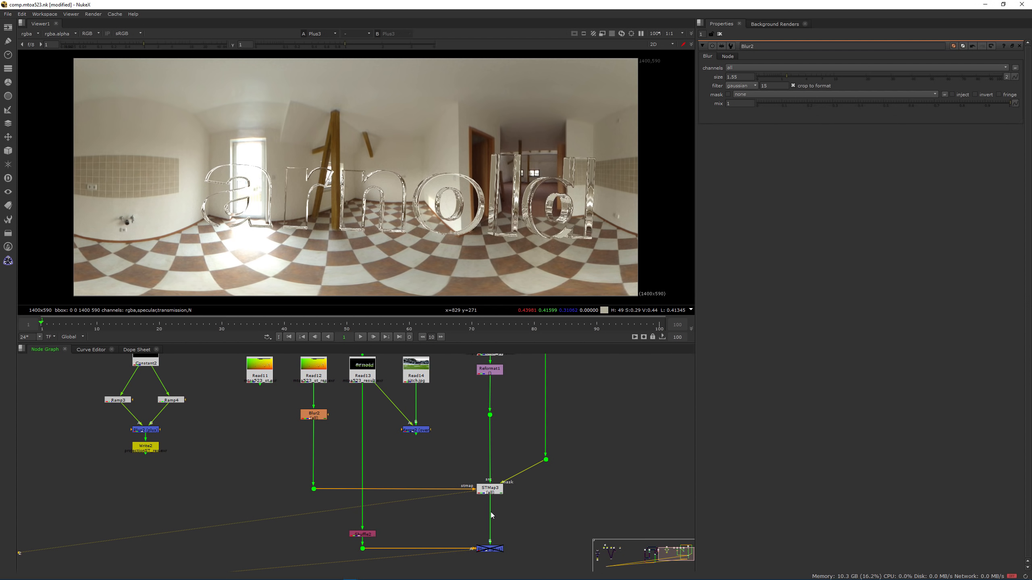
pyautogui.click(486, 548)
pyautogui.press('d')
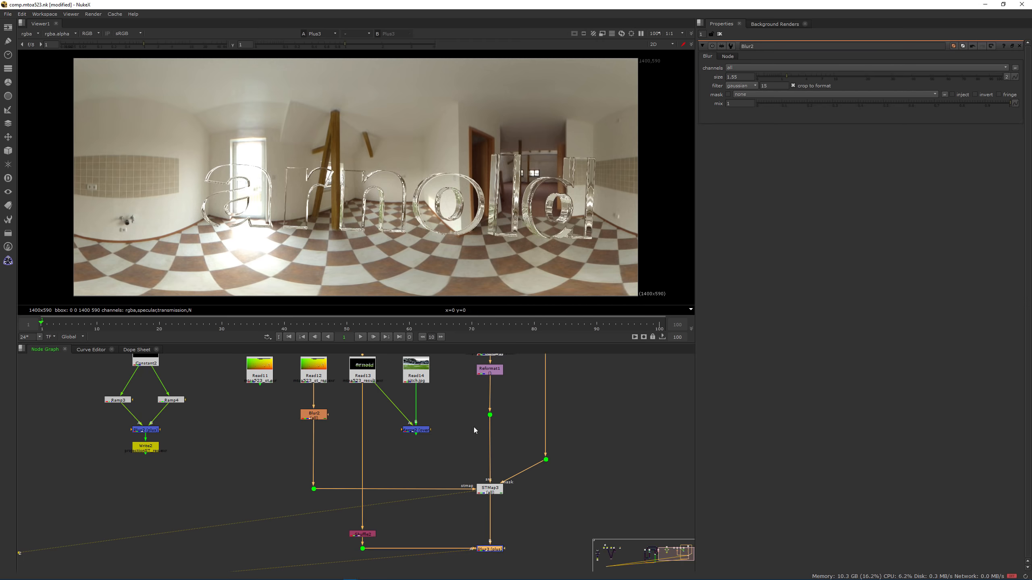
# Reconnect the dot feeding STMap3's src input from Reformat1 to the Read14 pitch image
pyautogui.moveTo(474, 428); pyautogui.dragTo(521, 458, button='middle')
pyautogui.moveTo(518, 464); pyautogui.dragTo(447, 453)
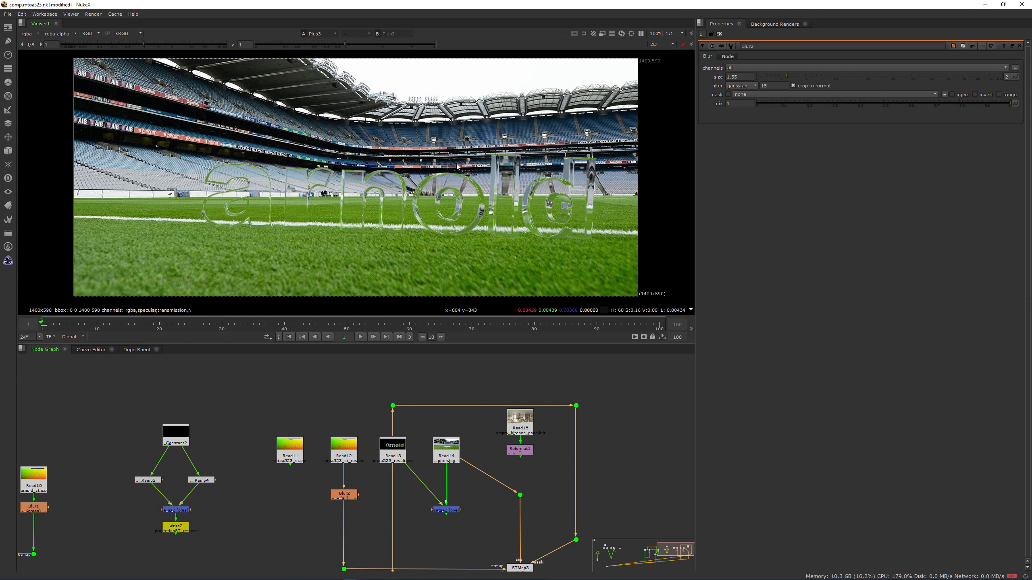